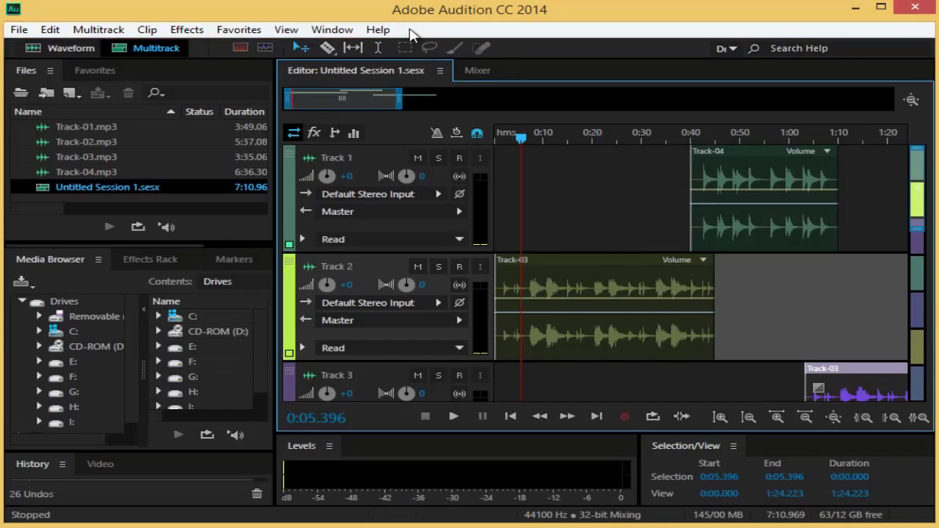
pyautogui.click(19, 33)
pyautogui.moveTo(48, 34)
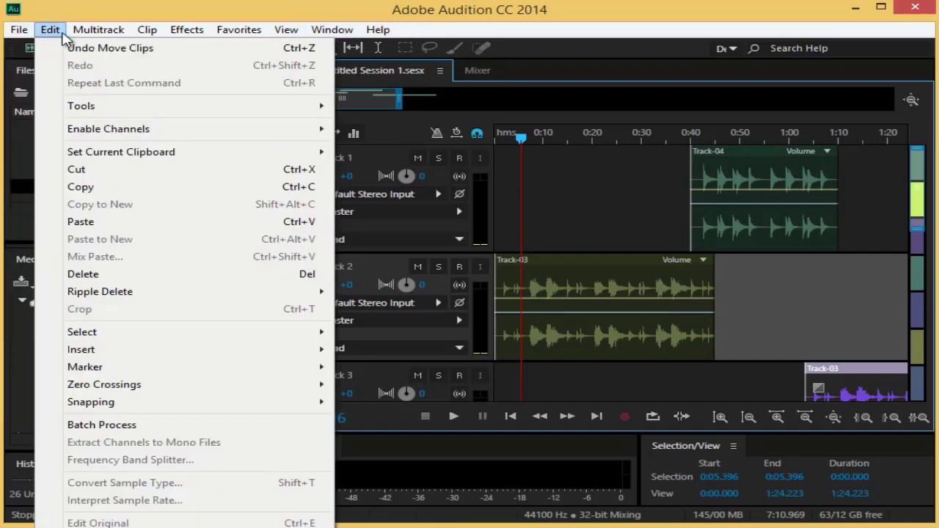
pyautogui.moveTo(145, 39)
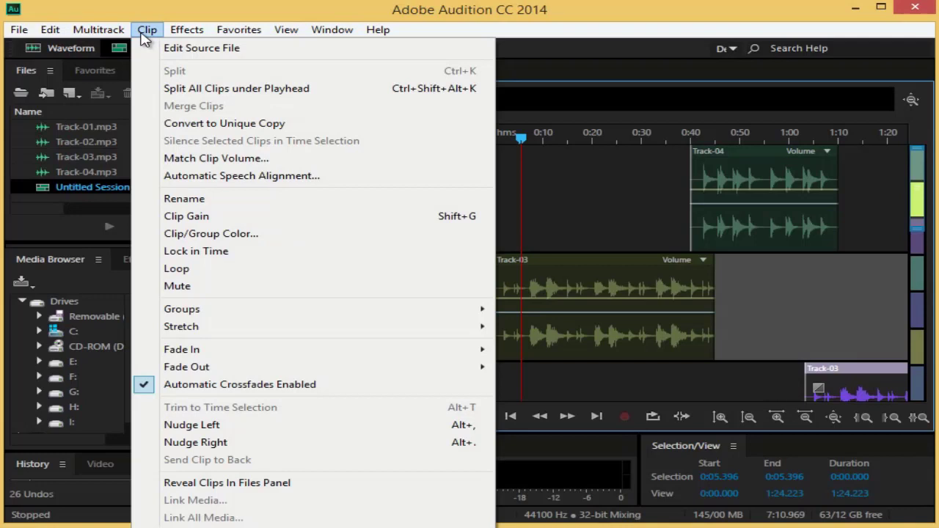
pyautogui.click(145, 37)
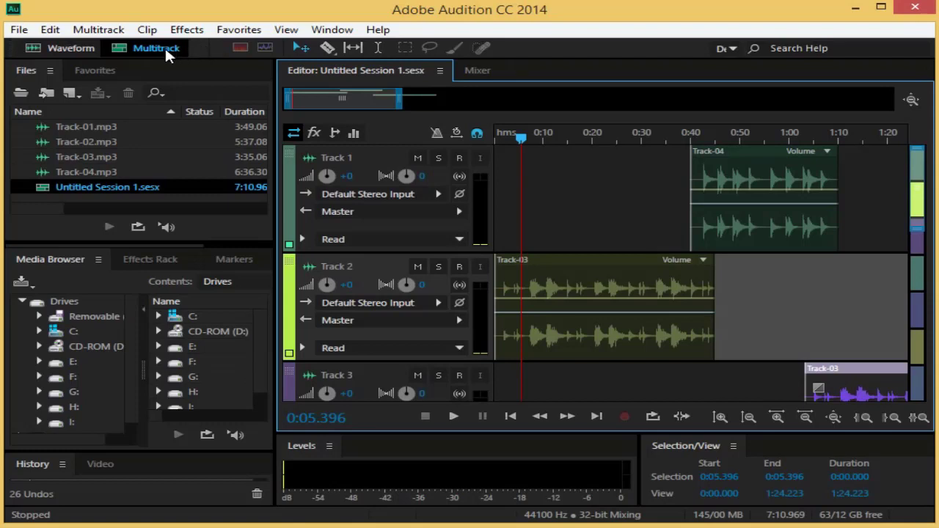
# View Track-03 in the waveform editor and return to the multitrack session
pyautogui.click(70, 49)
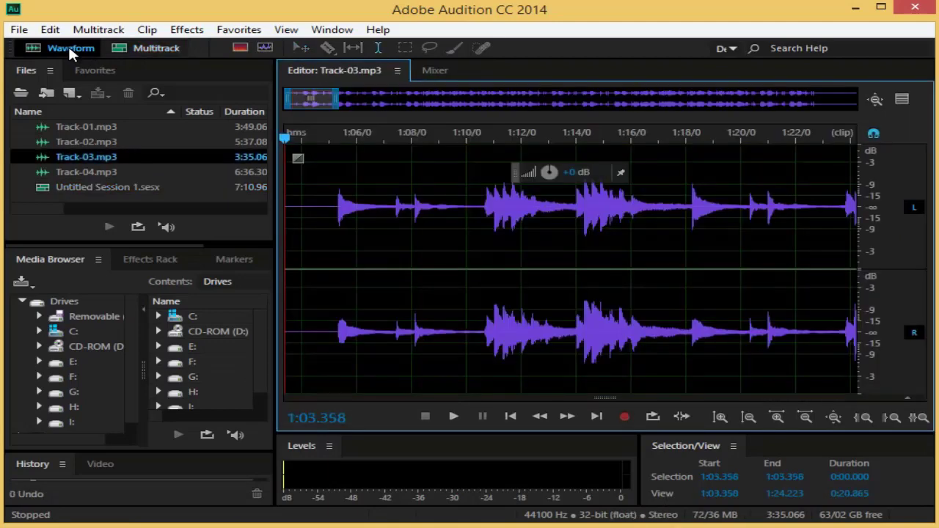
pyautogui.click(158, 50)
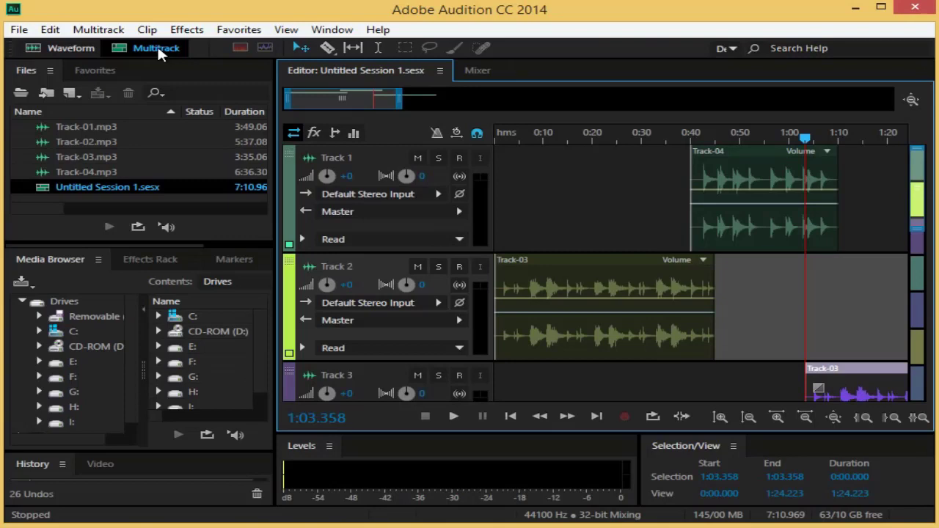
# Examine the Files, Media Browser, Effects Rack and Markers panels one after another
pyautogui.click(22, 73)
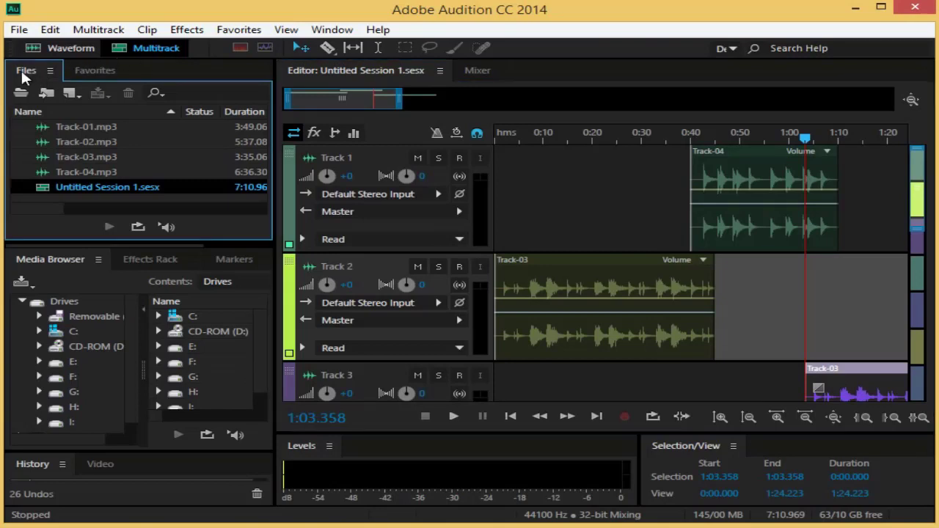
pyautogui.click(56, 257)
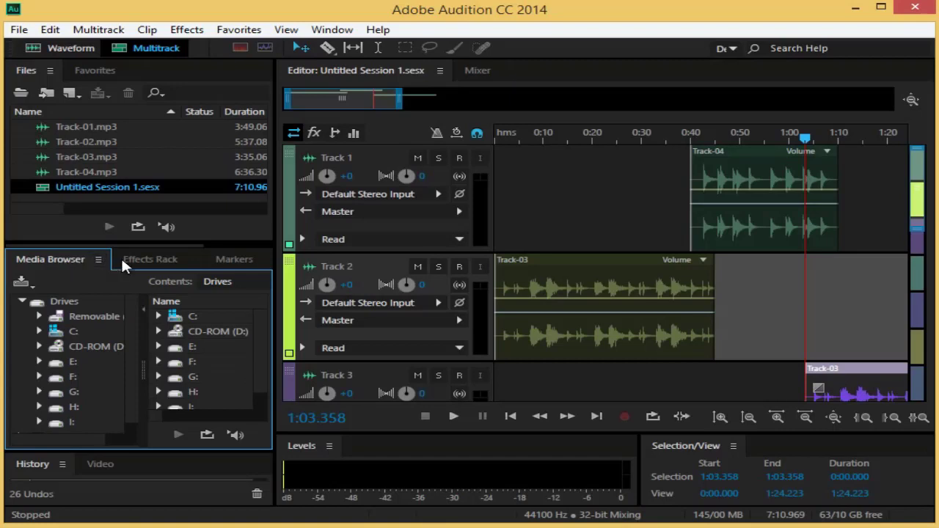
pyautogui.click(149, 261)
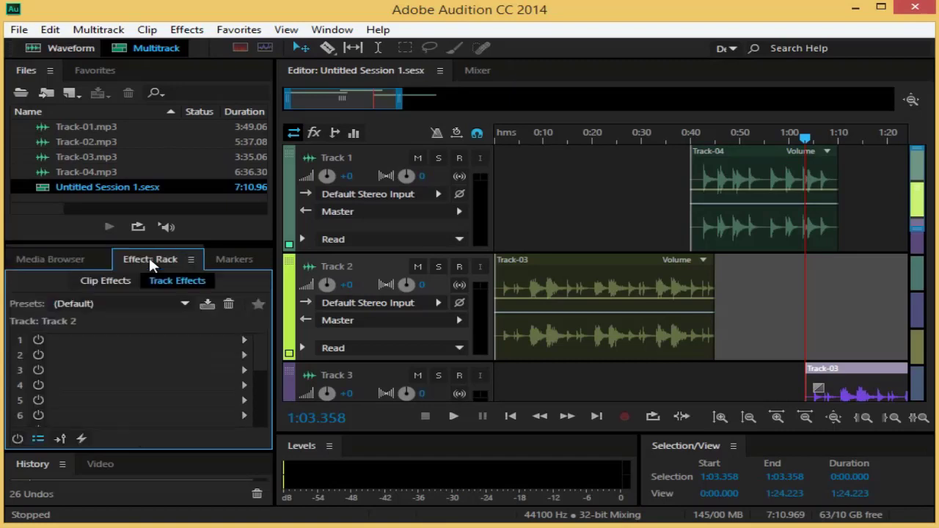
pyautogui.click(233, 261)
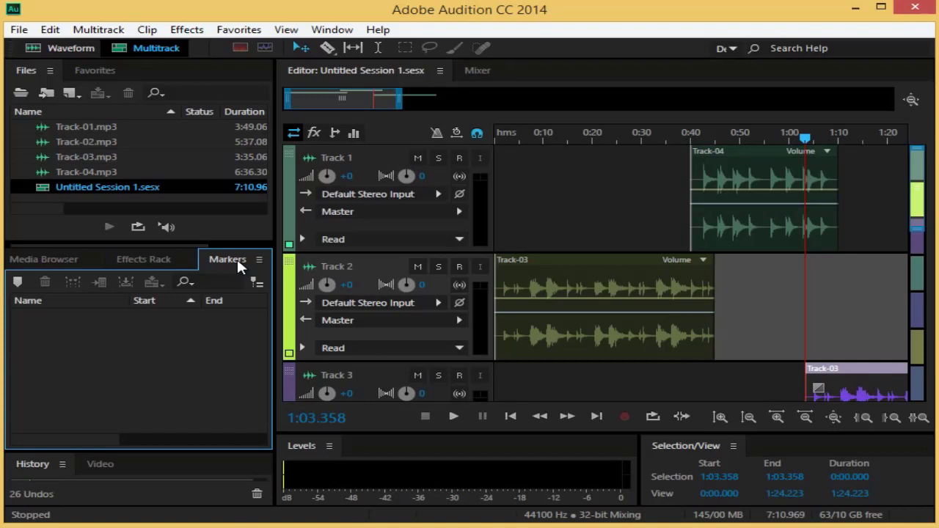
# Reorder the docked panels so that Markers comes first, followed by Effects Rack and Media Browser
pyautogui.moveTo(236, 257); pyautogui.dragTo(59, 262)
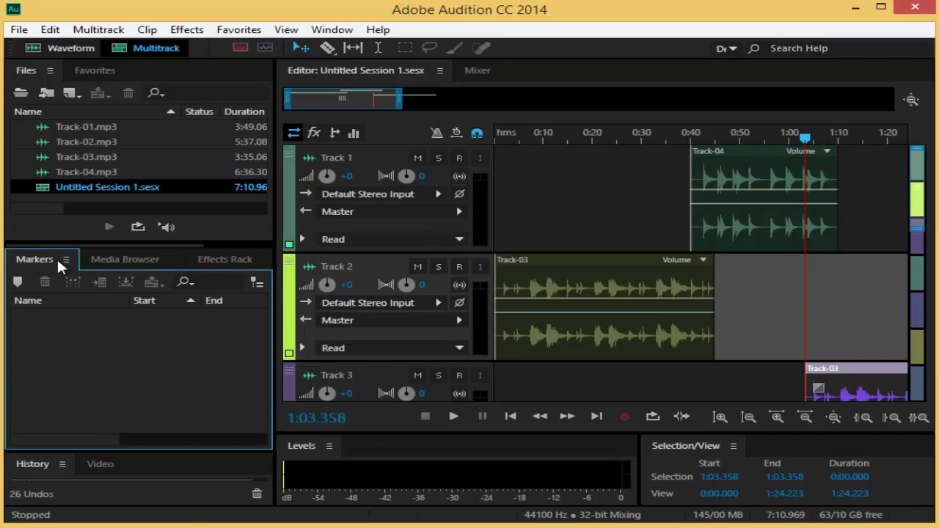
pyautogui.moveTo(224, 260); pyautogui.dragTo(157, 264)
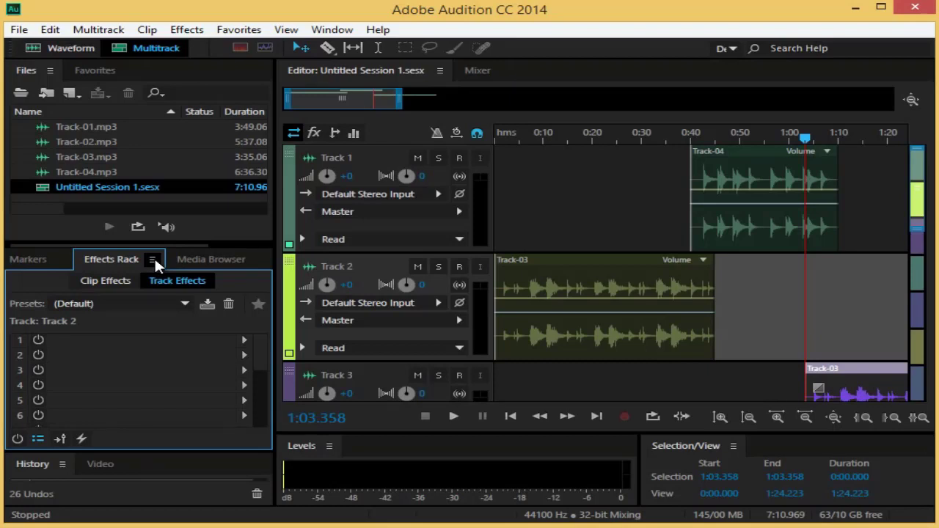
# Examine the Track-03 clip's properties, and revisit the Files, Media Browser and Editor panels
pyautogui.moveTo(154, 256); pyautogui.dragTo(223, 240)
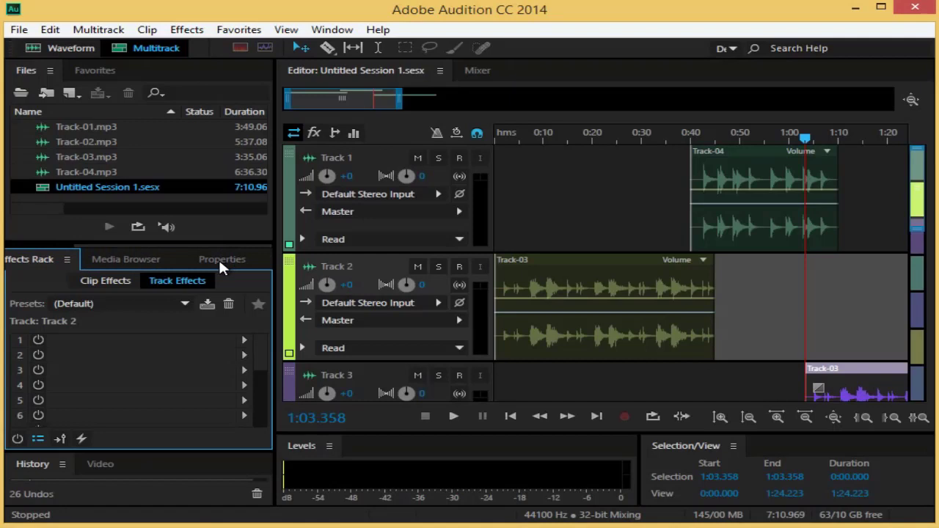
pyautogui.click(220, 260)
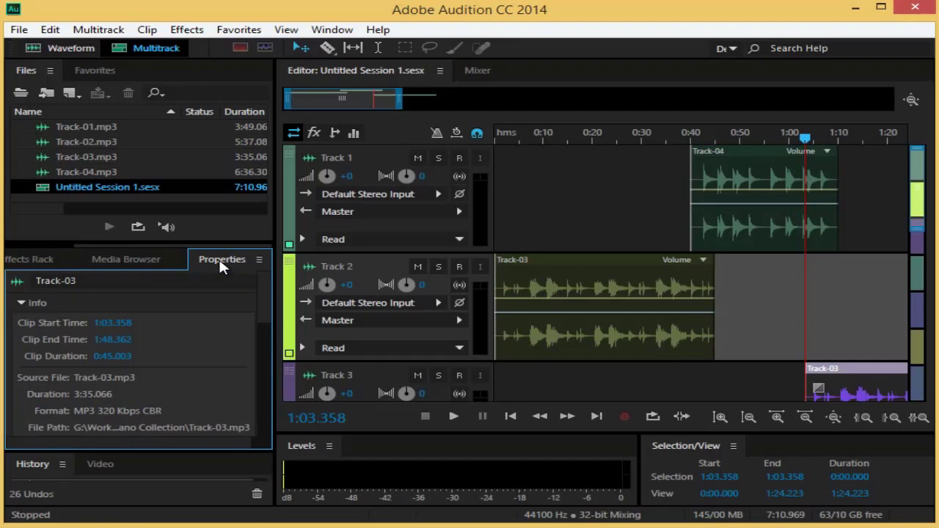
pyautogui.click(18, 71)
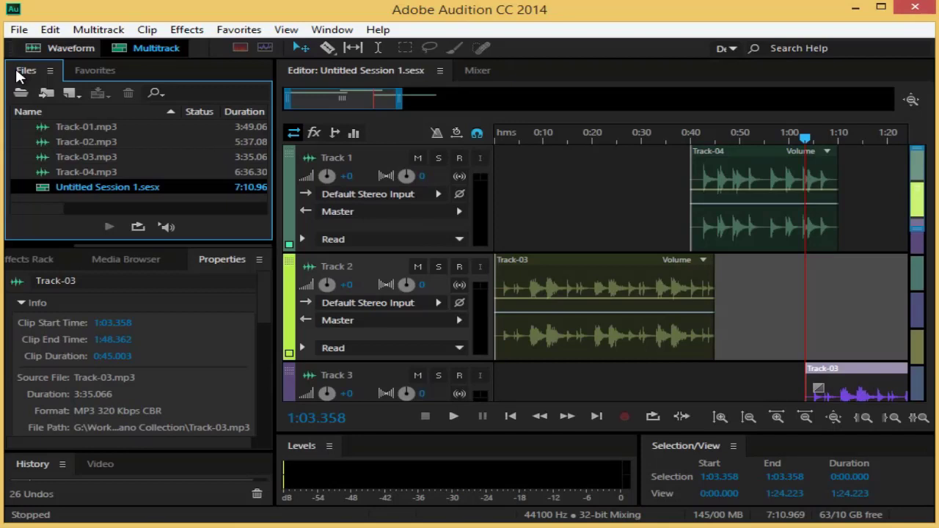
pyautogui.click(127, 260)
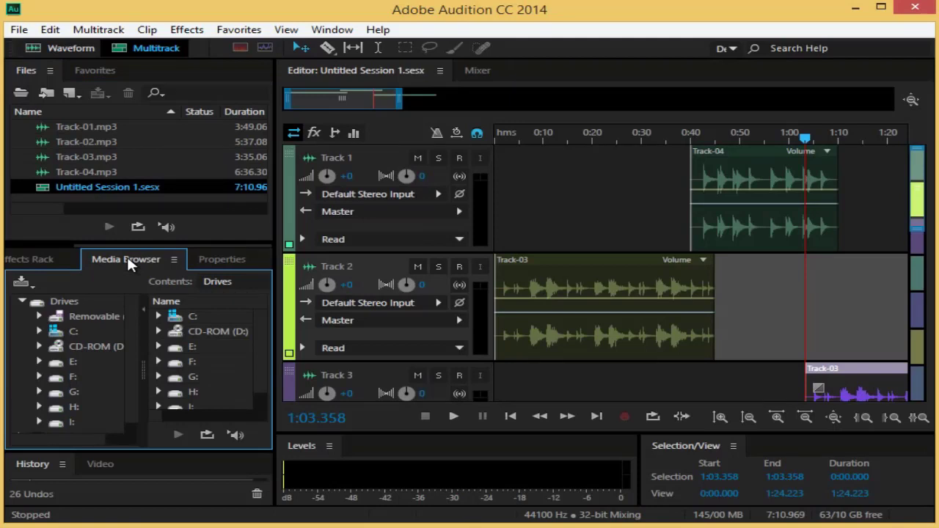
pyautogui.click(346, 68)
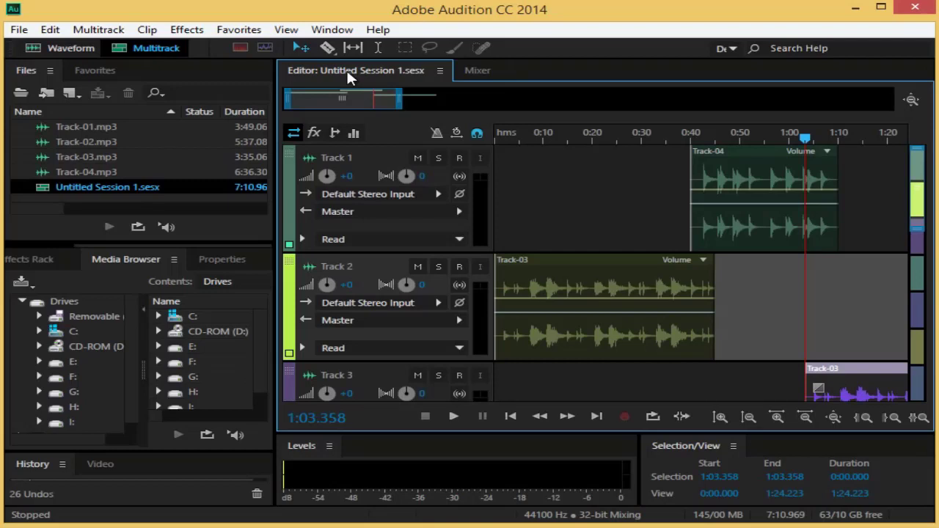
# Select Track 1, Track 2 and Track 3 one after another in the multitrack session
pyautogui.click(551, 193)
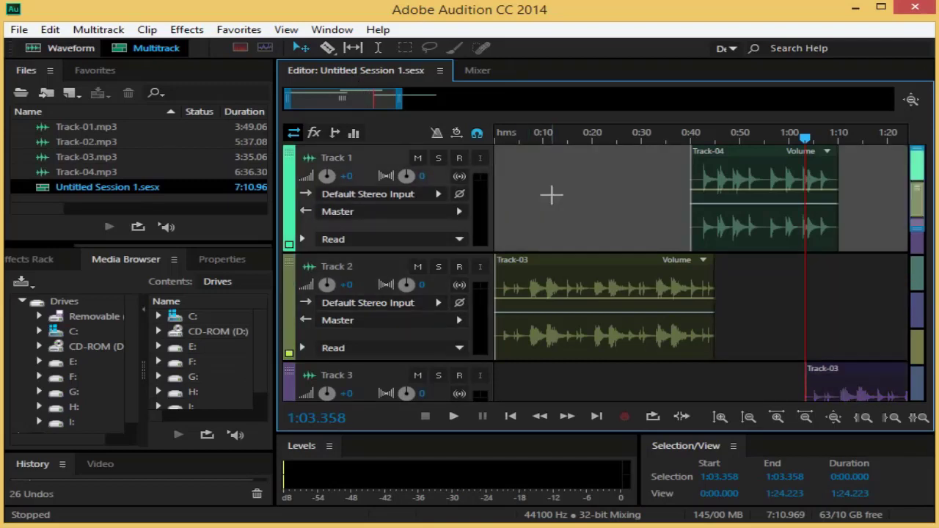
pyautogui.click(737, 312)
pyautogui.click(700, 376)
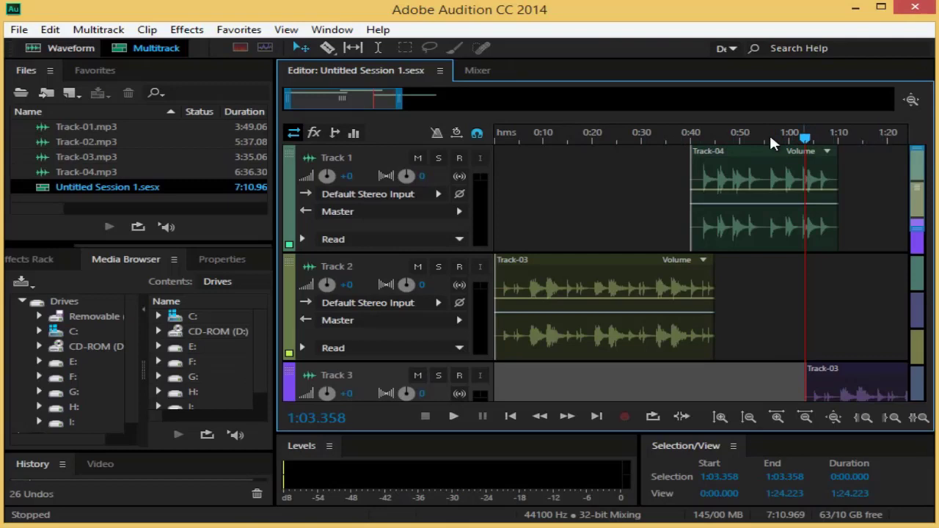
# Open Track-01.mp3 and Track-02.mp3 one after another in the waveform editor
pyautogui.click(71, 48)
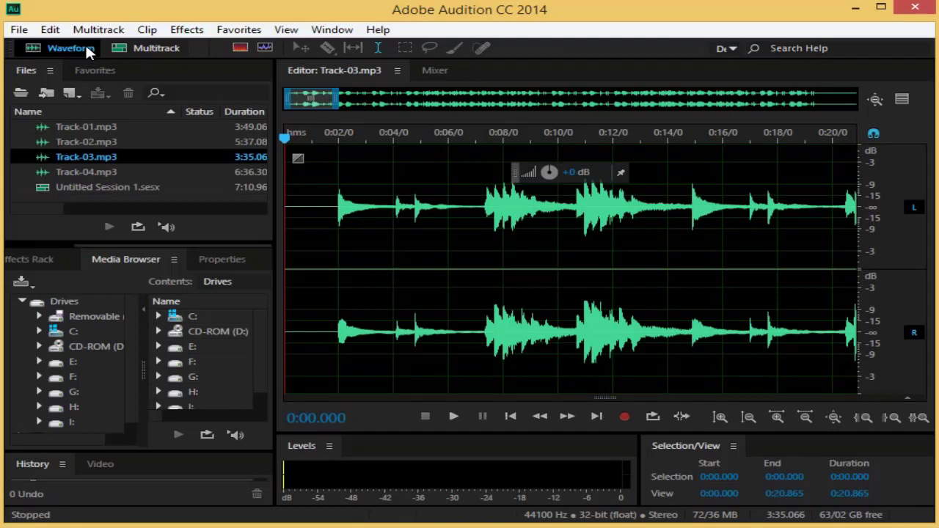
pyautogui.doubleClick(79, 126)
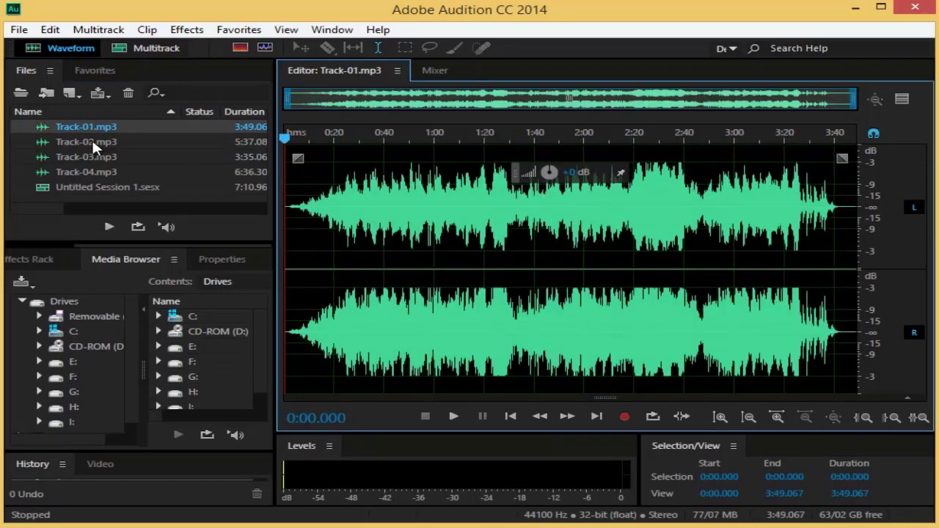
pyautogui.doubleClick(91, 142)
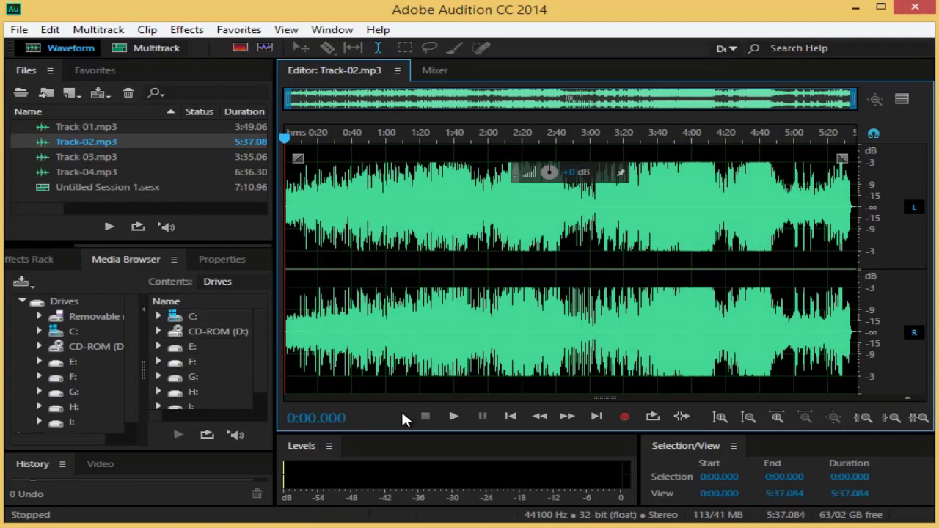
# Play Track-02.mp3 for about seven seconds, stop playback, and look at the Levels and Selection/View panels
pyautogui.click(455, 416)
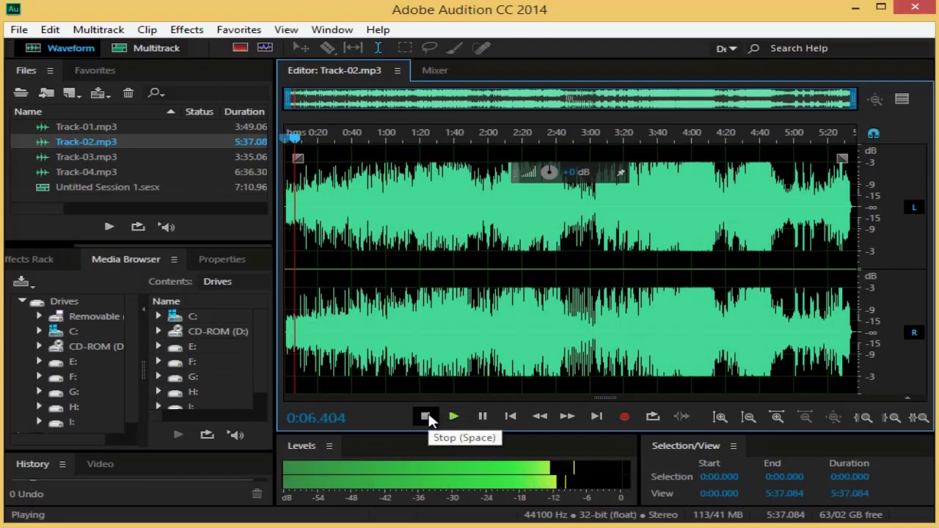
pyautogui.click(428, 416)
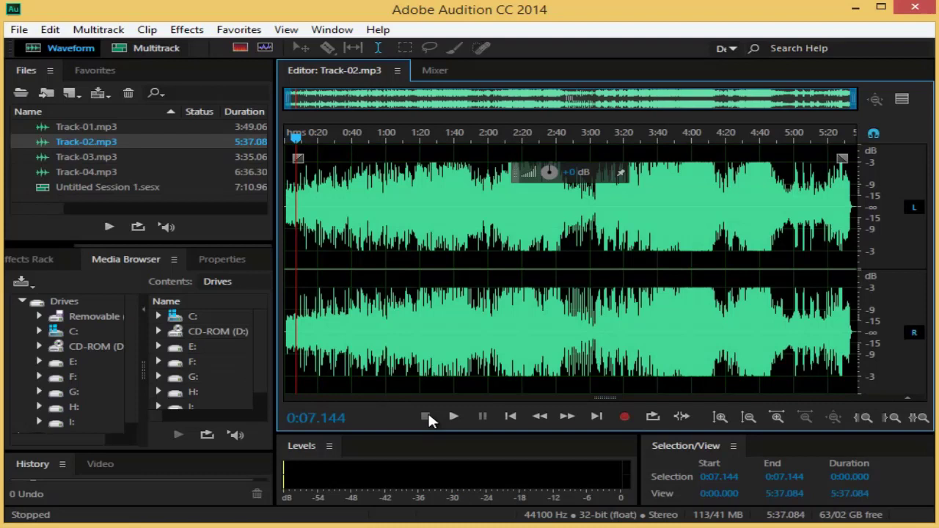
pyautogui.click(311, 455)
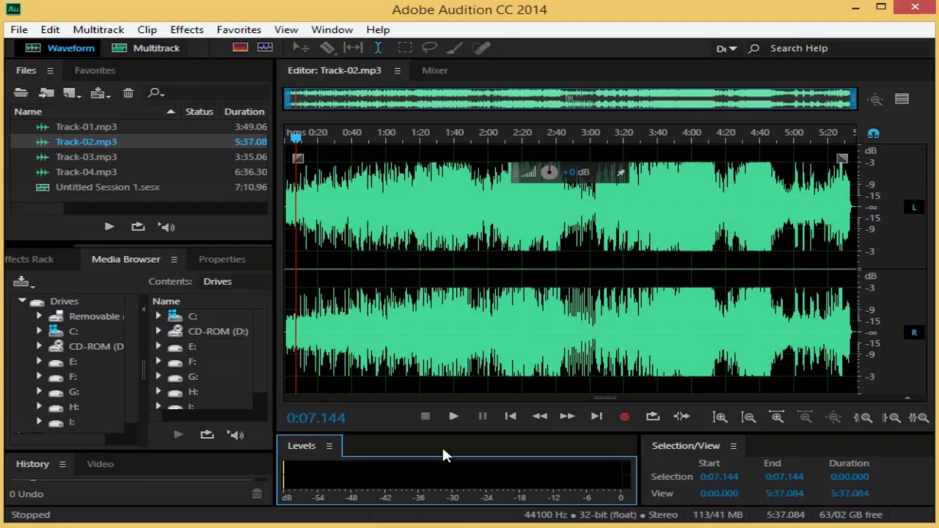
pyautogui.click(687, 451)
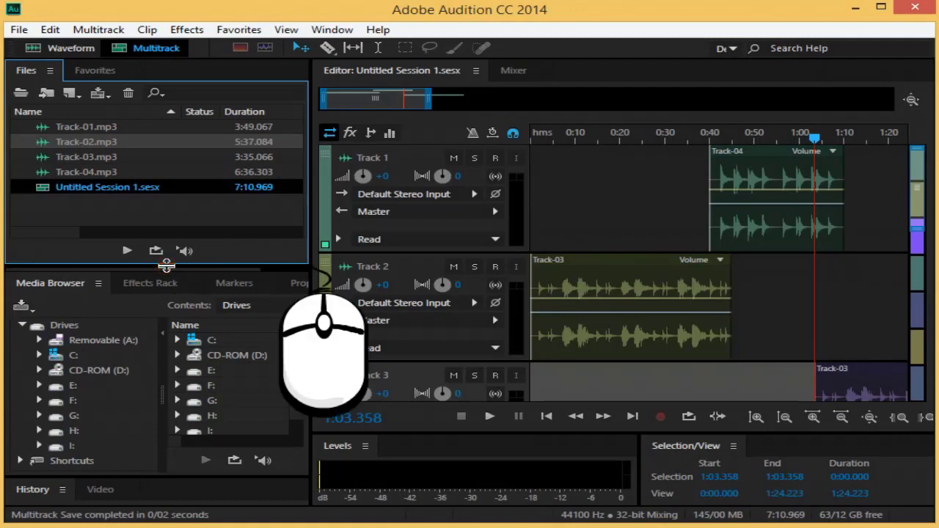
# Resize the panels by shortening the Files panel and narrowing the Files and Media Browser column to enlarge the Editor
pyautogui.click(167, 266)
pyautogui.moveTo(167, 266); pyautogui.dragTo(164, 224)
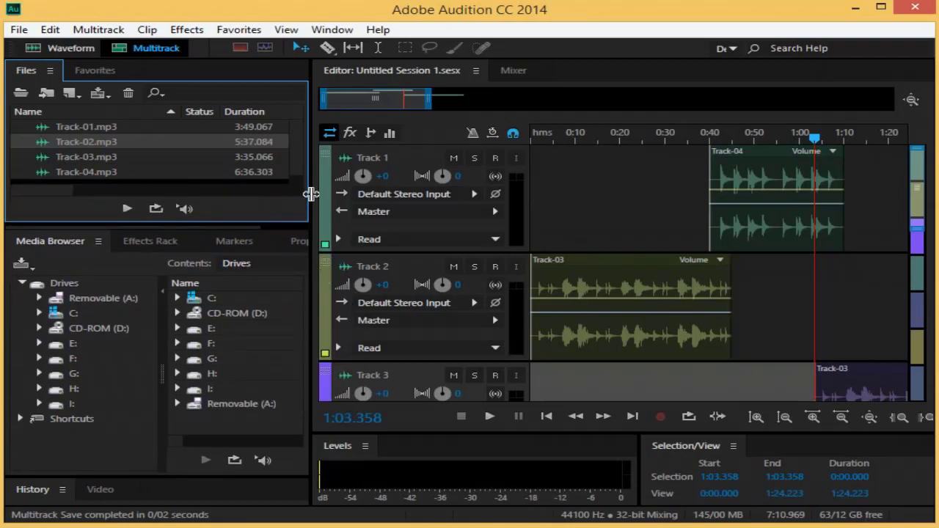
pyautogui.moveTo(310, 192); pyautogui.dragTo(259, 194)
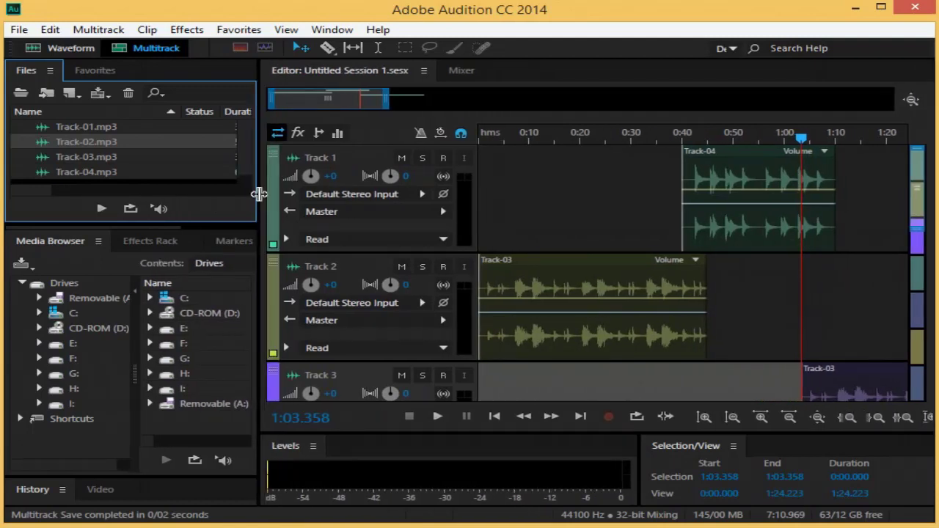
# Dock the Effects Rack panel in the same group as the Editor and Mixer
pyautogui.click(144, 245)
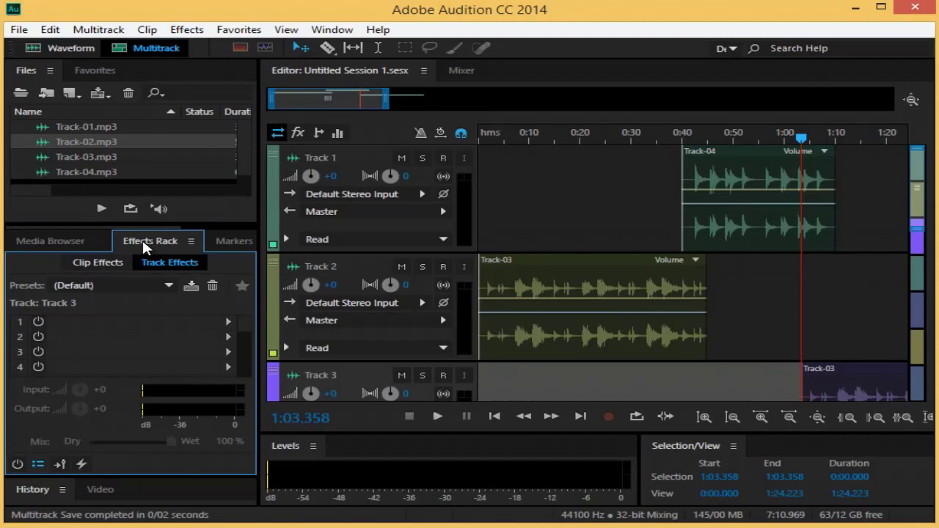
pyautogui.moveTo(143, 243); pyautogui.dragTo(543, 152)
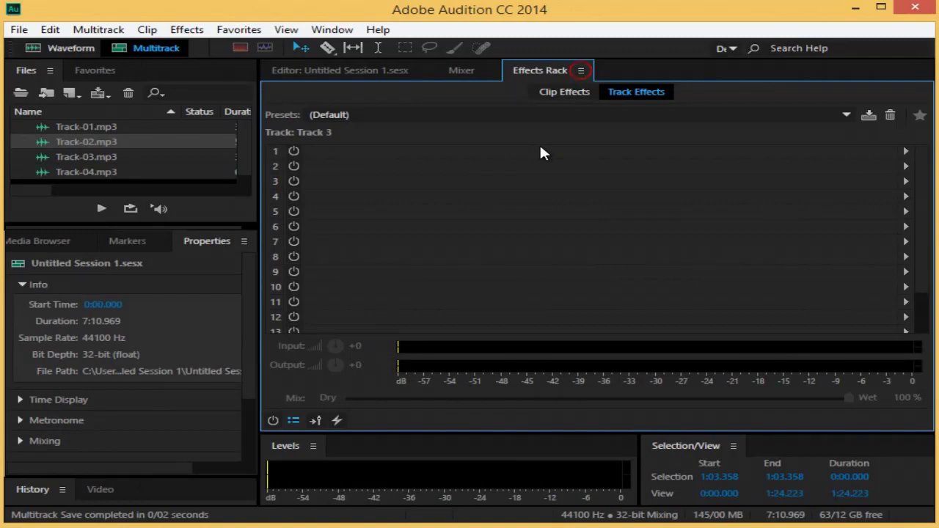
# Close the Effects Rack panel and reopen it in the Editor and Mixer group
pyautogui.click(581, 71)
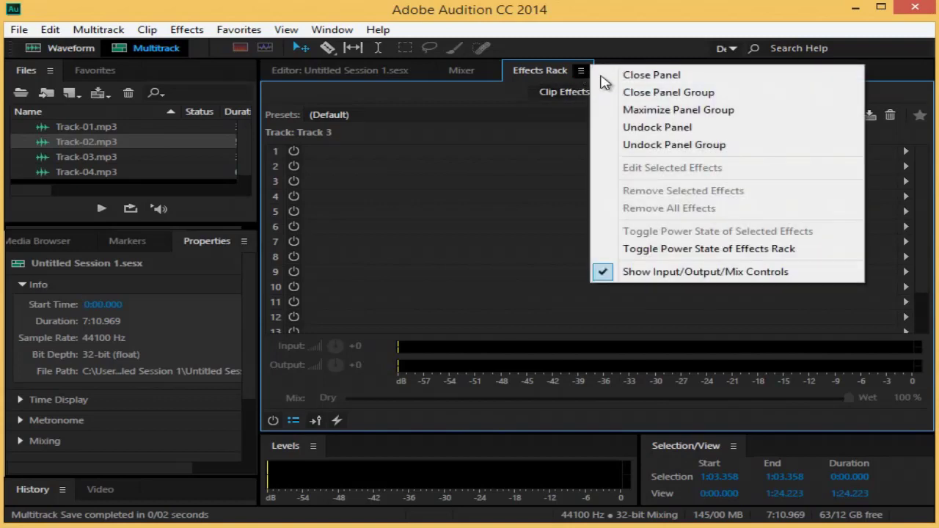
pyautogui.click(675, 79)
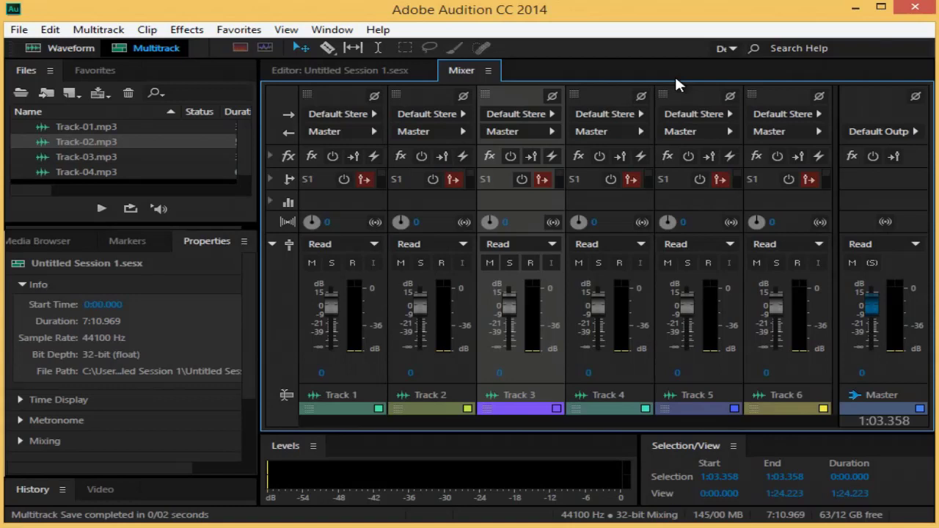
pyautogui.click(342, 33)
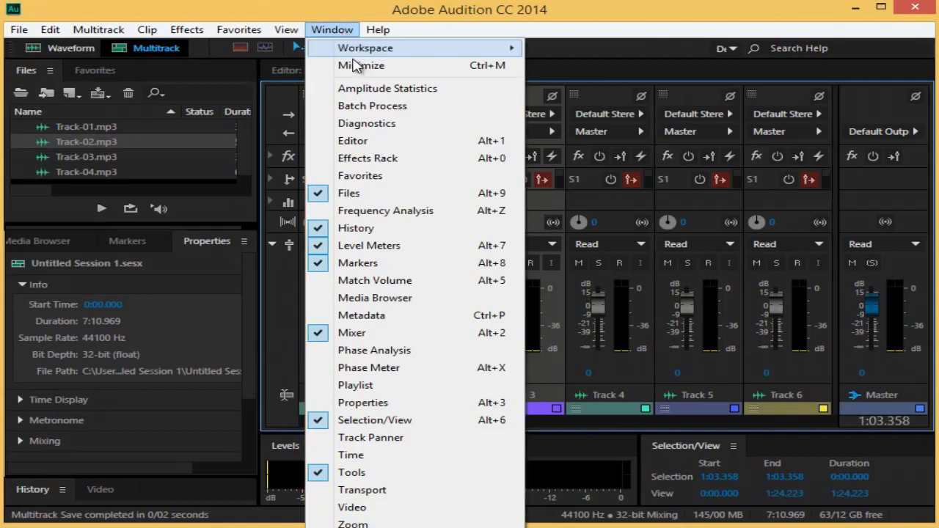
pyautogui.click(389, 163)
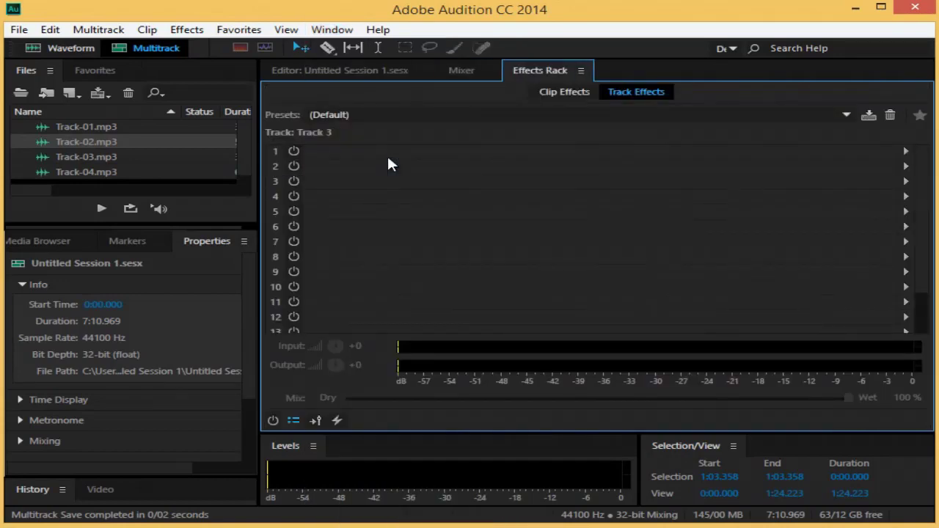
# Open the Amplitude Statistics panel
pyautogui.click(342, 33)
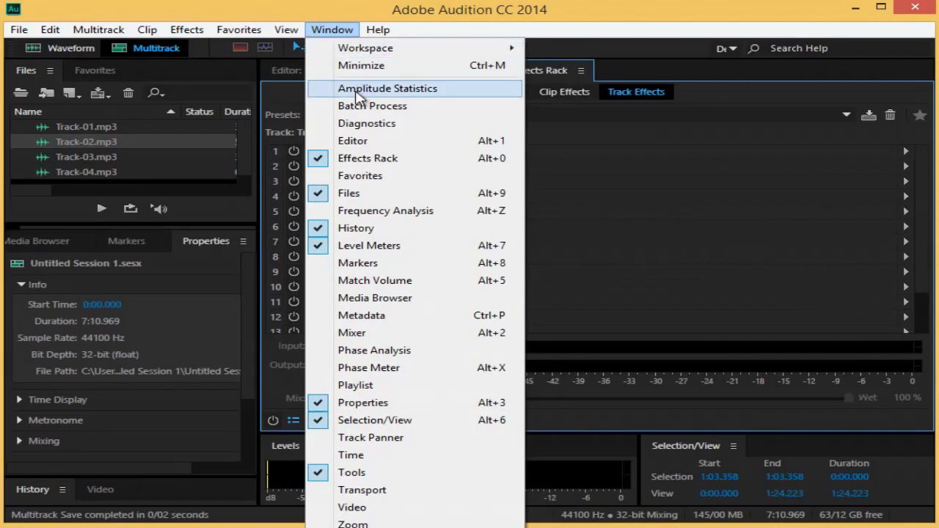
pyautogui.click(357, 92)
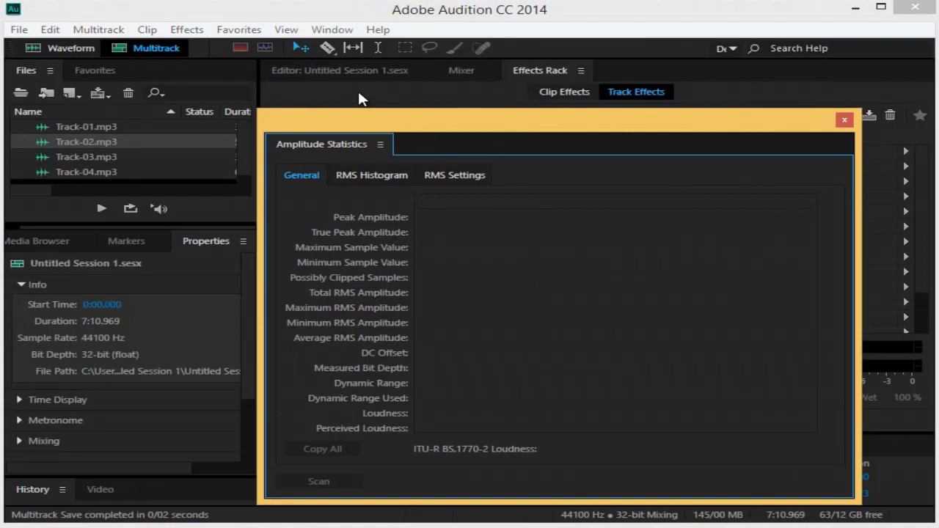
# Undock the Properties panel and move it over the Effects Rack, closing both it and the Amplitude Statistics panel
pyautogui.click(844, 119)
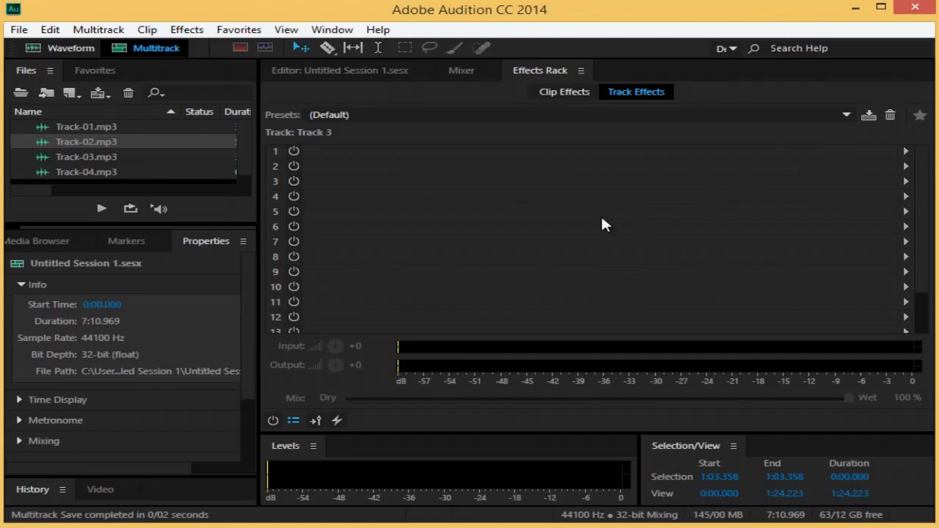
pyautogui.click(243, 242)
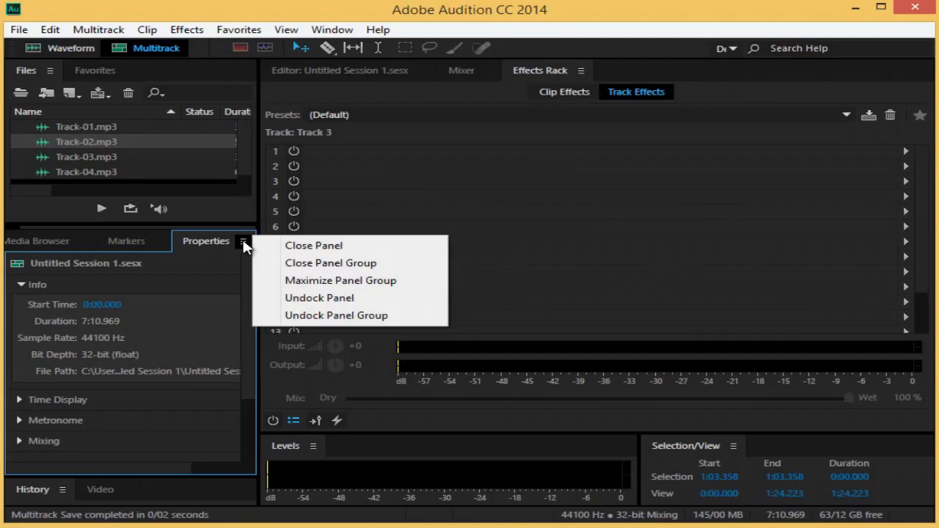
pyautogui.click(346, 299)
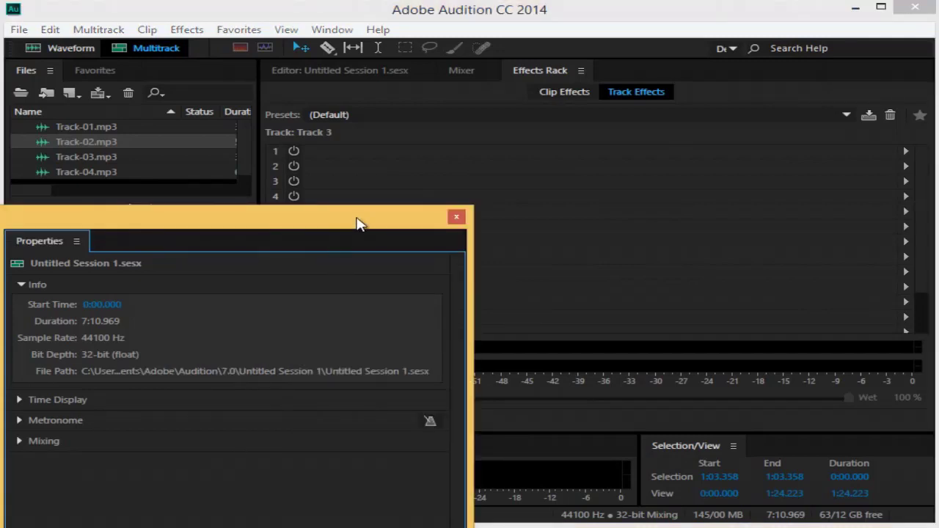
pyautogui.moveTo(360, 221); pyautogui.dragTo(622, 159)
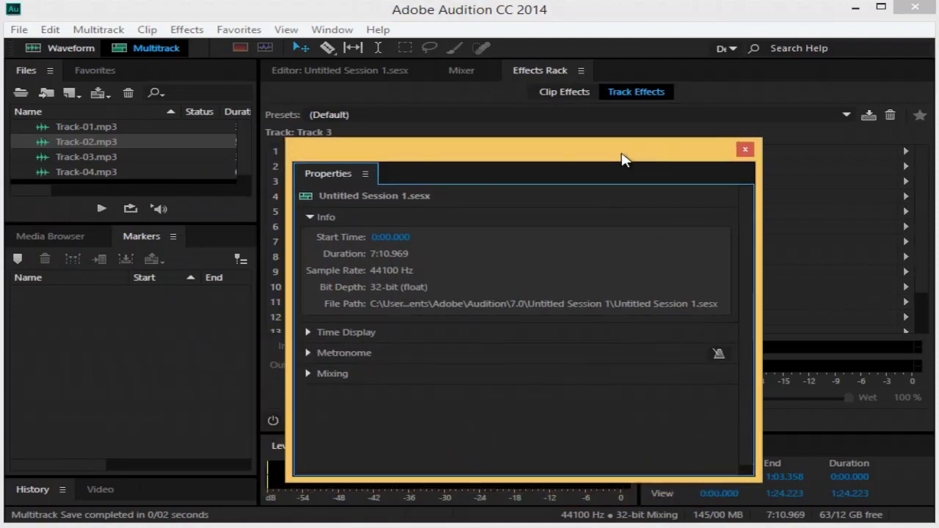
pyautogui.click(745, 149)
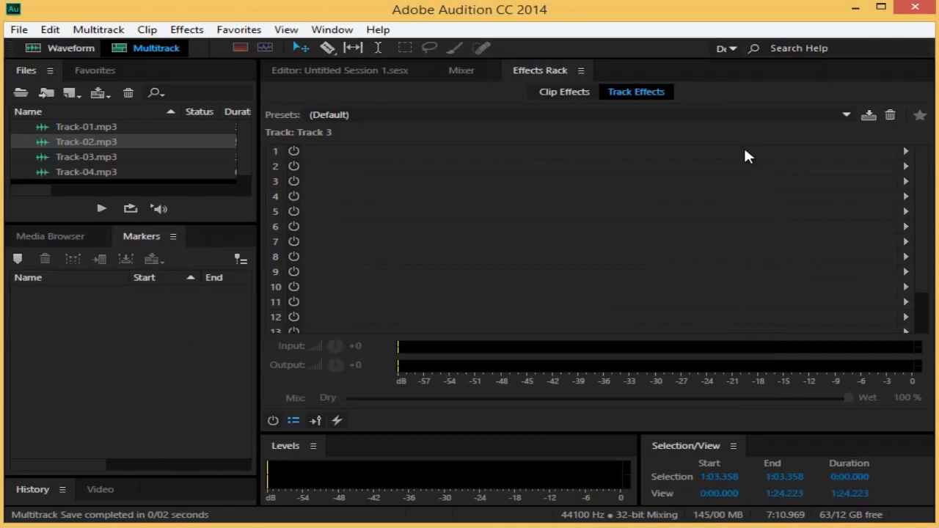
# Undock the Markers panel into a floating window over the Effects Rack and dock it back in the Media Browser group
pyautogui.press('ctrl')
pyautogui.click(135, 238)
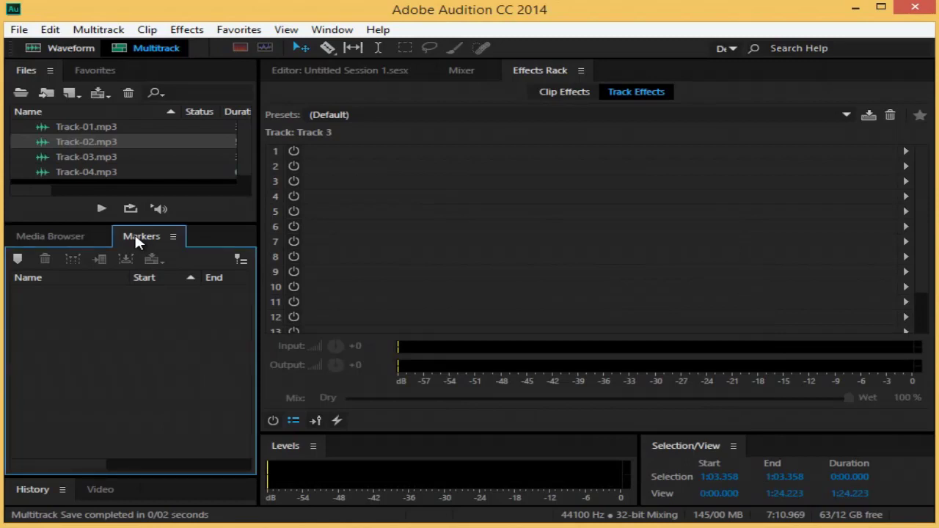
pyautogui.moveTo(136, 238); pyautogui.dragTo(379, 185)
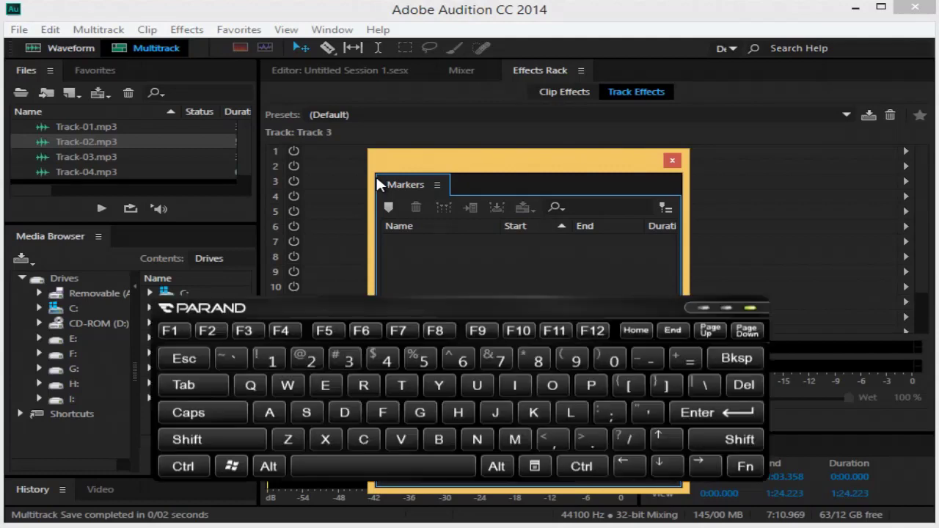
pyautogui.press('ctrl')
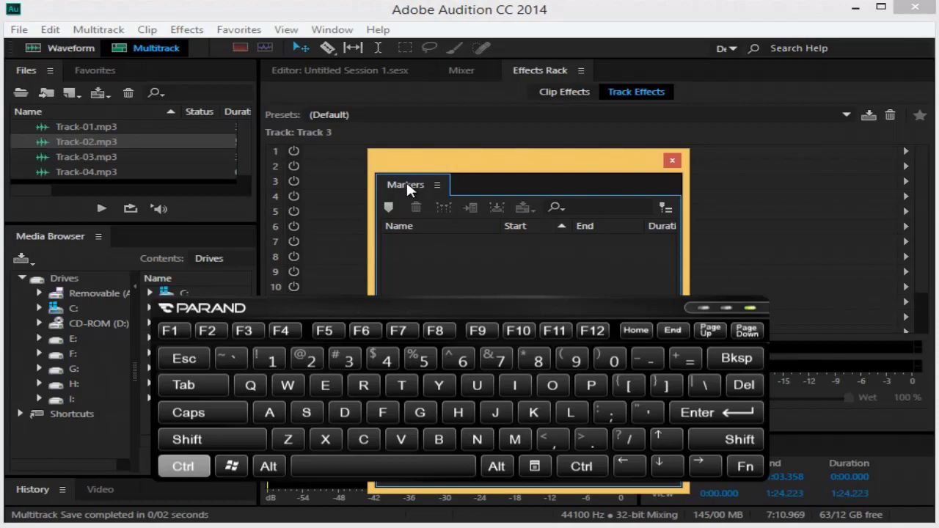
pyautogui.moveTo(407, 188); pyautogui.dragTo(171, 251)
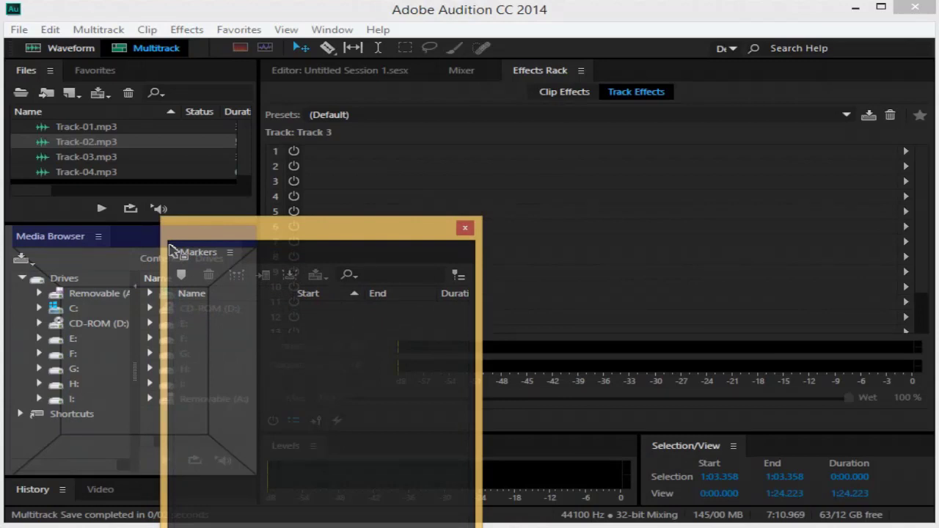
pyautogui.moveTo(171, 251); pyautogui.dragTo(173, 253)
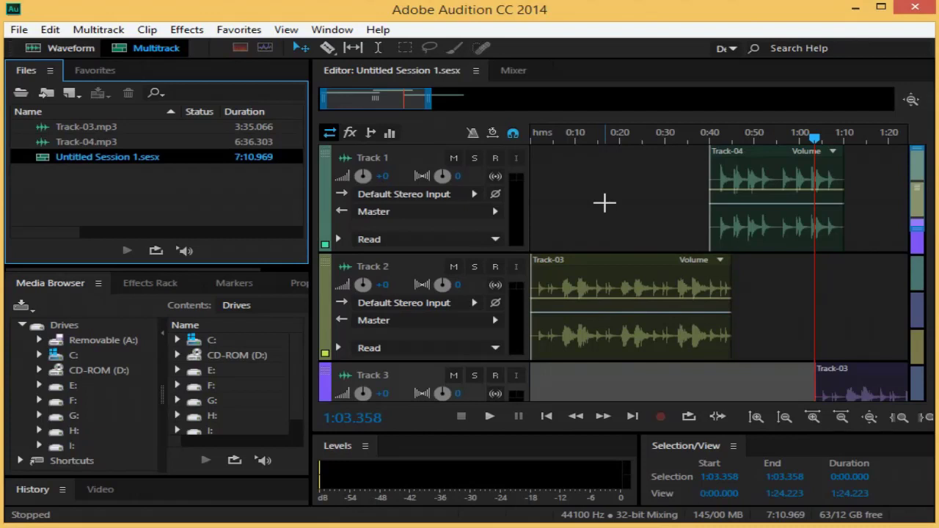
# Switch the workspace to Edit Audio to Video
pyautogui.click(342, 32)
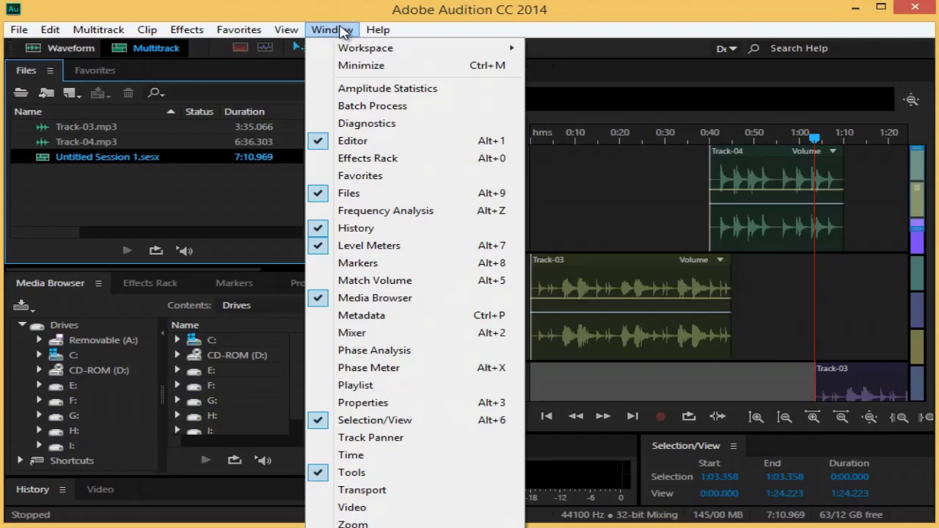
pyautogui.moveTo(365, 56)
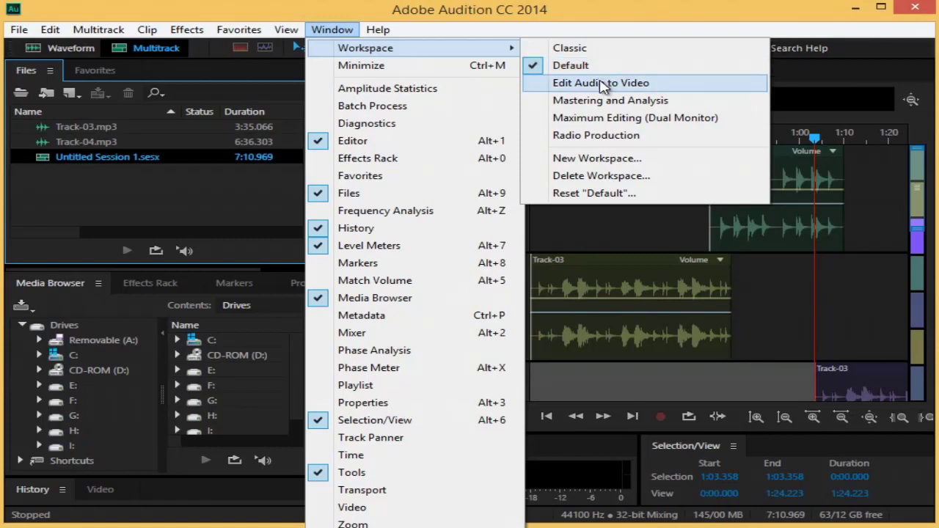
pyautogui.click(601, 83)
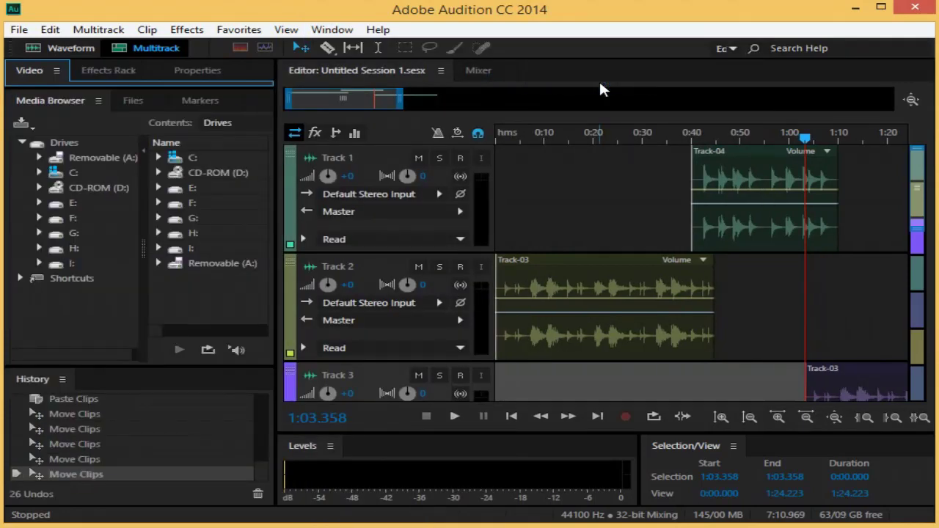
# Switch the workspace to Mastering and Analysis
pyautogui.click(348, 31)
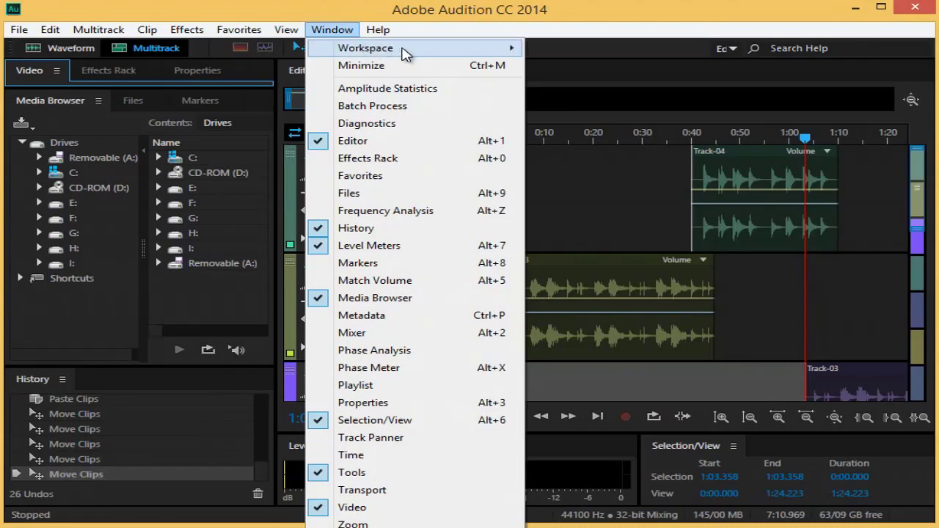
pyautogui.moveTo(424, 52)
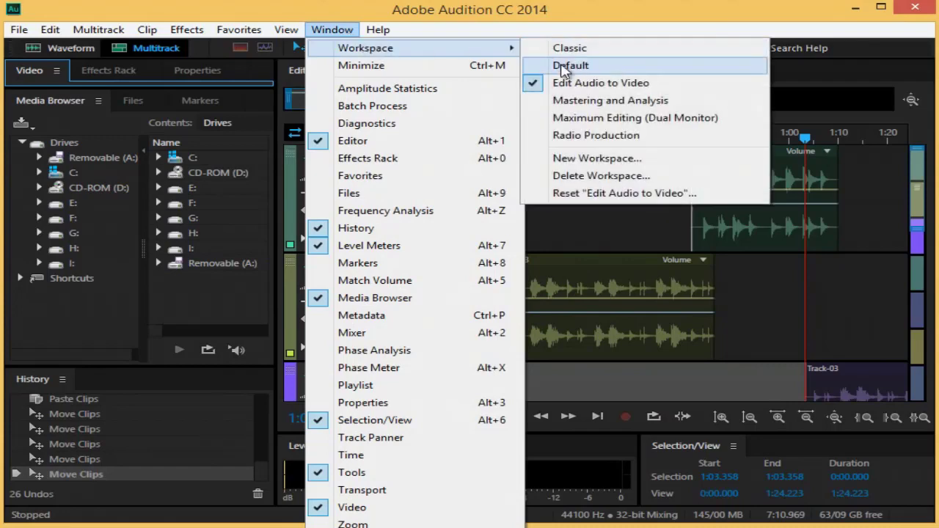
pyautogui.click(592, 101)
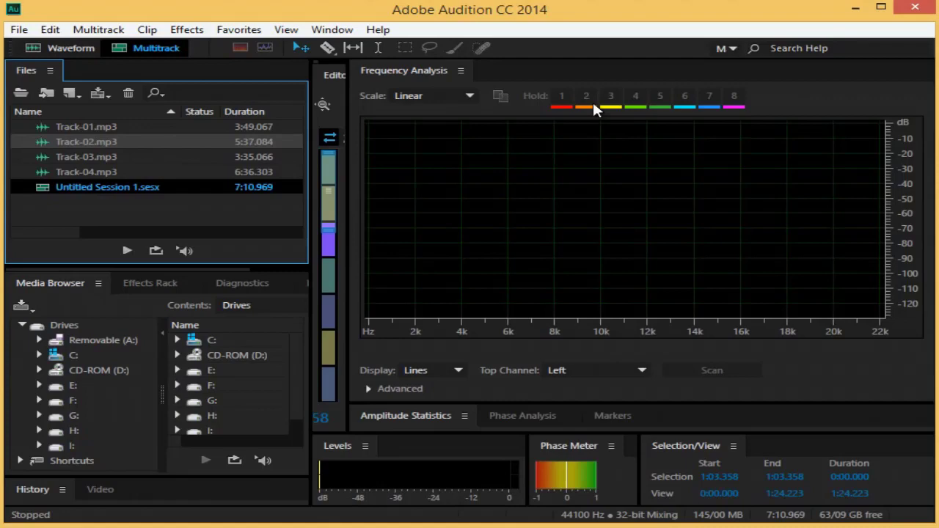
# Switch the workspace back to Default
pyautogui.click(331, 30)
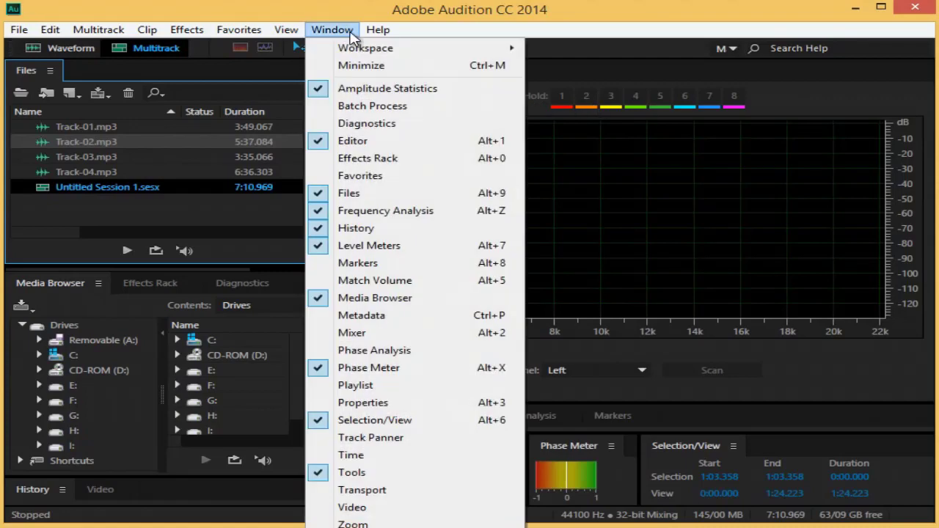
pyautogui.moveTo(364, 50)
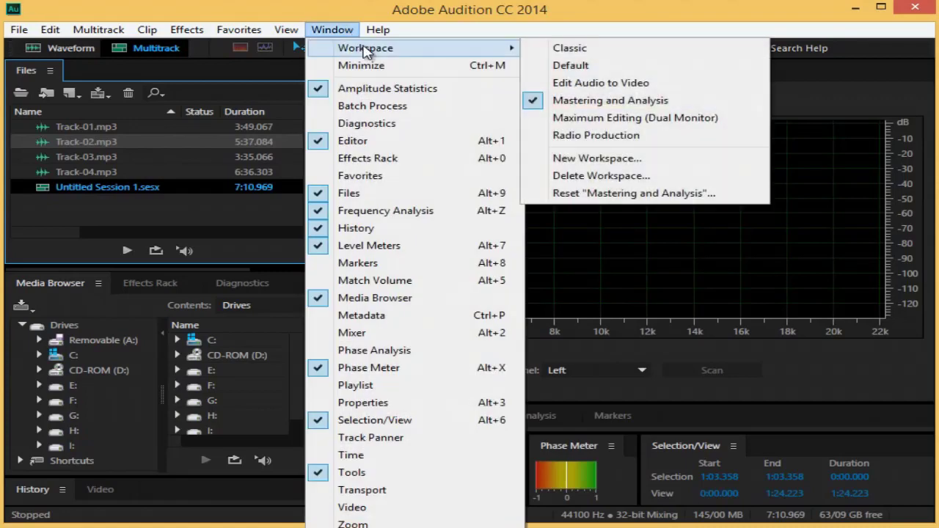
pyautogui.click(593, 67)
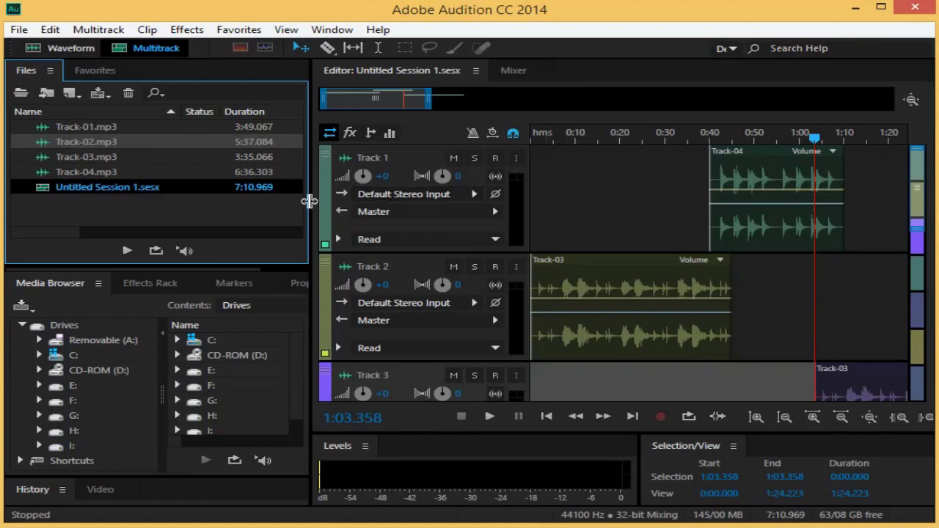
# Rearrange the Default workspace by narrowing the Files column, docking Media Browser in the Editor group and floating the Markers panel
pyautogui.moveTo(309, 201); pyautogui.dragTo(217, 201)
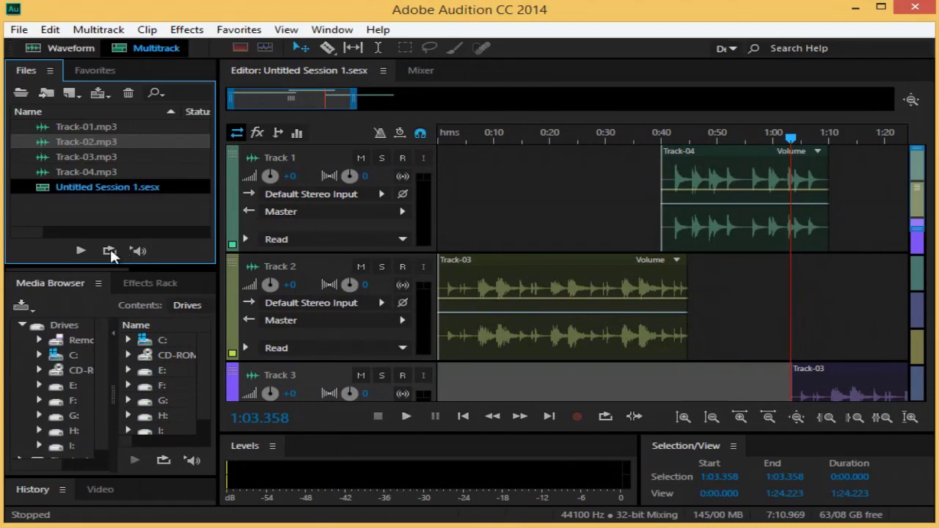
pyautogui.moveTo(45, 282); pyautogui.dragTo(430, 217)
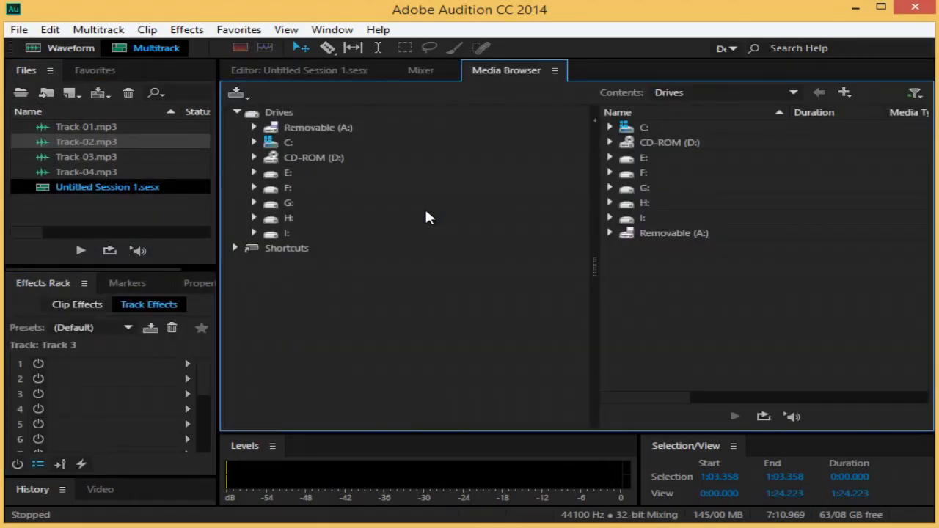
pyautogui.click(125, 286)
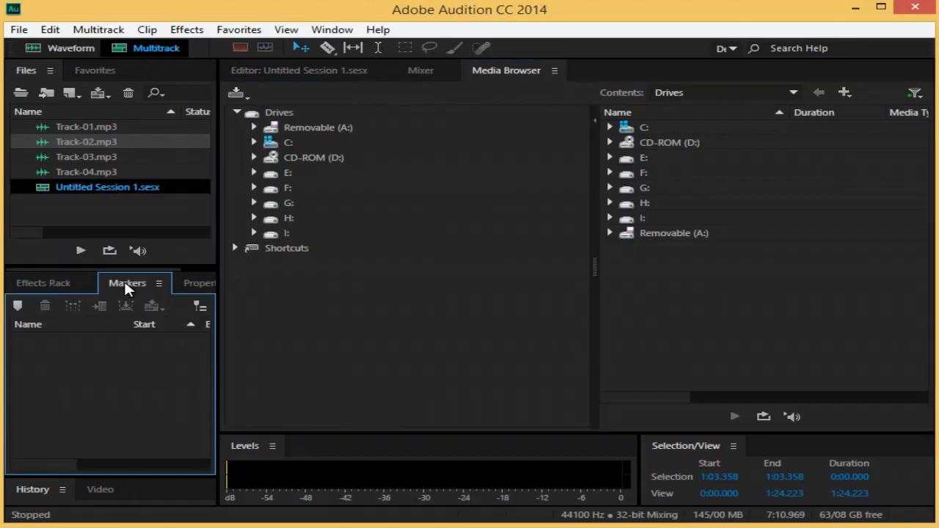
pyautogui.moveTo(126, 287); pyautogui.dragTo(343, 189)
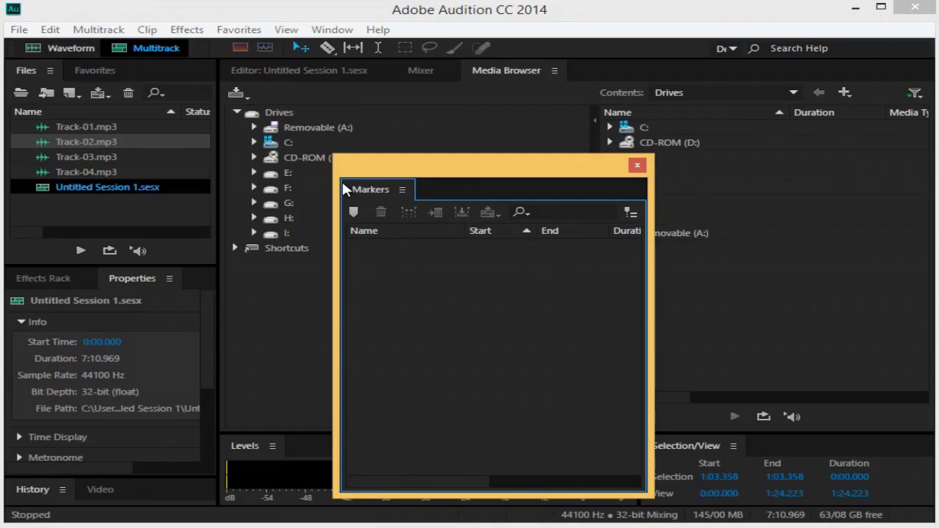
# Reset the Default workspace to its original layout
pyautogui.click(334, 30)
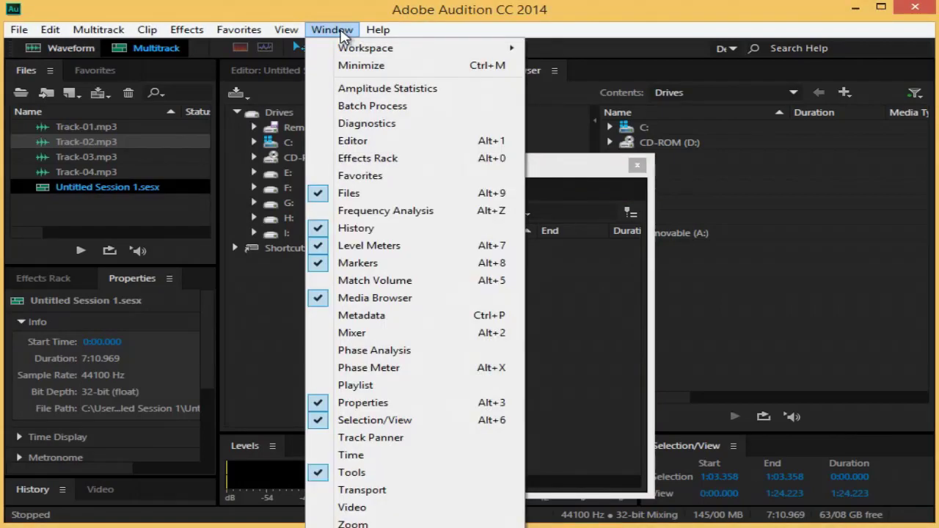
pyautogui.moveTo(358, 50)
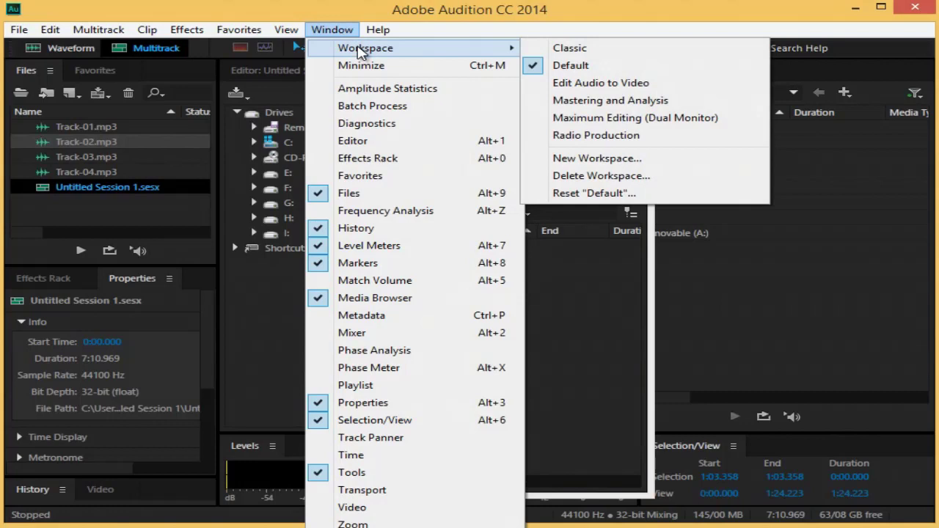
pyautogui.click(604, 196)
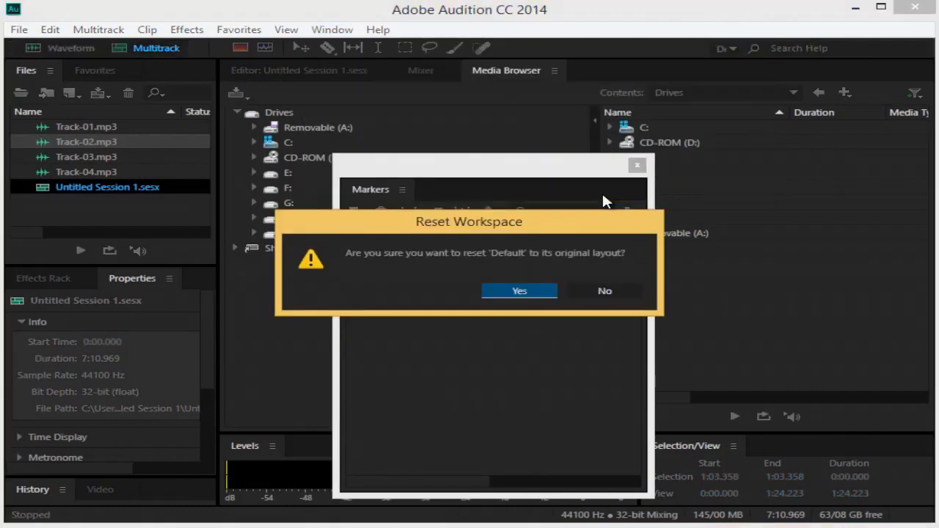
pyautogui.click(547, 294)
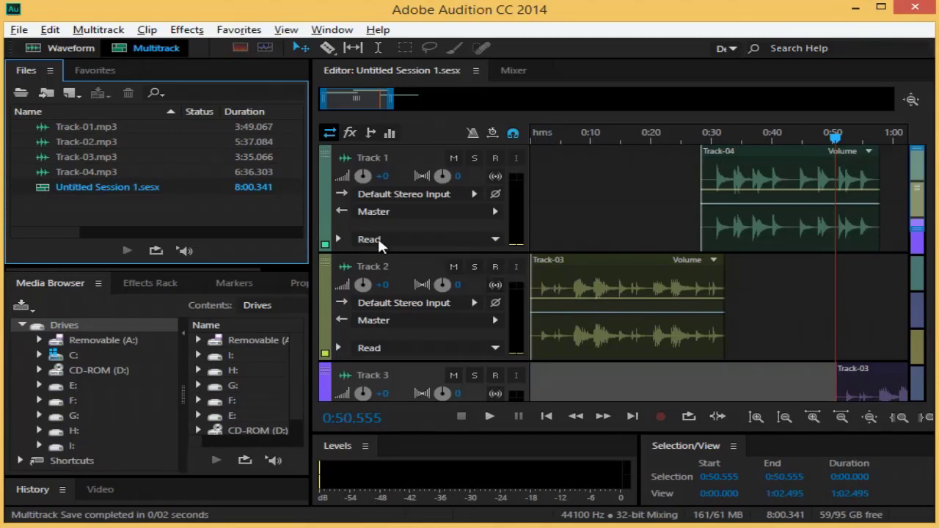
# Set the interface brightness to 44% in the Appearance preferences
pyautogui.click(57, 36)
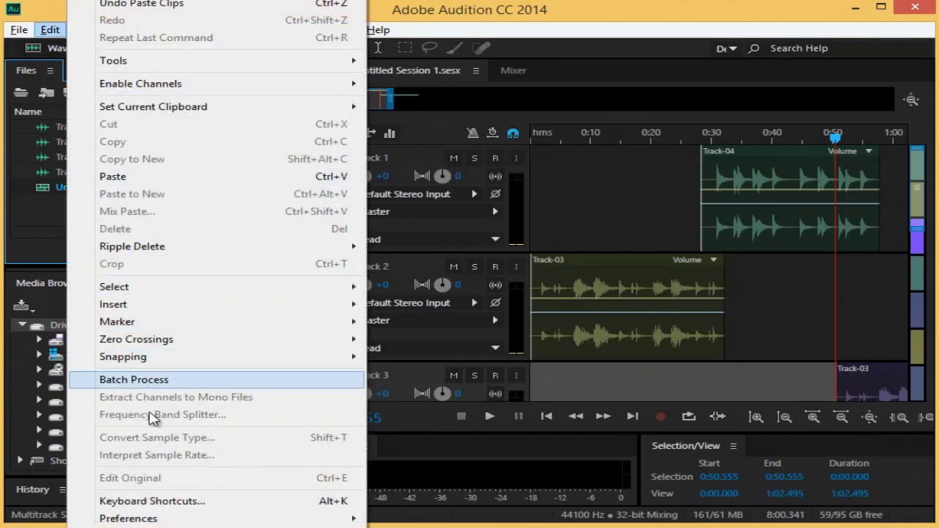
pyautogui.moveTo(159, 518)
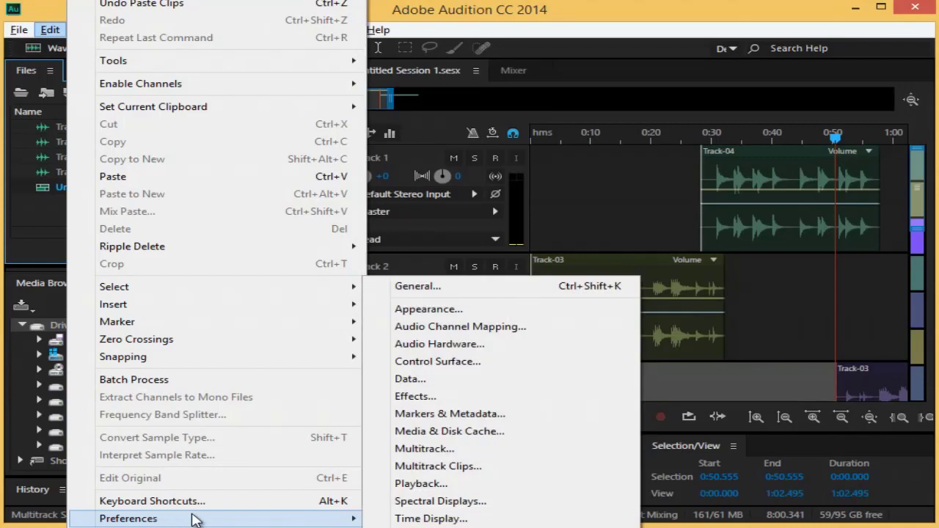
pyautogui.click(454, 314)
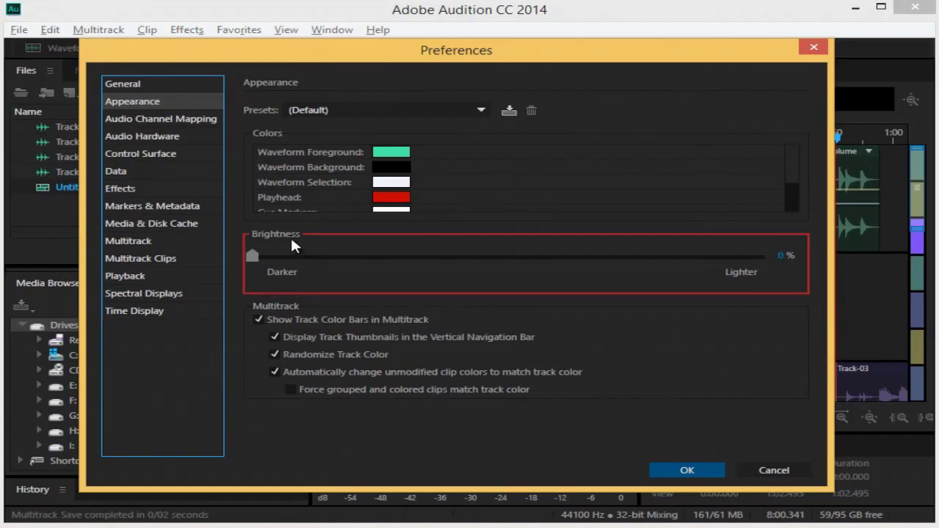
pyautogui.click(251, 255)
pyautogui.moveTo(297, 257); pyautogui.dragTo(622, 263)
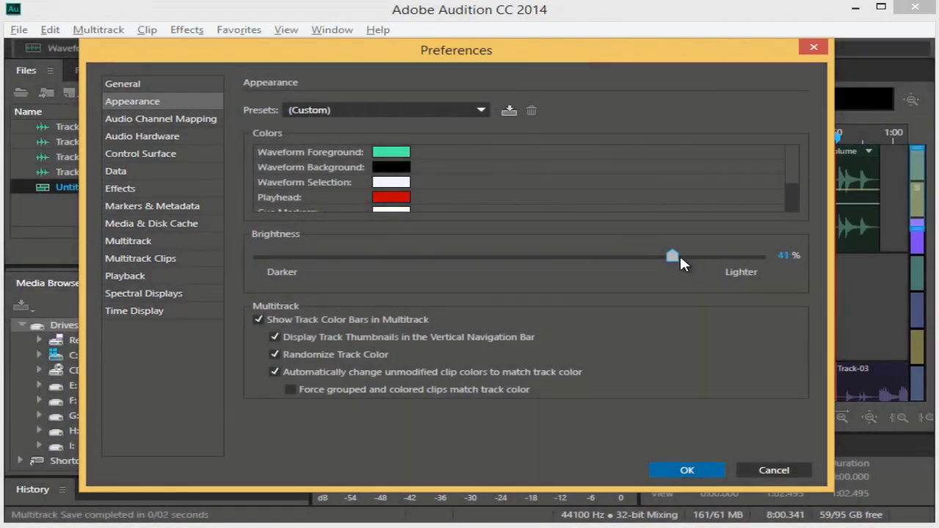
pyautogui.moveTo(699, 262); pyautogui.dragTo(703, 263)
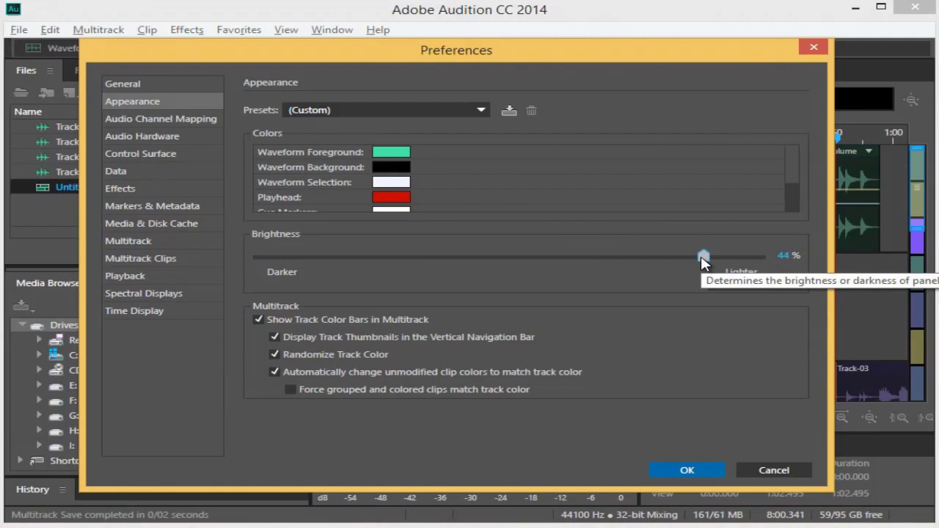
pyautogui.click(669, 466)
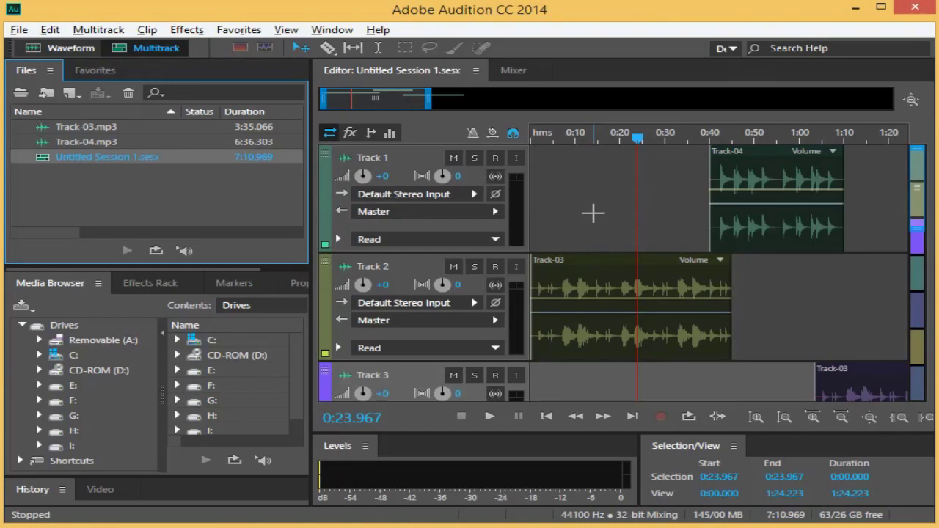
# Save the current panel layout as a new workspace named Parand
pyautogui.click(333, 30)
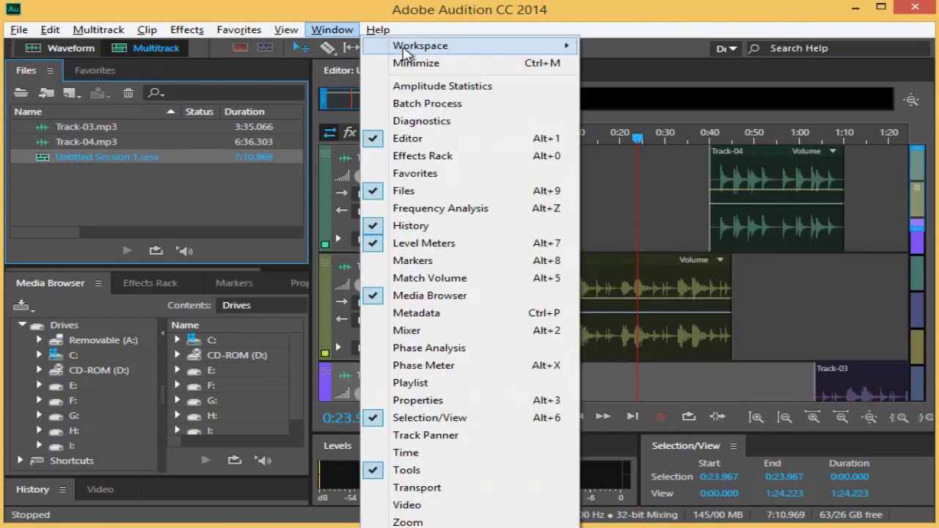
pyautogui.moveTo(443, 50)
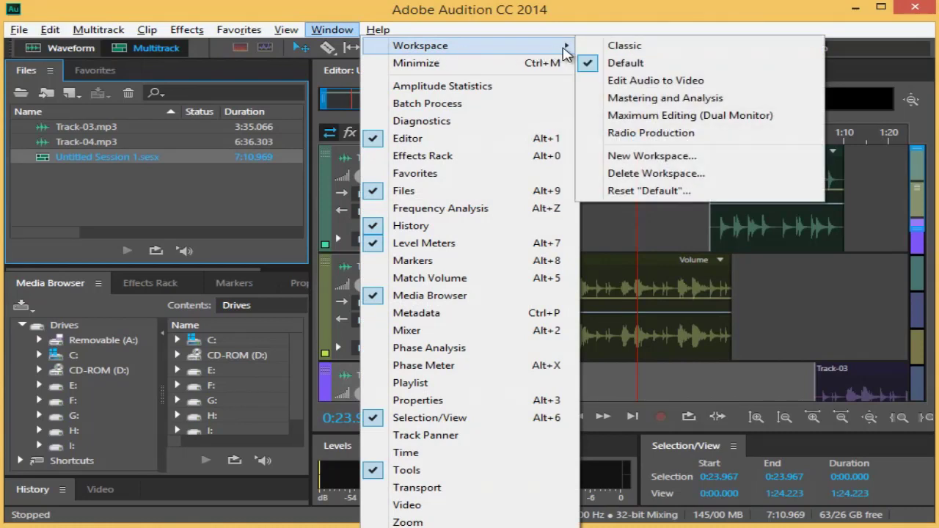
pyautogui.click(693, 157)
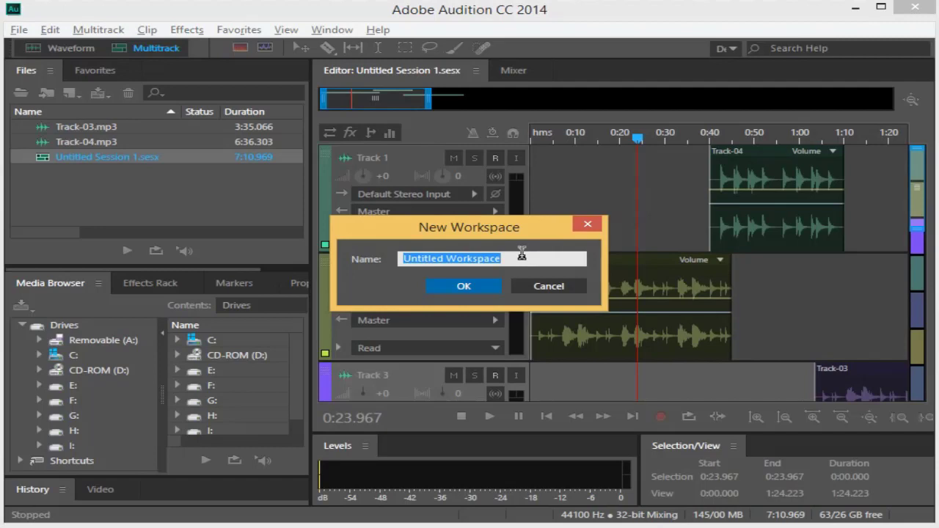
pyautogui.press('BackSpace')
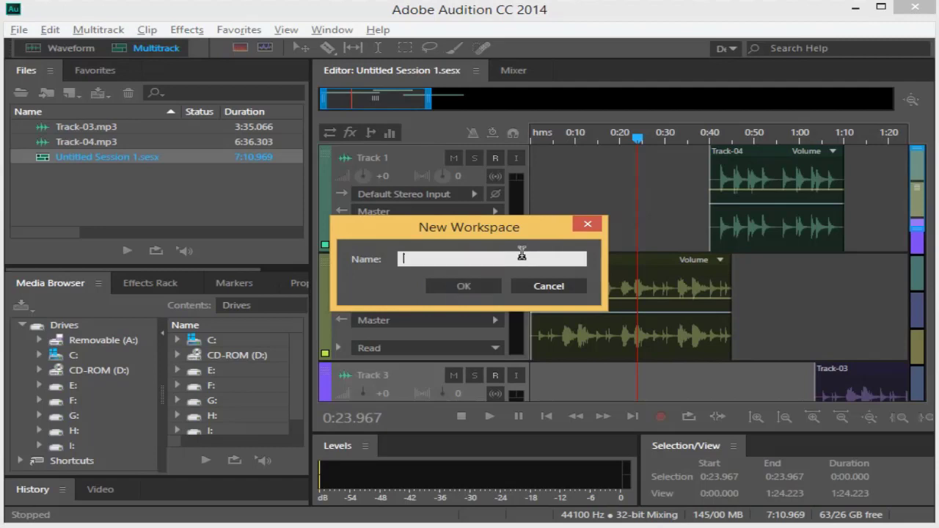
pyautogui.write('Parand')
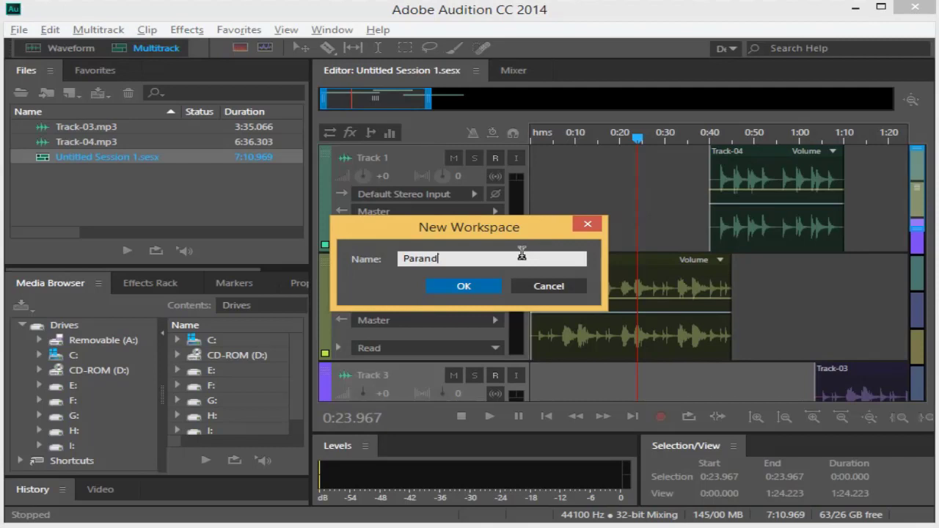
pyautogui.click(488, 290)
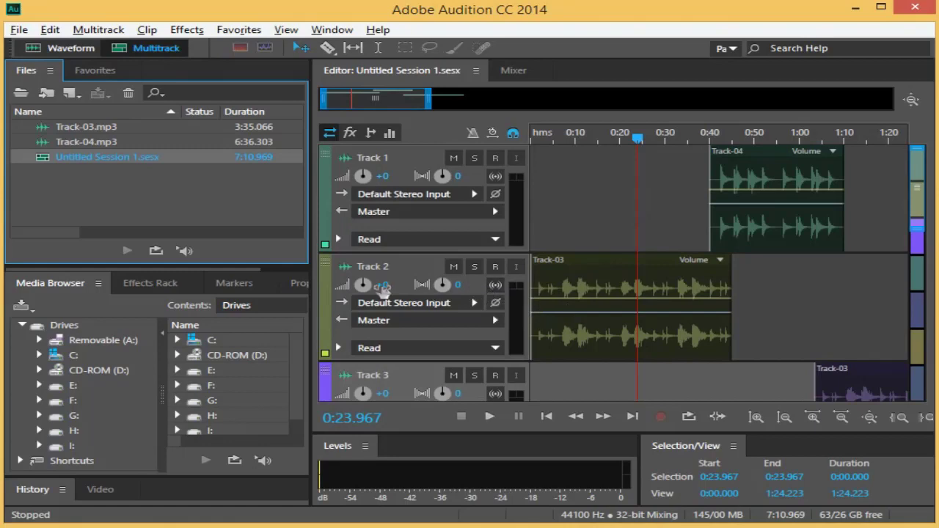
# Dock the Media Browser in the Editor group, between Editor and Mixer, and float the Properties panel
pyautogui.moveTo(64, 282); pyautogui.dragTo(511, 83)
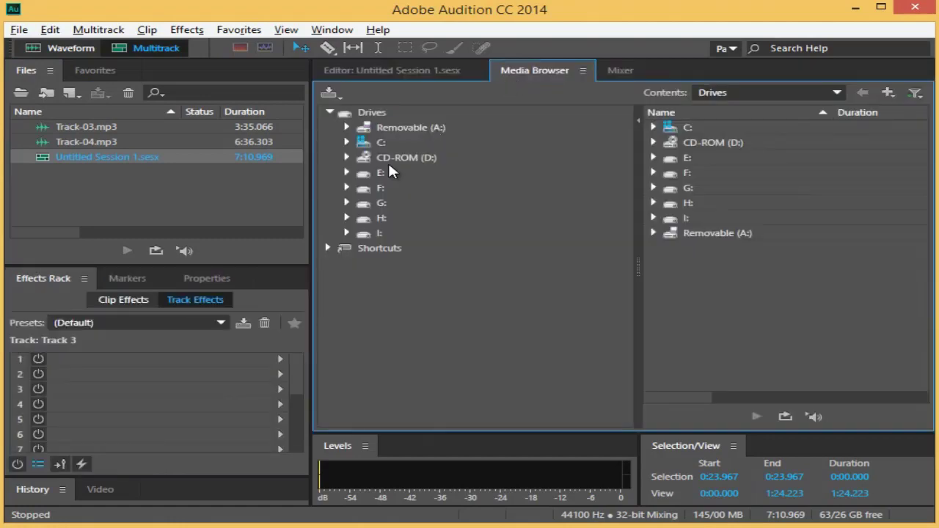
pyautogui.click(209, 280)
pyautogui.moveTo(207, 281); pyautogui.dragTo(388, 165)
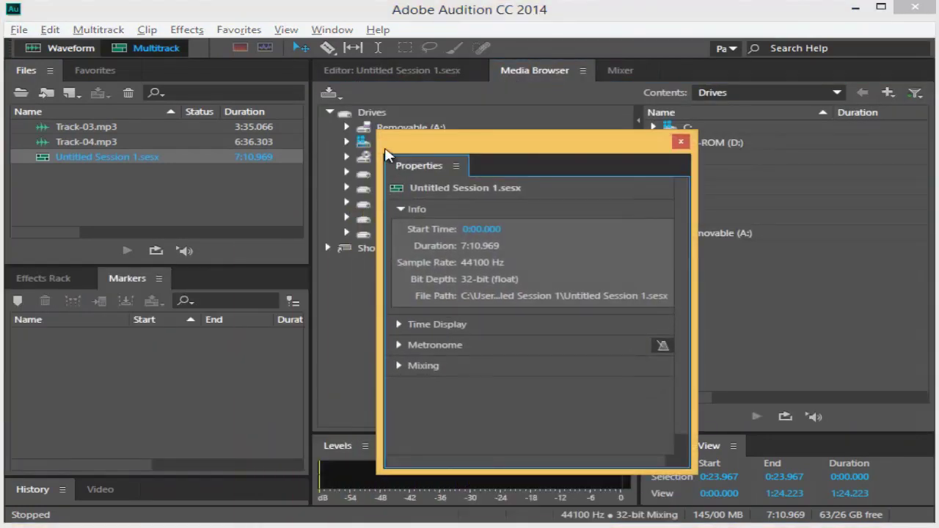
# Switch the workspace to Edit Audio to Video
pyautogui.click(334, 29)
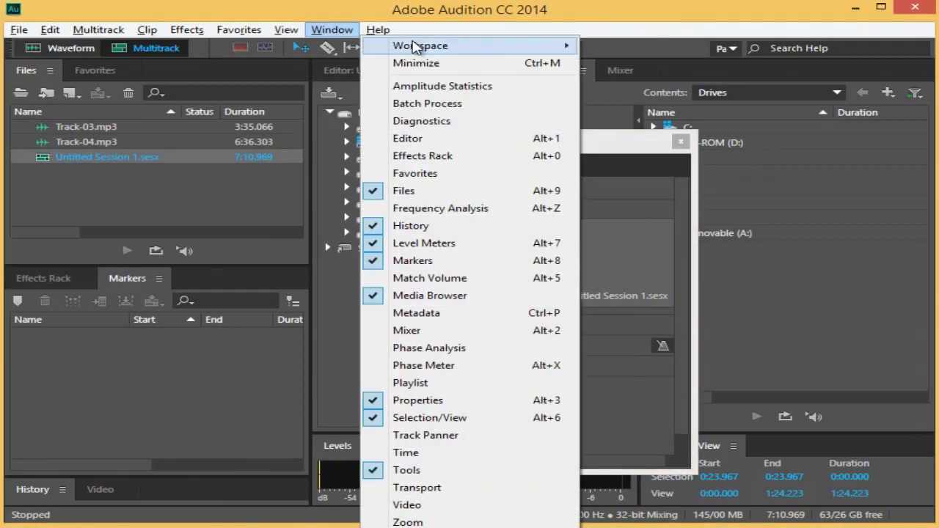
pyautogui.moveTo(420, 45)
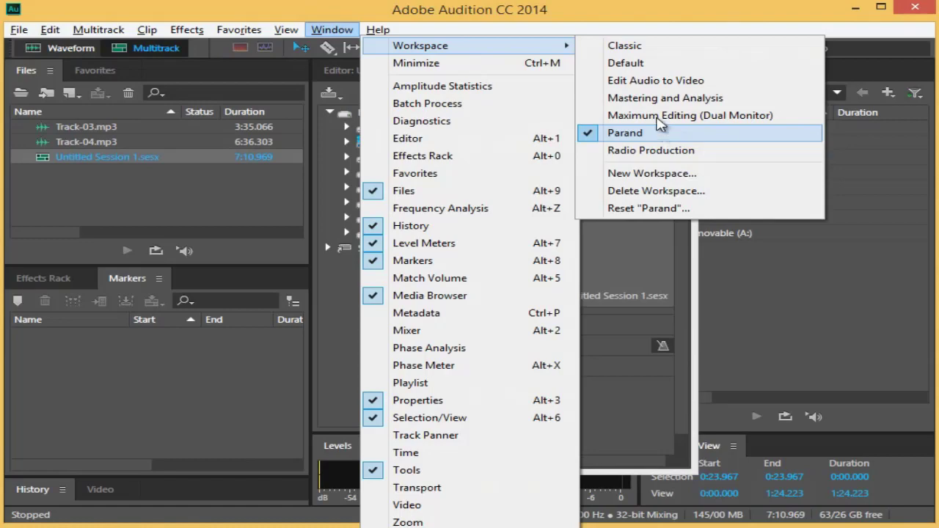
pyautogui.click(651, 81)
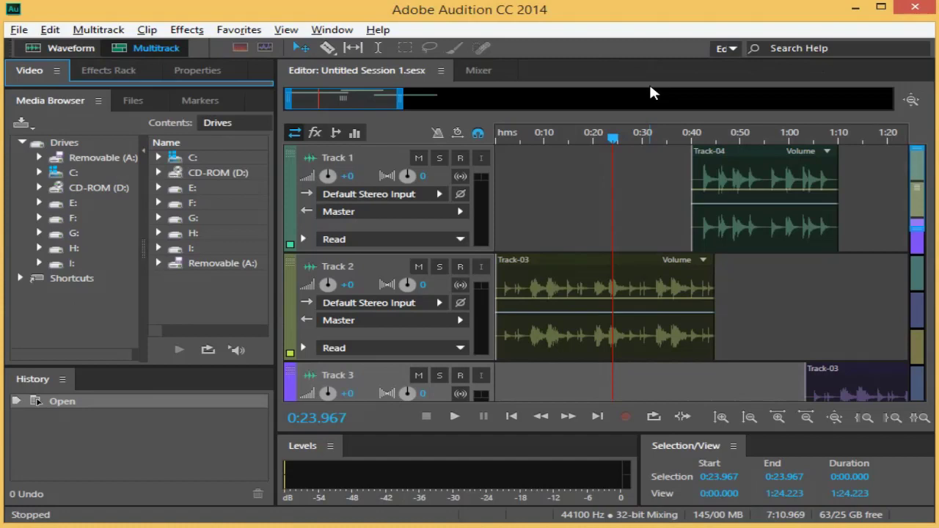
# Delete the Parand workspace and check the list of remaining workspaces
pyautogui.click(342, 33)
pyautogui.moveTo(455, 48)
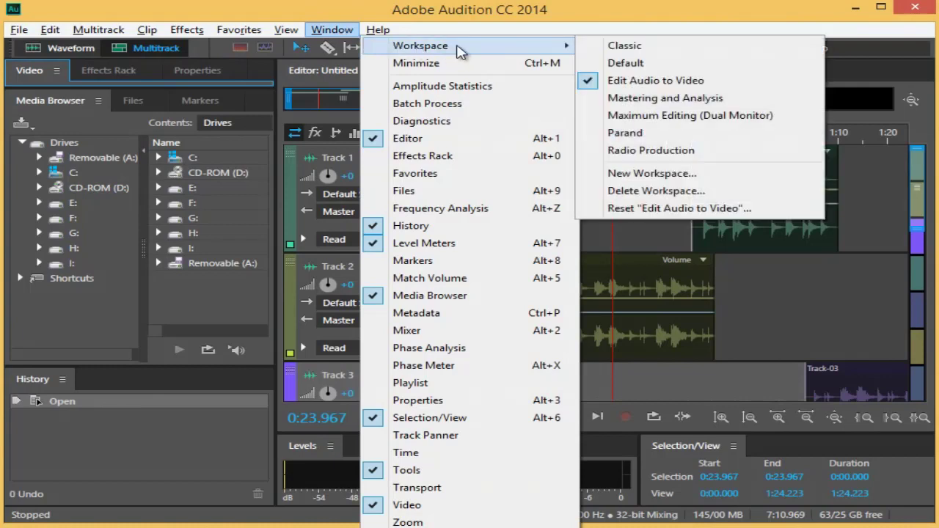
pyautogui.click(693, 192)
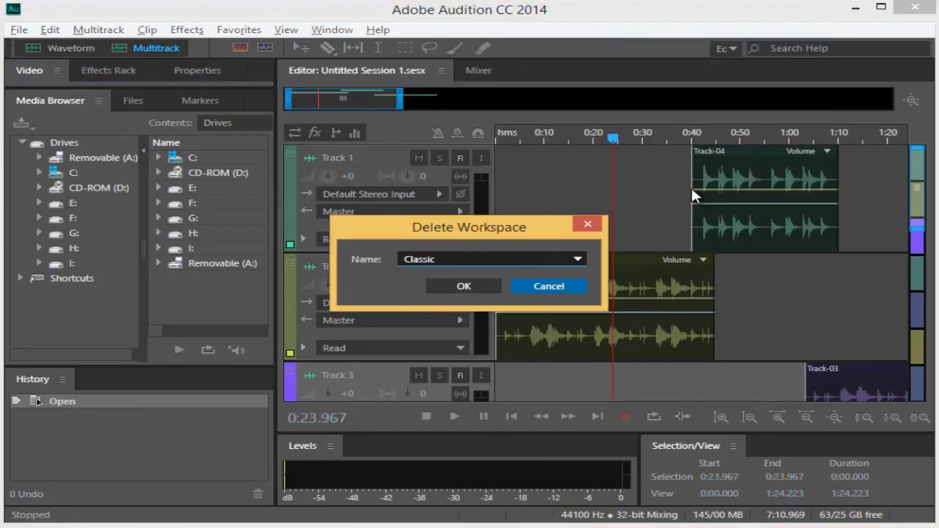
pyautogui.click(581, 260)
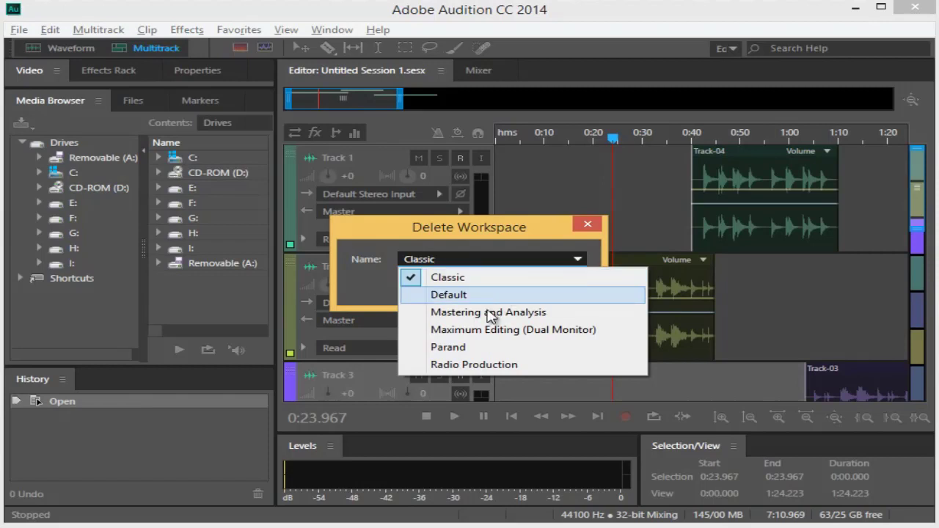
pyautogui.click(468, 349)
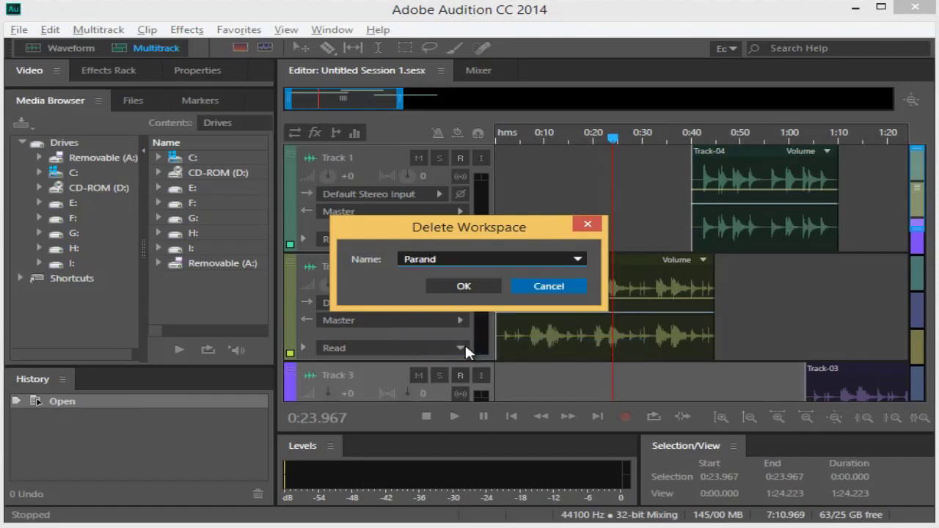
pyautogui.click(466, 289)
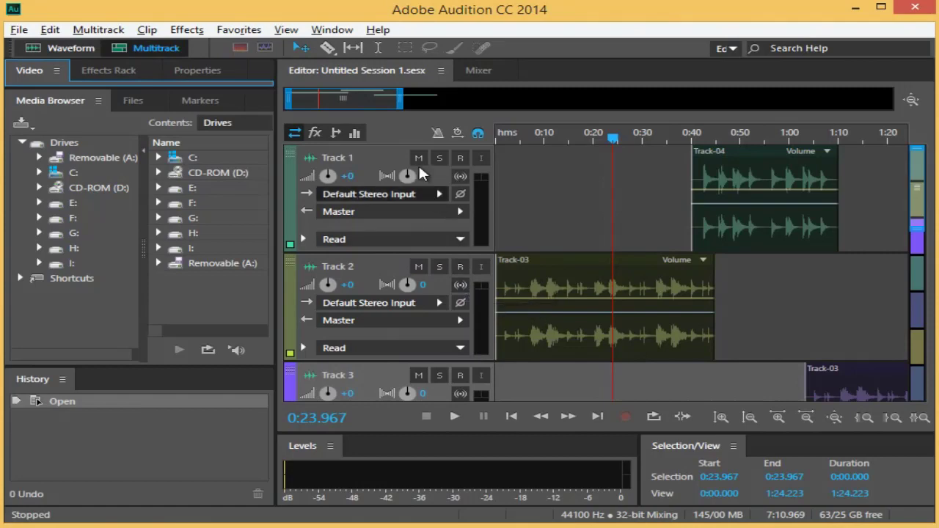
pyautogui.click(332, 30)
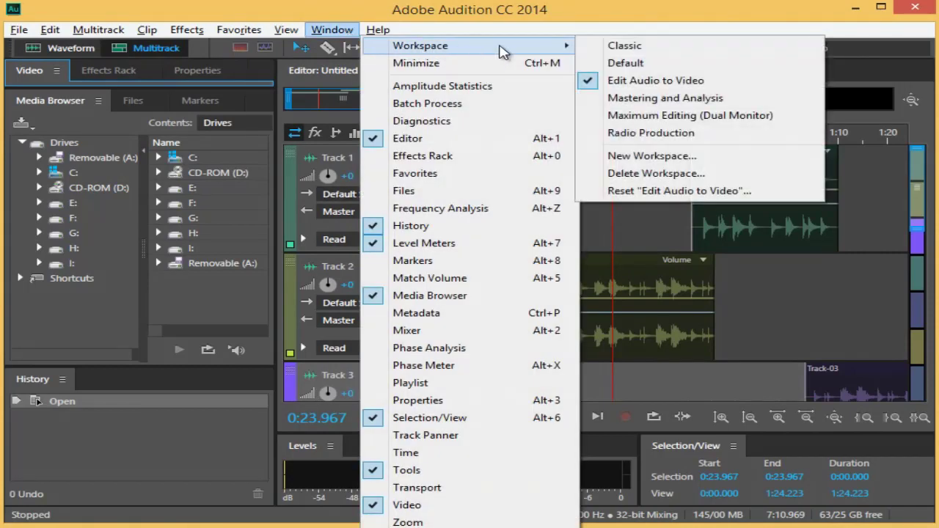
pyautogui.press('Escape')
pyautogui.press('Escape')
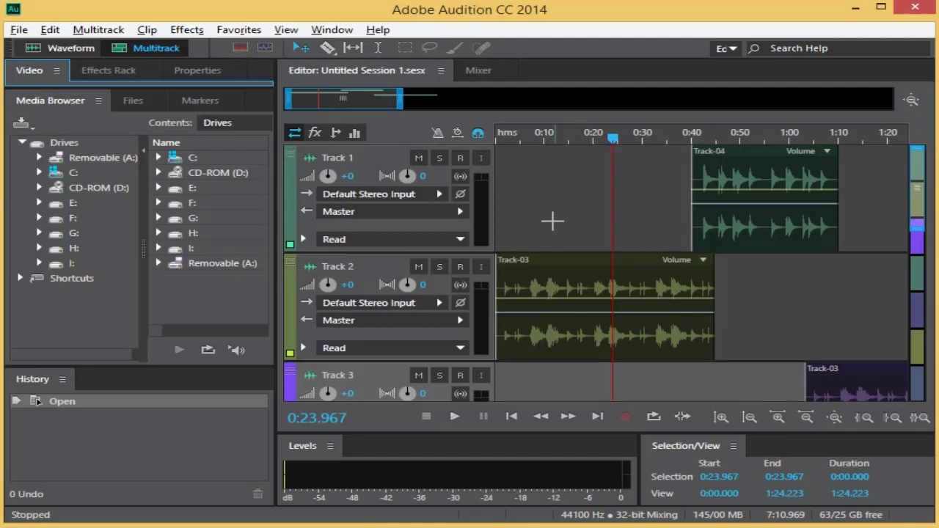
# Open the Audio Hardware preferences
pyautogui.click(51, 31)
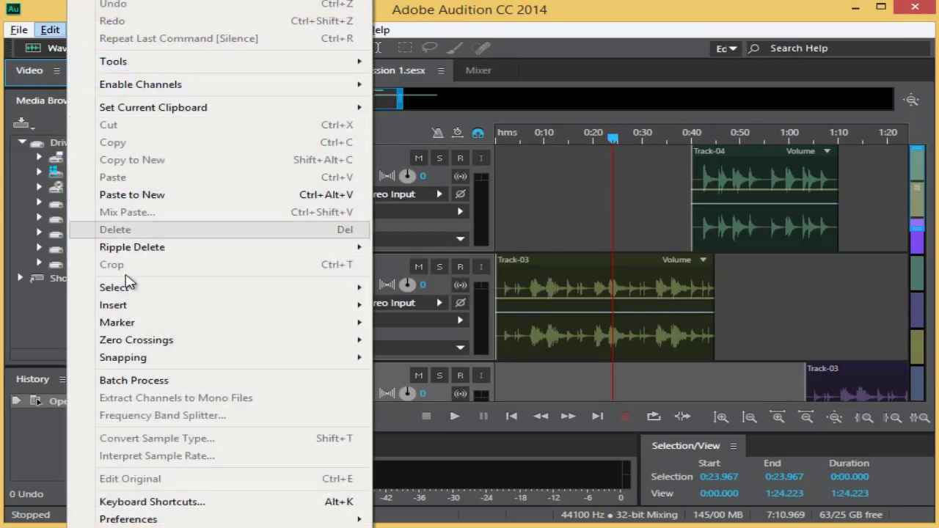
pyautogui.moveTo(158, 517)
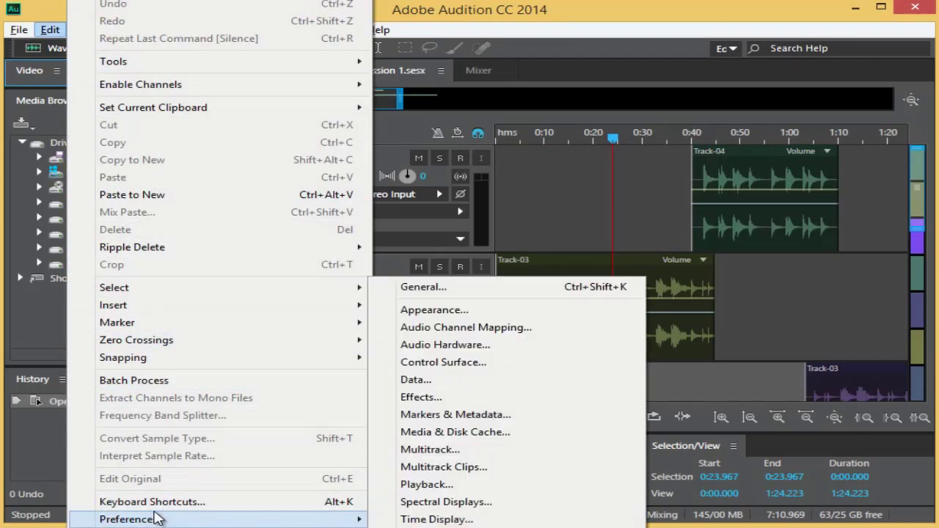
pyautogui.click(460, 351)
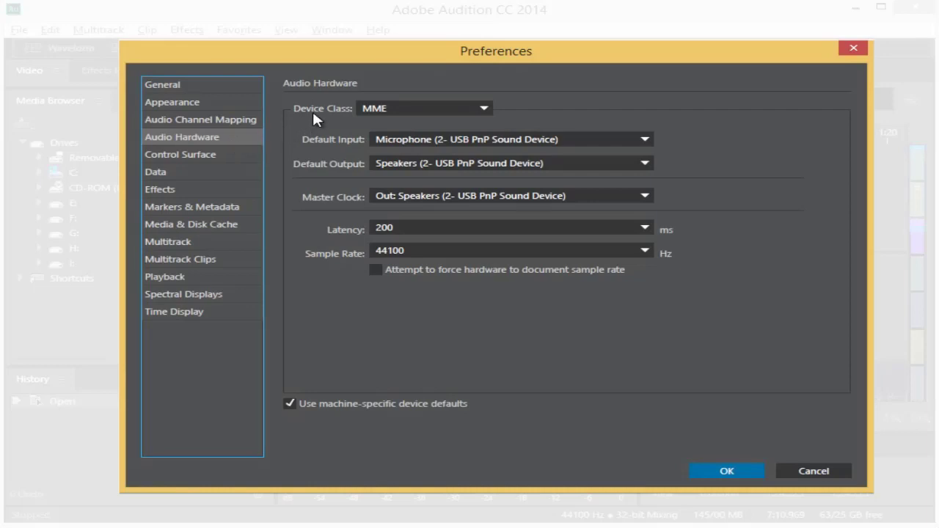
# Try to switch the audio device class to WASAPI, declining the device change
pyautogui.click(485, 108)
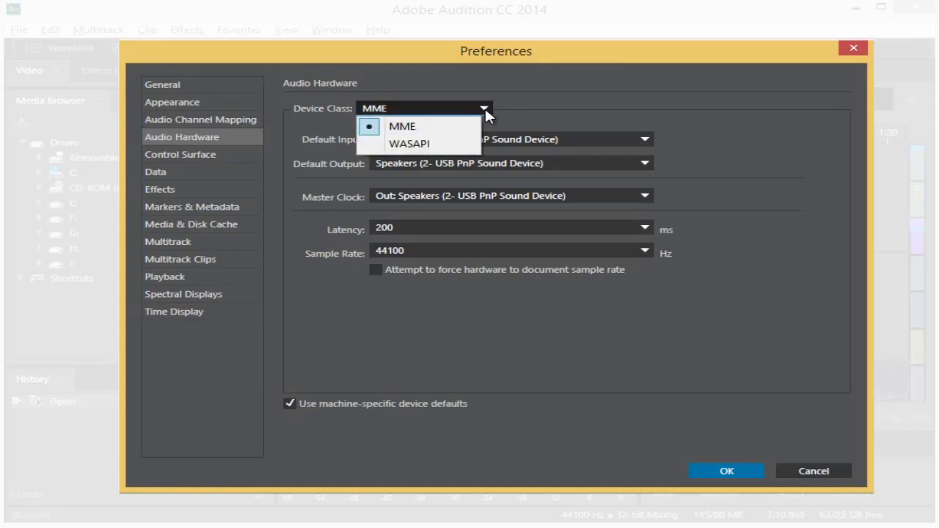
pyautogui.click(416, 144)
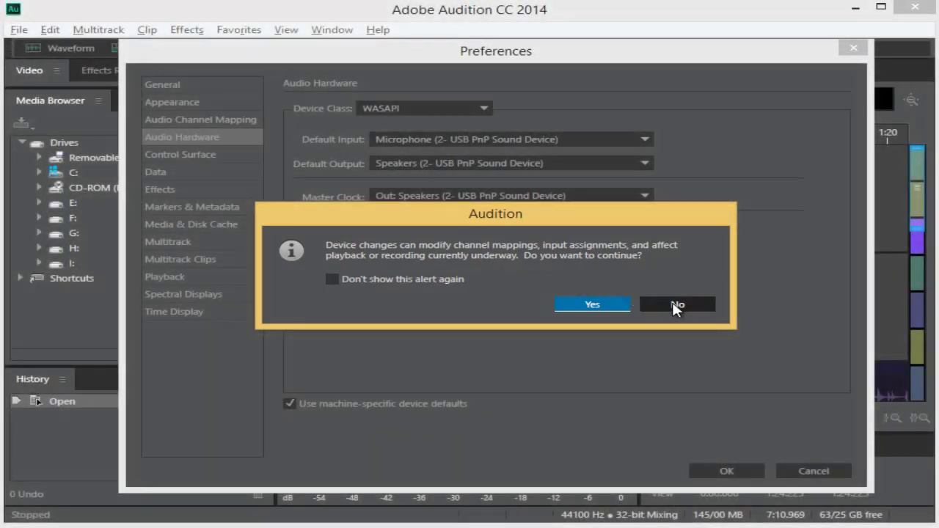
pyautogui.click(673, 304)
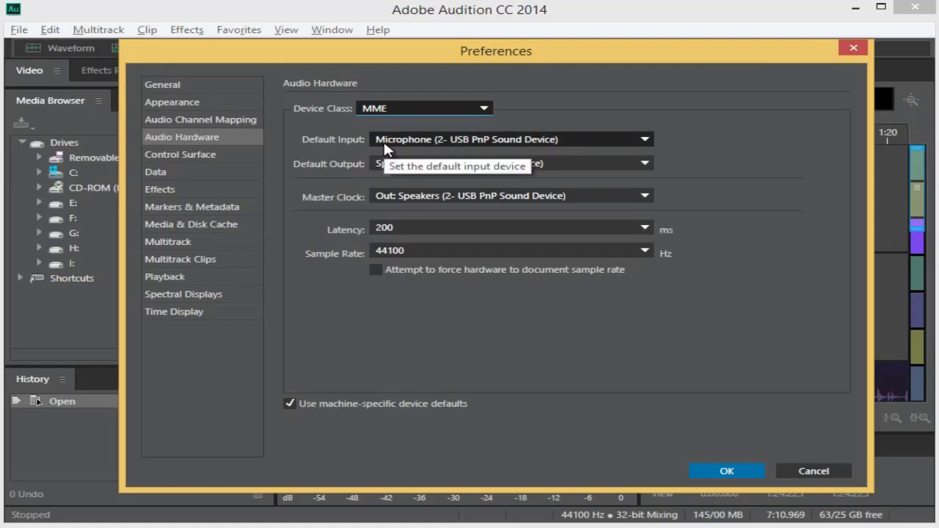
# Check the available default input devices and enable forcing the hardware to the document sample rate
pyautogui.click(385, 149)
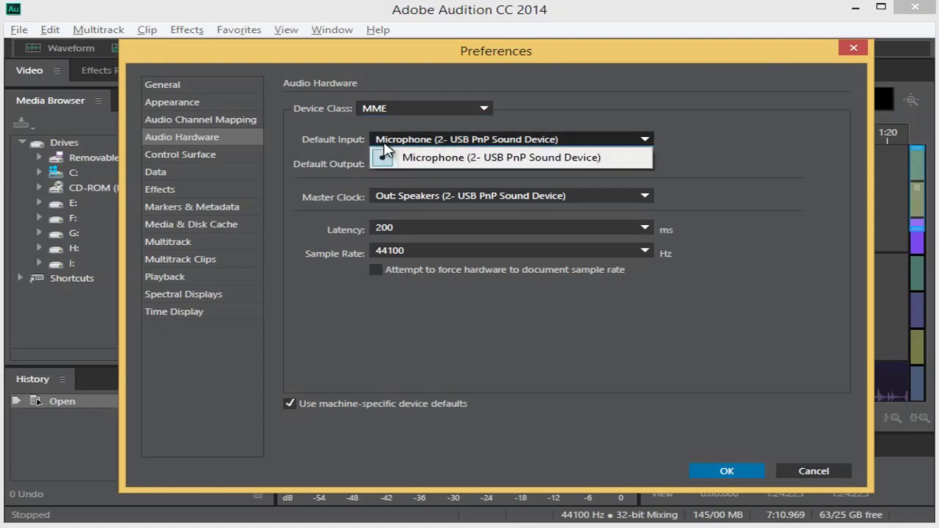
pyautogui.click(385, 151)
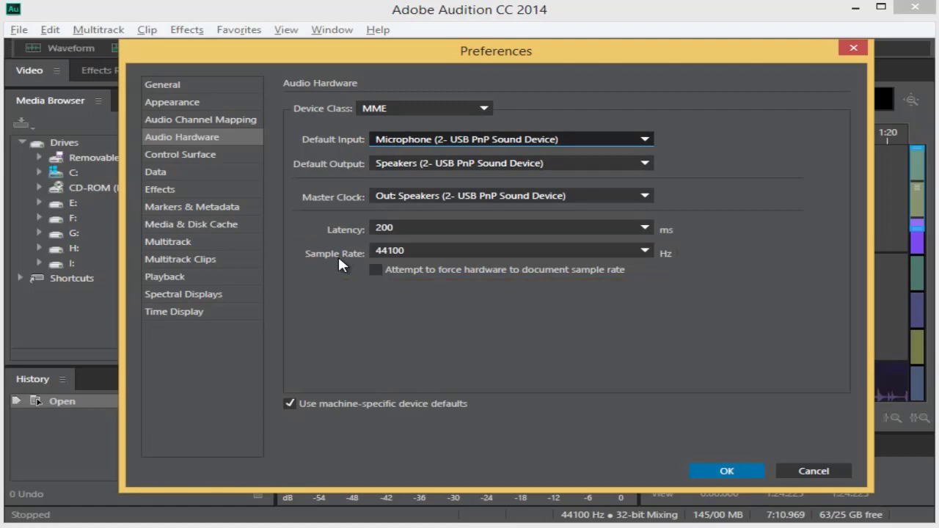
pyautogui.moveTo(410, 276)
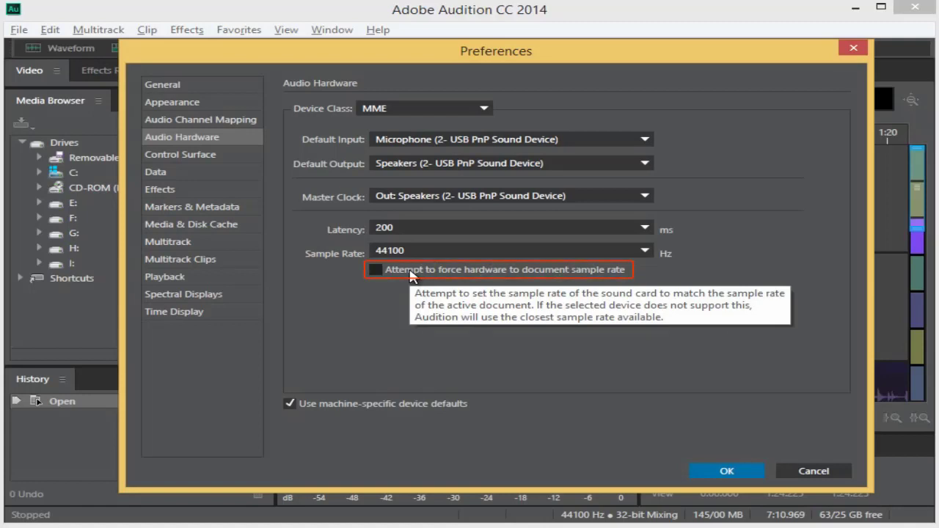
pyautogui.click(410, 272)
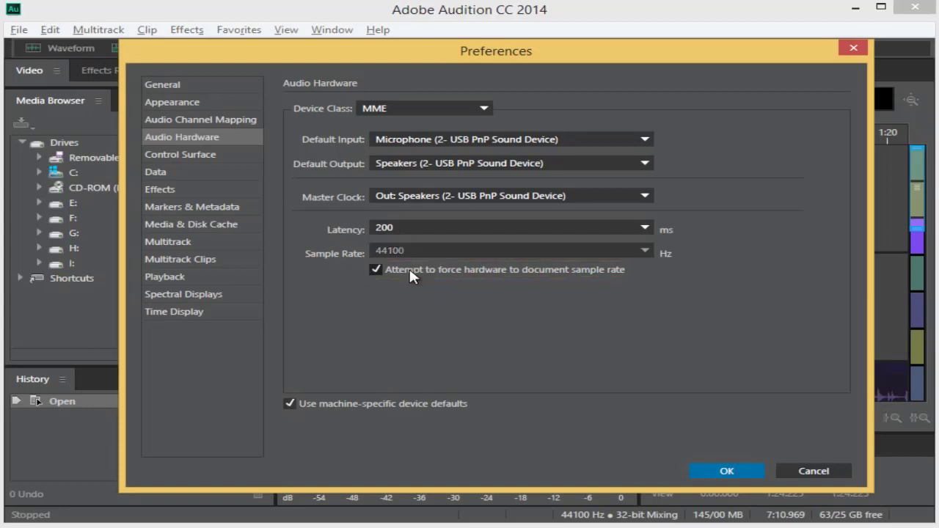
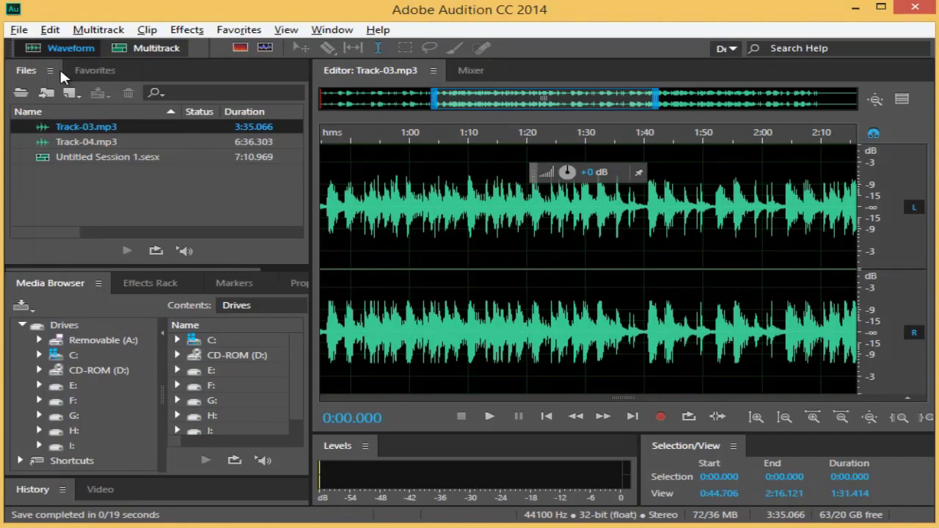
# Open the settings for a new audio file and look through the available sample rates
pyautogui.click(25, 32)
pyautogui.moveTo(187, 50)
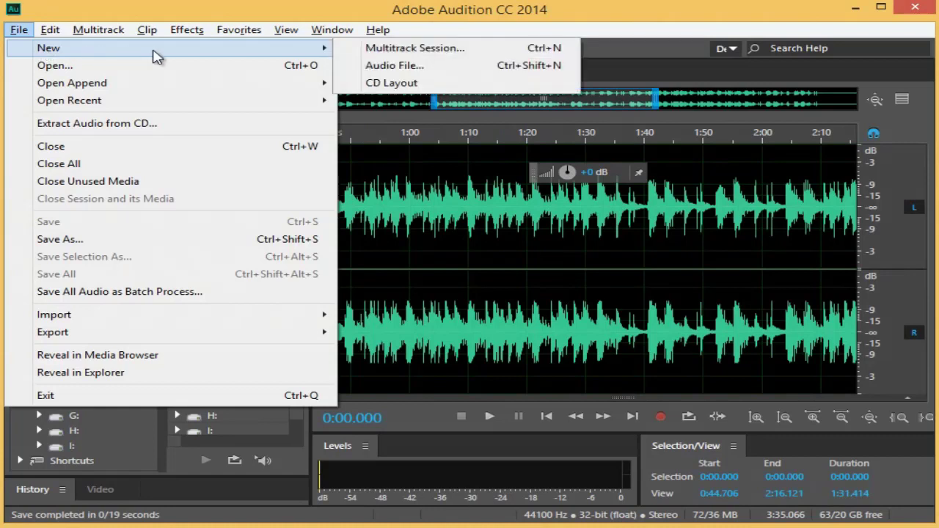
pyautogui.click(434, 71)
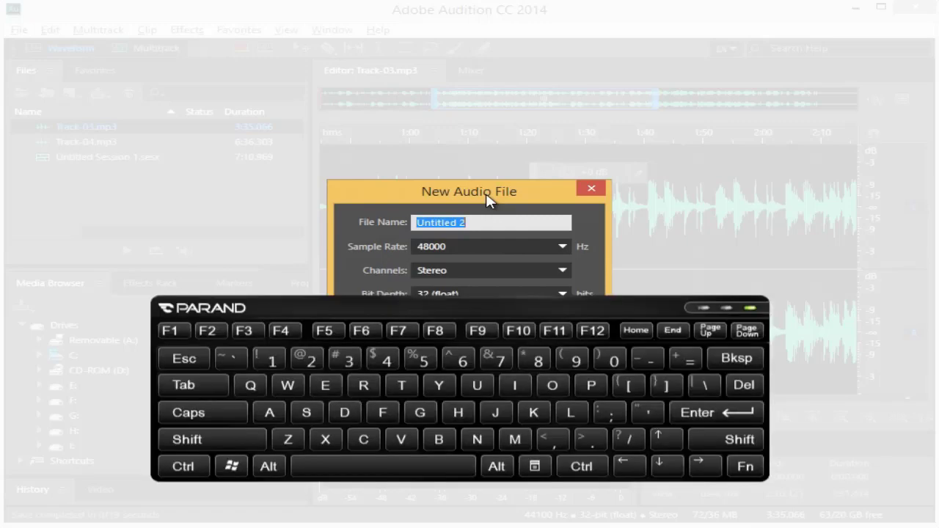
pyautogui.hotkey('ctrl', 'shift', 'n')
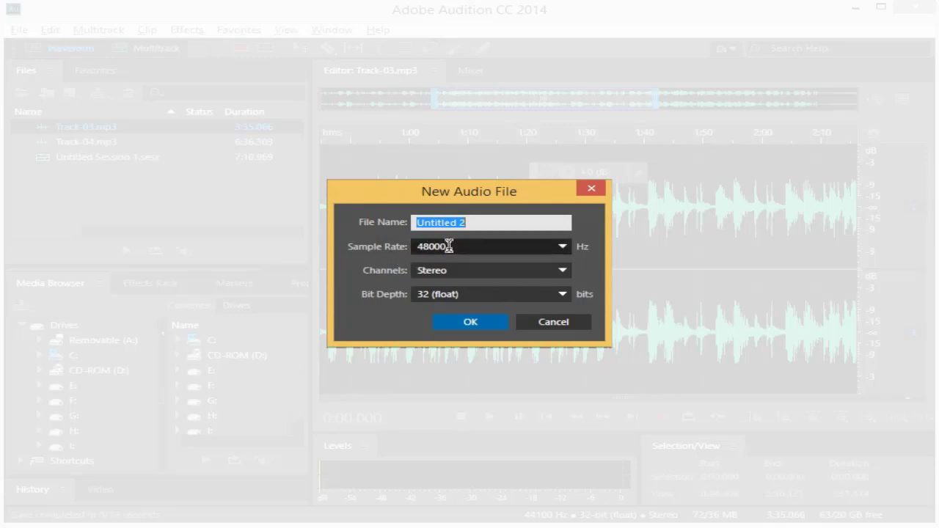
pyautogui.click(562, 246)
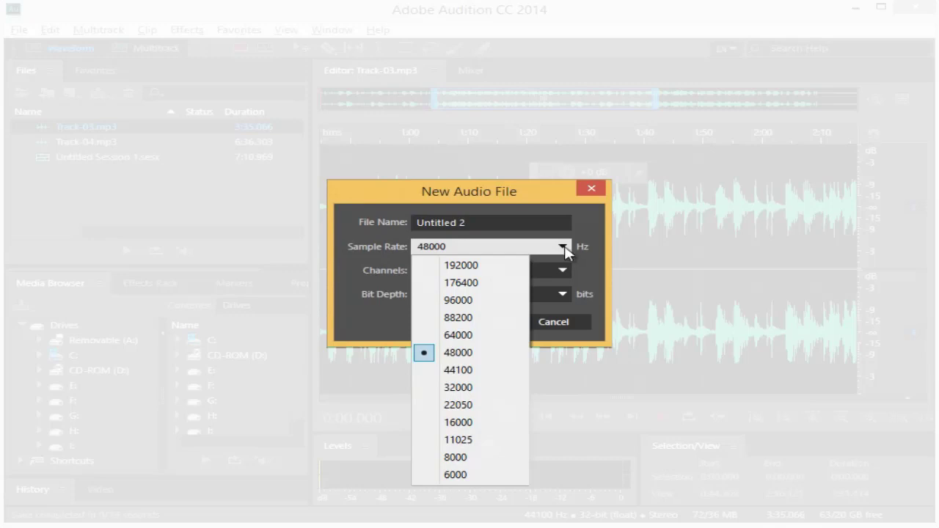
pyautogui.click(564, 248)
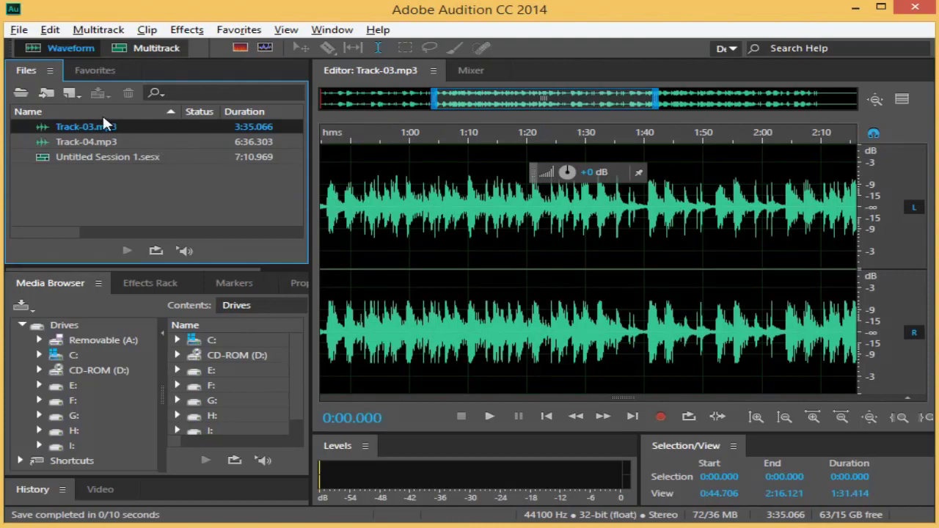
# Open the settings for a new audio file and look through the available bit depths
pyautogui.click(19, 31)
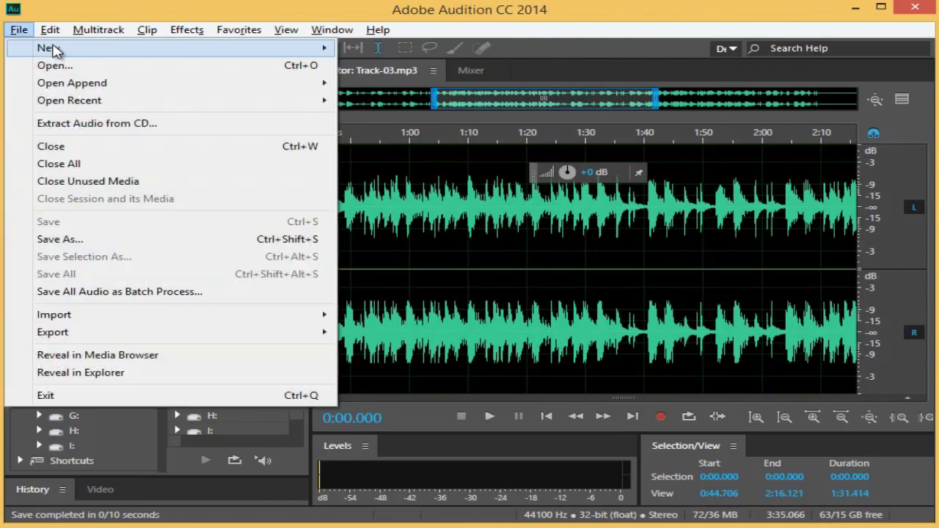
pyautogui.moveTo(84, 48)
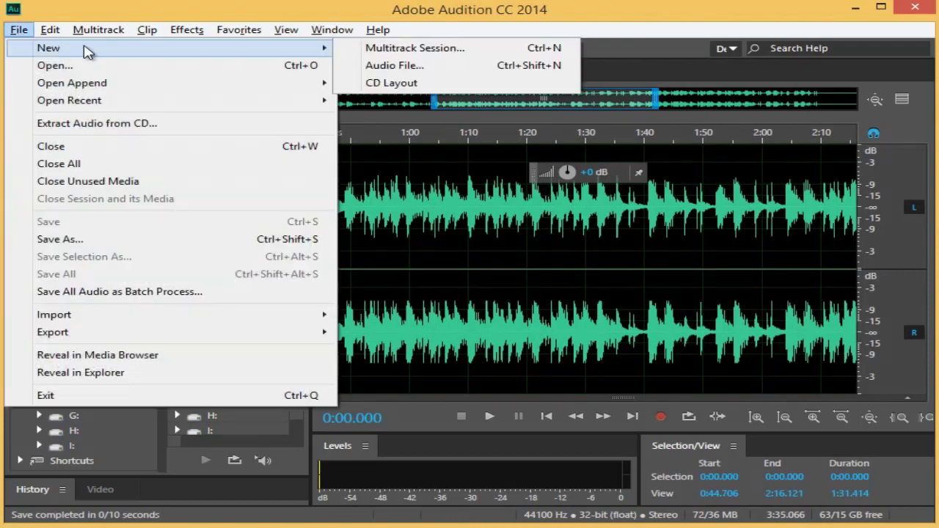
pyautogui.click(427, 69)
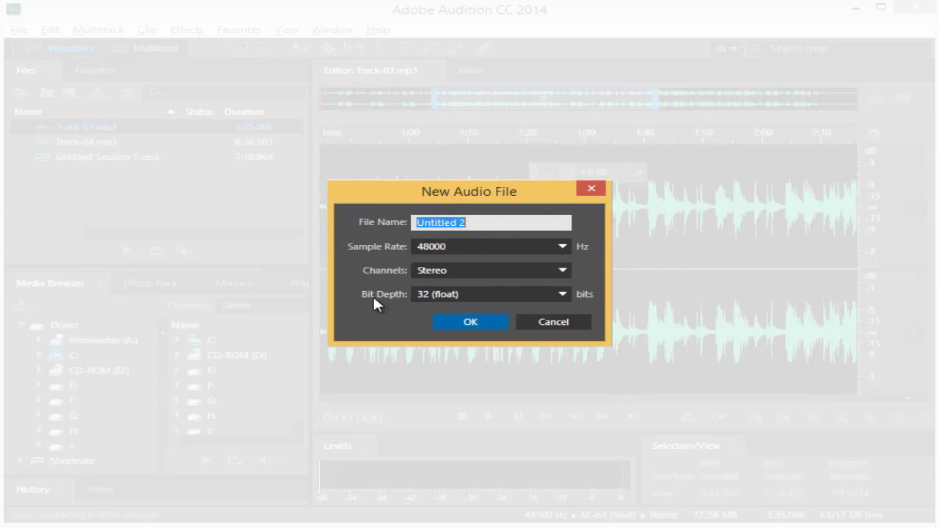
pyautogui.click(562, 297)
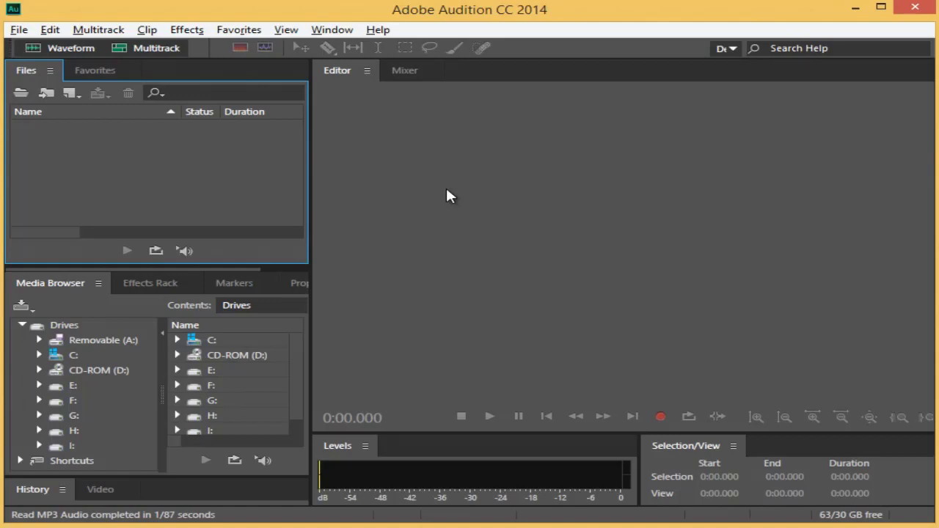
# Open Track-01 from the Sample folder for waveform editing
pyautogui.click(29, 34)
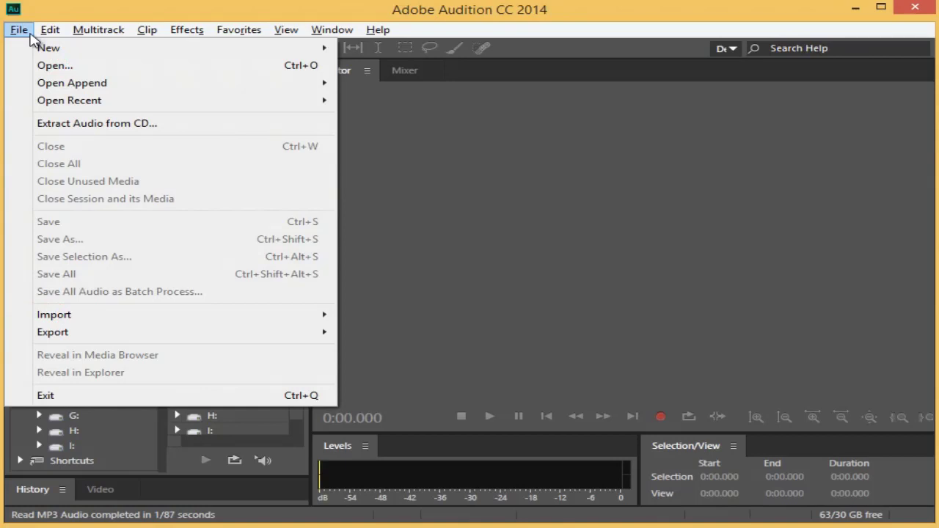
pyautogui.click(57, 65)
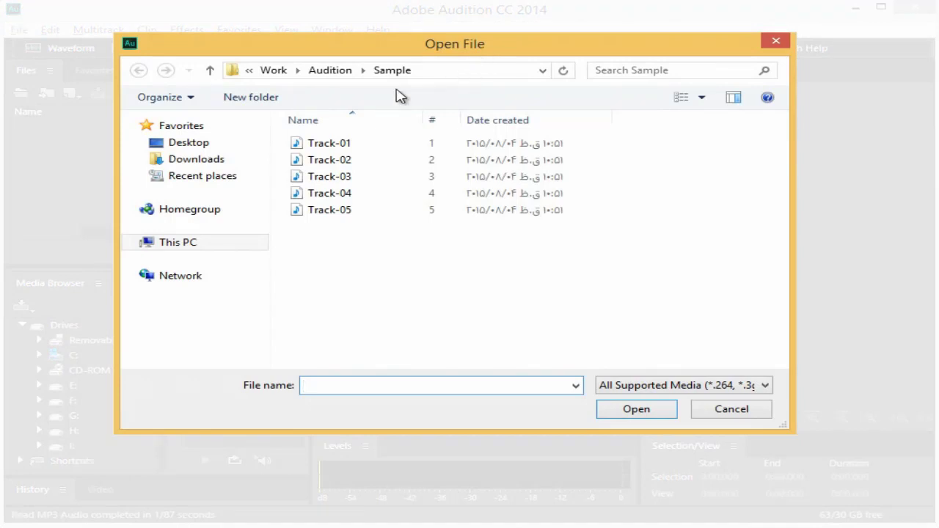
pyautogui.click(311, 144)
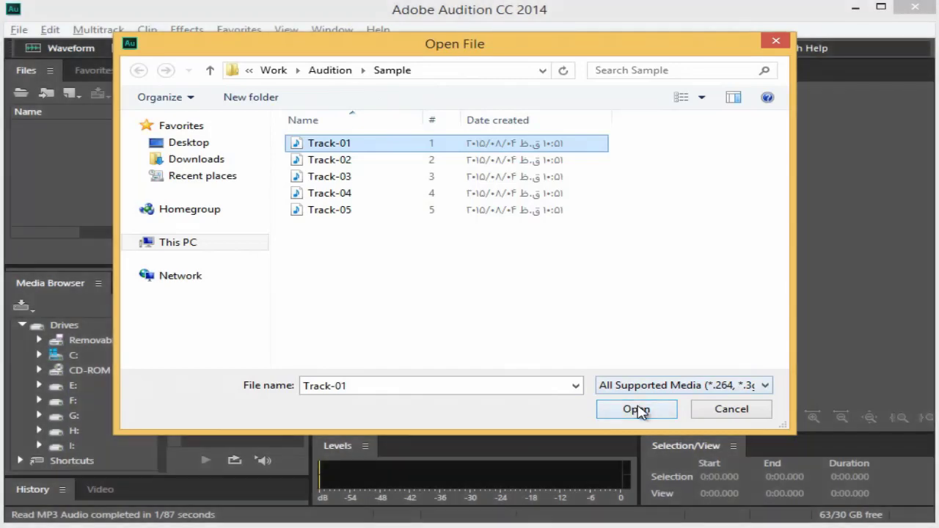
pyautogui.click(636, 409)
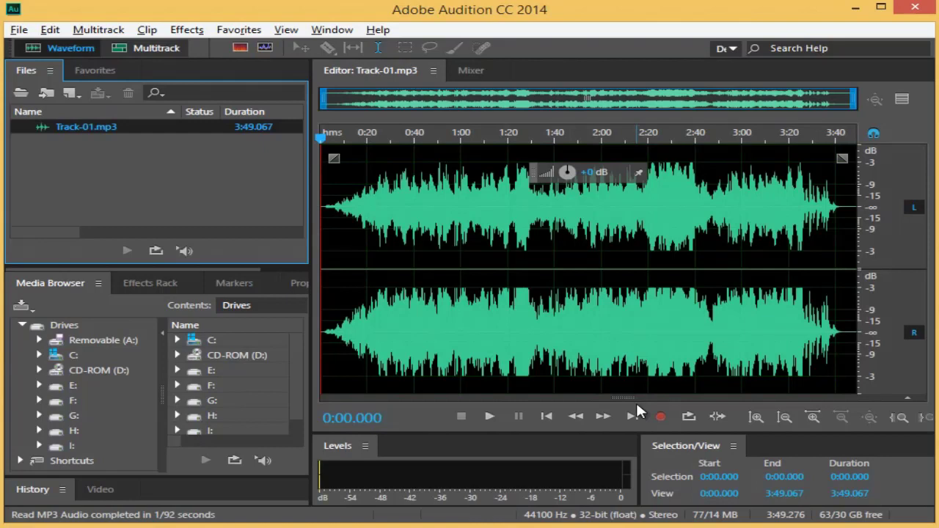
# Open Track-02 from the Sample folder by bringing up the Open File dialog straight from the file list's empty area
pyautogui.doubleClick(197, 174)
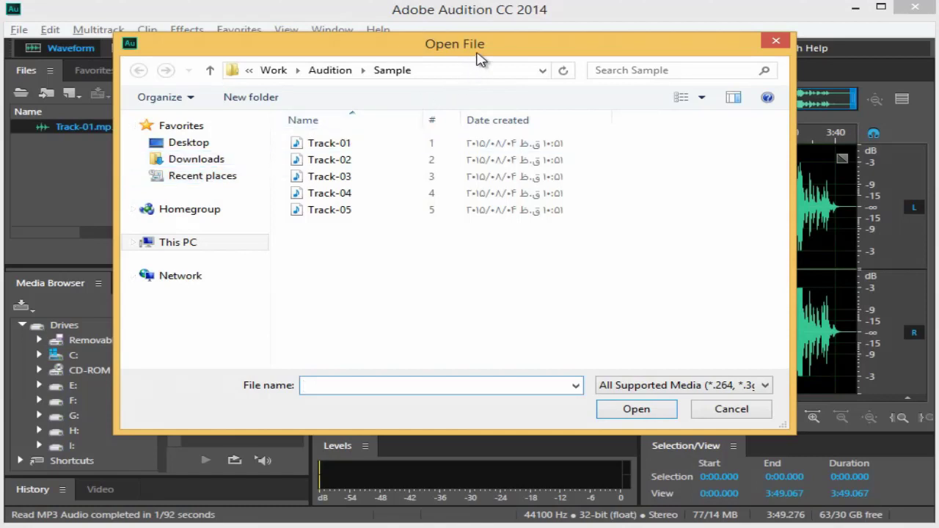
pyautogui.click(325, 159)
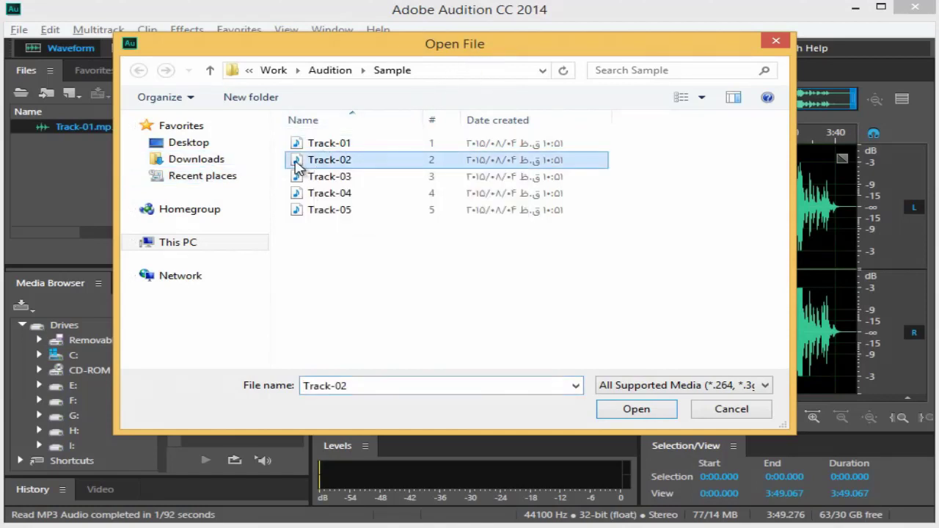
pyautogui.click(635, 408)
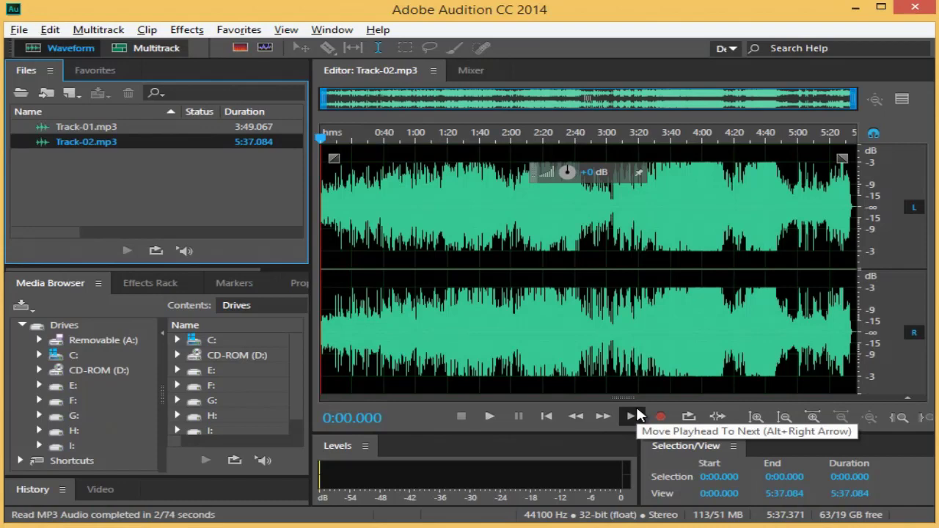
pyautogui.hotkey('ctrl', 'o')
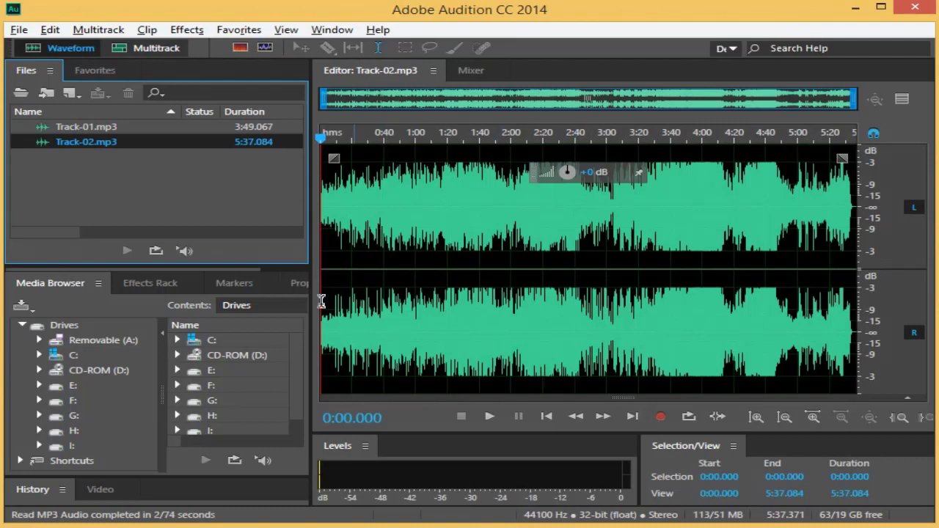
# Reveal the source file of Track-01.mp3 in Explorer
pyautogui.rightClick(103, 127)
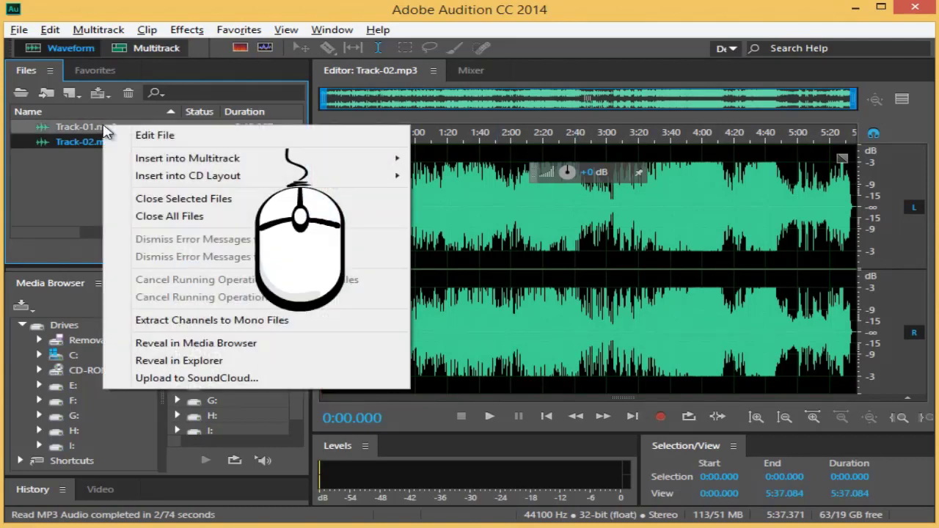
pyautogui.click(222, 361)
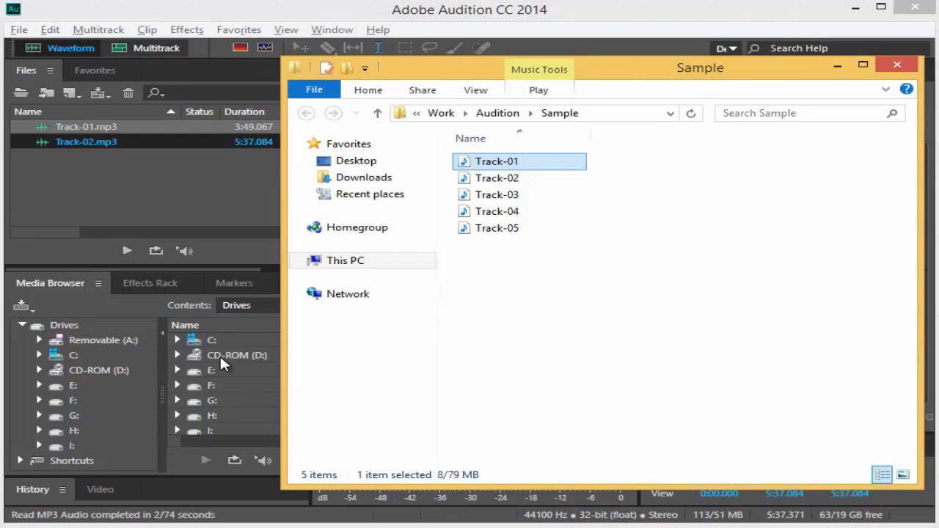
# Return to Audition and close all open files
pyautogui.click(162, 181)
pyautogui.rightClick(162, 181)
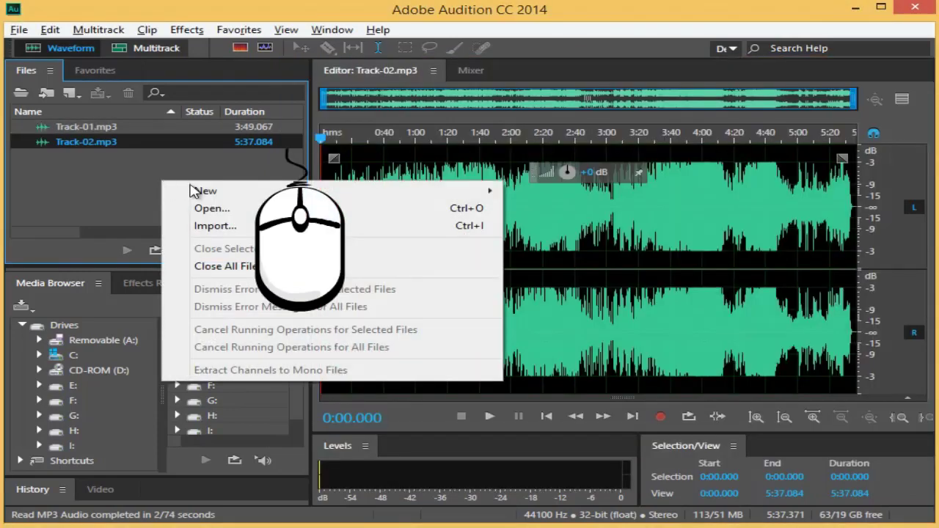
pyautogui.click(266, 269)
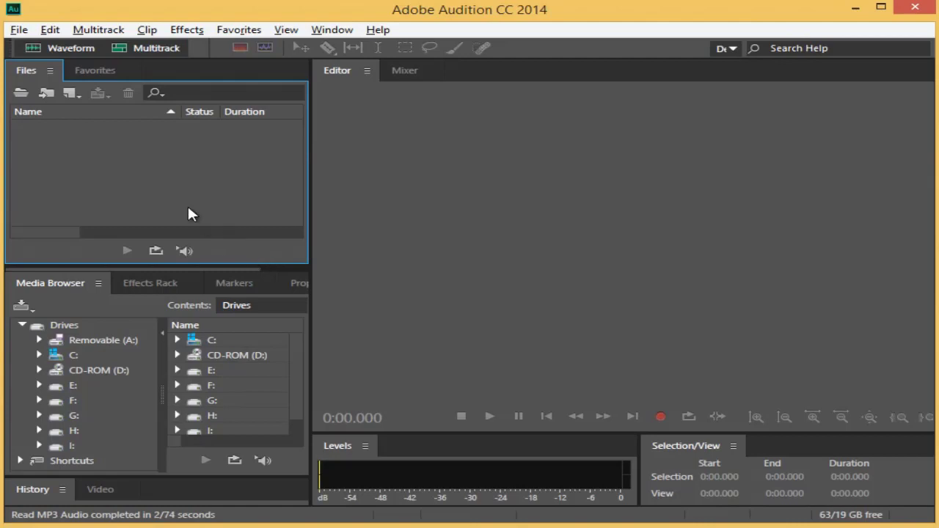
# Import Track-03 from the Sample folder
pyautogui.click(19, 30)
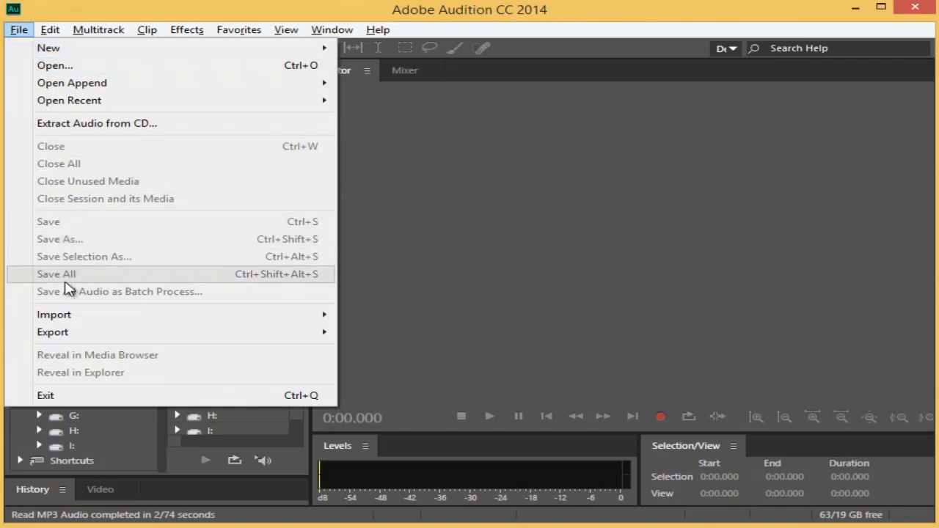
pyautogui.moveTo(94, 321)
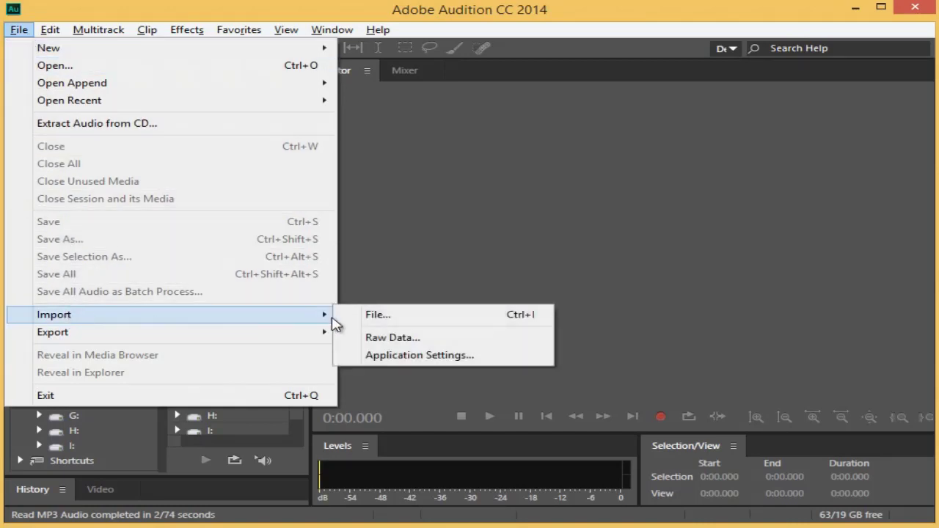
pyautogui.click(393, 324)
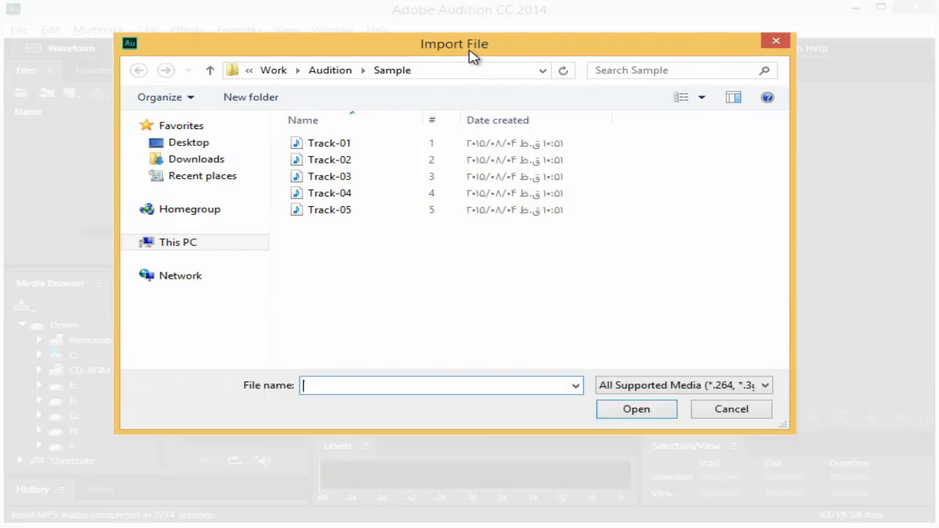
pyautogui.click(296, 182)
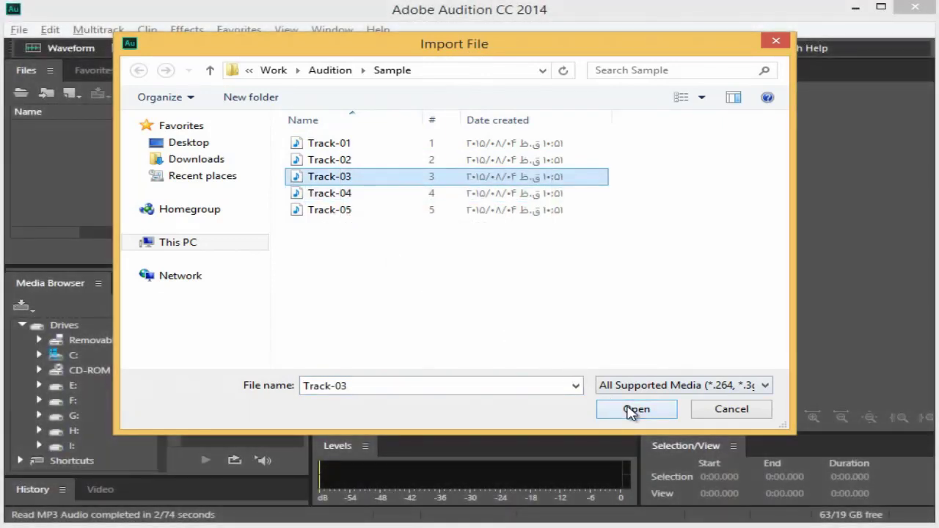
pyautogui.click(633, 409)
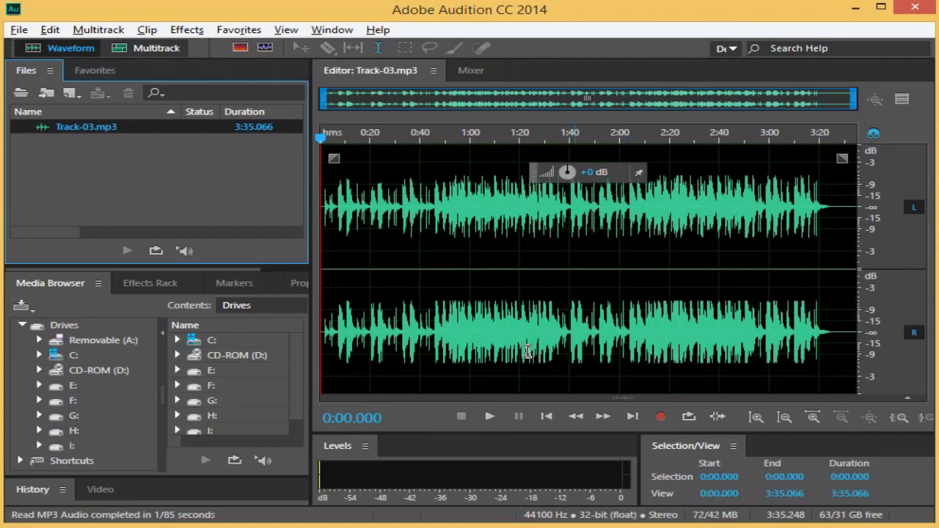
# Import Track-05 from the Sample folder and load it into the editor
pyautogui.click(28, 32)
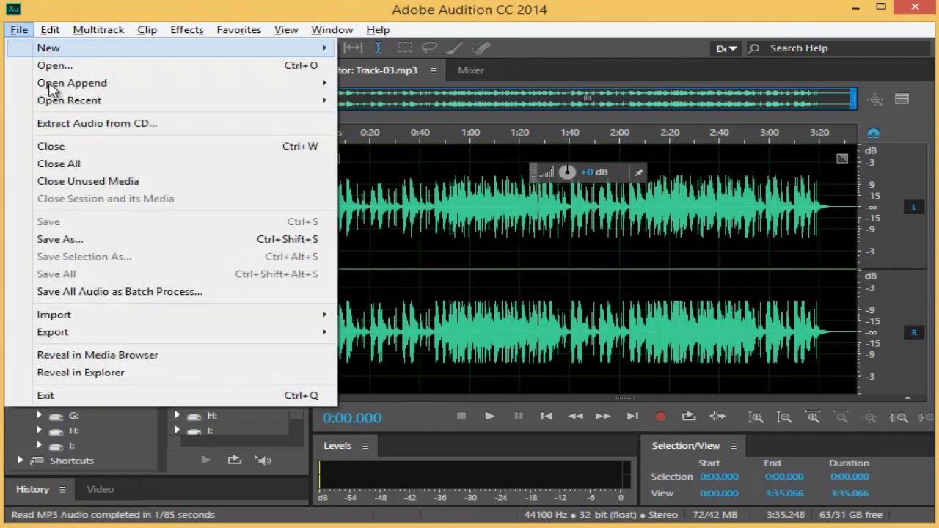
pyautogui.moveTo(202, 324)
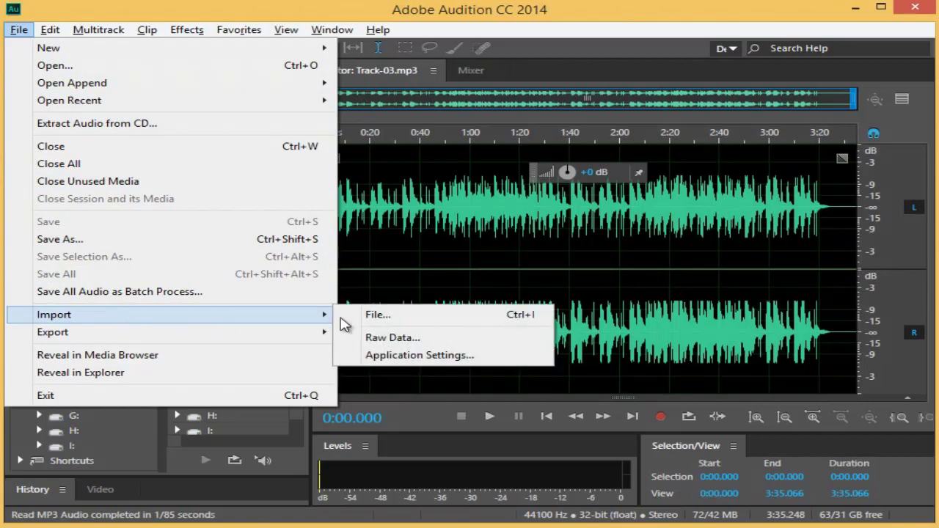
pyautogui.click(388, 318)
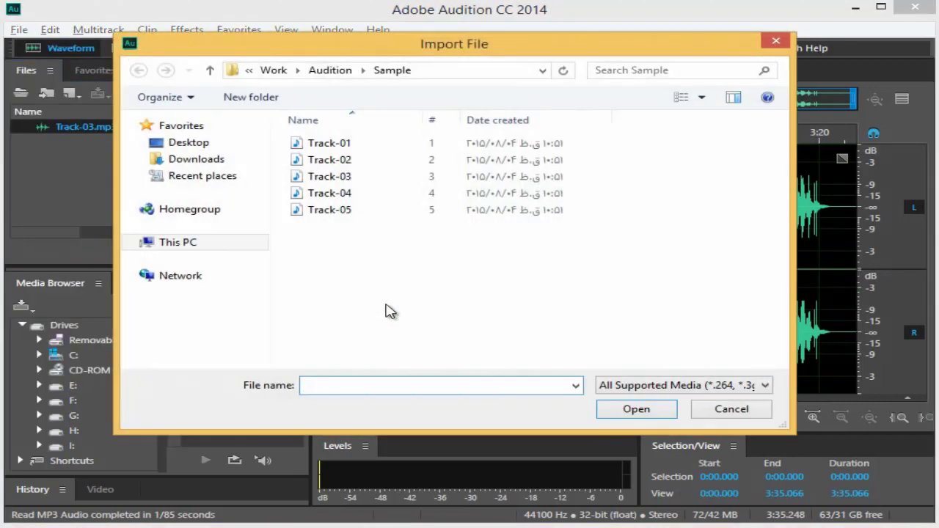
pyautogui.click(336, 213)
pyautogui.click(653, 411)
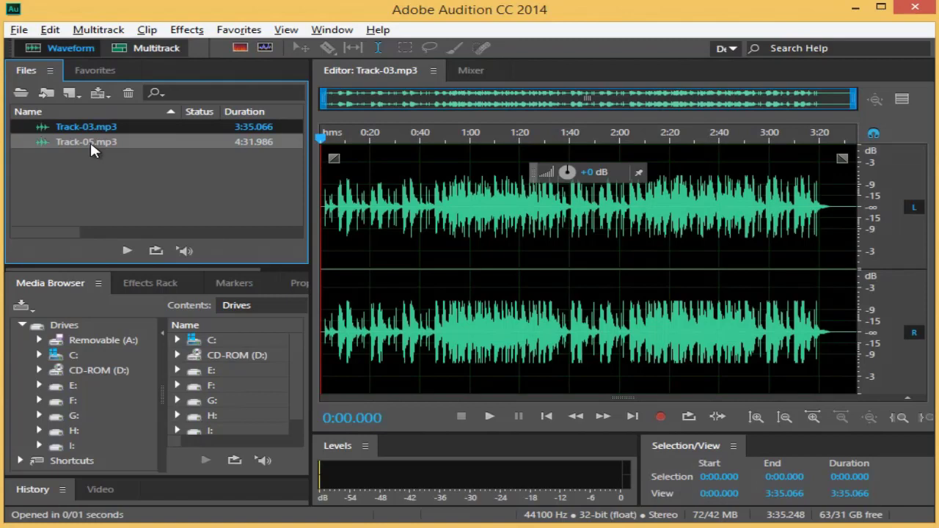
pyautogui.doubleClick(91, 143)
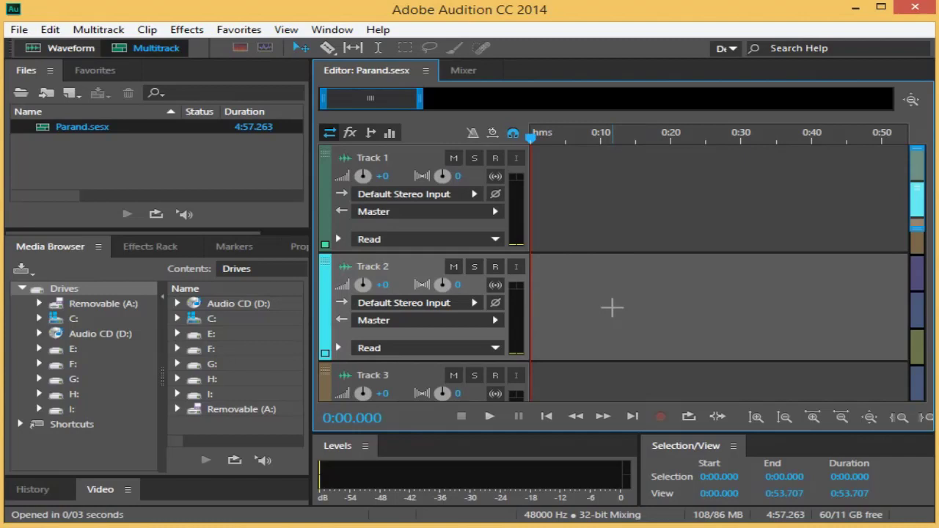
# Browse to the Sample folder on drive F: in the Media Browser
pyautogui.click(62, 250)
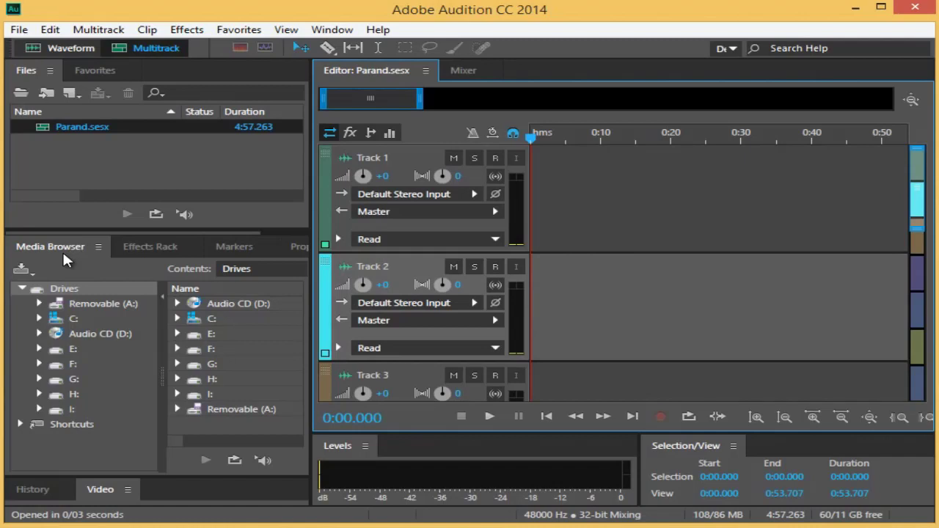
pyautogui.click(30, 273)
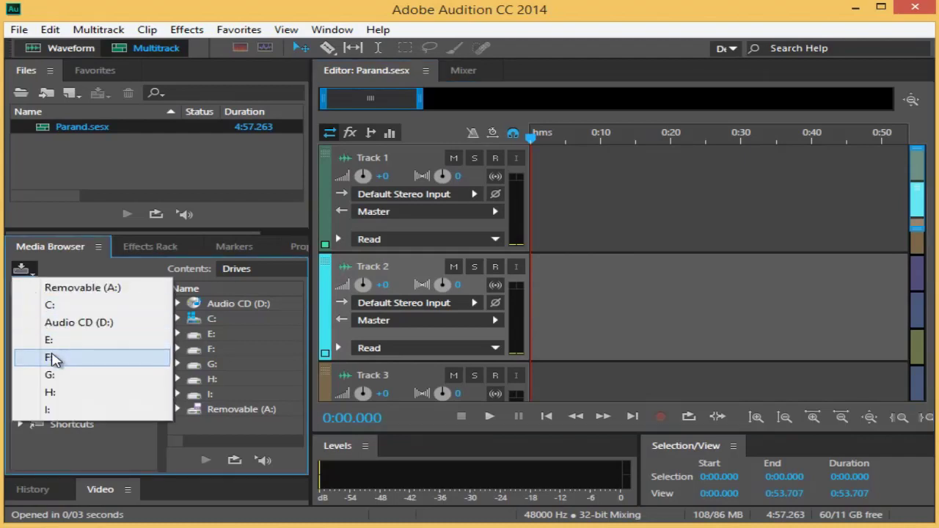
pyautogui.click(55, 359)
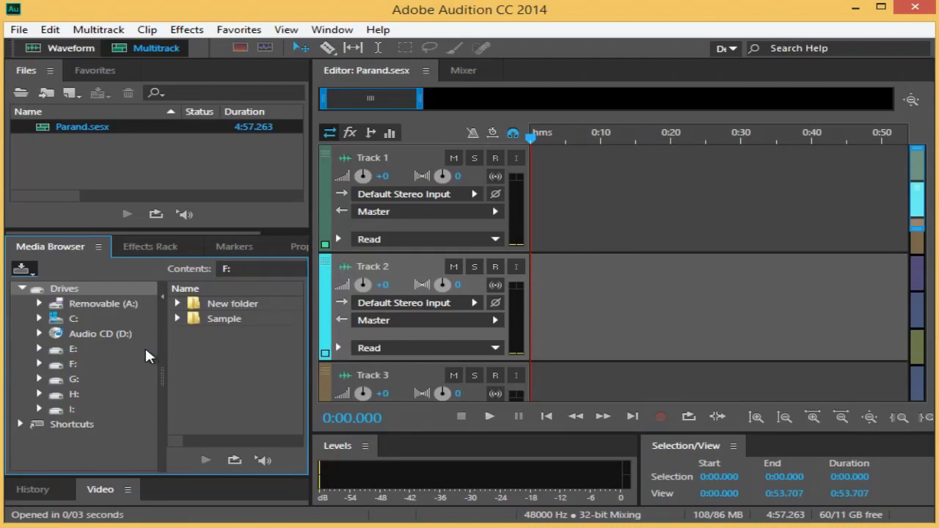
pyautogui.doubleClick(199, 317)
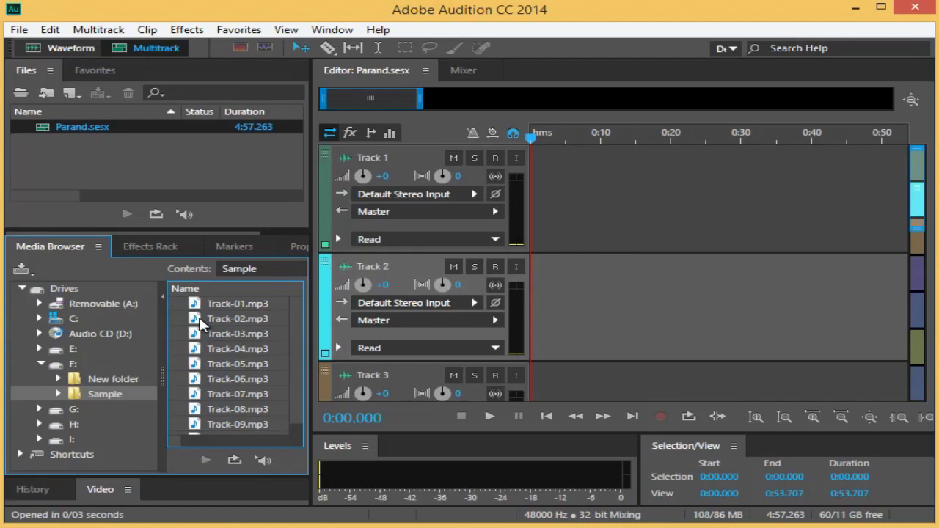
# Preview Track-09.mp3 and Track-08.mp3 in the Media Browser with auto-play on, stop playback, and turn auto-play off
pyautogui.click(264, 460)
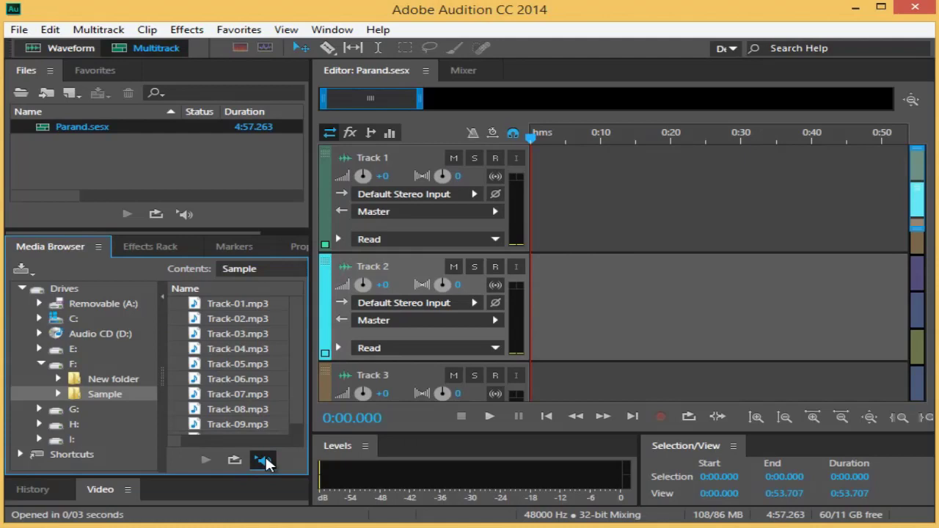
pyautogui.click(244, 425)
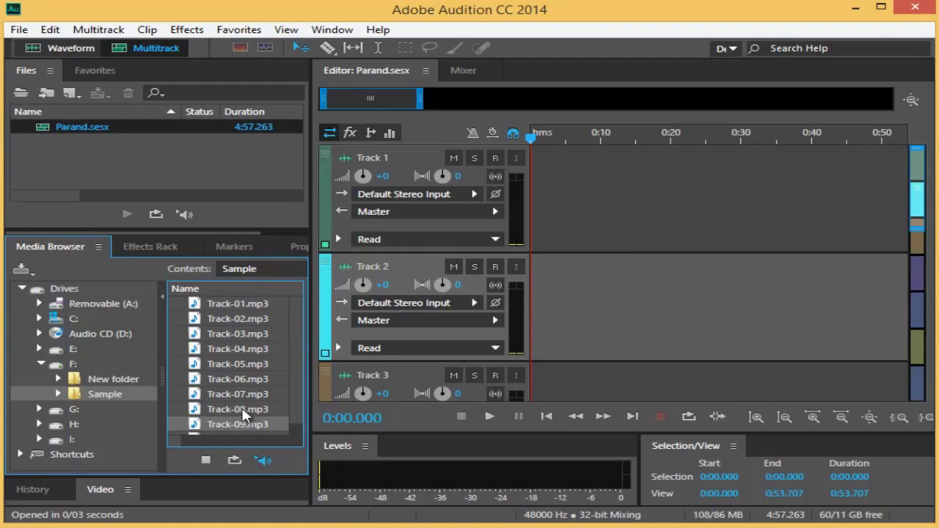
pyautogui.click(244, 410)
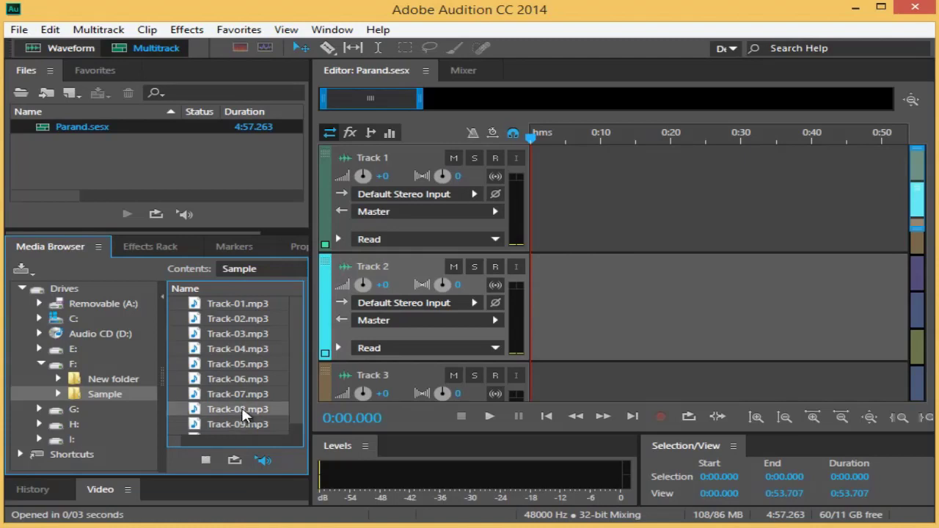
pyautogui.click(205, 460)
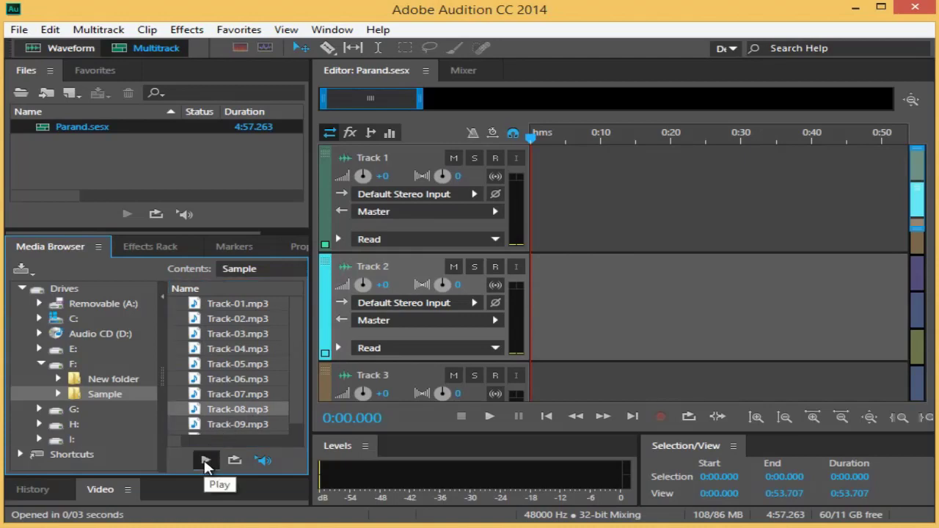
pyautogui.click(262, 462)
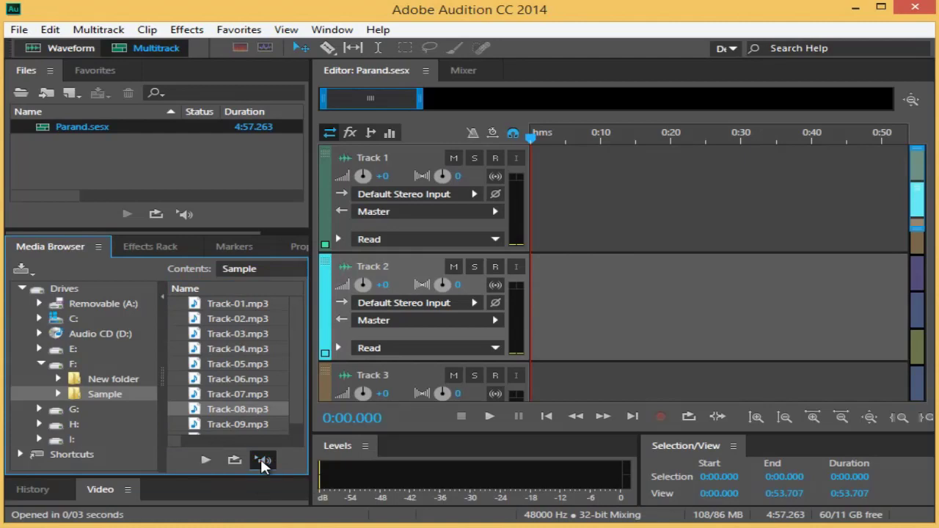
# Preview Track-05.mp3 in the Media Browser and turn on loop playback
pyautogui.click(239, 365)
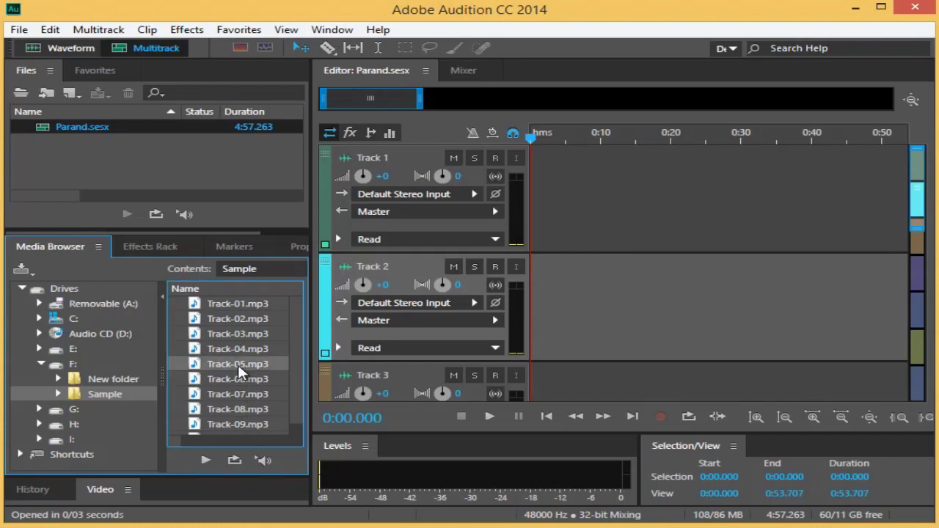
pyautogui.click(206, 459)
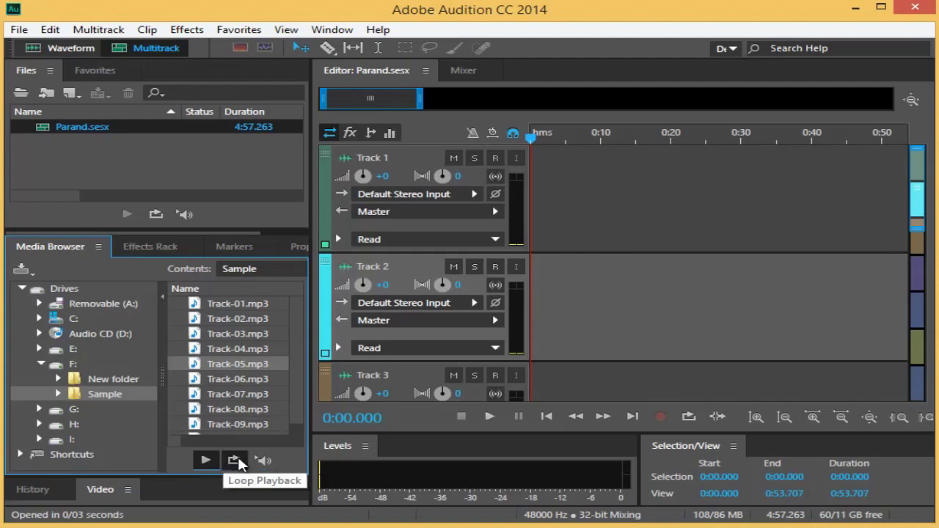
pyautogui.click(235, 461)
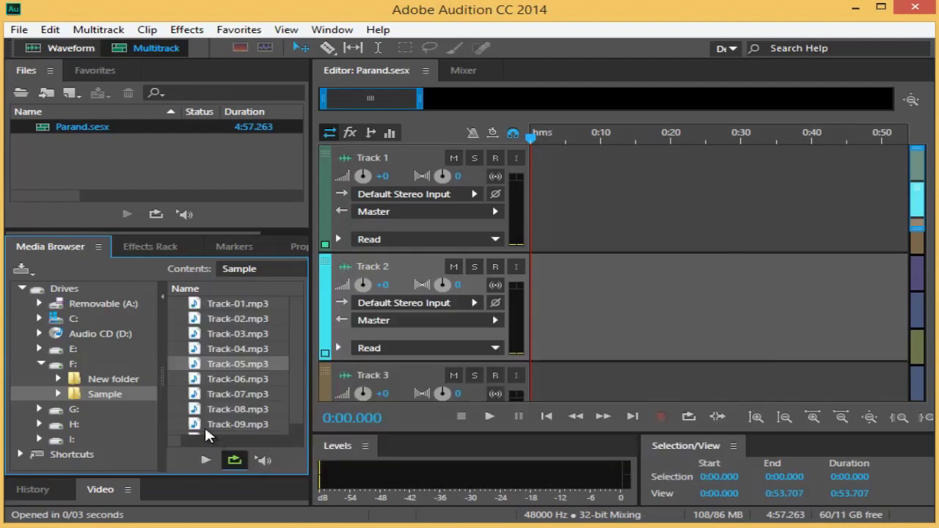
# Add Track-03.mp3, Track-06.mp3 and Track-08.mp3 together from the Media Browser to the Files panel
pyautogui.click(194, 414)
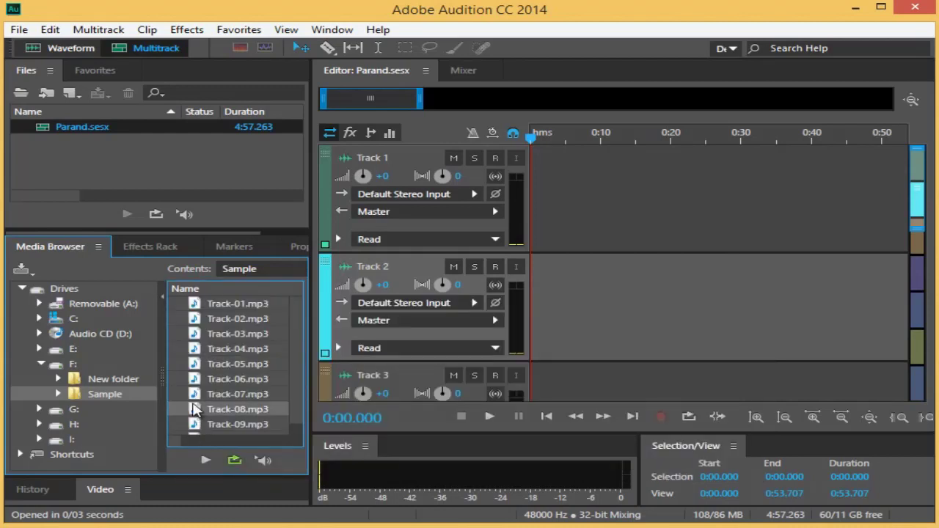
pyautogui.keyDown('ctrl'); pyautogui.click(196, 387); pyautogui.keyUp('ctrl')
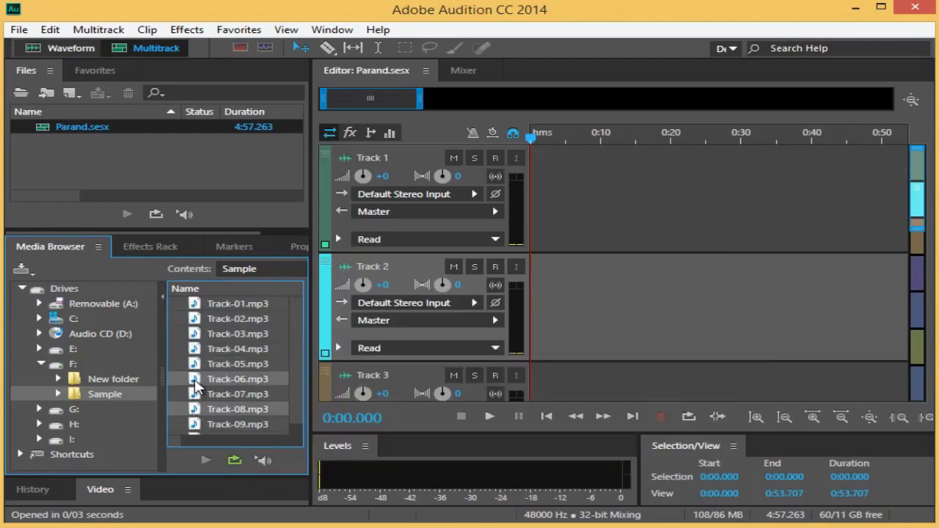
pyautogui.keyDown('ctrl'); pyautogui.click(197, 336); pyautogui.keyUp('ctrl')
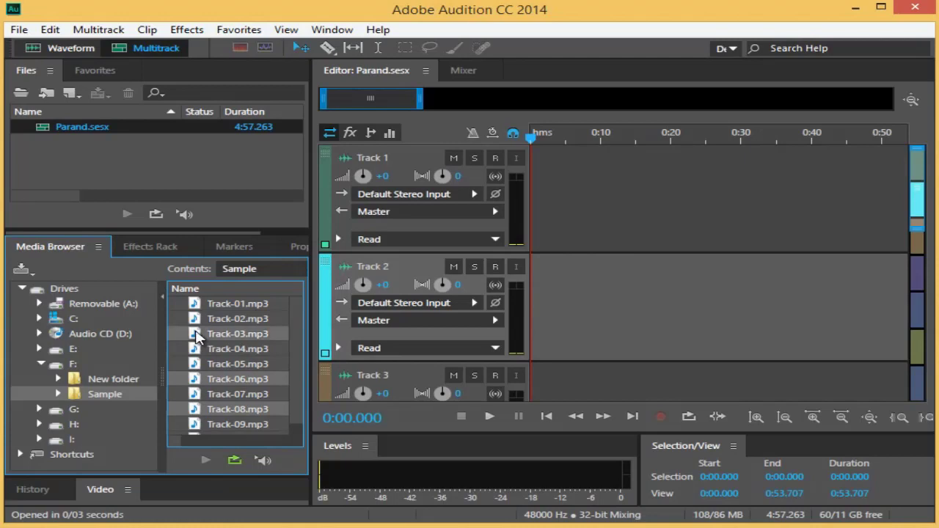
pyautogui.moveTo(197, 336); pyautogui.dragTo(165, 167)
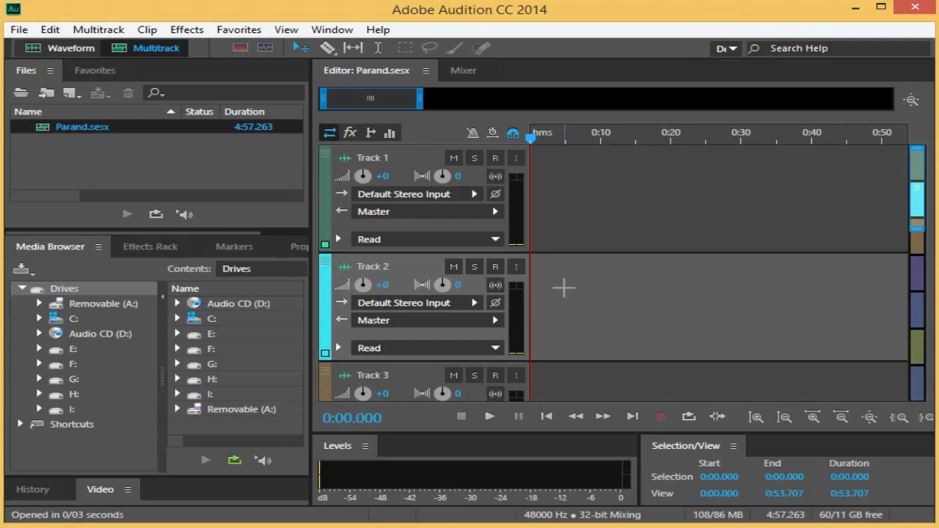
# Start Extract Audio from CD, review the available drives and inspect the Title Settings without changing them
pyautogui.click(20, 31)
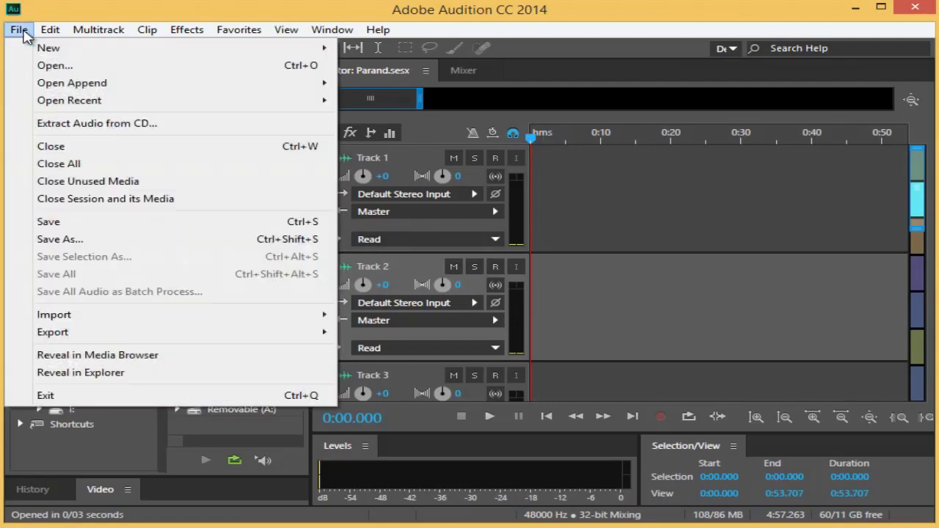
pyautogui.click(114, 131)
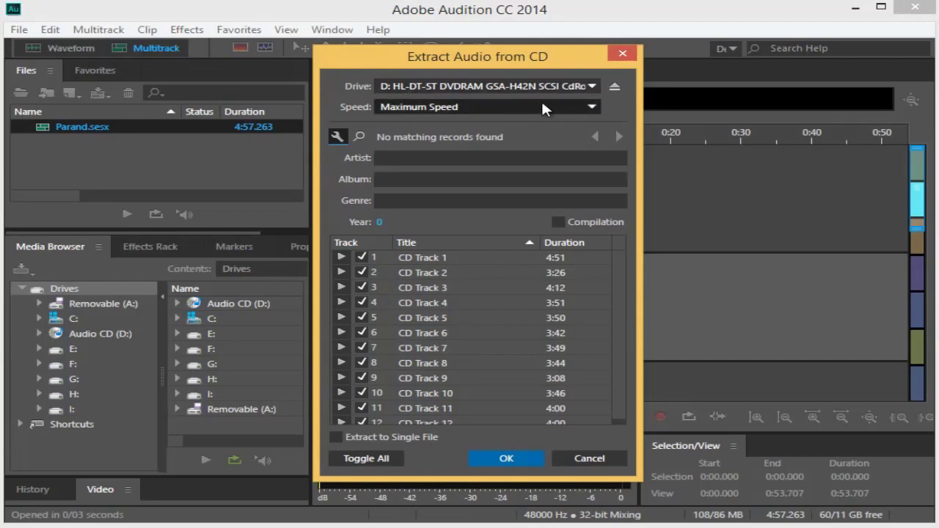
pyautogui.click(592, 87)
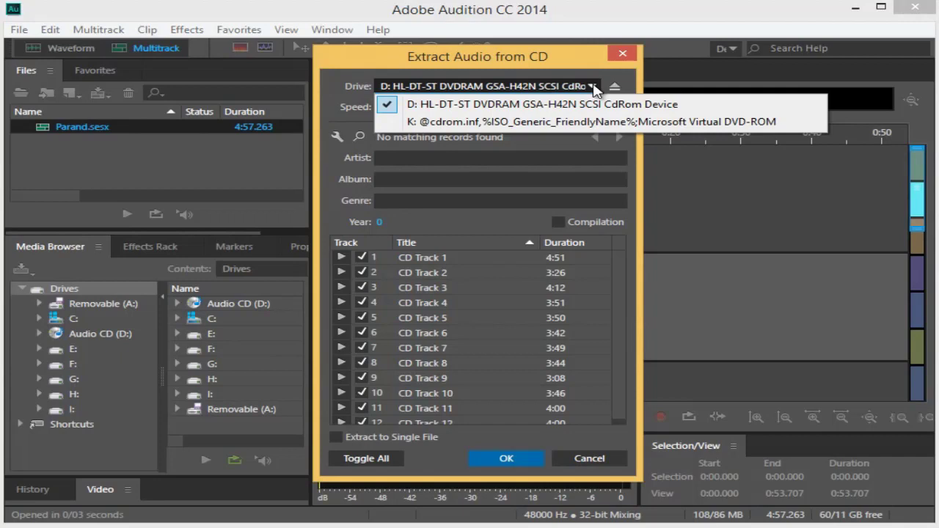
pyautogui.click(593, 87)
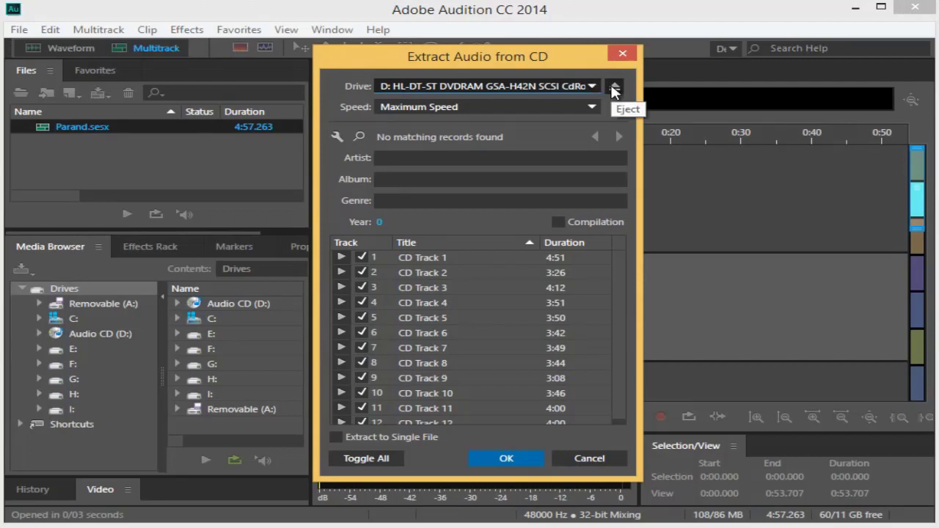
pyautogui.click(336, 138)
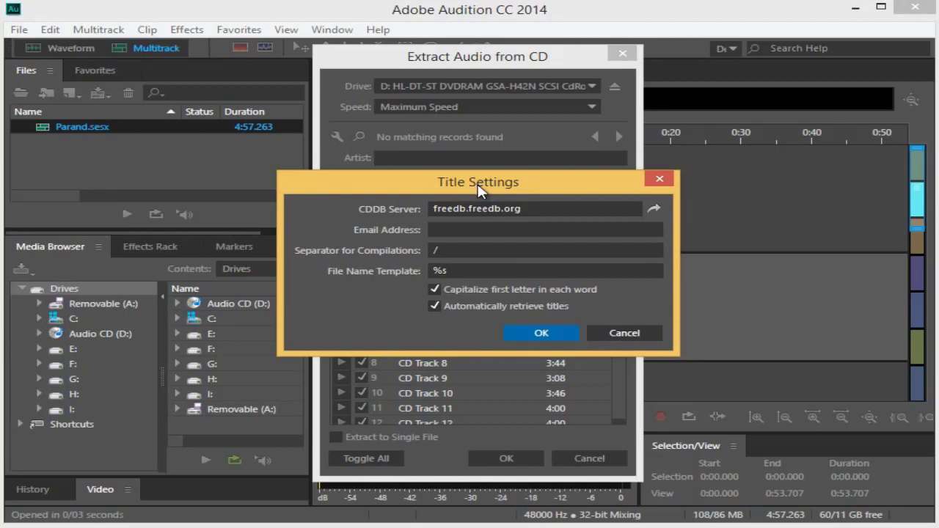
pyautogui.click(607, 338)
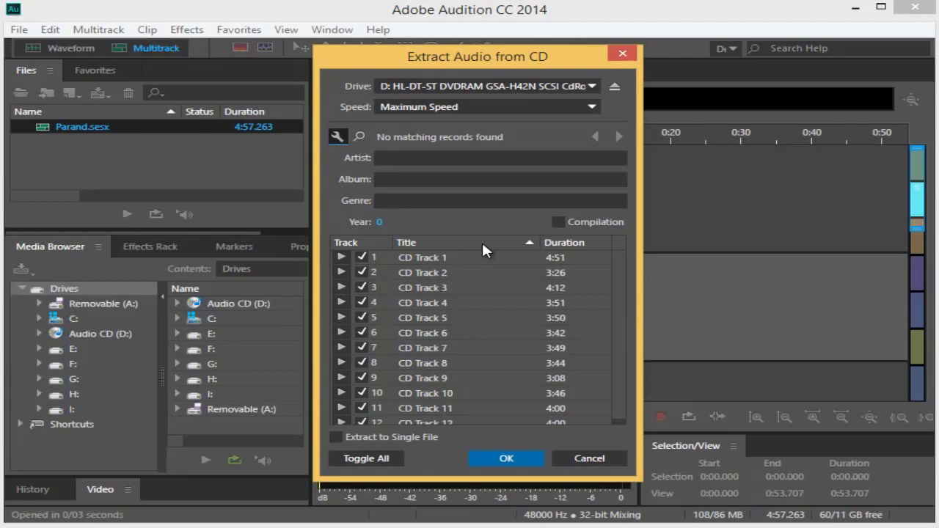
# Rename the first CD track to Parand-1 in the extraction list
pyautogui.click(439, 255)
pyautogui.click(439, 255)
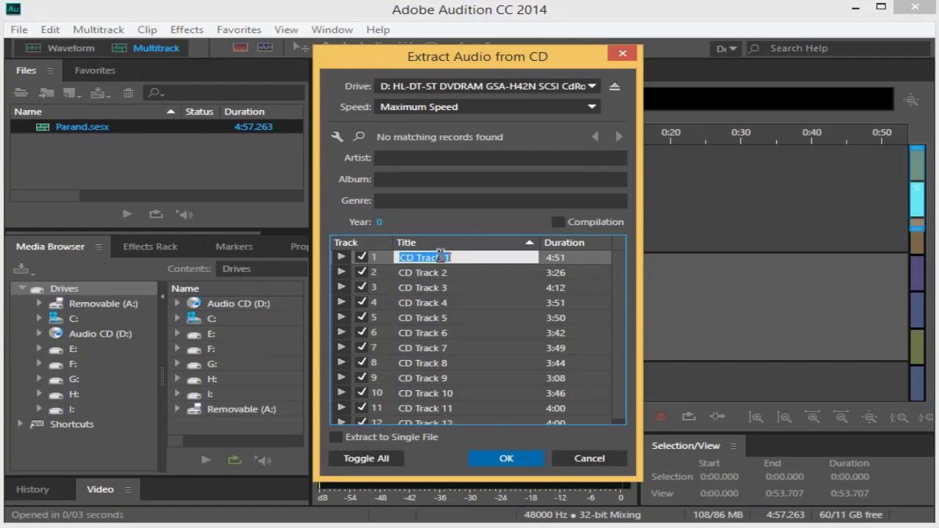
pyautogui.write('Pa')
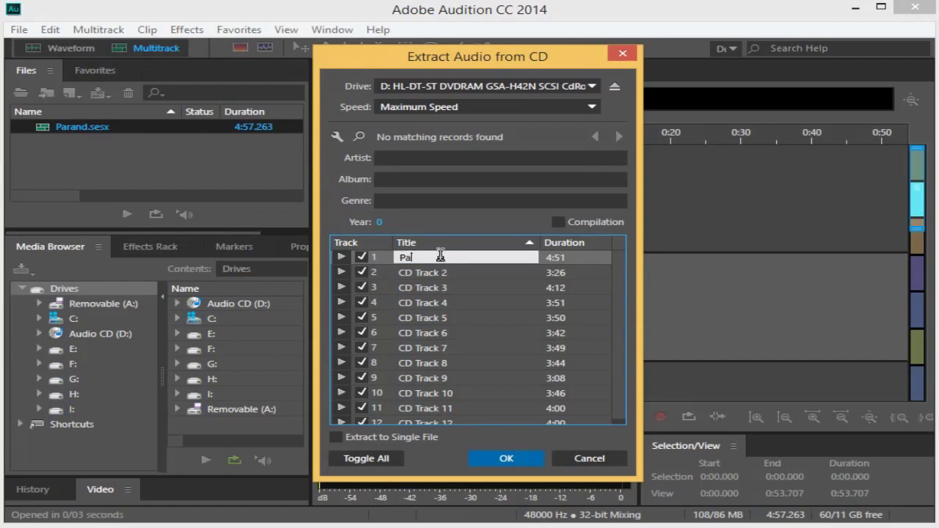
pyautogui.write('rand-1')
pyautogui.press('Return')
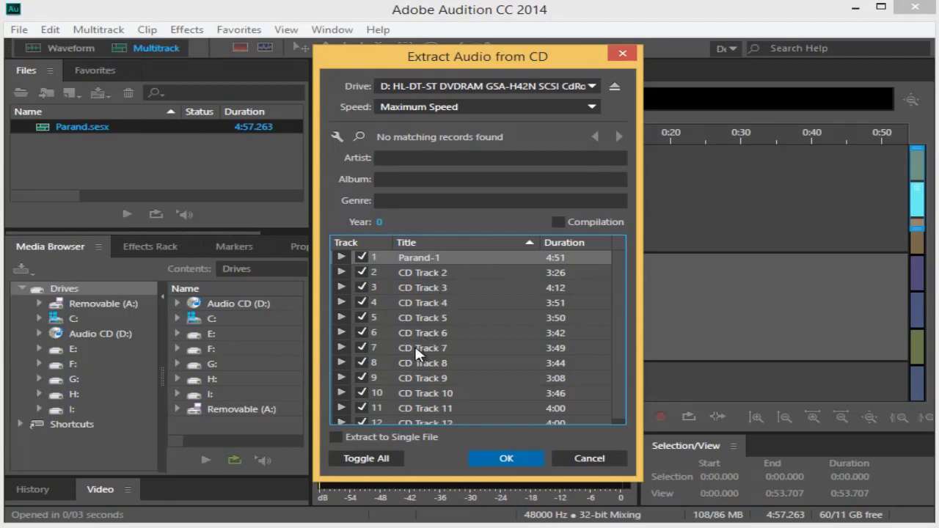
# Preview CD Track 7 and toggle the extraction marks of tracks 3 and 8
pyautogui.click(389, 348)
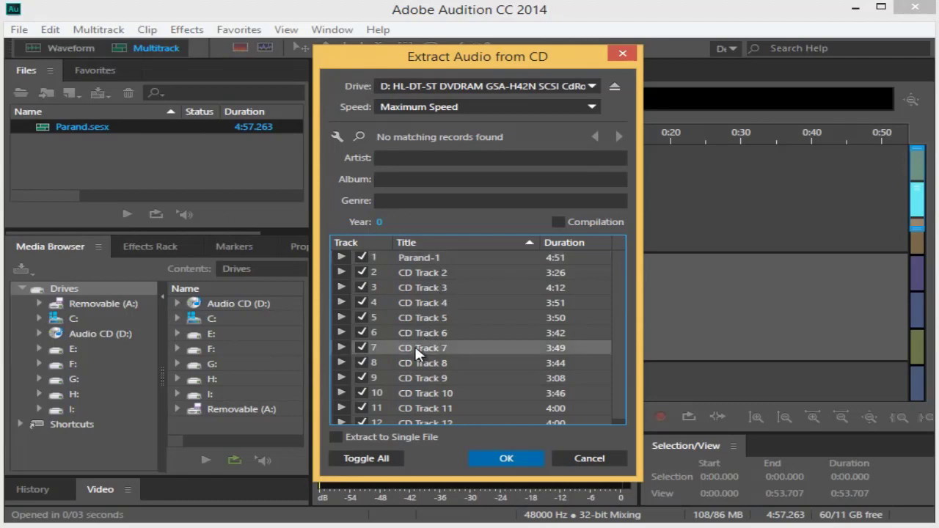
pyautogui.click(341, 347)
pyautogui.click(361, 286)
pyautogui.click(360, 363)
# Clear the marks of all CD tracks and include only tracks 5 and 7 for extraction
pyautogui.click(387, 461)
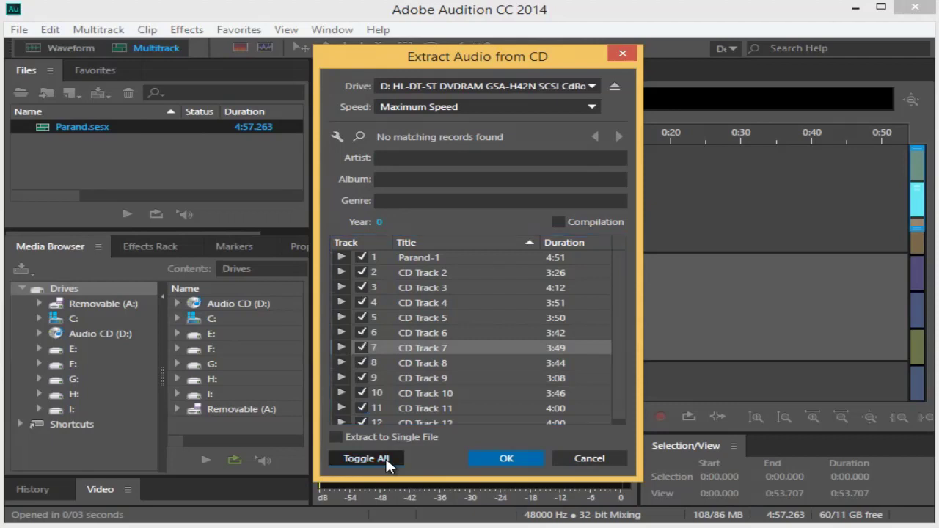
pyautogui.click(387, 461)
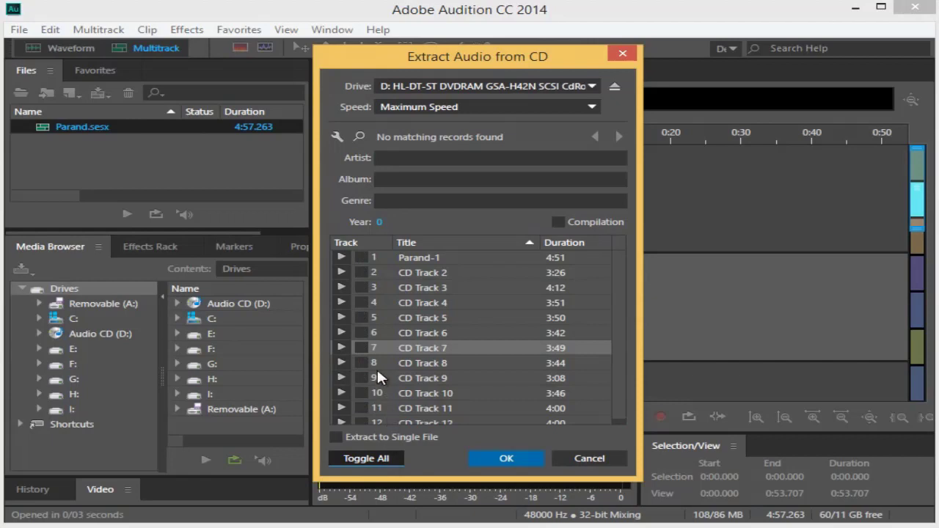
pyautogui.click(362, 320)
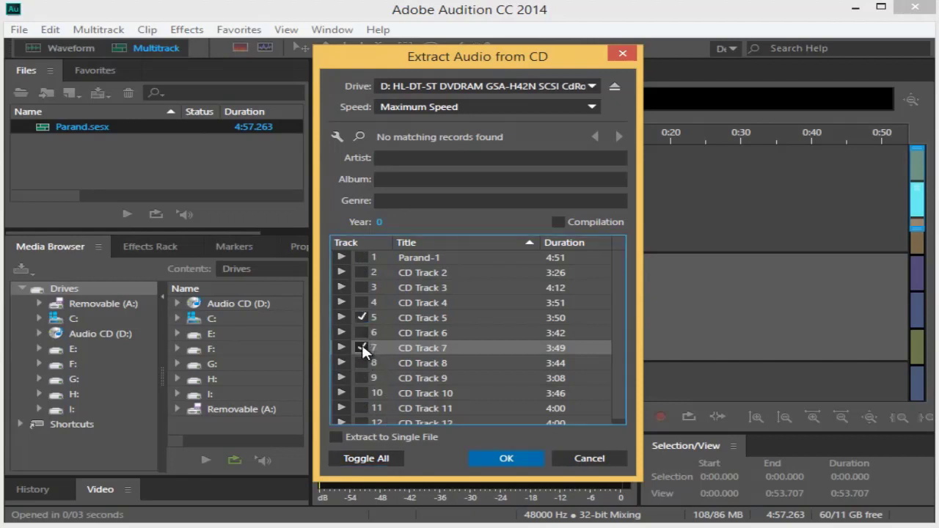
# Try the Extract to Single File option, switch it back off, and extract the selected CD tracks
pyautogui.click(393, 438)
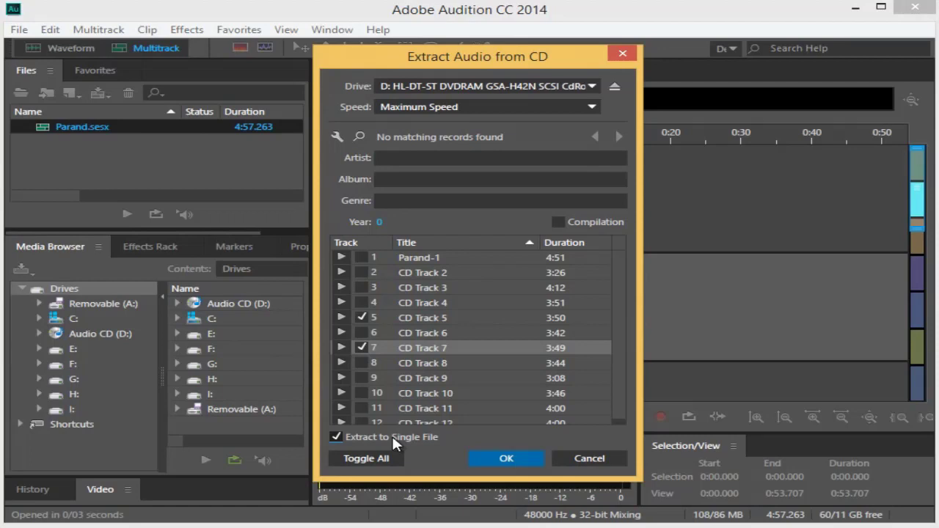
pyautogui.click(391, 433)
pyautogui.click(506, 459)
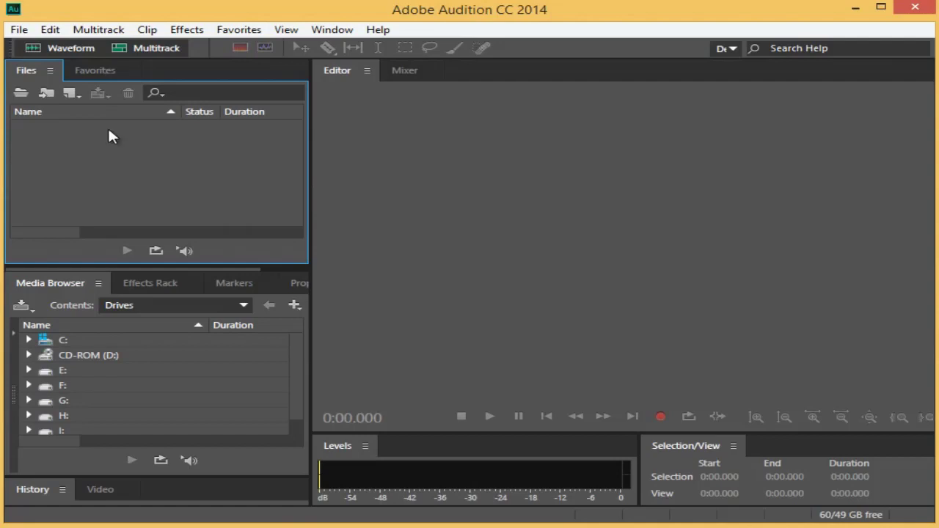
pyautogui.click(20, 31)
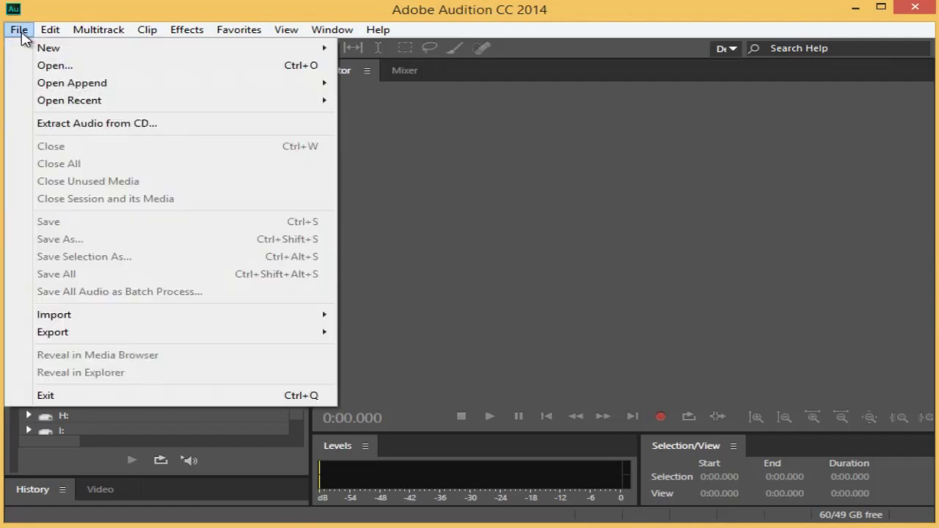
pyautogui.moveTo(22, 48)
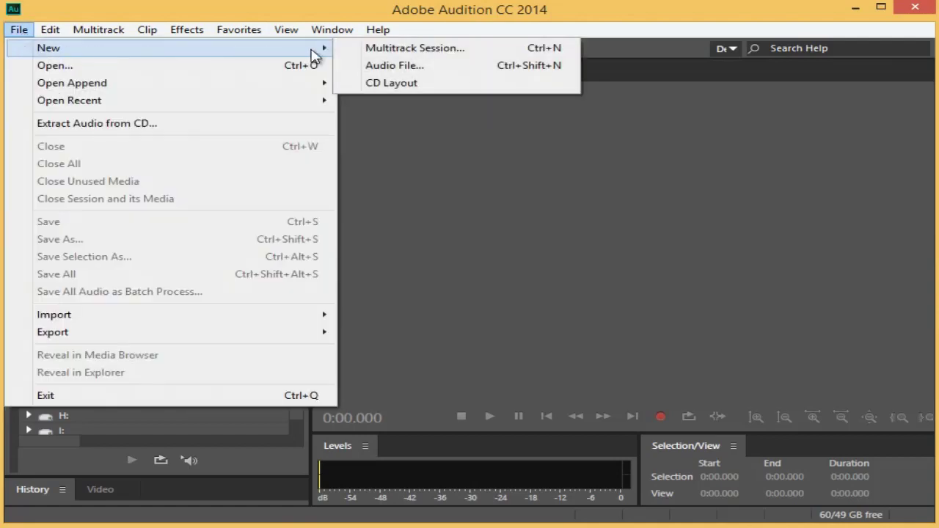
pyautogui.click(424, 66)
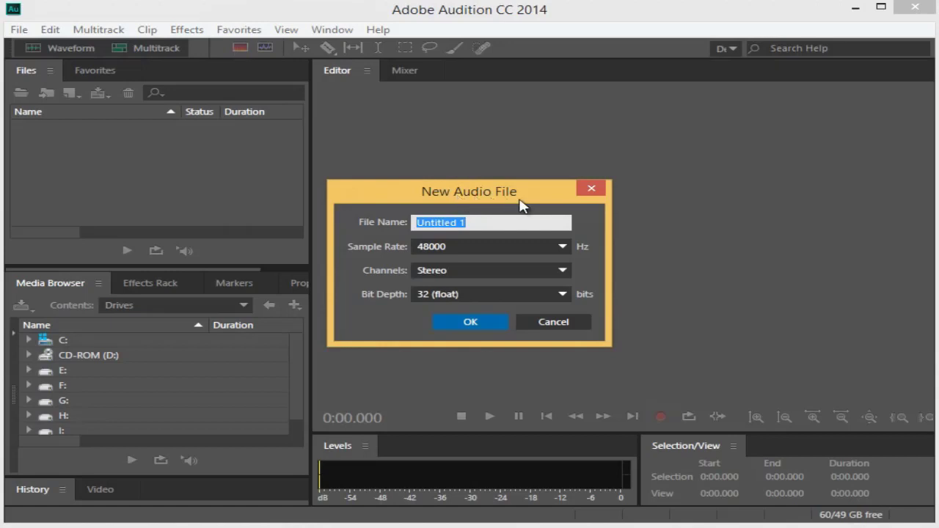
pyautogui.click(587, 187)
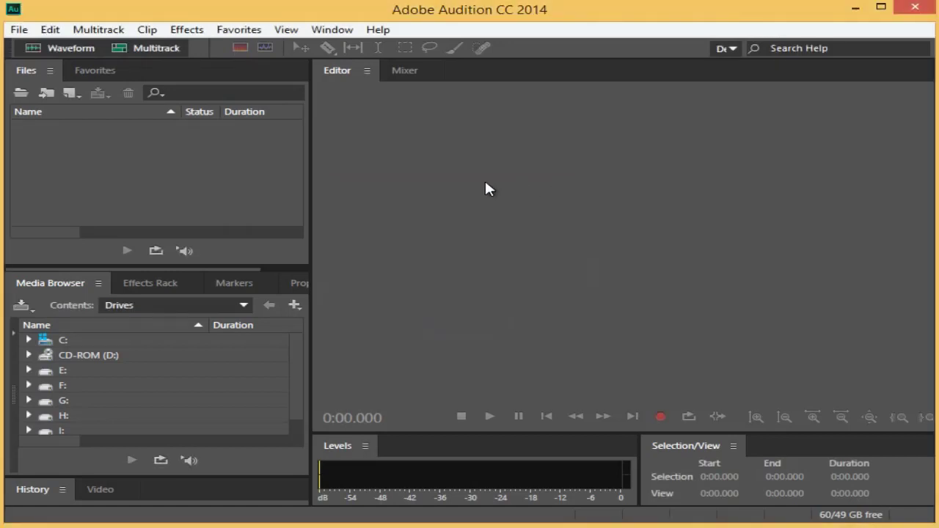
# Start a new audio file from the Files panel, name it Parand and set its sample rate to 44100 Hz
pyautogui.click(71, 94)
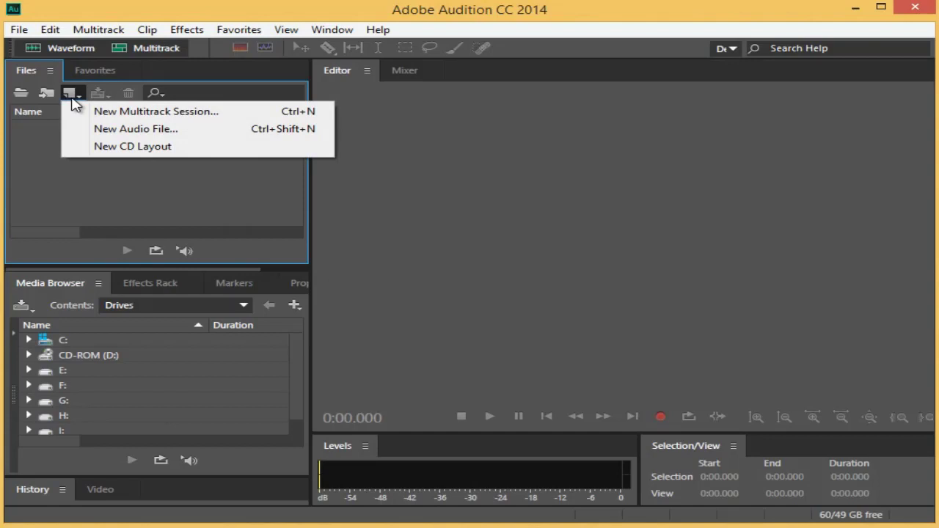
pyautogui.click(126, 130)
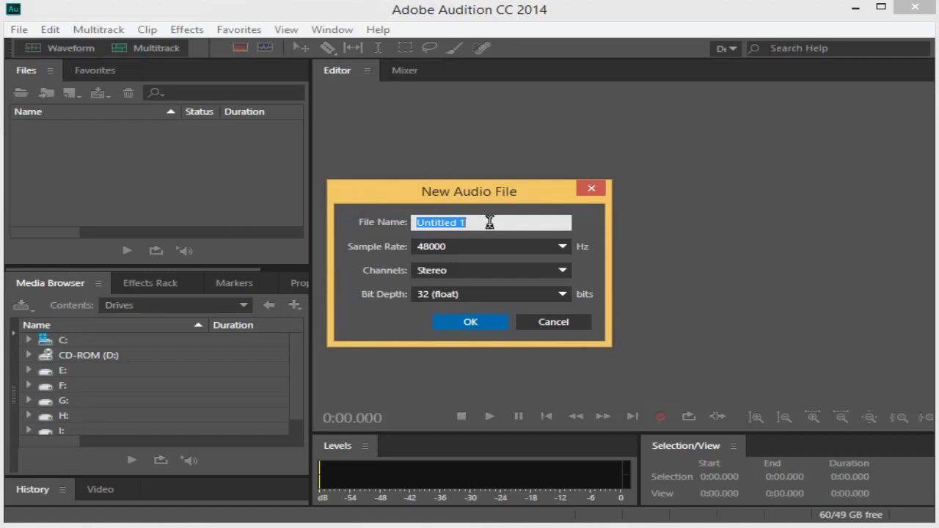
pyautogui.write('Pa')
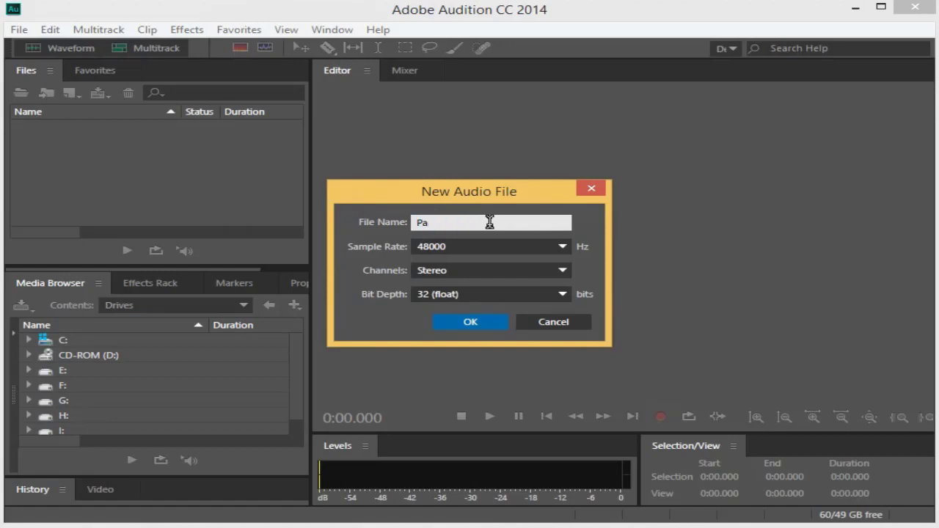
pyautogui.write('rand')
pyautogui.click(561, 247)
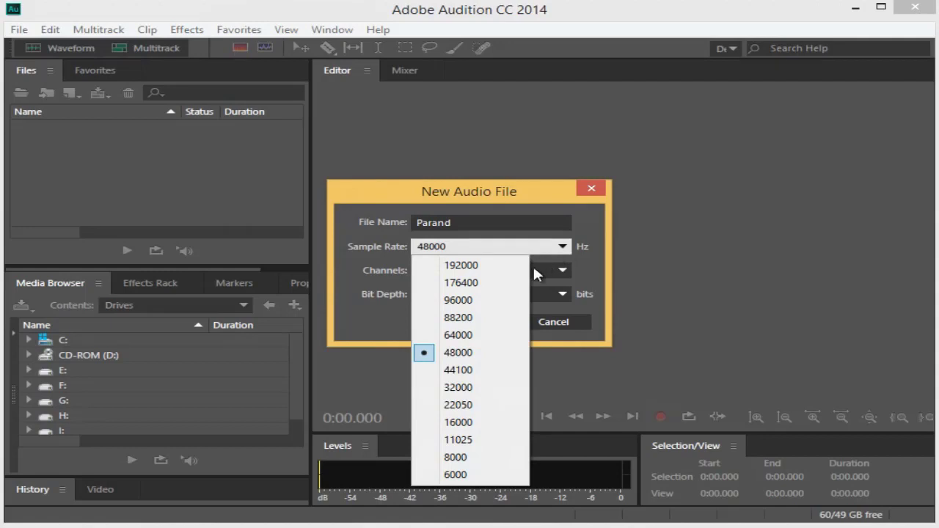
pyautogui.click(454, 371)
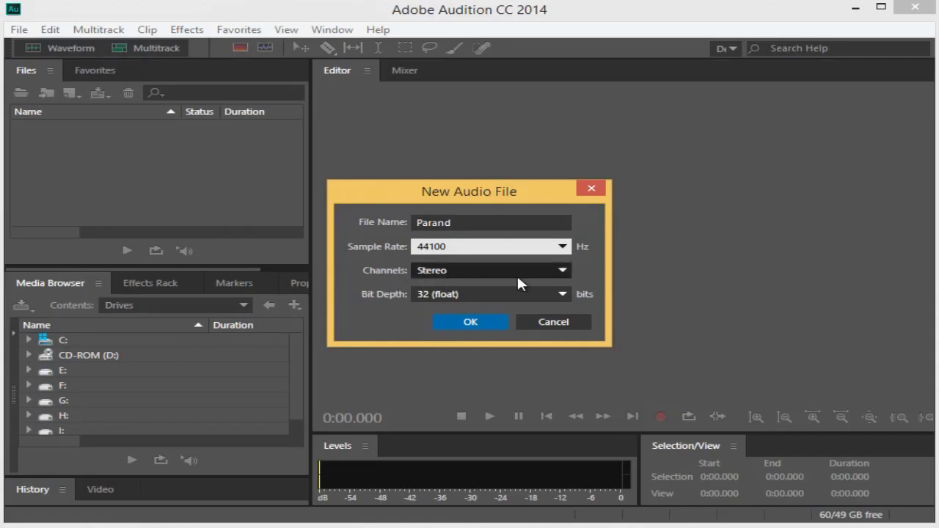
# Set the new audio file's channels to Mono and create the file
pyautogui.click(560, 271)
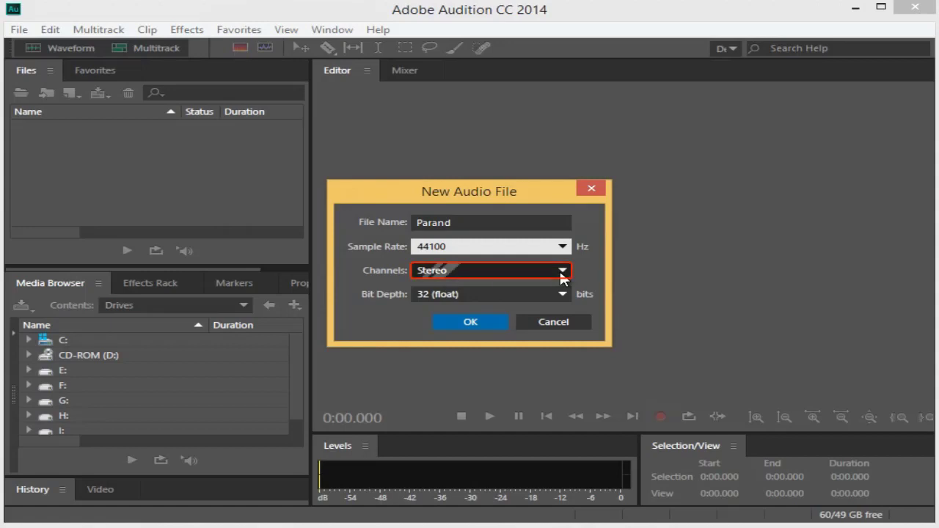
pyautogui.click(561, 274)
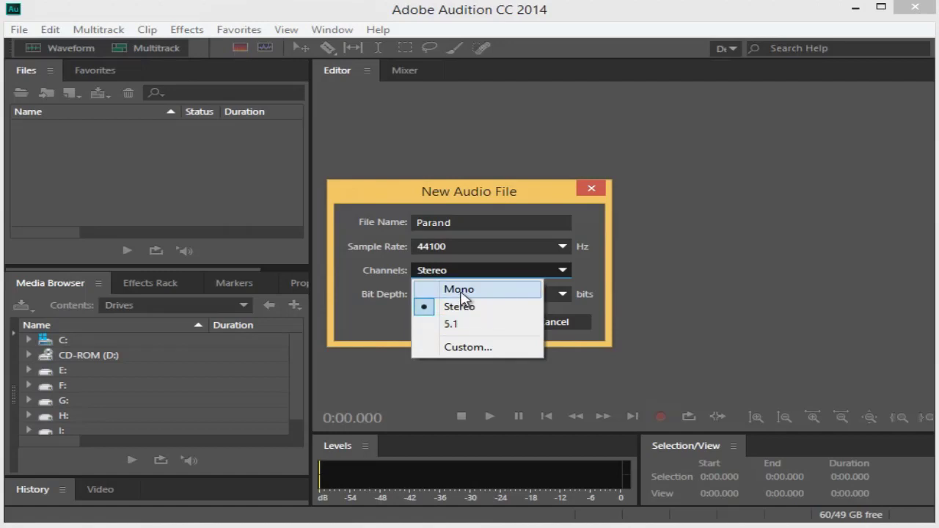
pyautogui.click(459, 289)
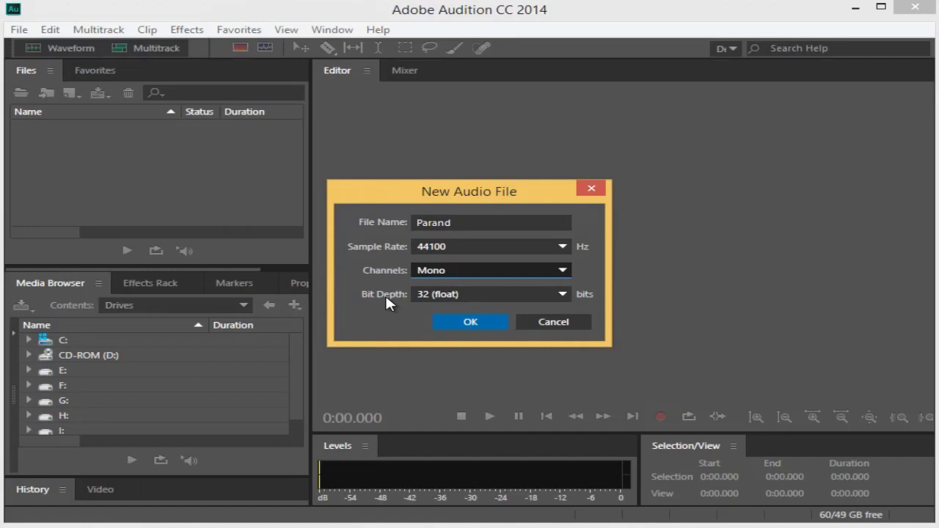
pyautogui.click(483, 322)
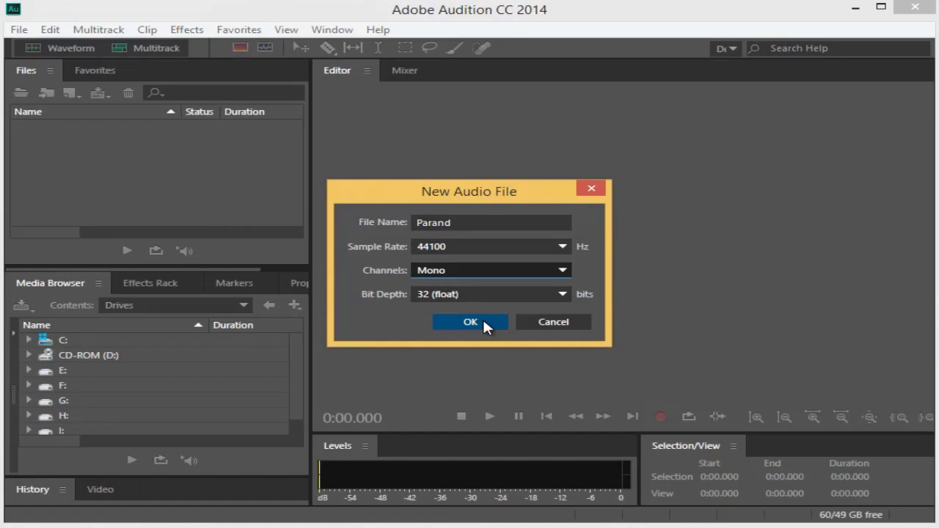
# Create the new audio file and start saving it as Parand on Local Disk (F:) in Wave PCM format
pyautogui.click(483, 321)
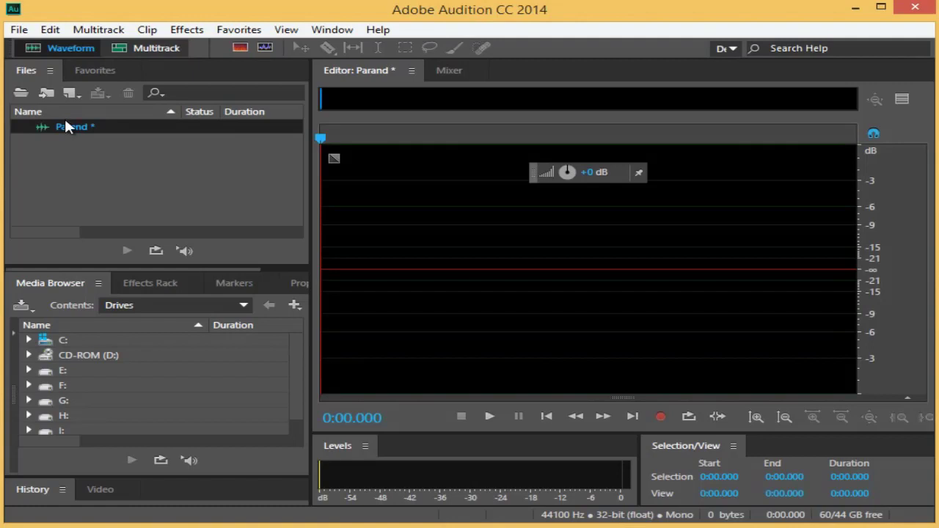
pyautogui.click(20, 31)
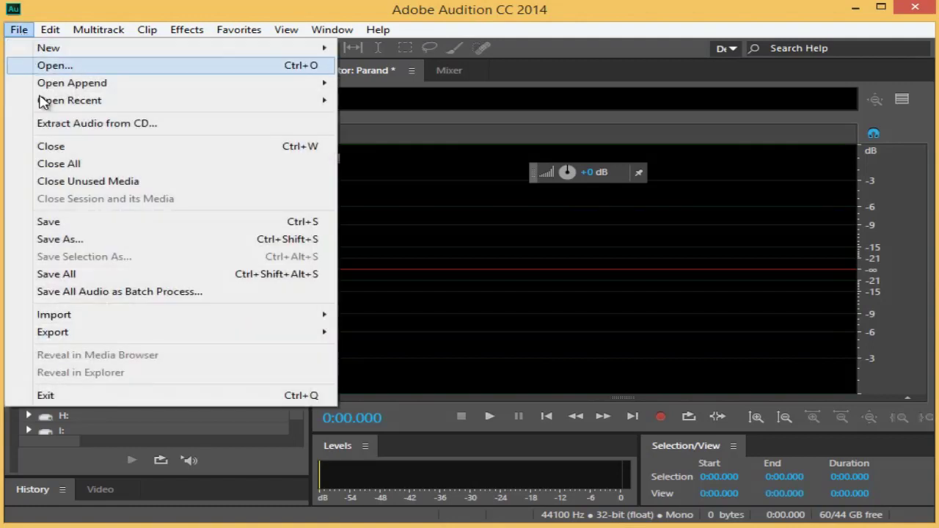
pyautogui.click(49, 223)
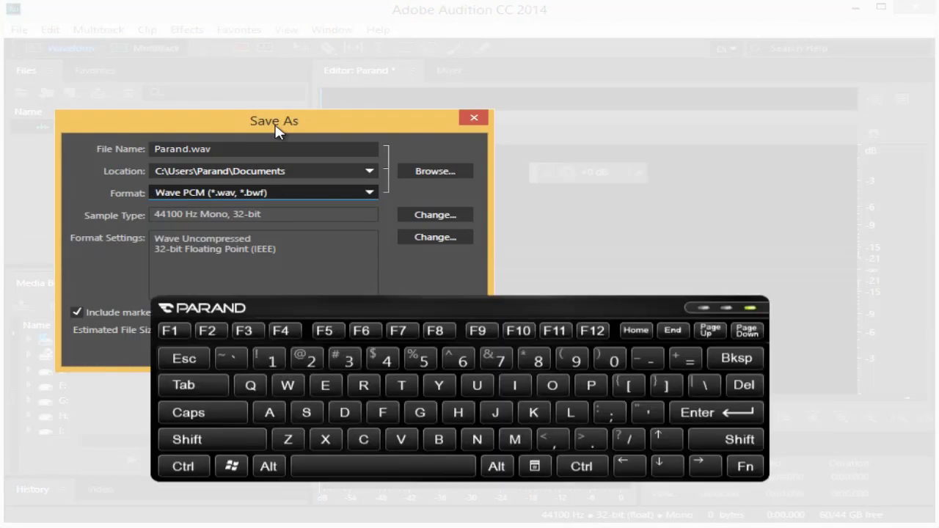
pyautogui.hotkey('ctrl', 's')
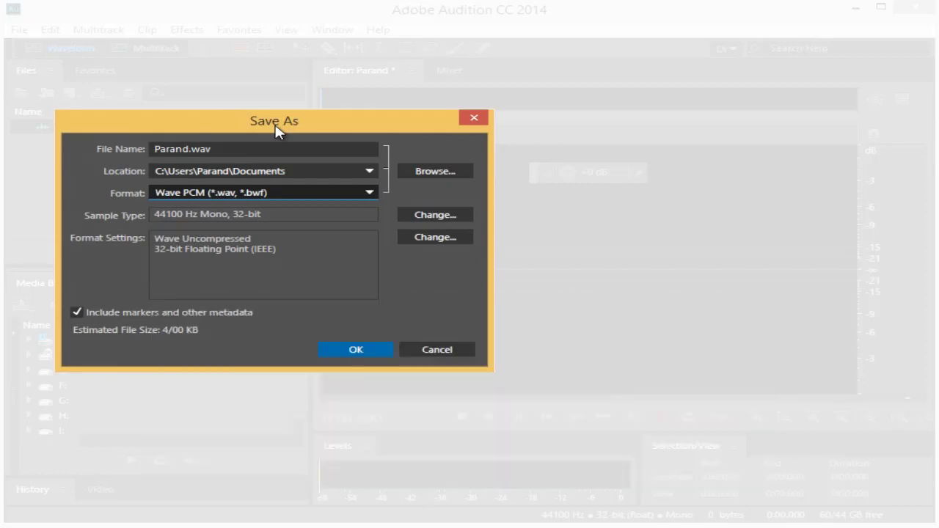
pyautogui.click(436, 173)
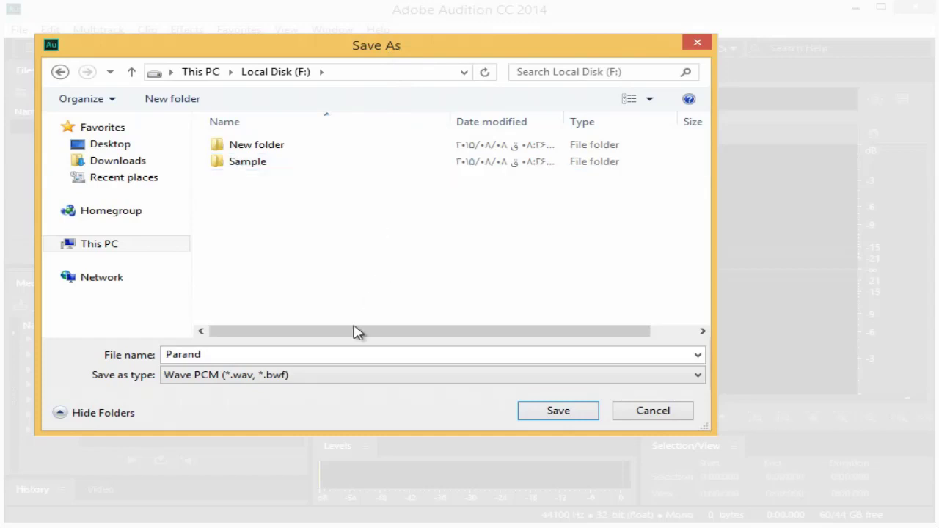
pyautogui.click(322, 381)
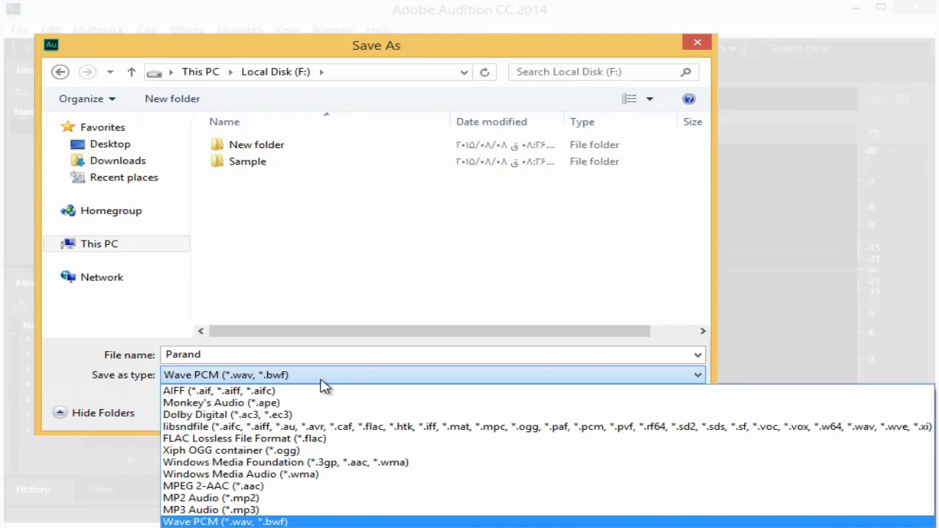
pyautogui.click(322, 381)
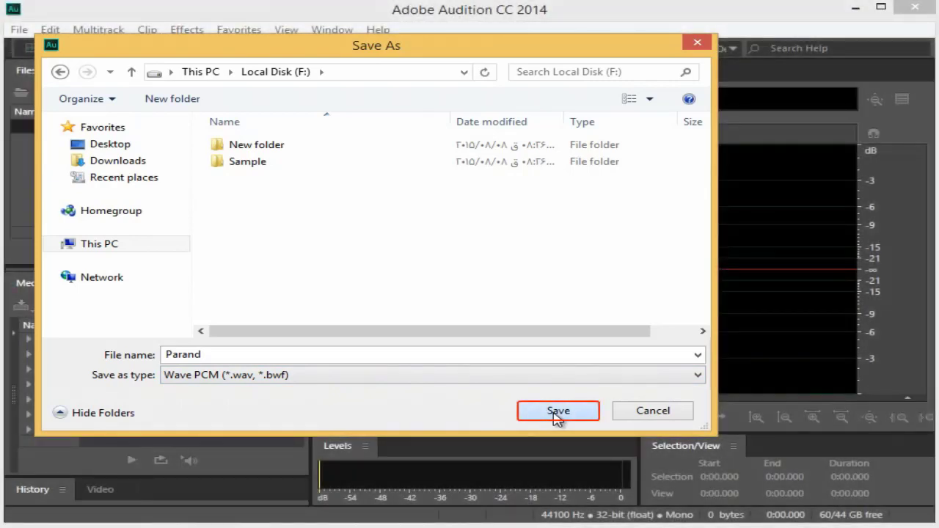
pyautogui.click(557, 412)
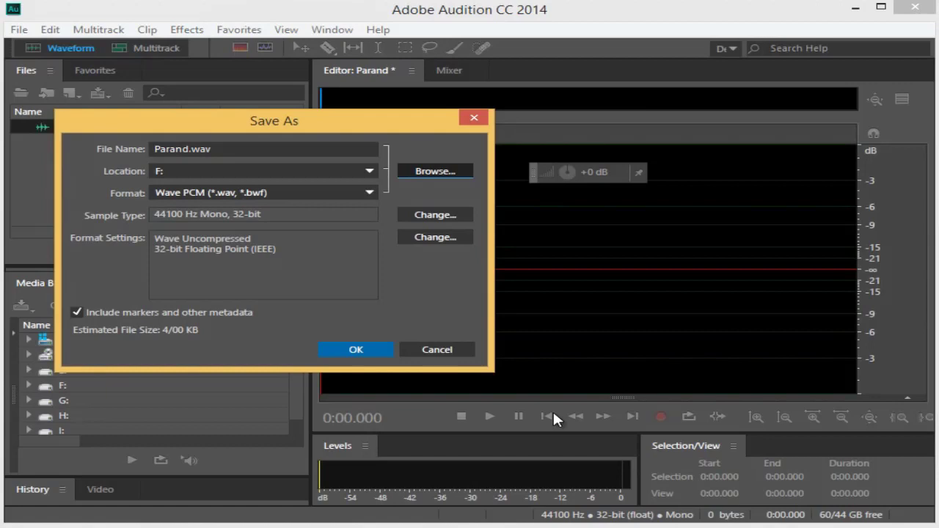
# Review the available save formats and sample type conversion options without changes, and save the file as Parand.wav
pyautogui.click(343, 192)
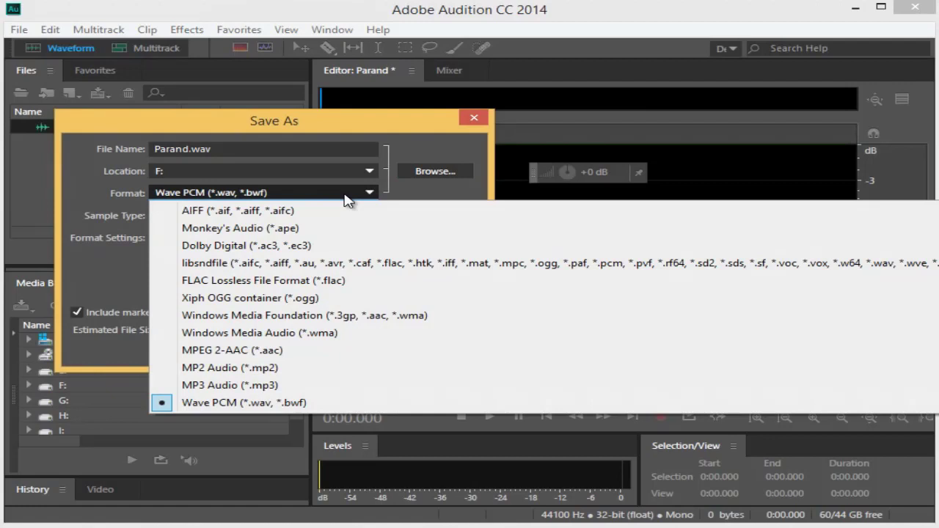
pyautogui.click(345, 195)
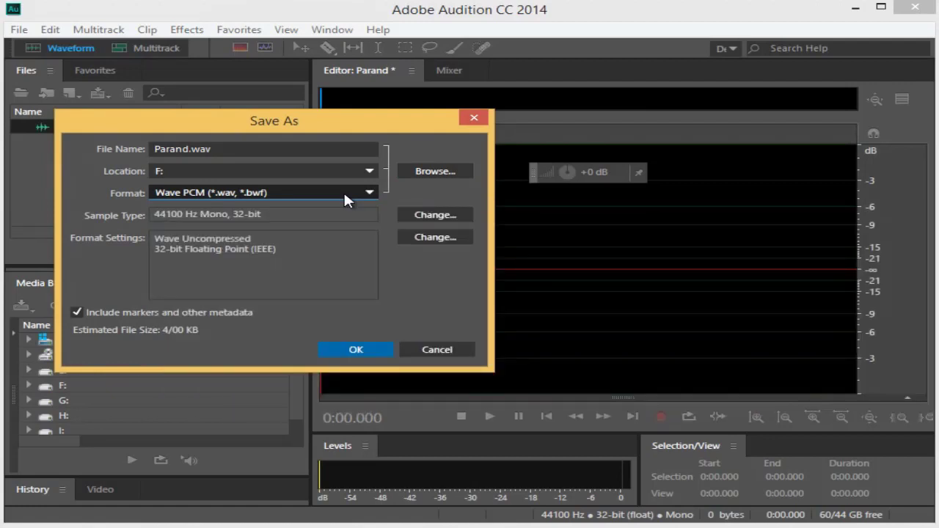
pyautogui.click(435, 215)
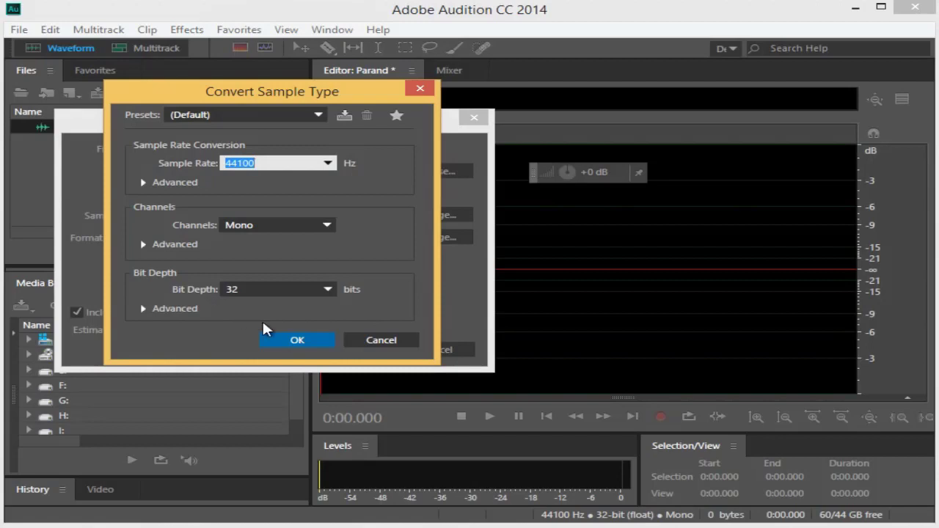
pyautogui.click(367, 346)
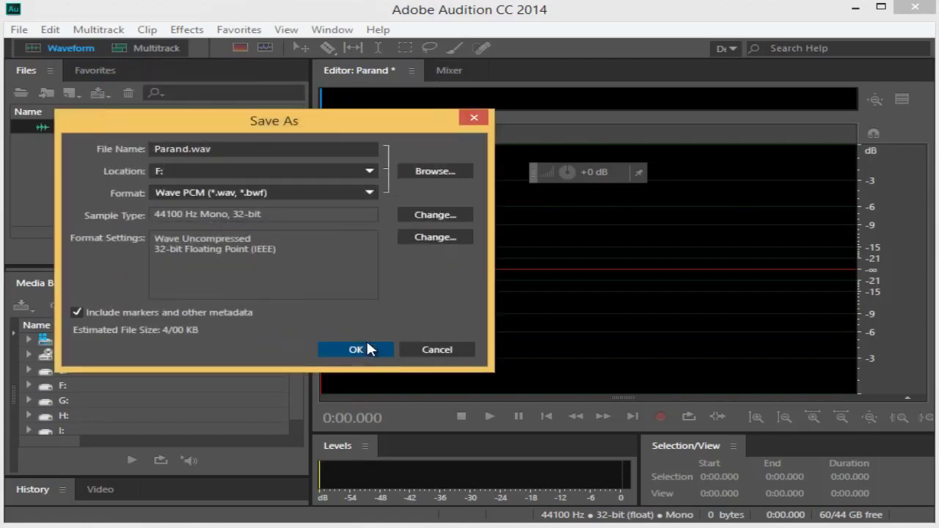
pyautogui.click(356, 350)
pyautogui.click(357, 351)
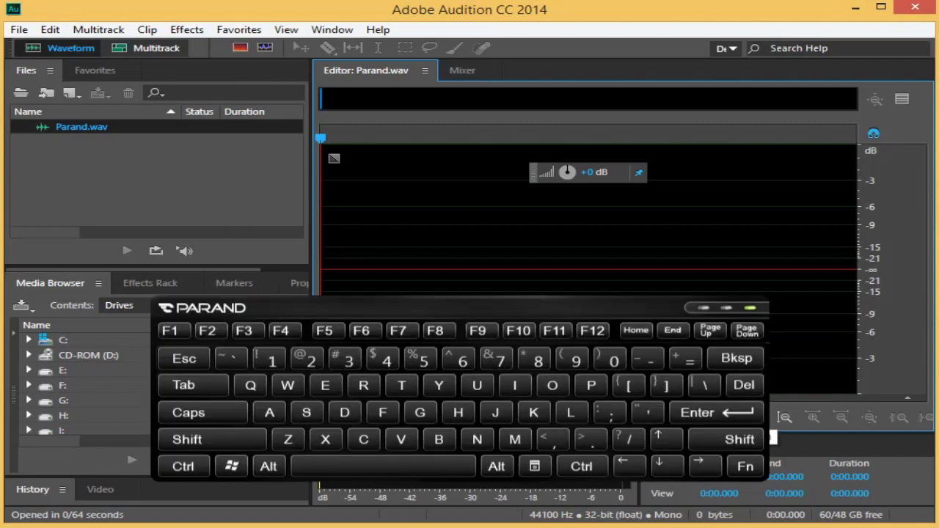
# Try the 48 dB range on the level meter and set it back to 60 dB
pyautogui.hotkey('shift', 'space')
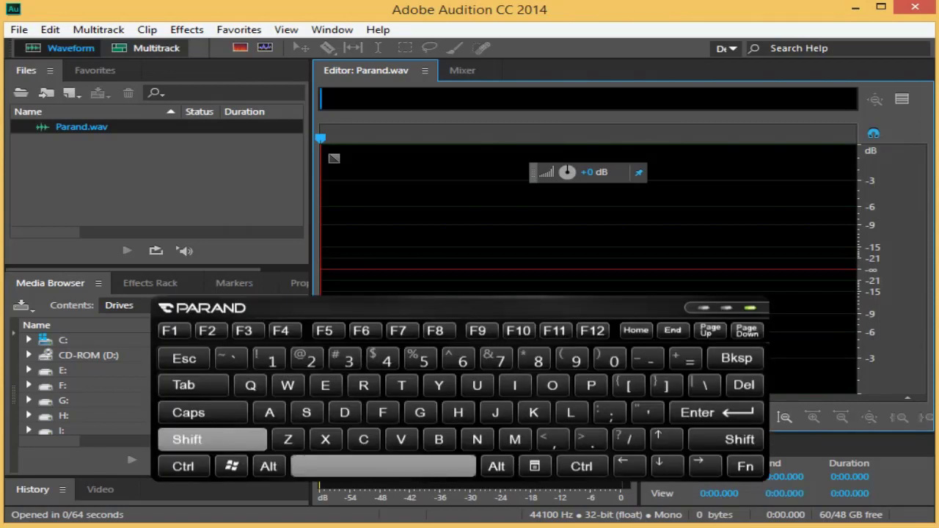
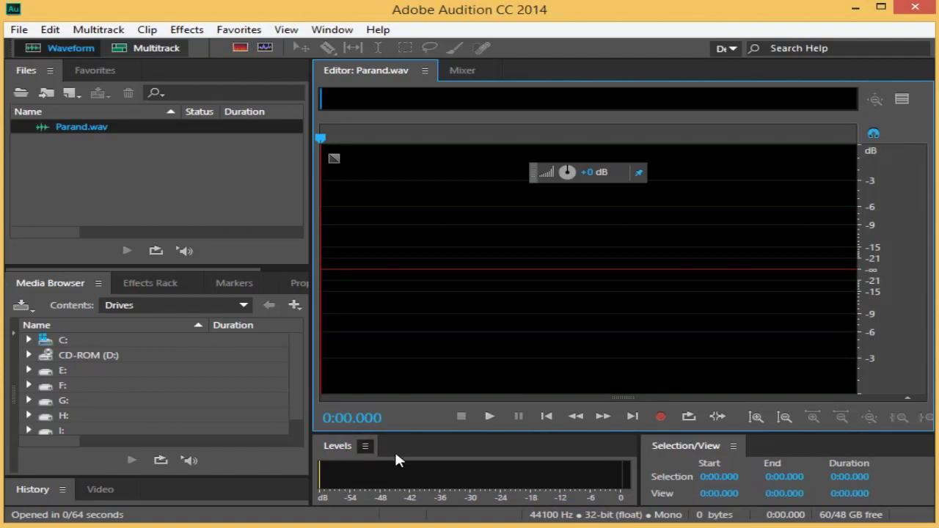
pyautogui.rightClick(444, 469)
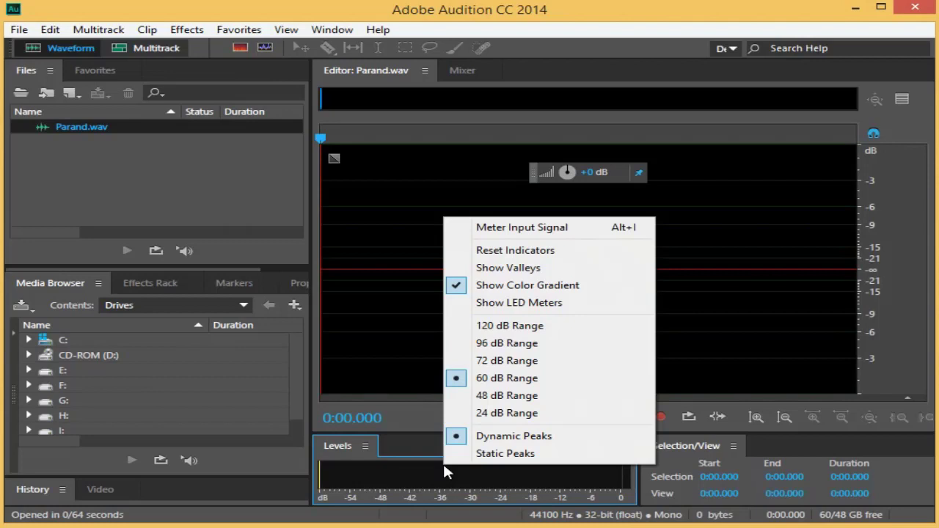
pyautogui.click(531, 396)
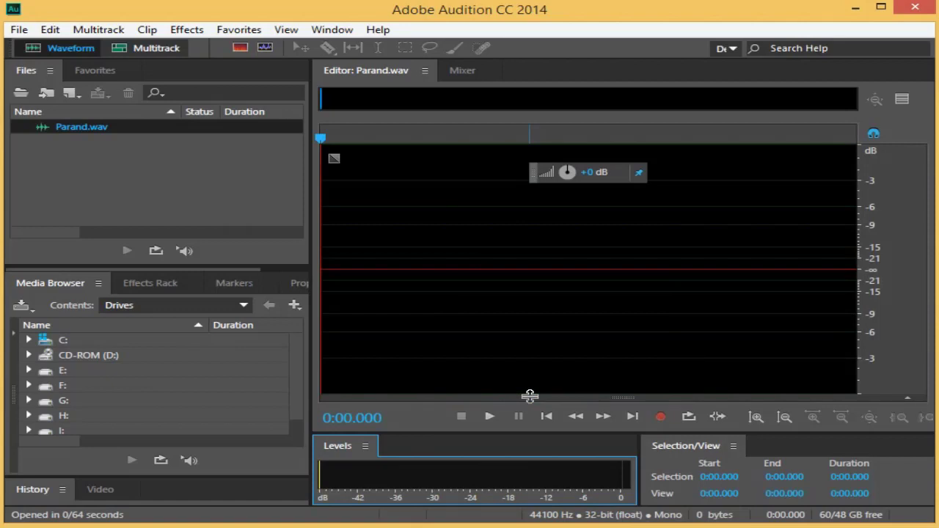
pyautogui.rightClick(484, 470)
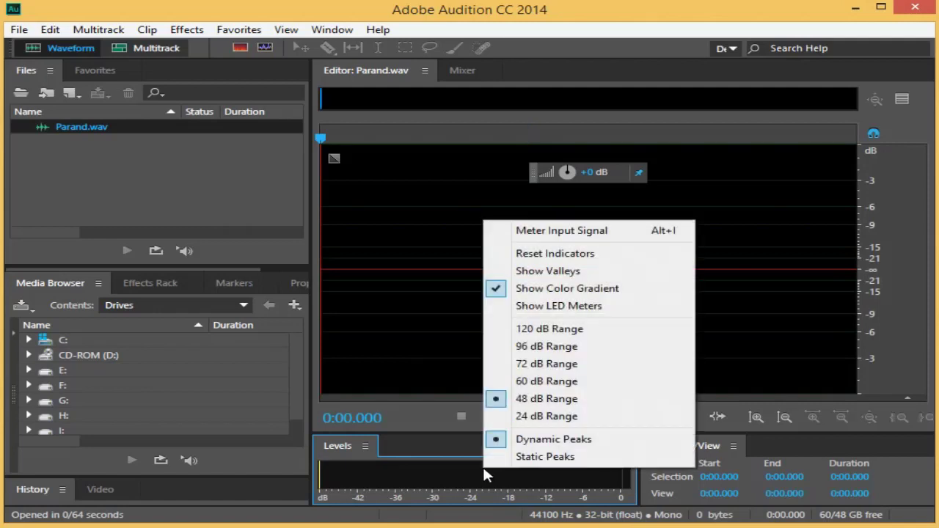
pyautogui.click(558, 382)
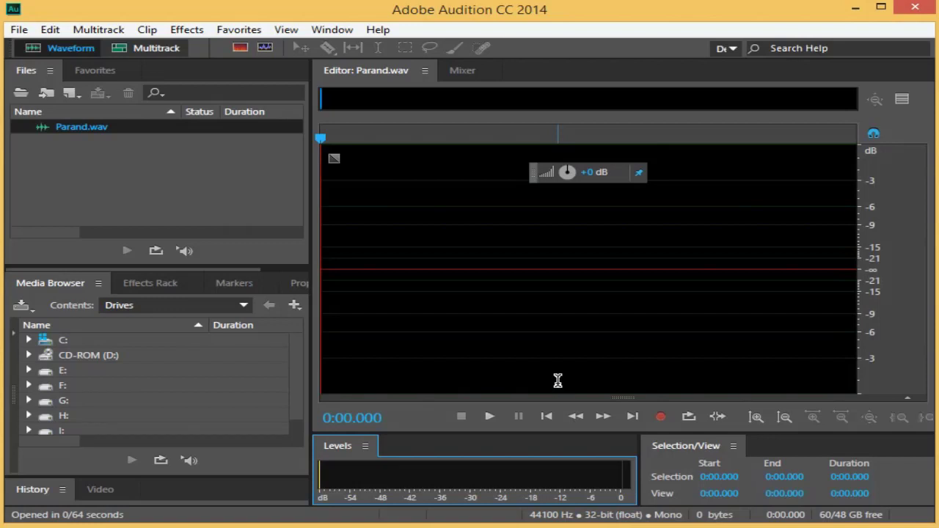
# Enable input signal metering and record about 7.3 seconds of audio into Parand.wav, pausing and resuming once before stopping
pyautogui.rightClick(503, 469)
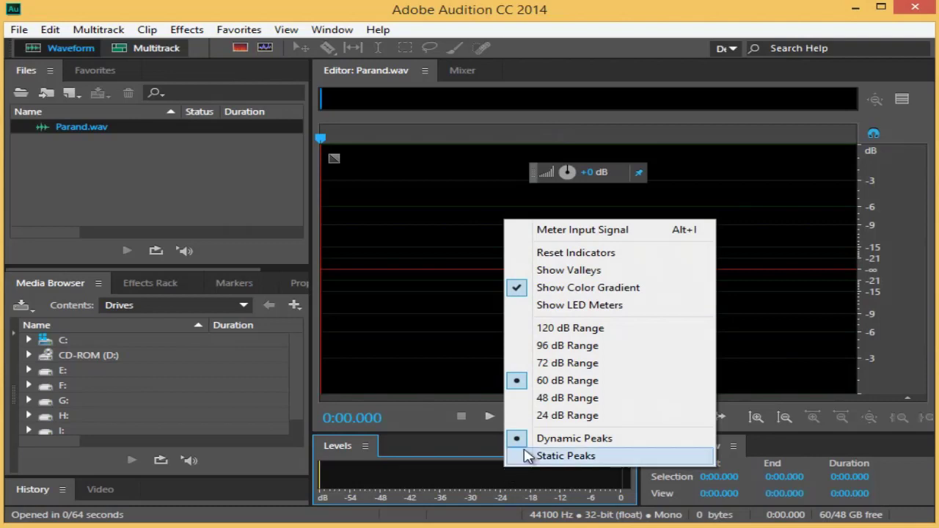
pyautogui.click(601, 232)
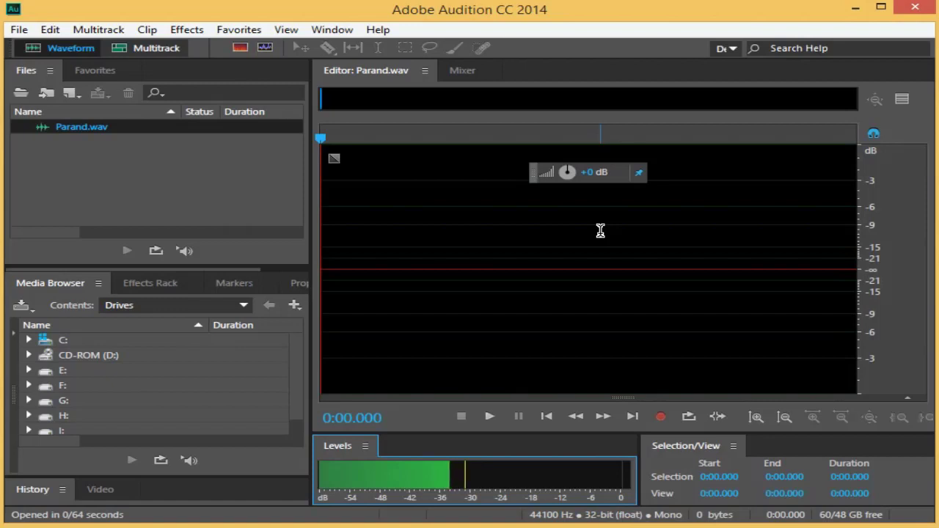
pyautogui.click(661, 416)
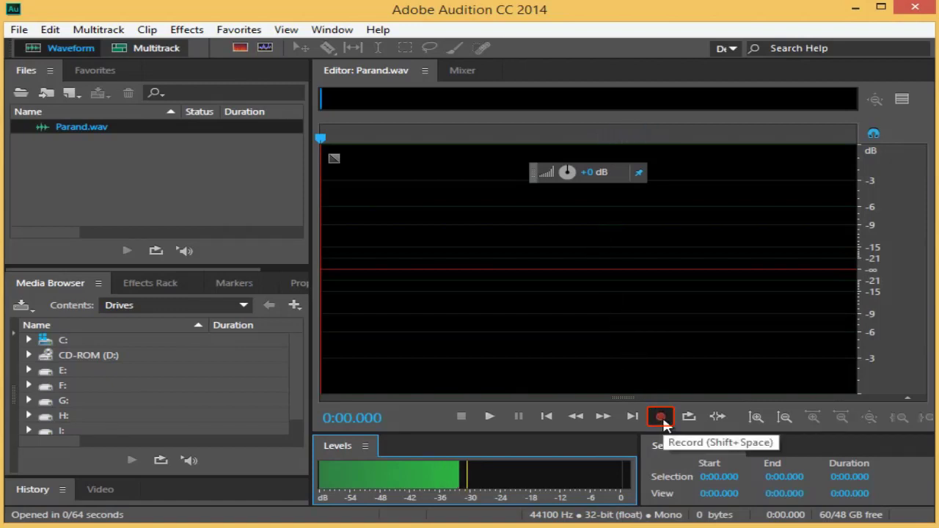
pyautogui.click(660, 417)
pyautogui.click(661, 417)
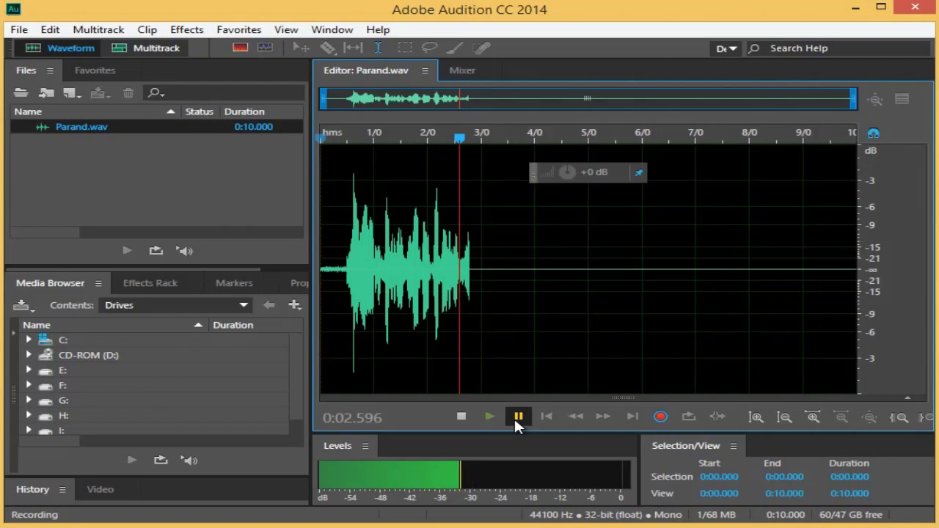
pyautogui.click(518, 417)
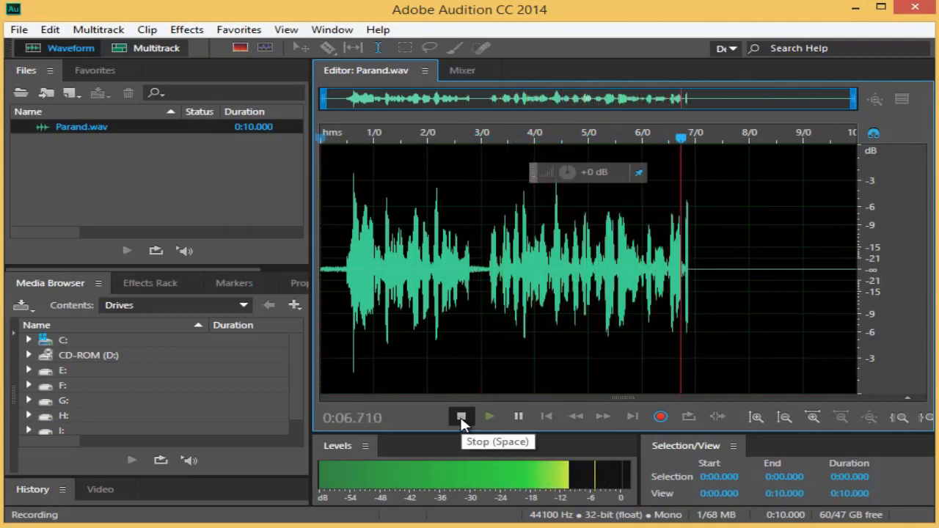
pyautogui.click(462, 417)
pyautogui.click(461, 417)
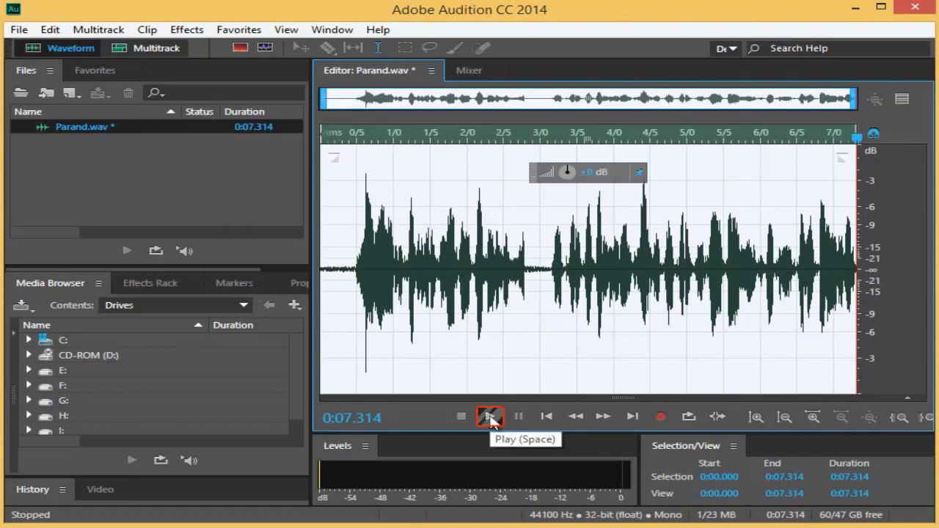
# Play back the recording and save Parand.wav
pyautogui.click(490, 416)
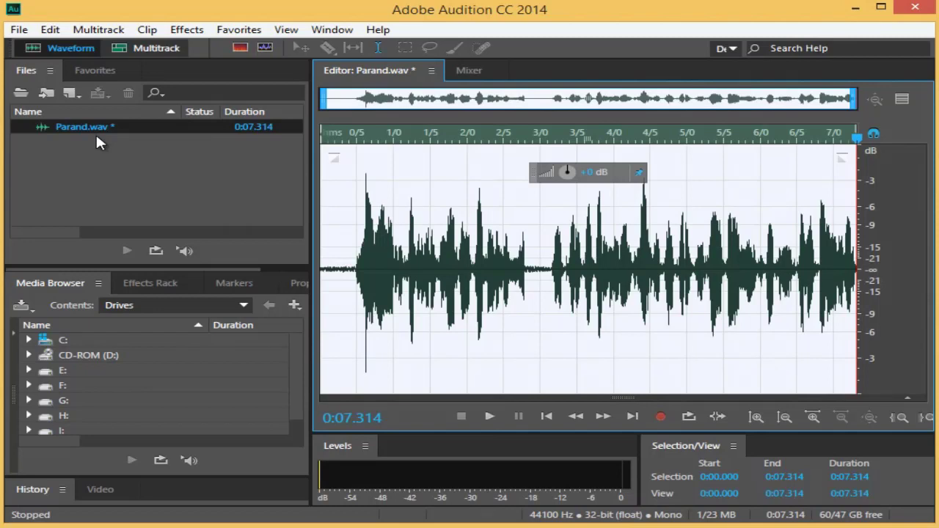
pyautogui.hotkey('ctrl', 's')
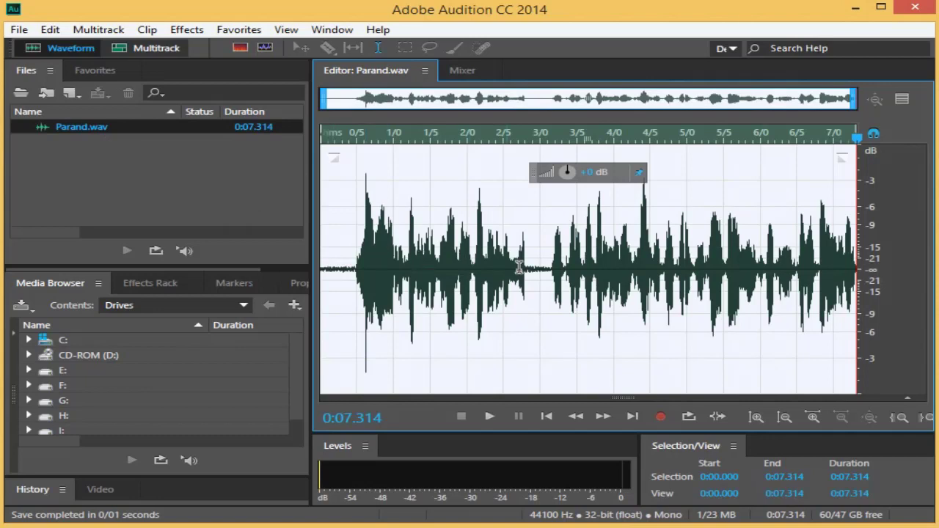
# Place the playhead at about 3.095 seconds in the pause of the waveform and re-record the audio from there
pyautogui.click(546, 268)
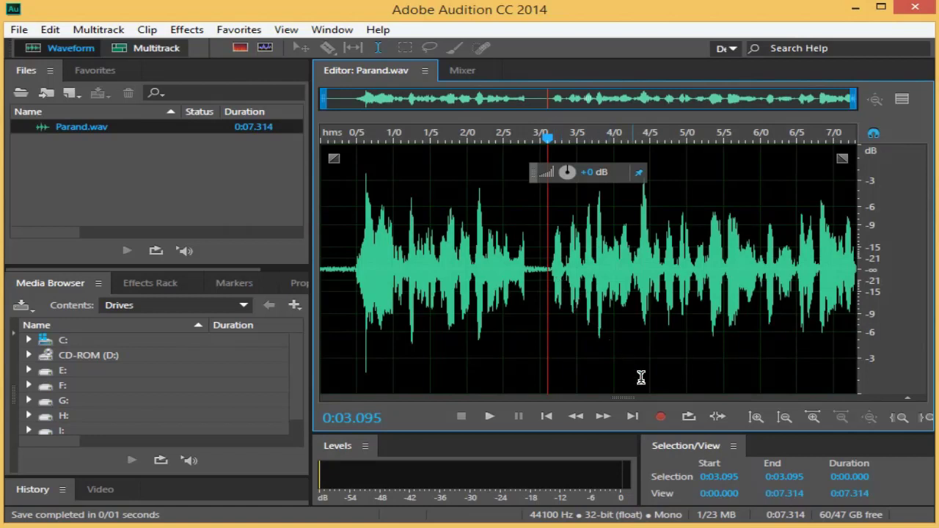
pyautogui.click(661, 417)
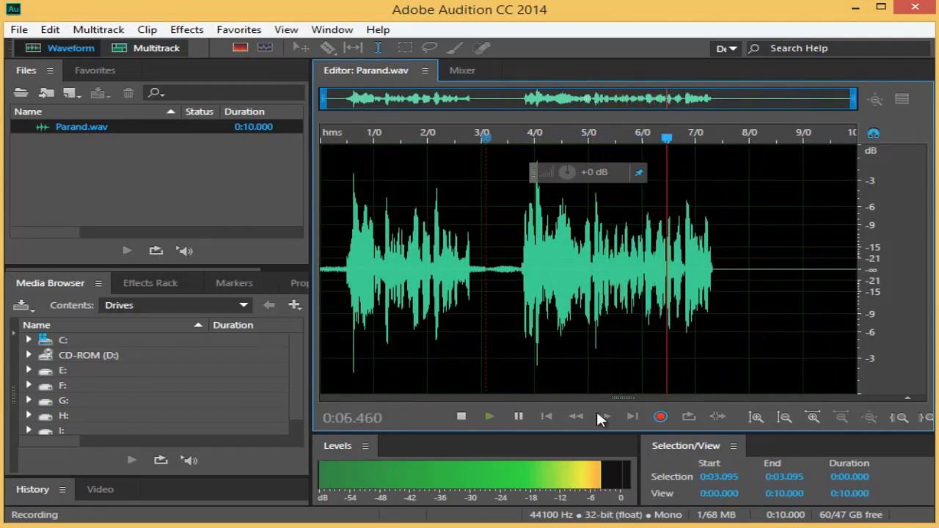
pyautogui.click(461, 416)
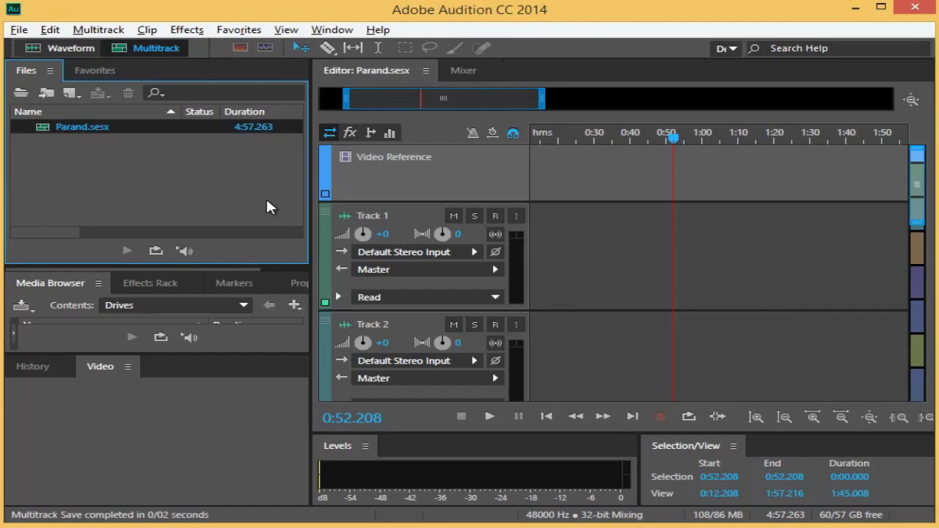
# Review the importable file types and import the video 01.avi from Local Disk (F:) alongside the Parand.sesx multitrack session
pyautogui.hotkey('ctrl', 'i')
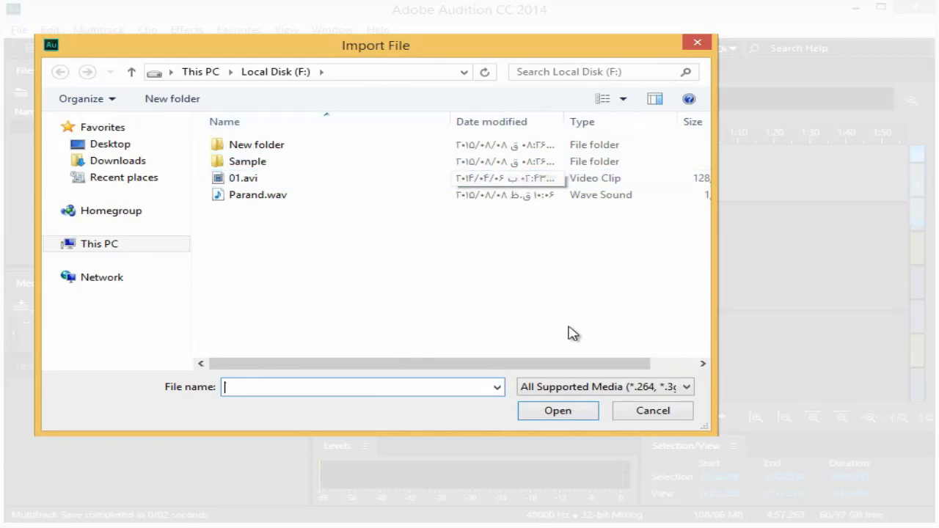
pyautogui.click(608, 392)
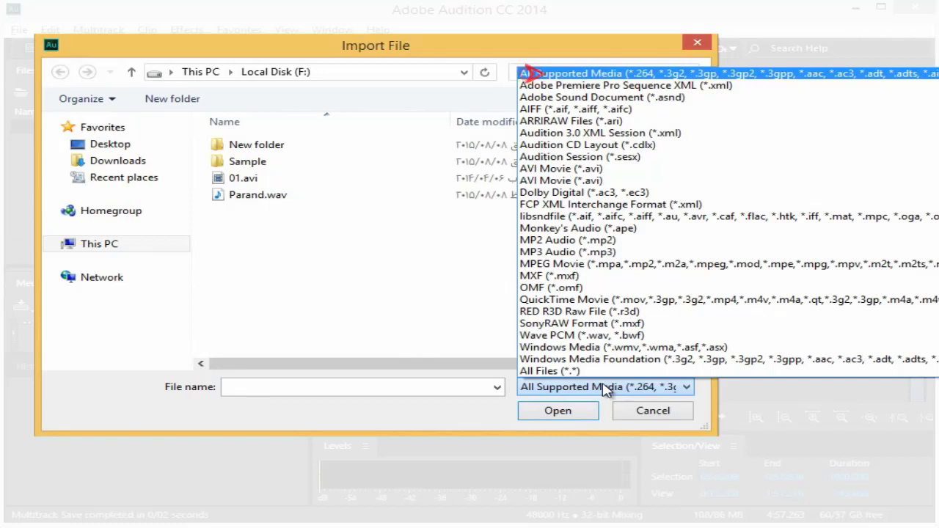
pyautogui.click(604, 389)
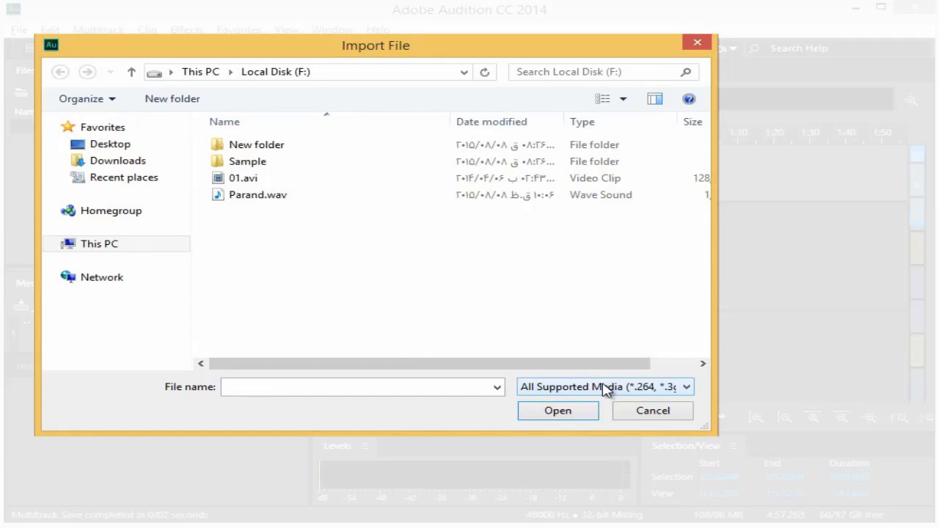
pyautogui.click(236, 185)
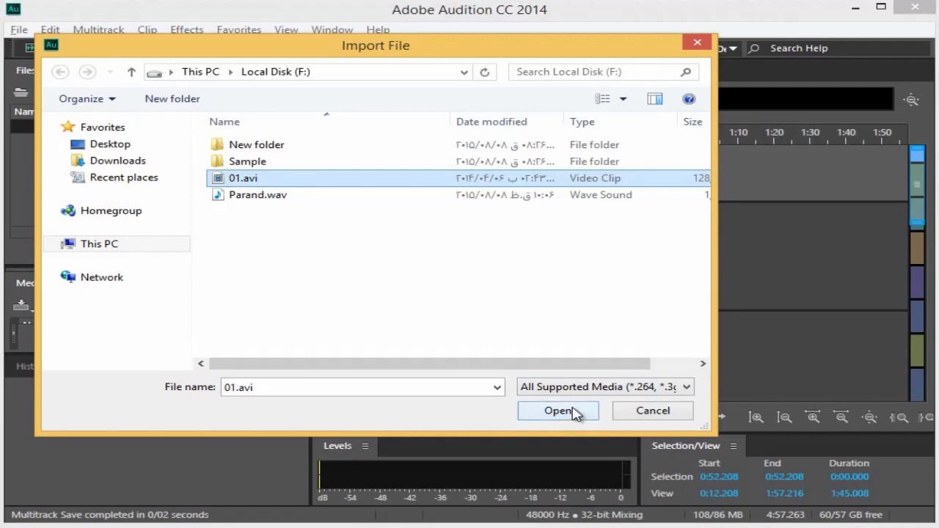
pyautogui.click(574, 411)
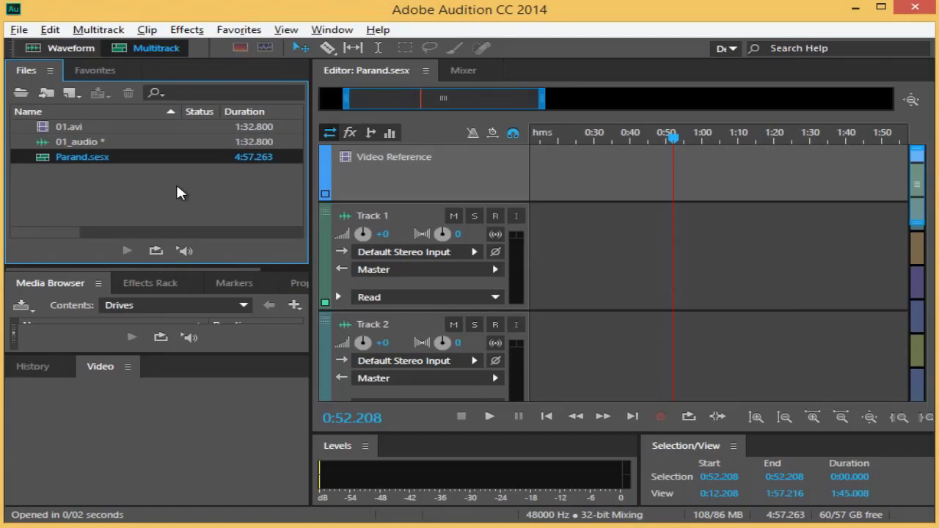
# Open 01.avi in the editor, return to the Parand.sesx session and place the clip on the Video Reference track at about 0:12
pyautogui.click(67, 124)
pyautogui.doubleClick(70, 124)
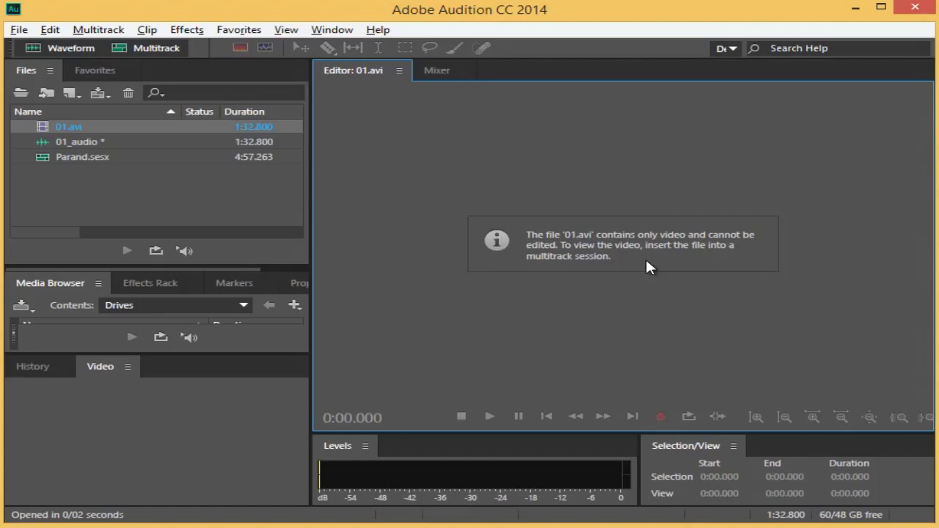
pyautogui.hotkey('alt', '9')
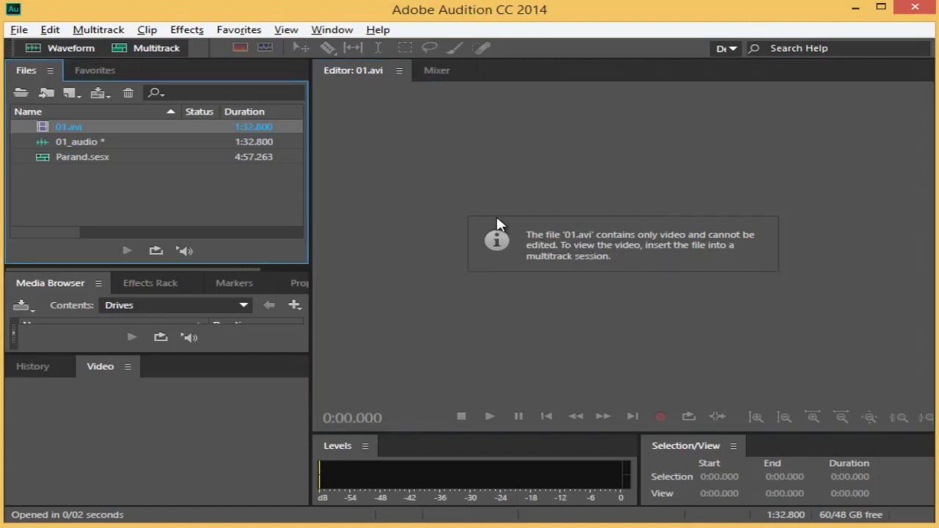
pyautogui.click(170, 50)
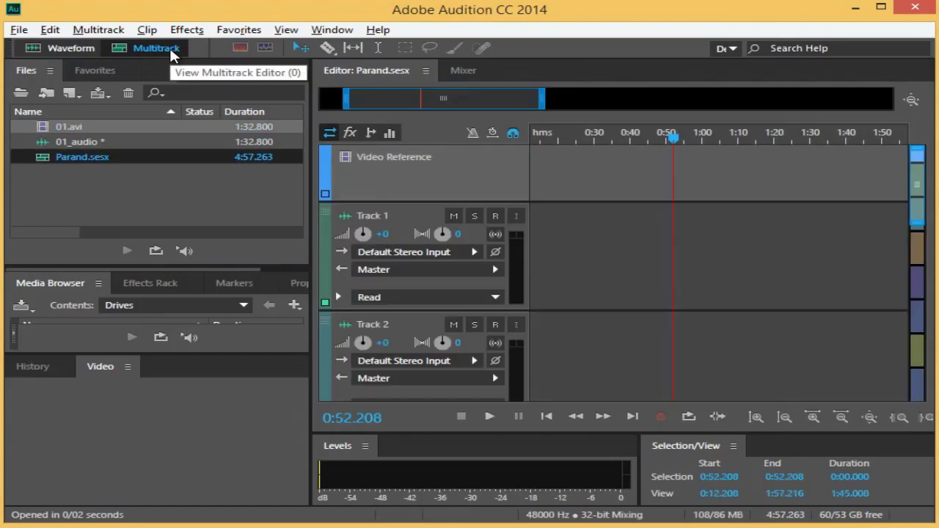
pyautogui.moveTo(59, 132); pyautogui.dragTo(529, 190)
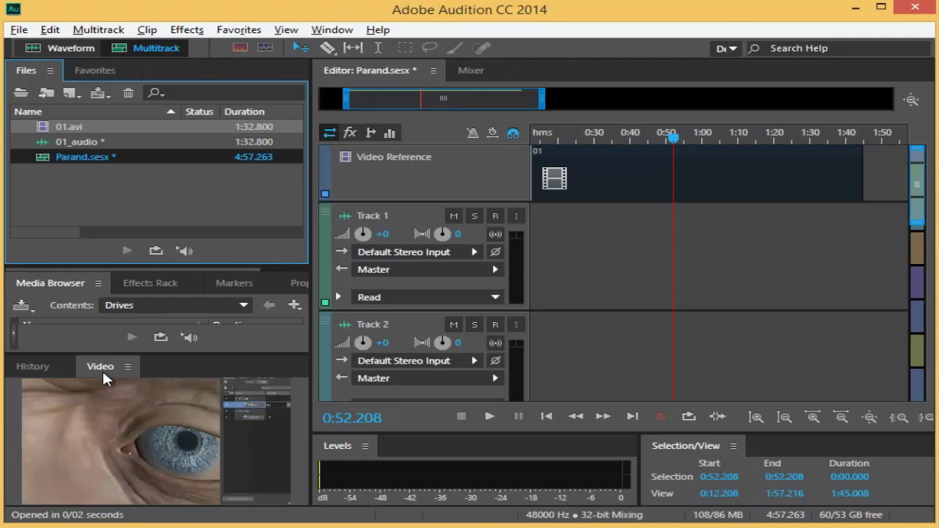
# Open the extracted 01_audio file in the waveform editor and save it to F: as 01.wav in Wave PCM format
pyautogui.doubleClick(91, 144)
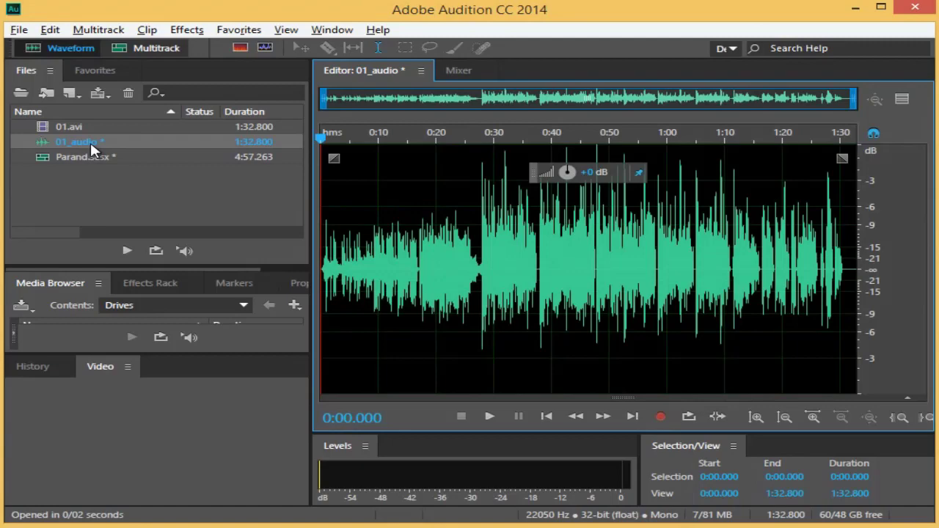
pyautogui.hotkey('ctrl', 'shift', 's')
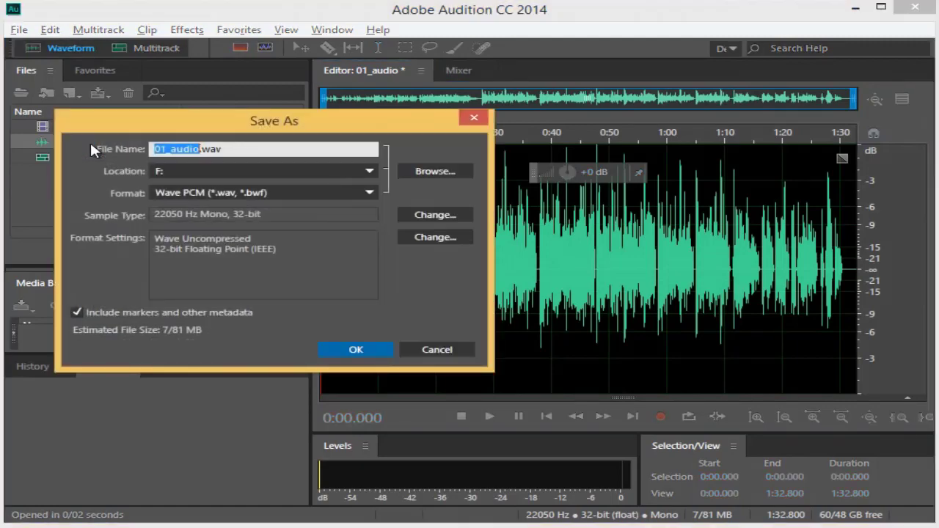
pyautogui.moveTo(168, 149); pyautogui.dragTo(199, 152)
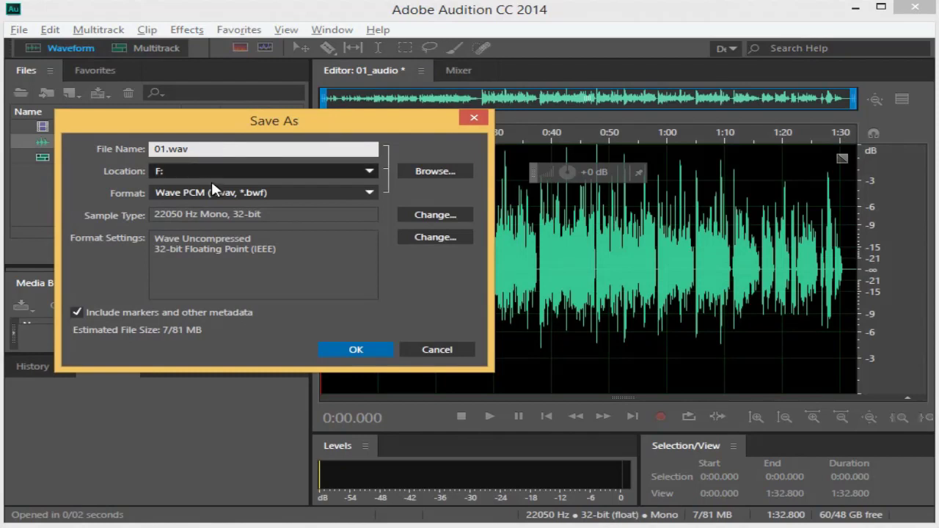
pyautogui.click(357, 348)
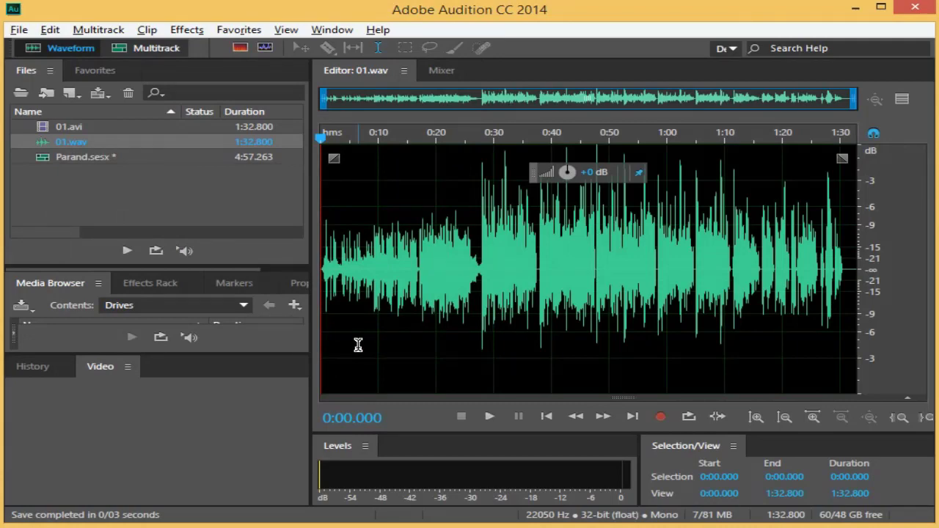
# Switch to File Explorer and check the saved 01.wav and its 01.pkf peak file on Local Disk (F:)
pyautogui.hotkey('alt', 'Tab')
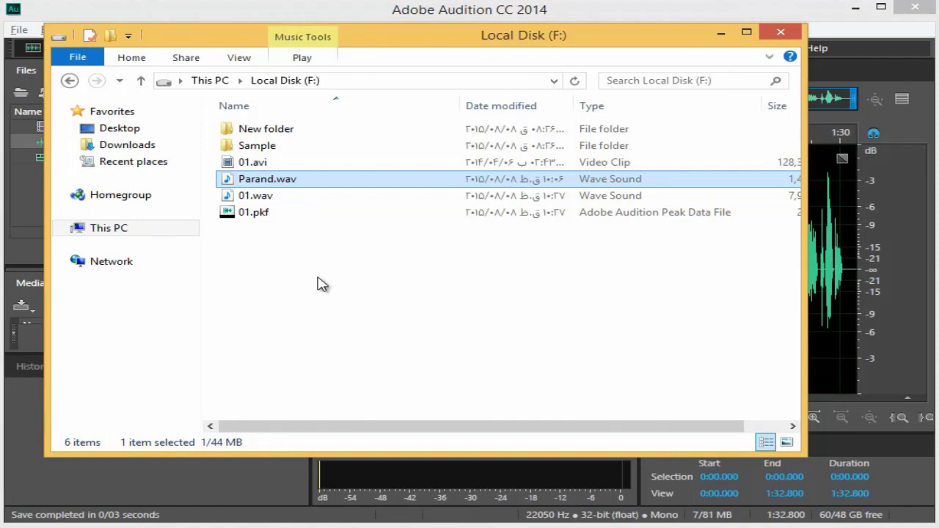
pyautogui.click(266, 197)
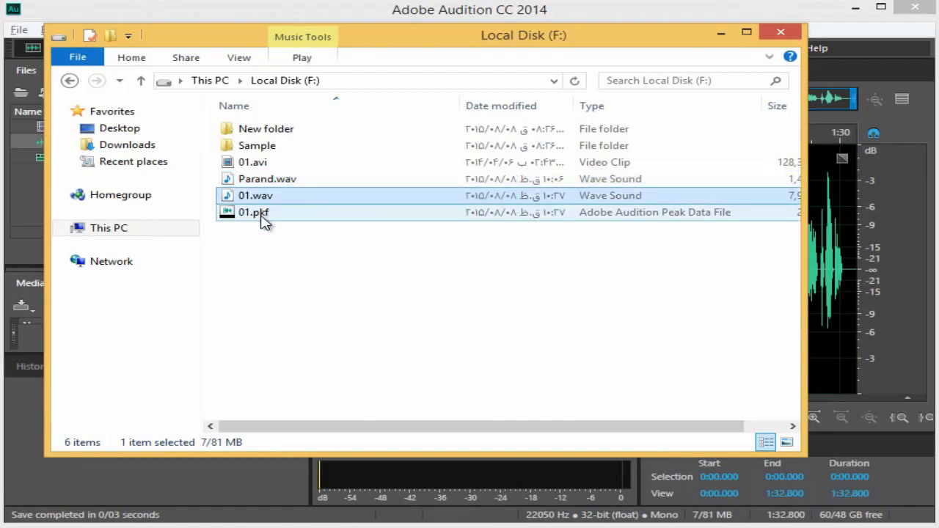
pyautogui.click(262, 216)
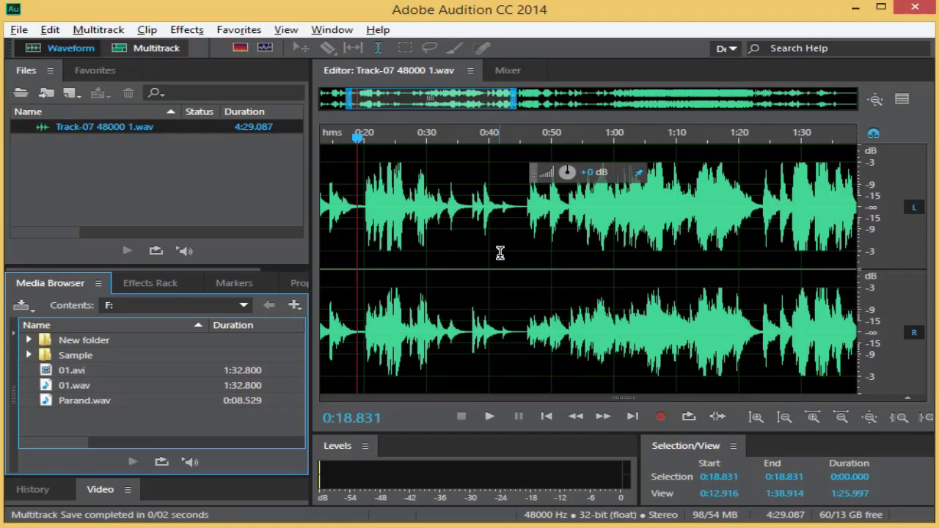
# Play Track-07 48000 1.wav from the playhead for about ten seconds and stop it
pyautogui.press('space')
pyautogui.press('space')
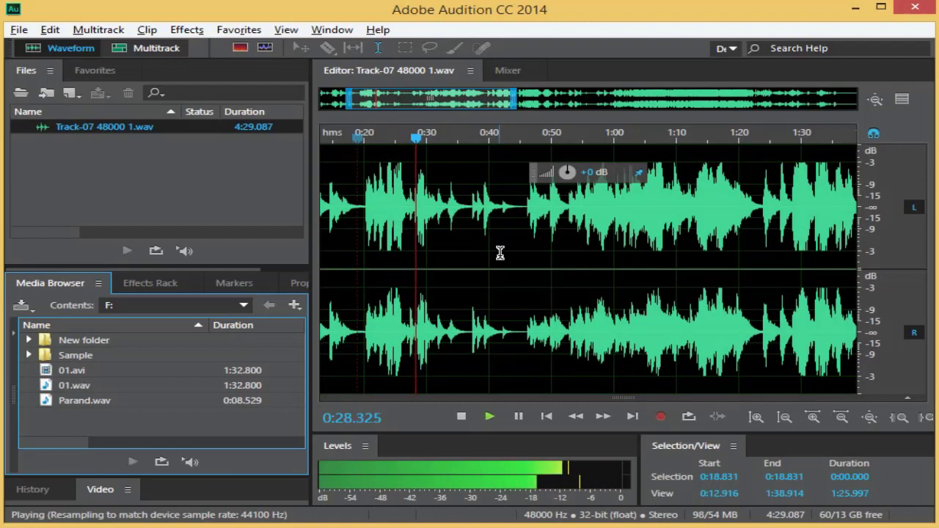
pyautogui.press('space')
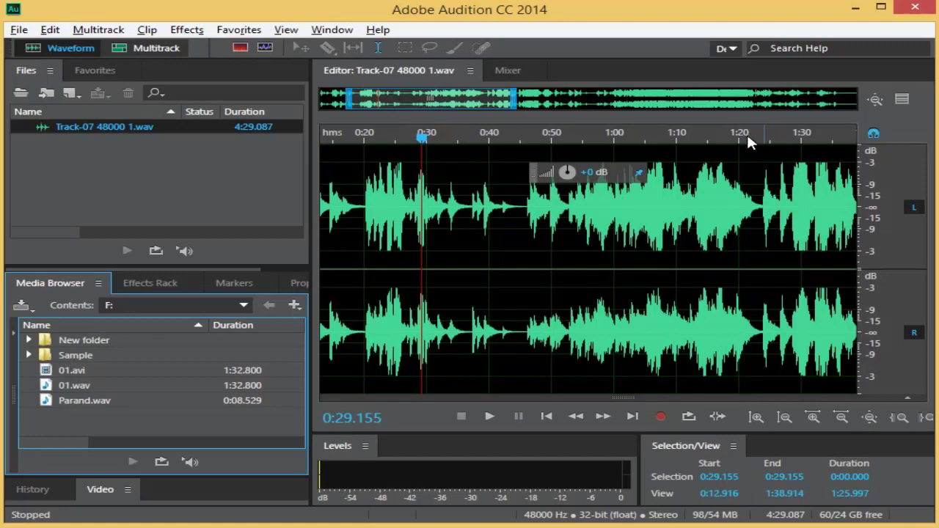
# Show the spectral frequency display for Track-07 48000 1.wav and enlarge the waveform area above it
pyautogui.click(240, 48)
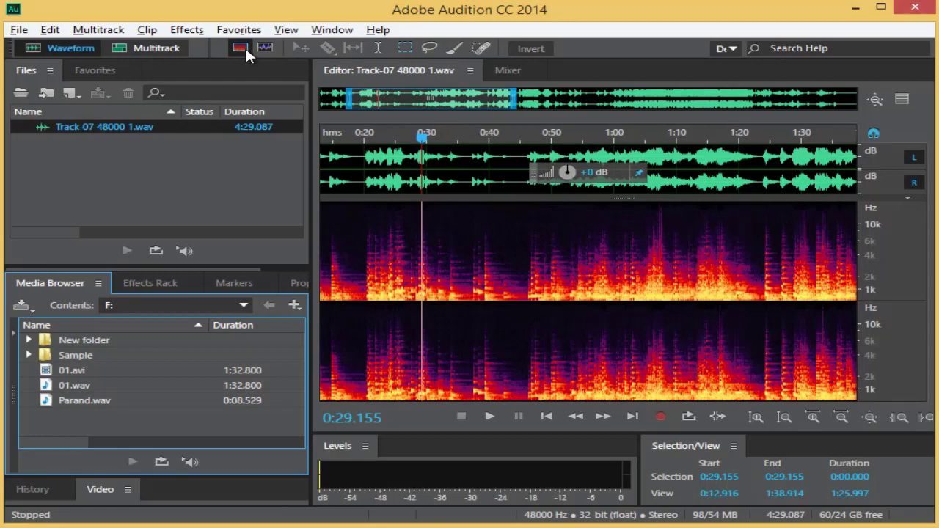
pyautogui.press('shift')
pyautogui.hotkey('shift', 'd')
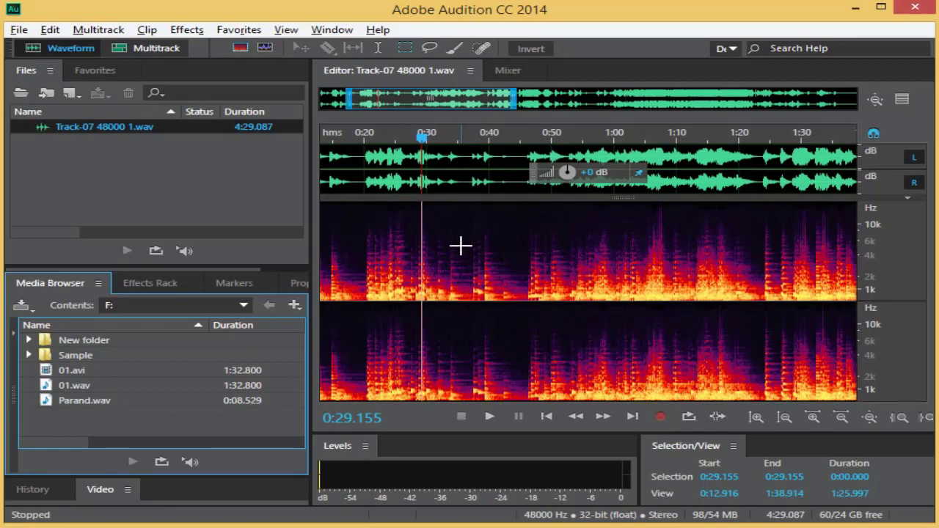
pyautogui.moveTo(518, 199); pyautogui.dragTo(512, 244)
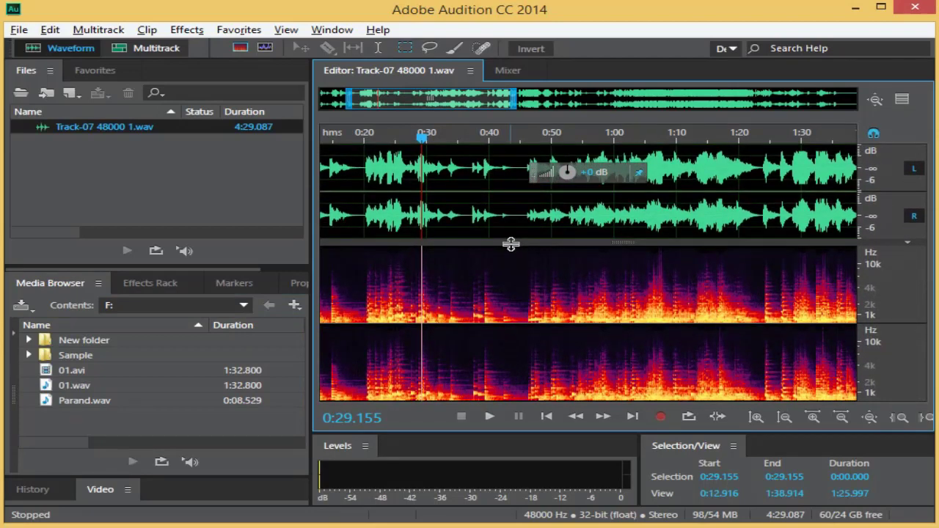
# Hide the spectral frequency display and reveal it again so that it fills about half of the editor
pyautogui.press('shift')
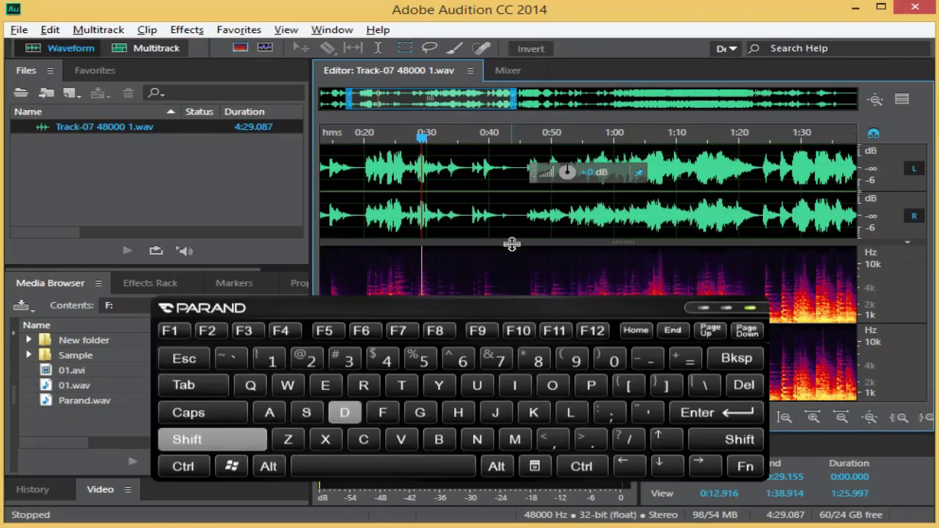
pyautogui.hotkey('shift', 'd')
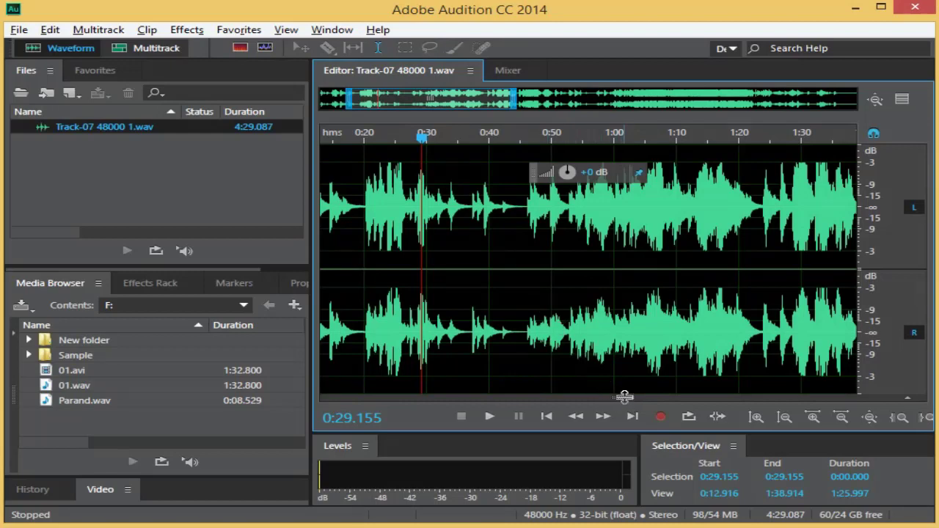
pyautogui.moveTo(624, 396); pyautogui.dragTo(625, 275)
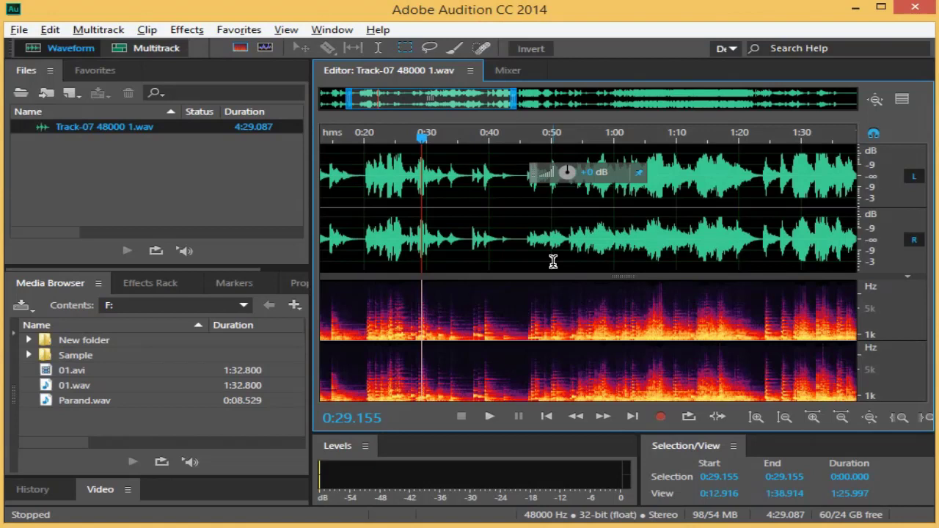
# Switch to the spectral pitch display and play the track from 0:29.155 to about 0:45.8
pyautogui.click(266, 49)
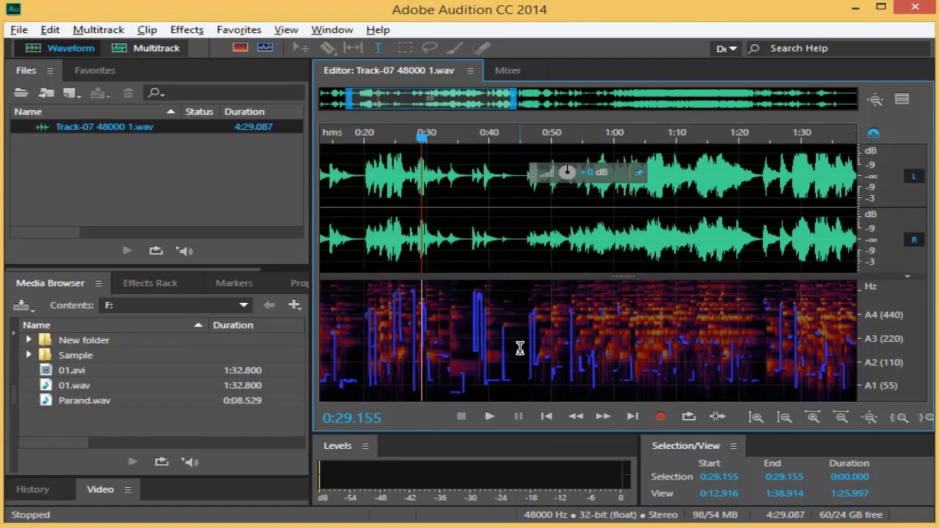
pyautogui.press('space')
pyautogui.press('space')
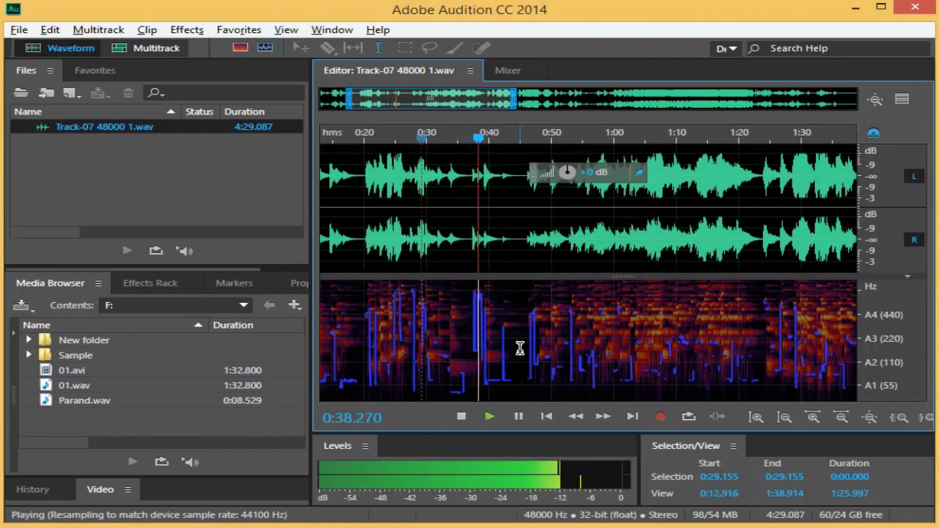
pyautogui.press('space')
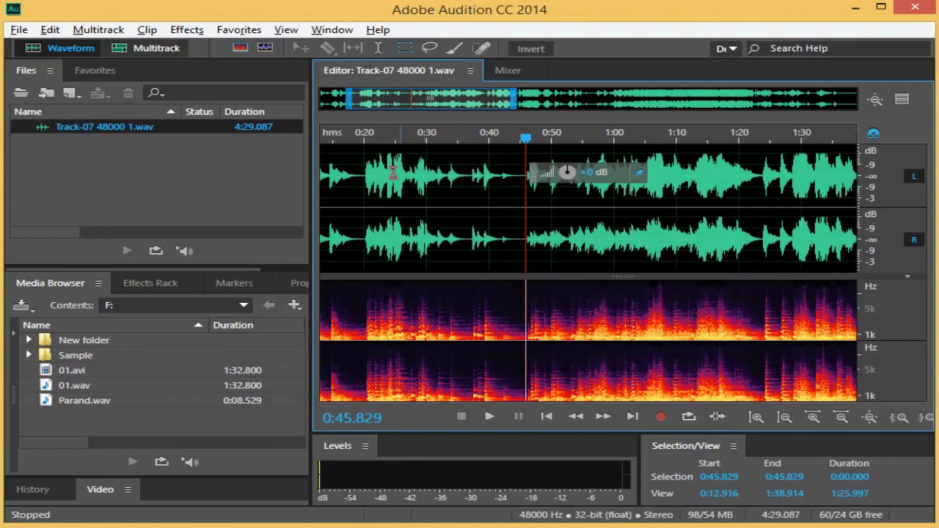
# Change the time display to Compact Disc 75 fps and return it to Decimal (mm:ss.ddd)
pyautogui.rightClick(378, 136)
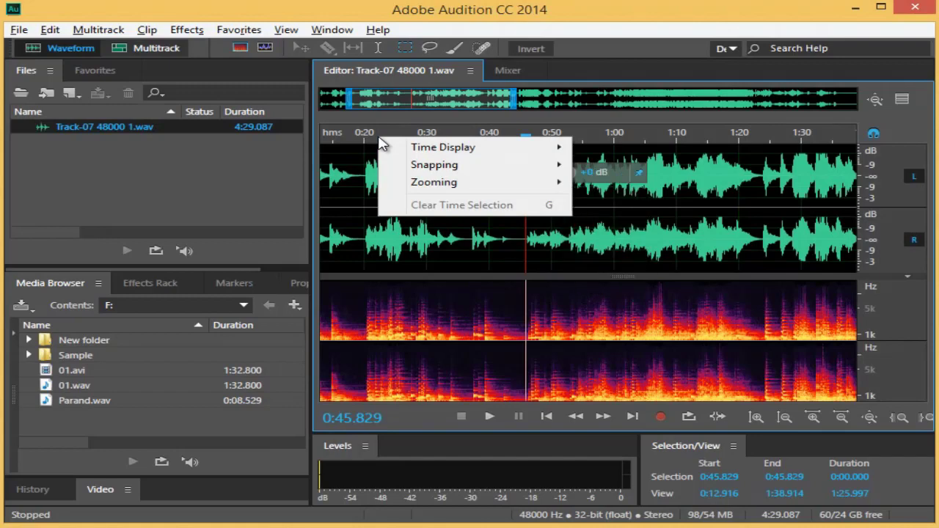
pyautogui.moveTo(473, 151)
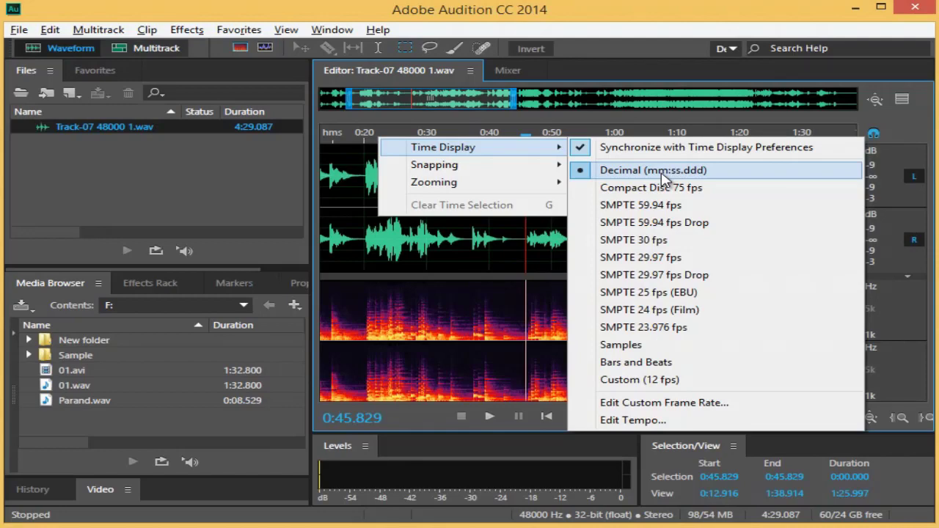
pyautogui.click(650, 192)
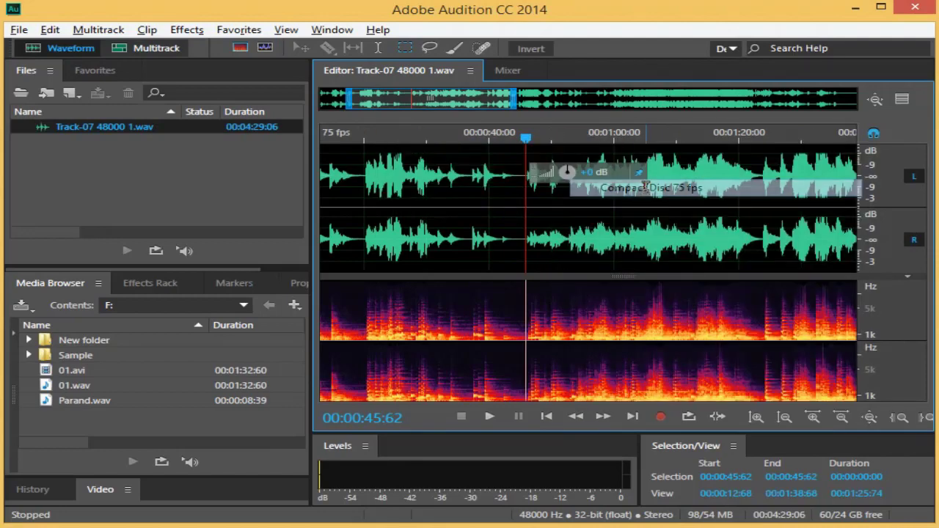
pyautogui.rightClick(410, 133)
pyautogui.moveTo(548, 152)
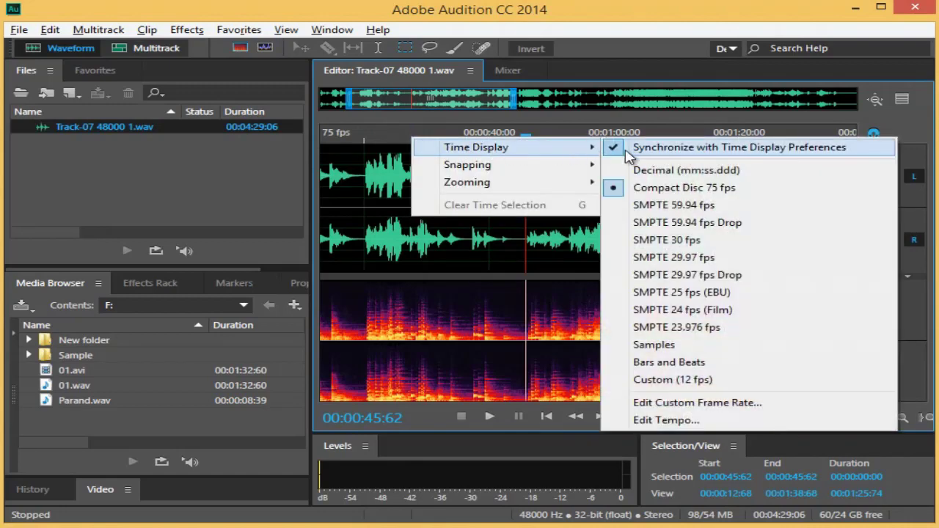
pyautogui.click(669, 172)
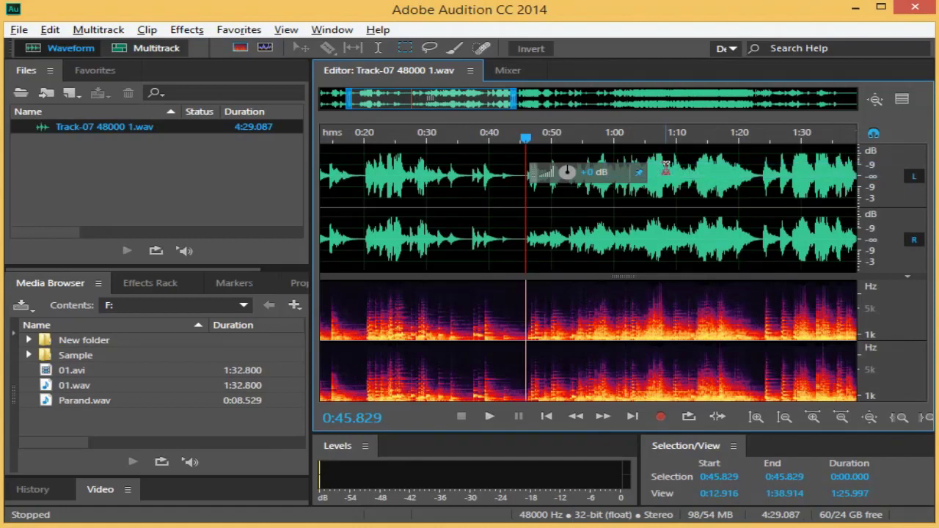
# Change the waveform's amplitude scale to Normalized Values and return it to Decibels
pyautogui.rightClick(884, 199)
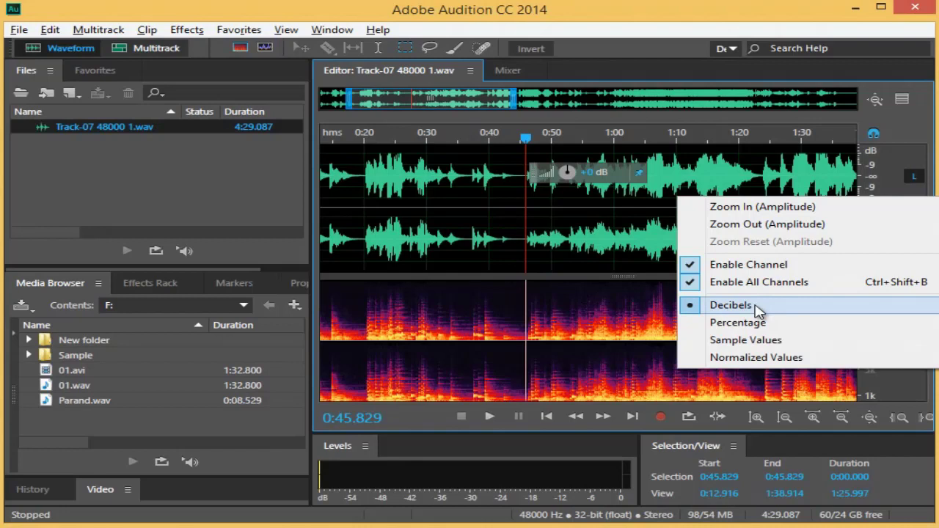
pyautogui.click(813, 357)
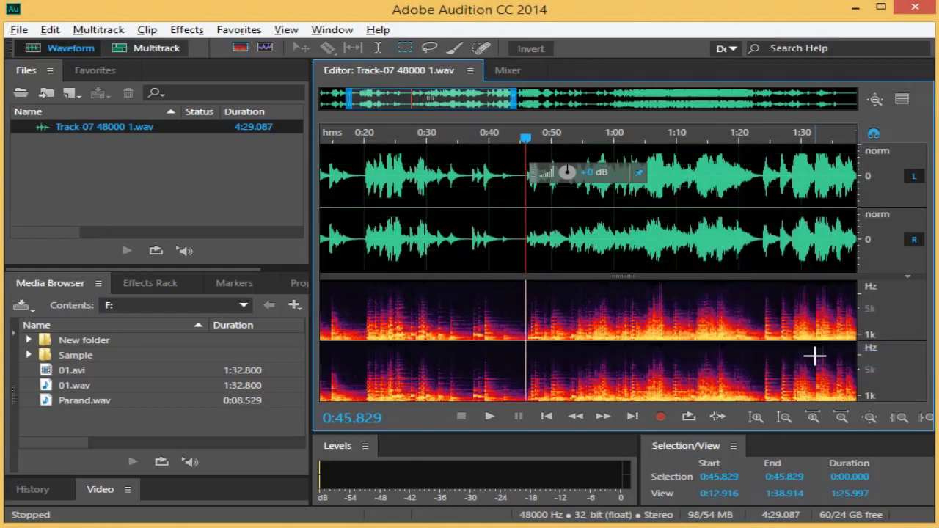
pyautogui.rightClick(867, 202)
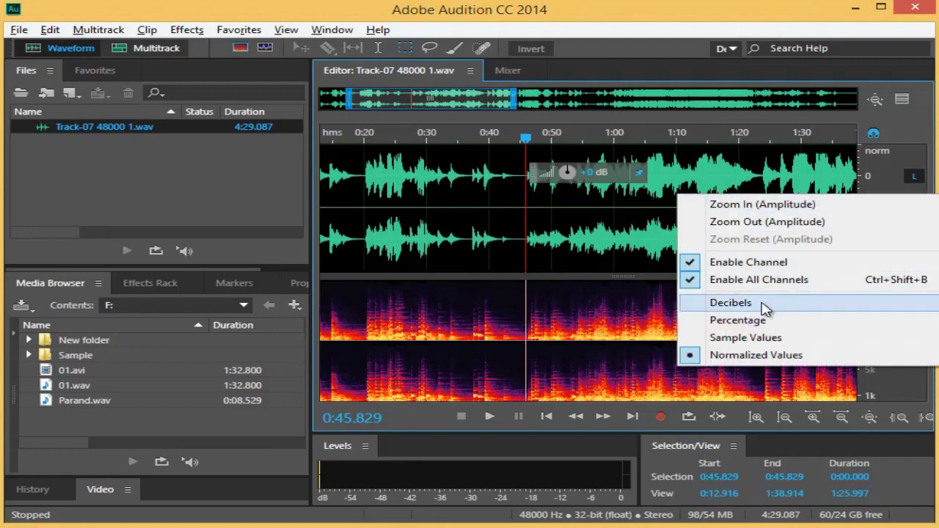
pyautogui.click(707, 304)
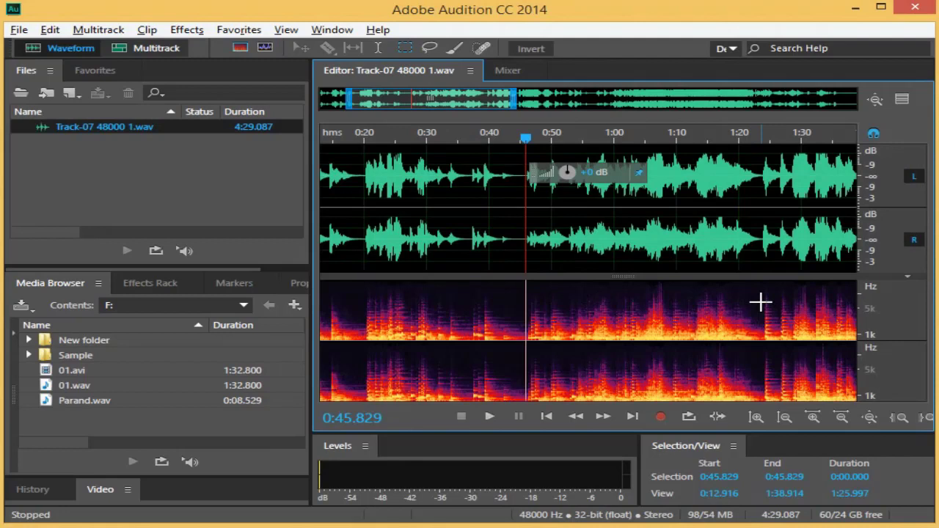
# Make the spectral display's frequency scale More Linear and then Full Linear
pyautogui.rightClick(886, 302)
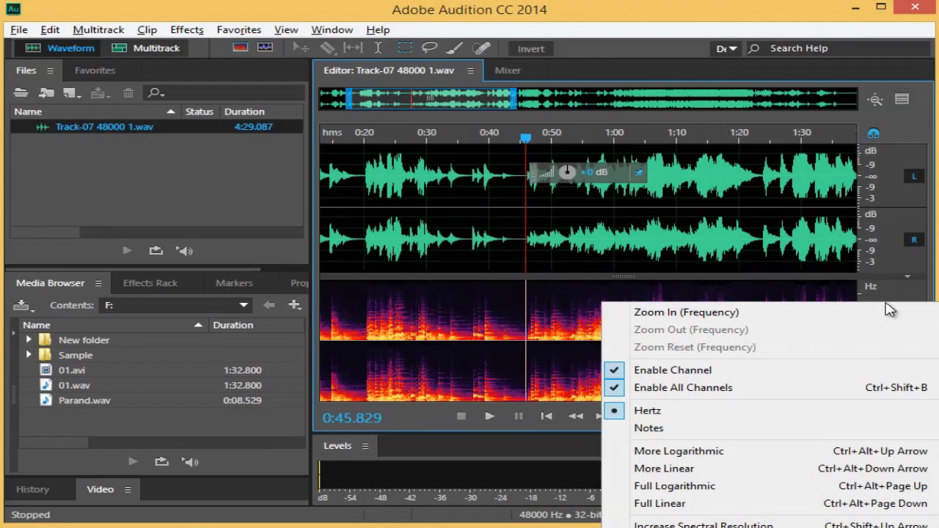
pyautogui.click(699, 470)
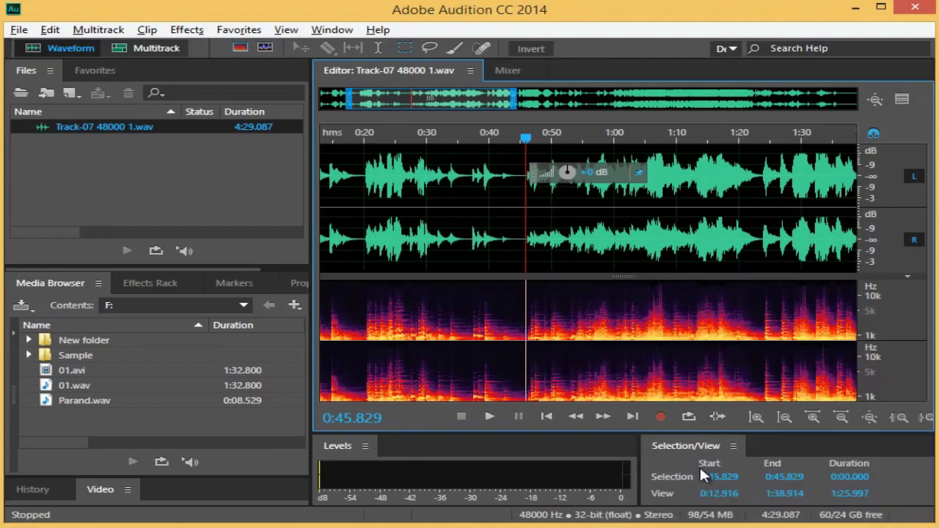
pyautogui.rightClick(875, 322)
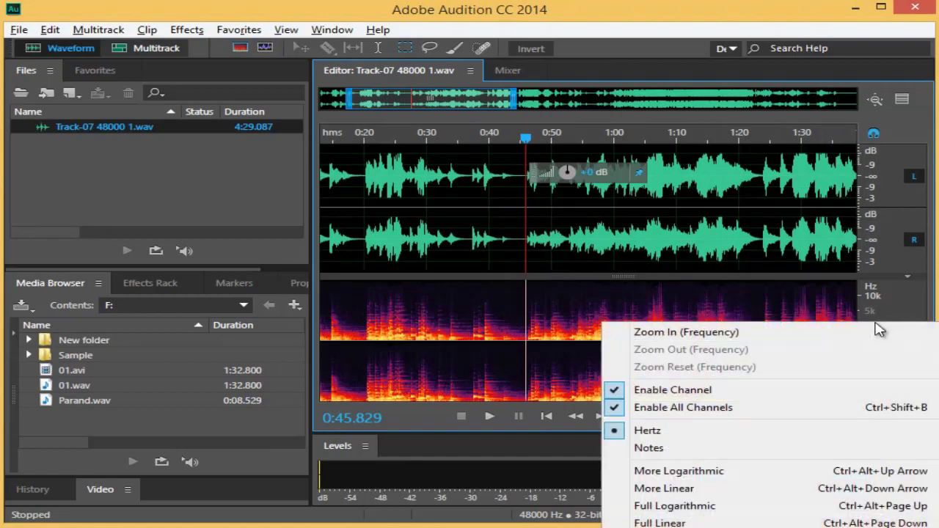
pyautogui.click(680, 522)
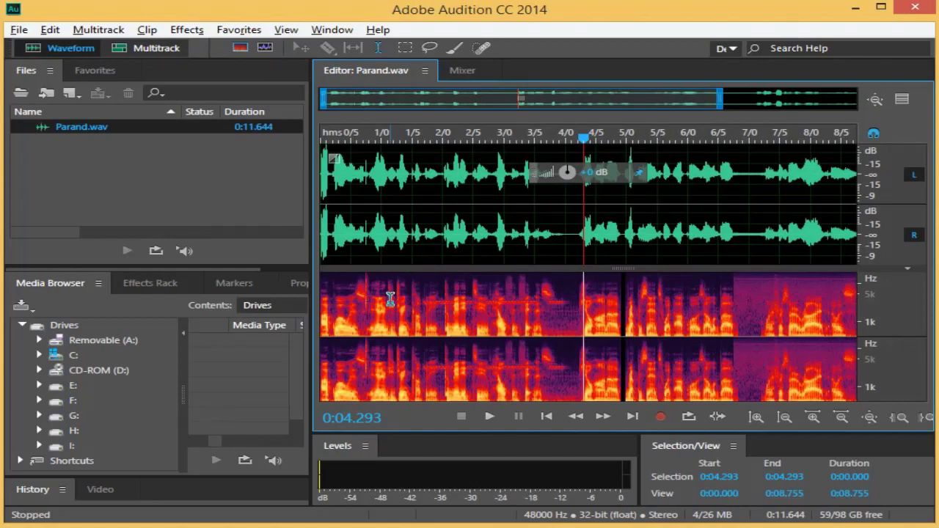
# Play the recording from 0:01.219 to about 0:04.474 to hear the section with the horizontal noise band
pyautogui.moveTo(579, 296); pyautogui.dragTo(413, 310)
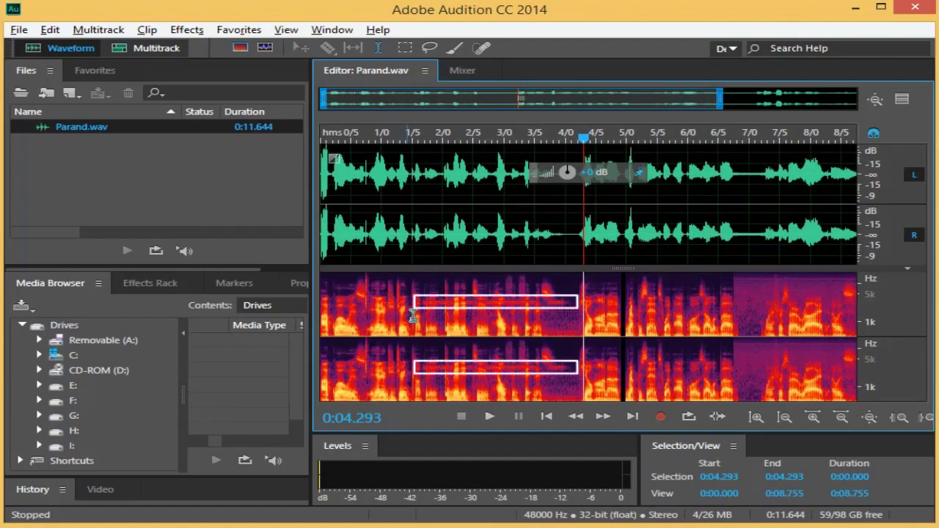
pyautogui.click(557, 313)
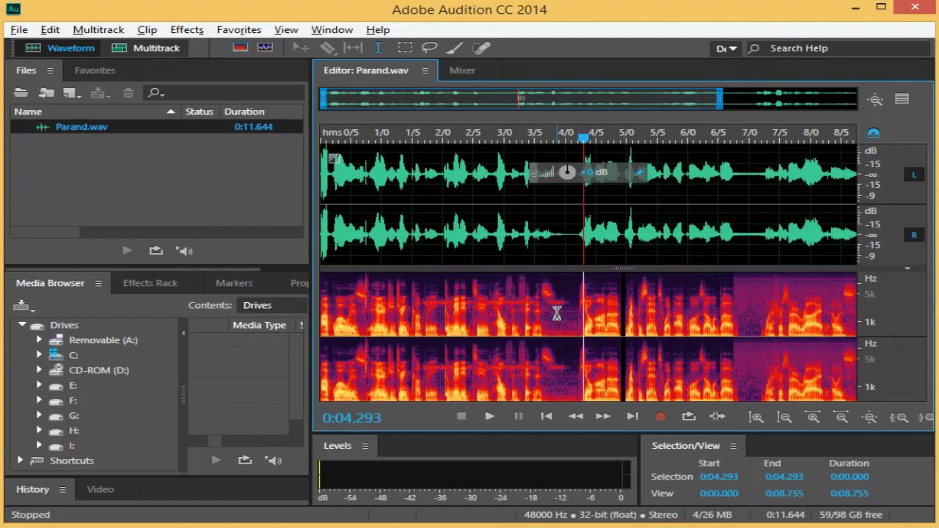
pyautogui.press('space')
pyautogui.click(394, 140)
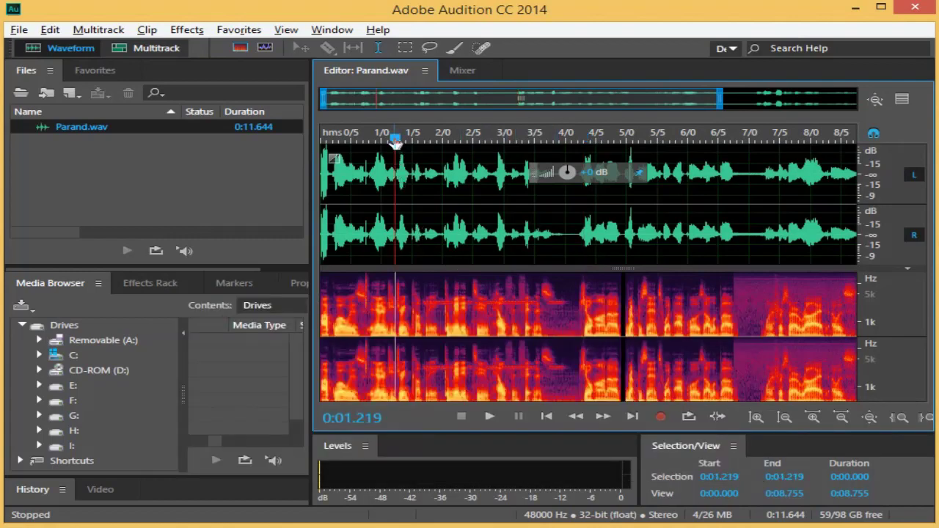
pyautogui.press('space')
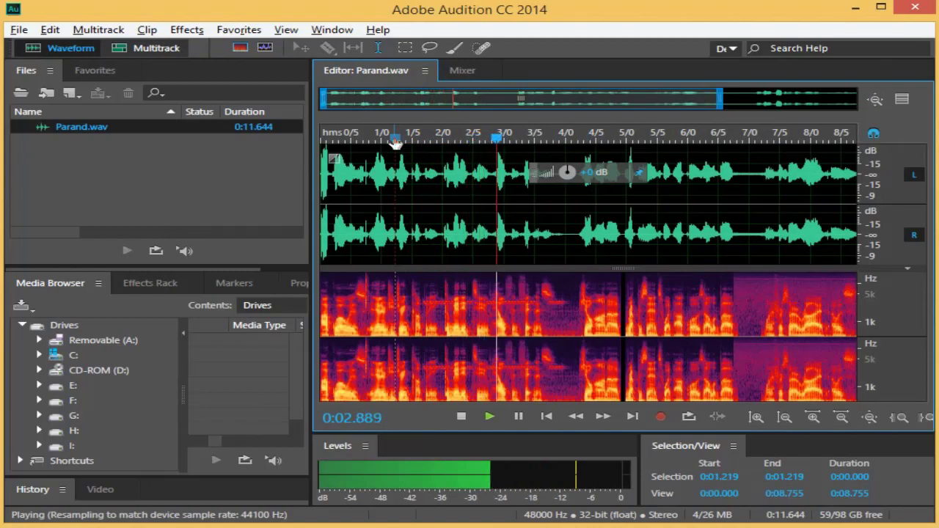
pyautogui.press('space')
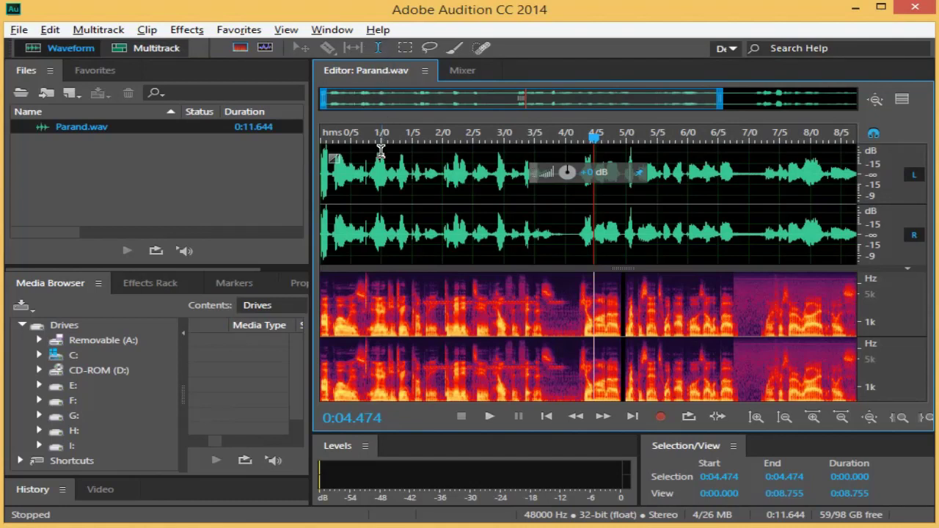
# Select the range from about 0:00.787 to 0:02.000 in the waveform and play it
pyautogui.moveTo(369, 171); pyautogui.dragTo(439, 173)
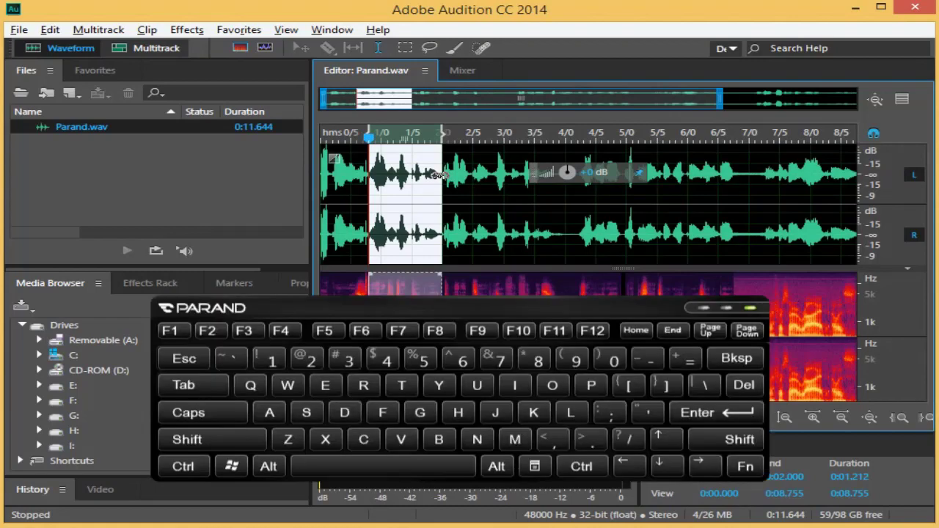
pyautogui.press('space')
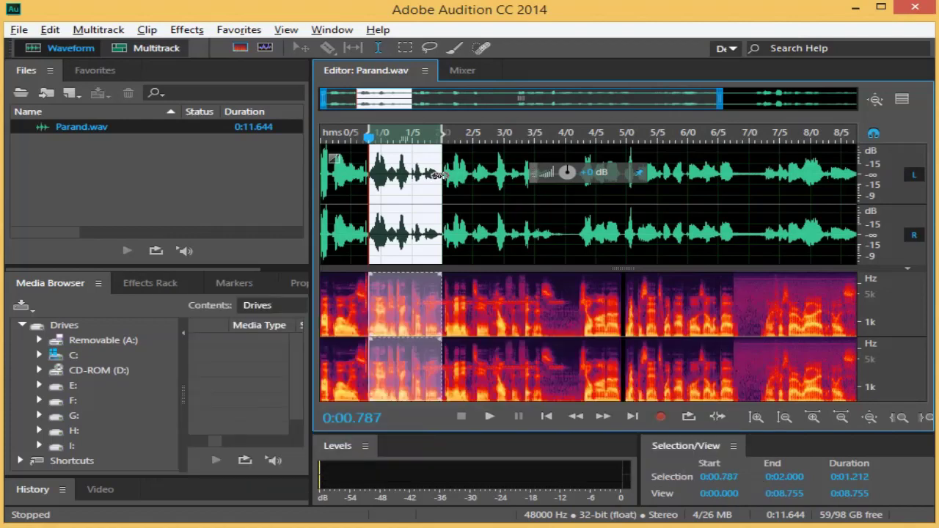
pyautogui.press('space')
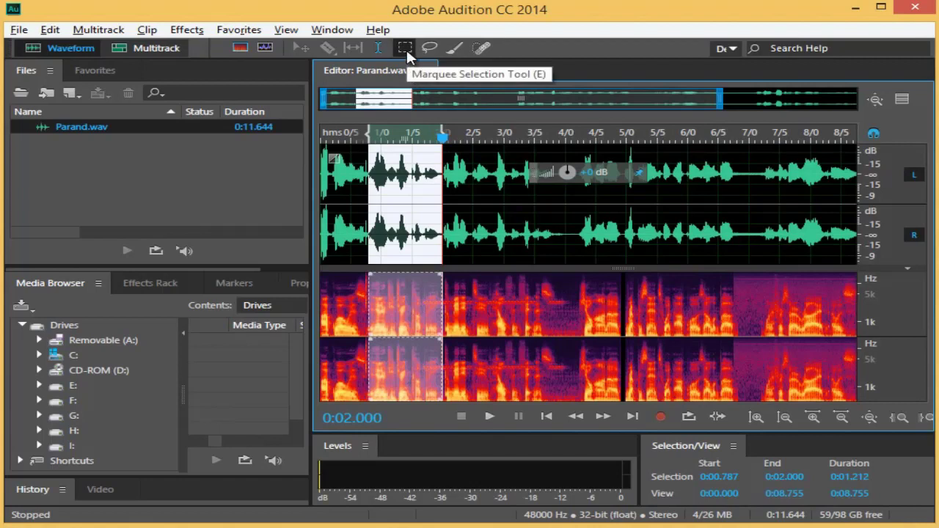
# Marquee-select the noise band from about 0:01.667 to 0:04.000 in the spectral display, lower its volume and clear the selection
pyautogui.click(408, 56)
pyautogui.click(407, 51)
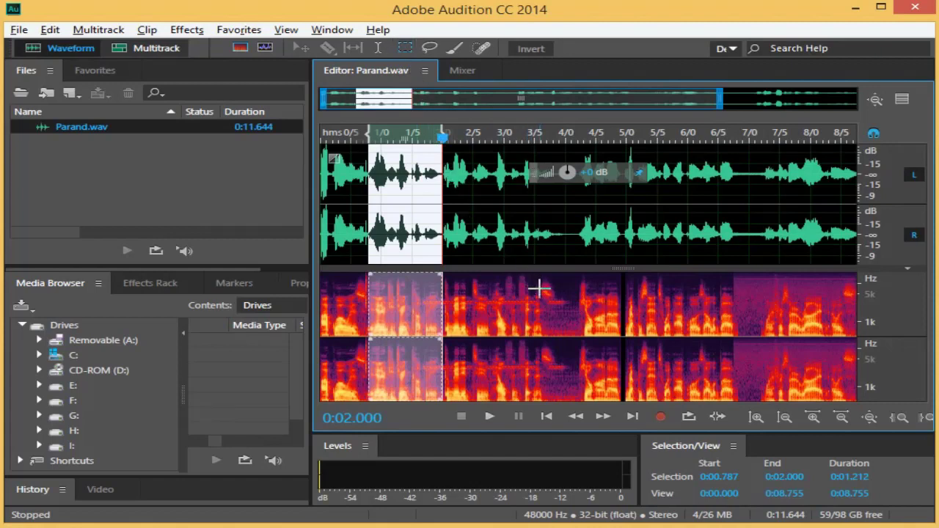
pyautogui.click(563, 297)
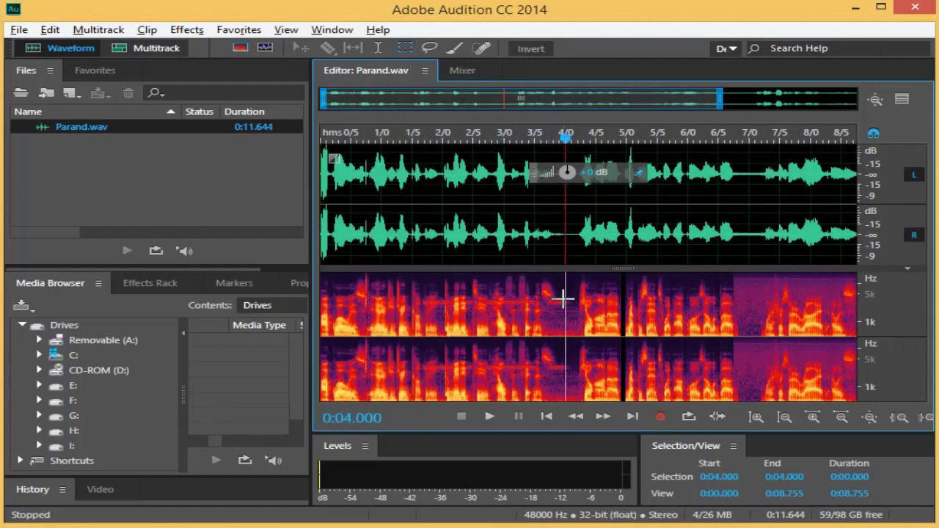
pyautogui.moveTo(563, 298); pyautogui.dragTo(423, 306)
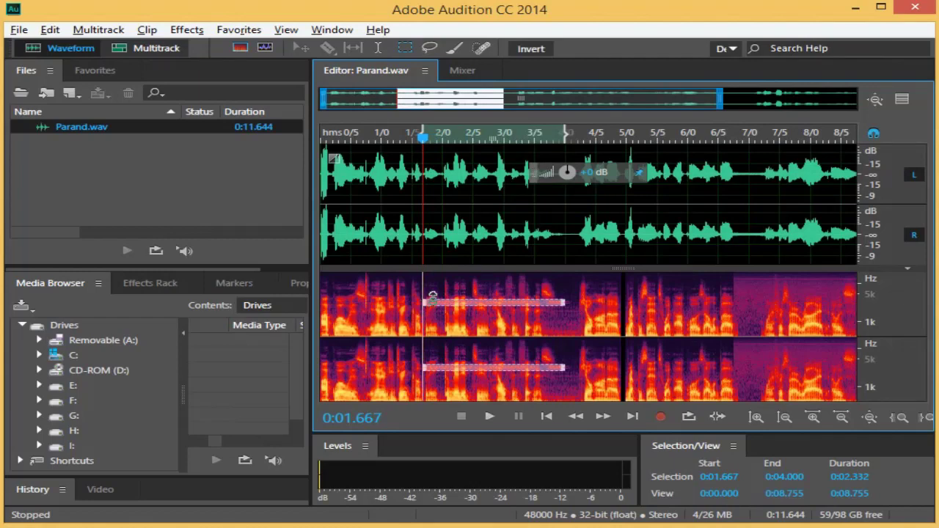
pyautogui.moveTo(566, 178); pyautogui.dragTo(534, 180)
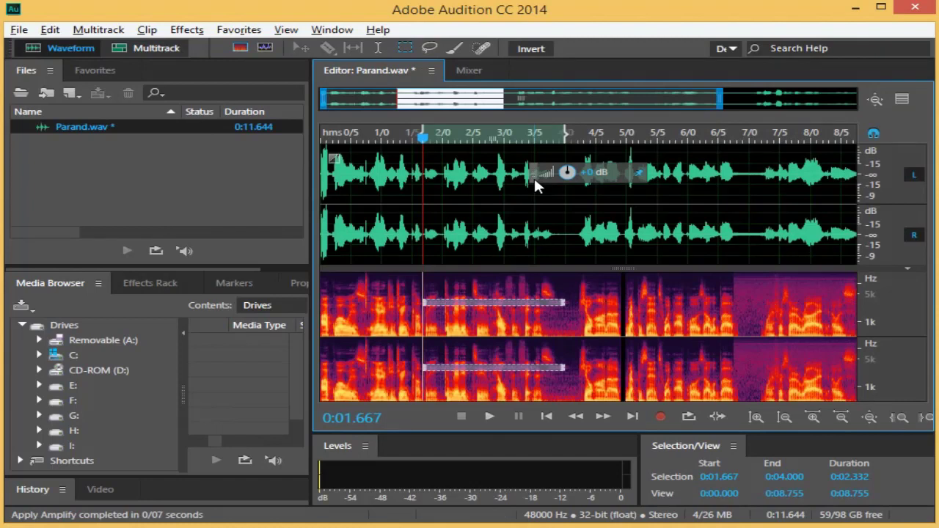
pyautogui.click(453, 174)
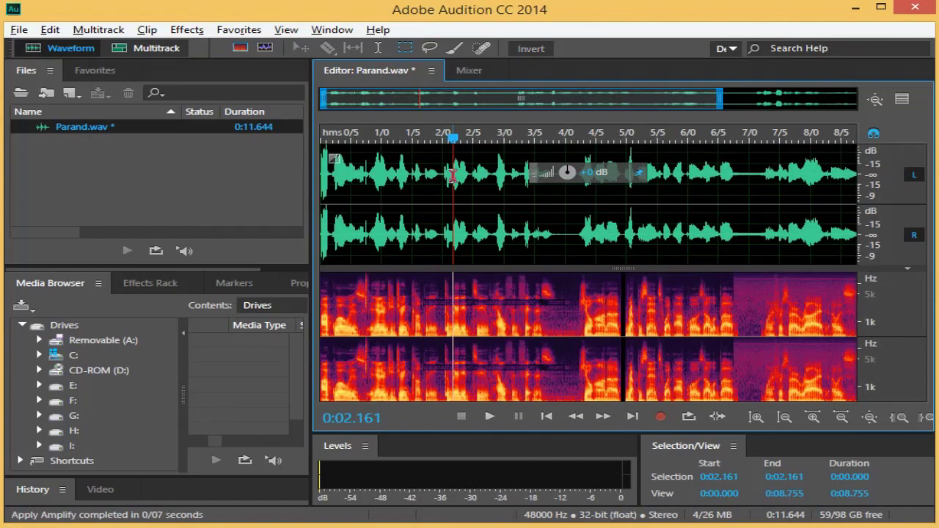
pyautogui.moveTo(453, 174); pyautogui.dragTo(502, 176)
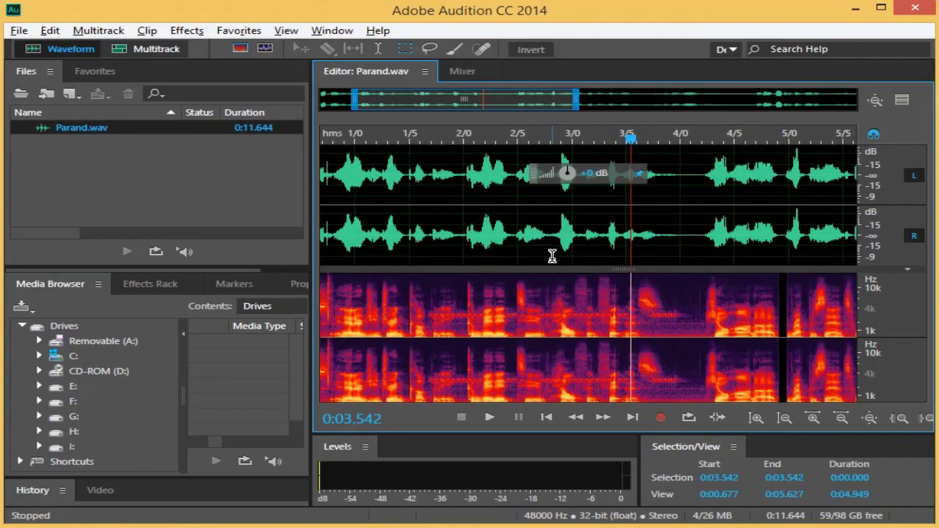
# Lasso the noise band from about 0:01.646 to 0:04.021, then move the selection up and back down to the lowest frequencies
pyautogui.click(428, 56)
pyautogui.click(477, 327)
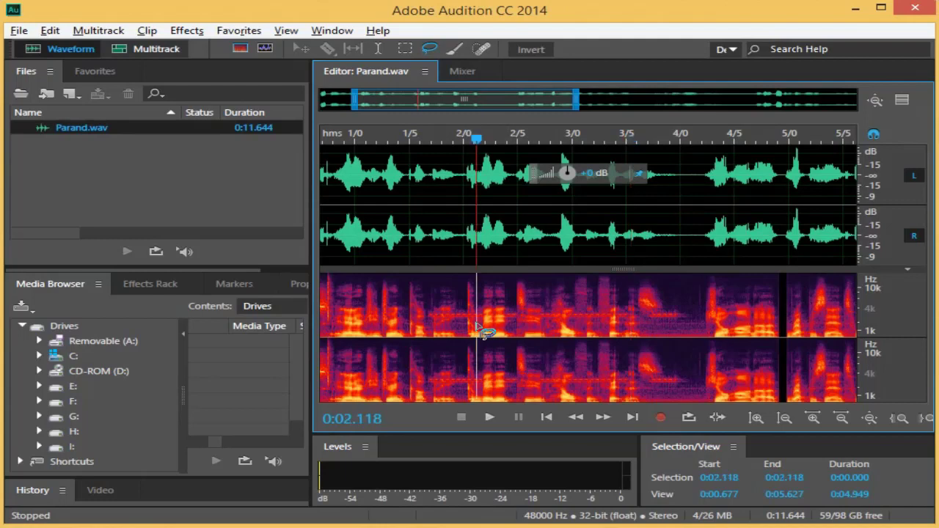
pyautogui.moveTo(476, 328)
pyautogui.mouseDown()
pyautogui.moveTo(424, 315)
pyautogui.moveTo(430, 306)
pyautogui.moveTo(657, 303)
pyautogui.moveTo(681, 317)
pyautogui.moveTo(639, 328)
pyautogui.moveTo(476, 323)
pyautogui.mouseUp()
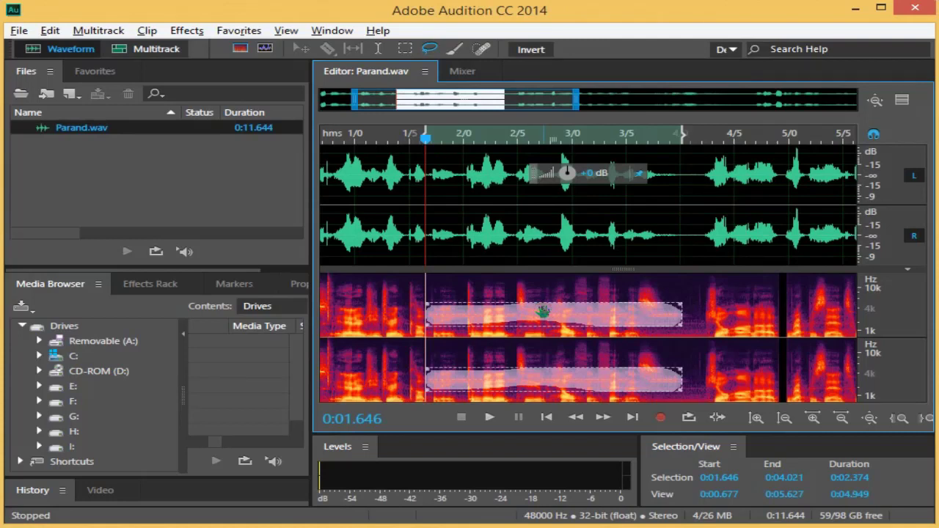
pyautogui.moveTo(542, 312); pyautogui.dragTo(543, 277)
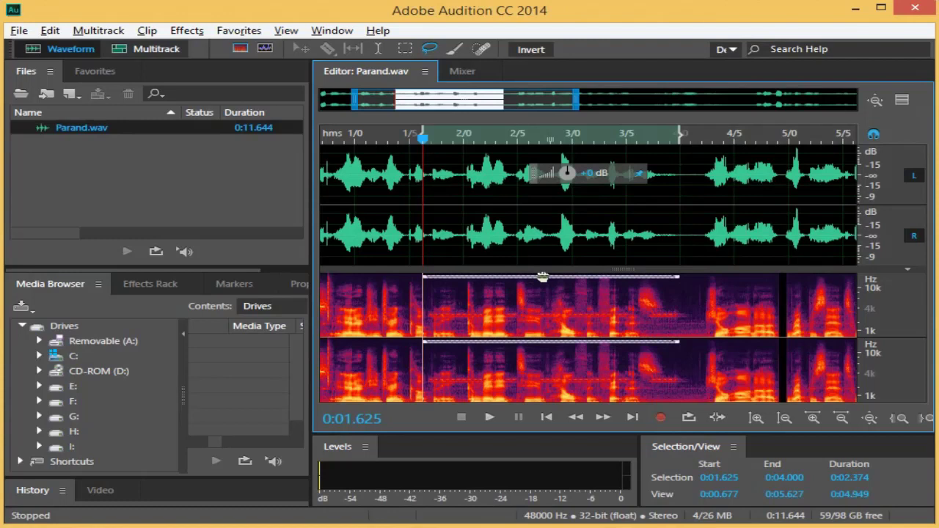
pyautogui.moveTo(542, 277); pyautogui.dragTo(542, 324)
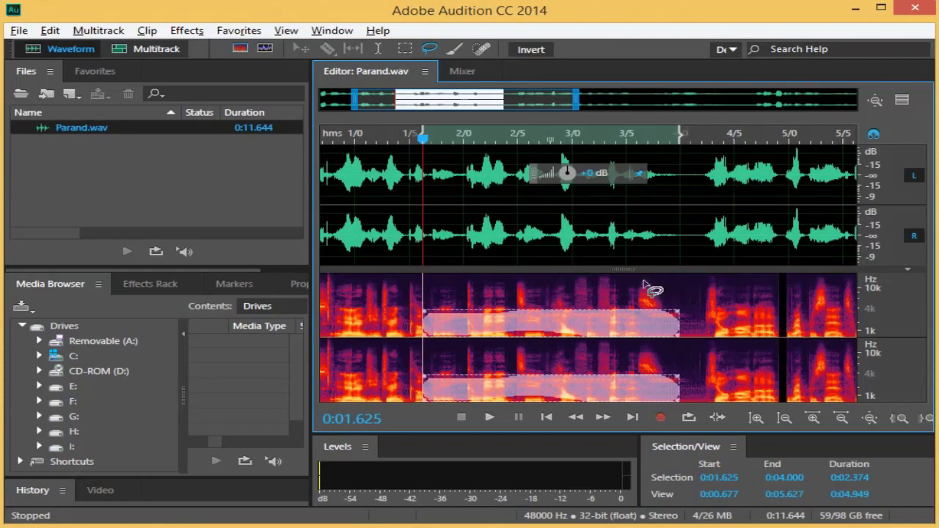
# Select the entire visible waveform range, clear it, and select the narrower visible range from 0:00.139 to 0:03.860
pyautogui.click(460, 233)
pyautogui.doubleClick(460, 233)
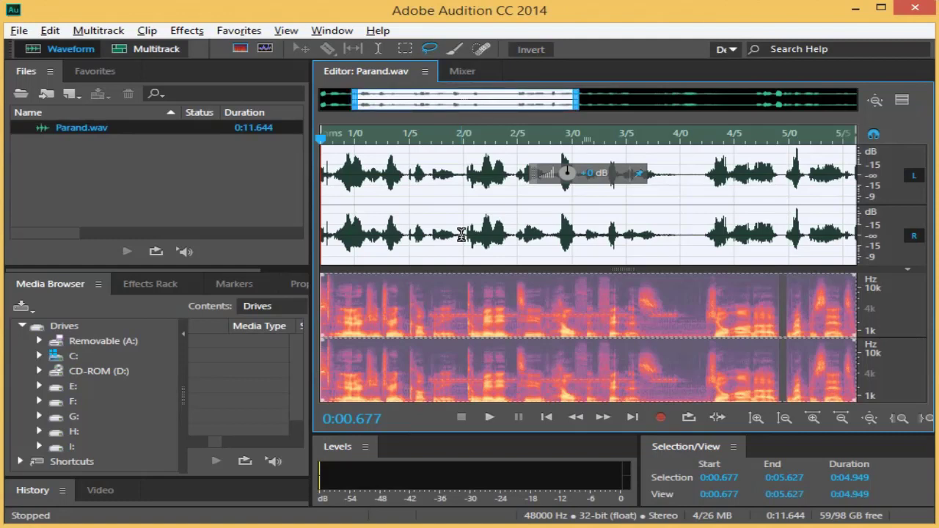
pyautogui.click(461, 234)
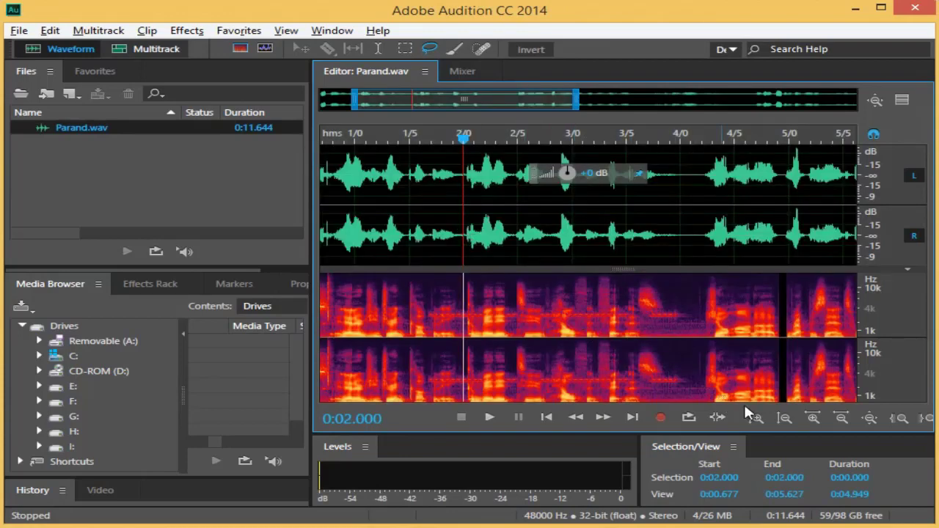
pyautogui.click(812, 418)
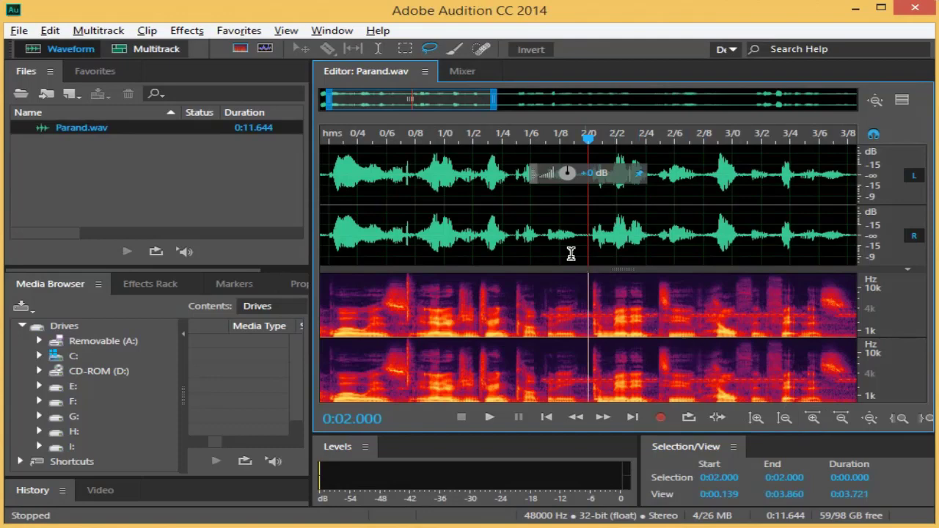
pyautogui.doubleClick(557, 234)
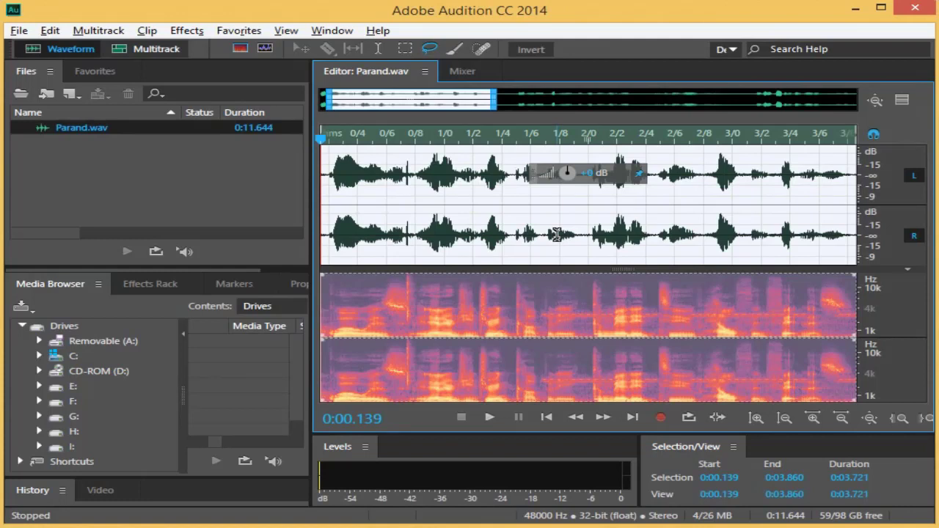
pyautogui.click(841, 418)
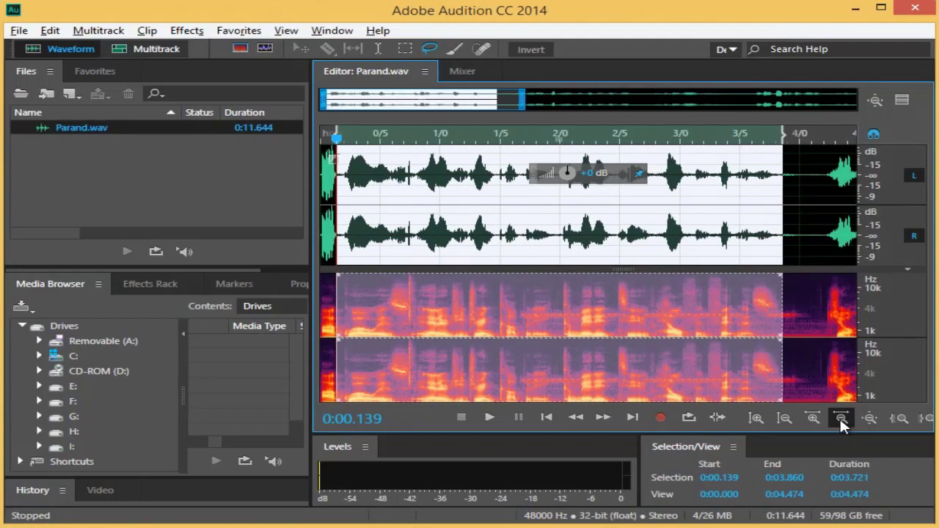
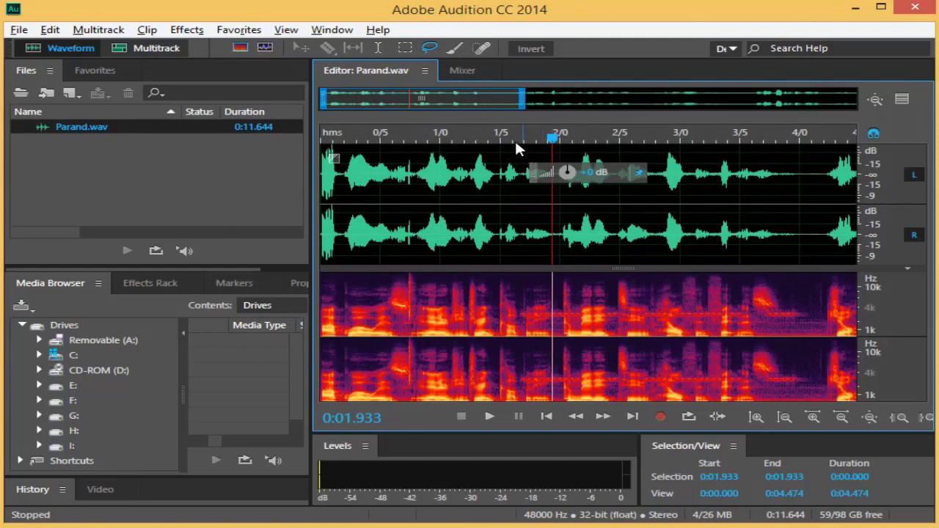
# Switch to the Paintbrush Selection tool and set its brush size to 10 px
pyautogui.click(454, 50)
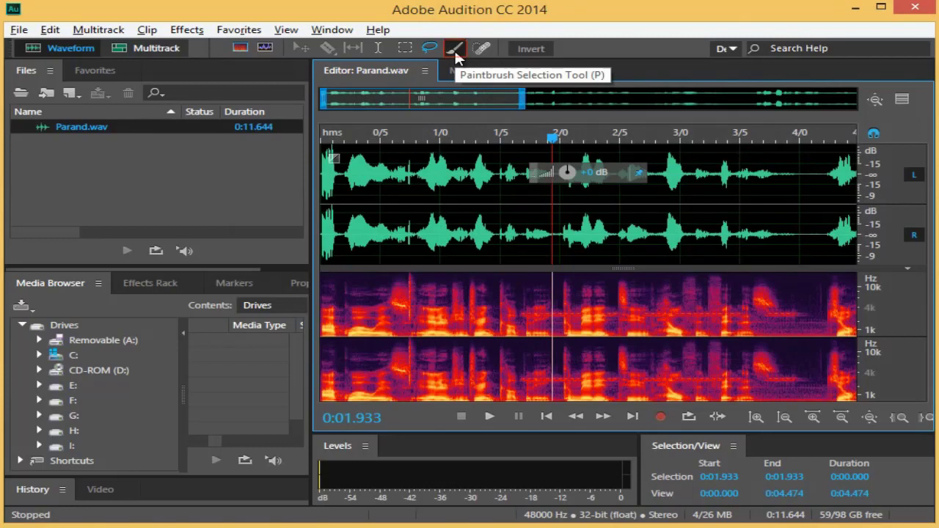
pyautogui.click(455, 52)
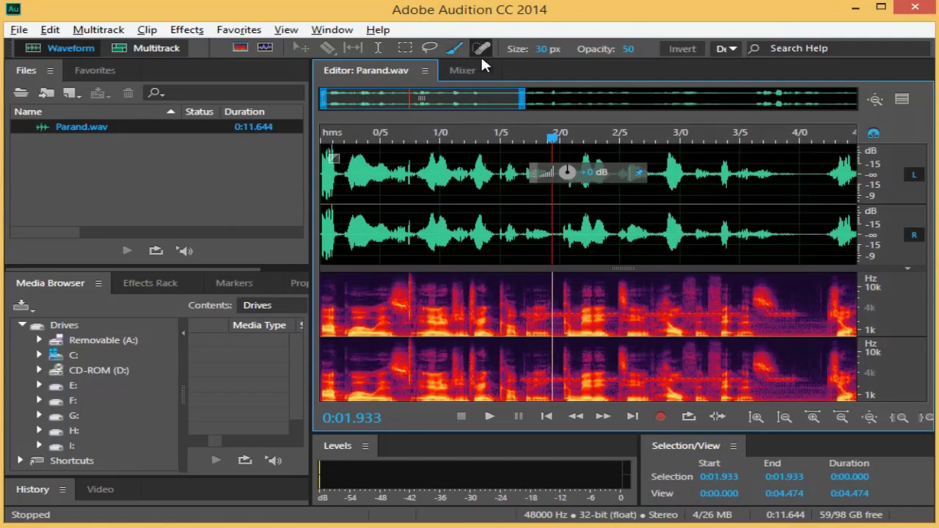
pyautogui.click(541, 48)
pyautogui.write('40')
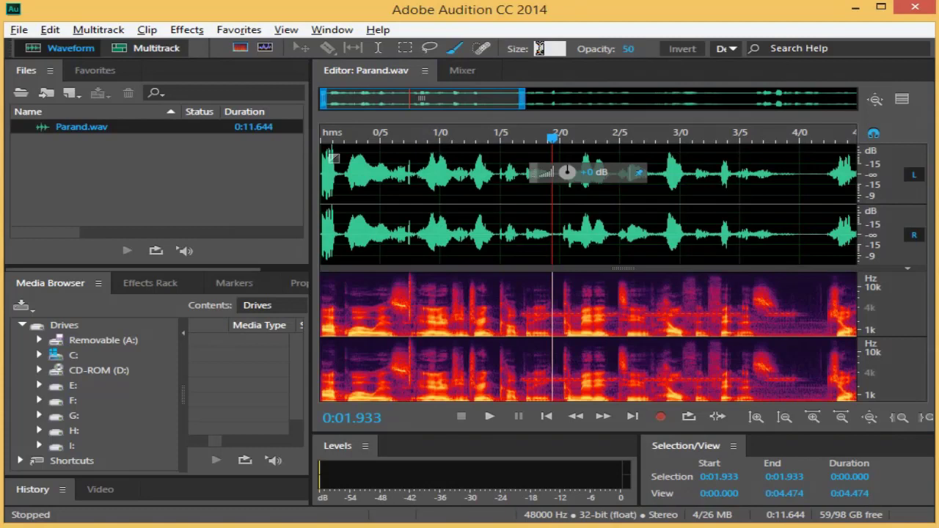
pyautogui.press('Return')
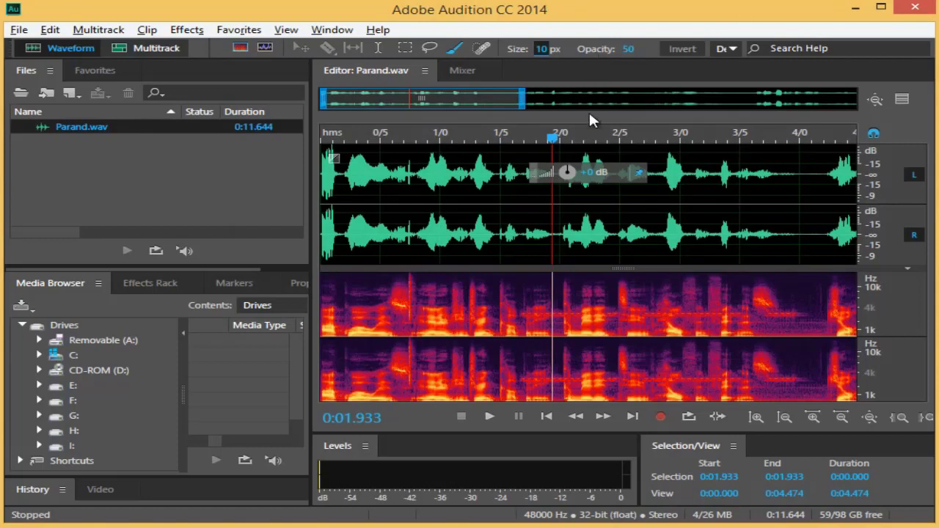
# Paint a selection over the noise band from about 0:01.633 to 0:04.001, invert it and clear it
pyautogui.moveTo(520, 314); pyautogui.dragTo(795, 314)
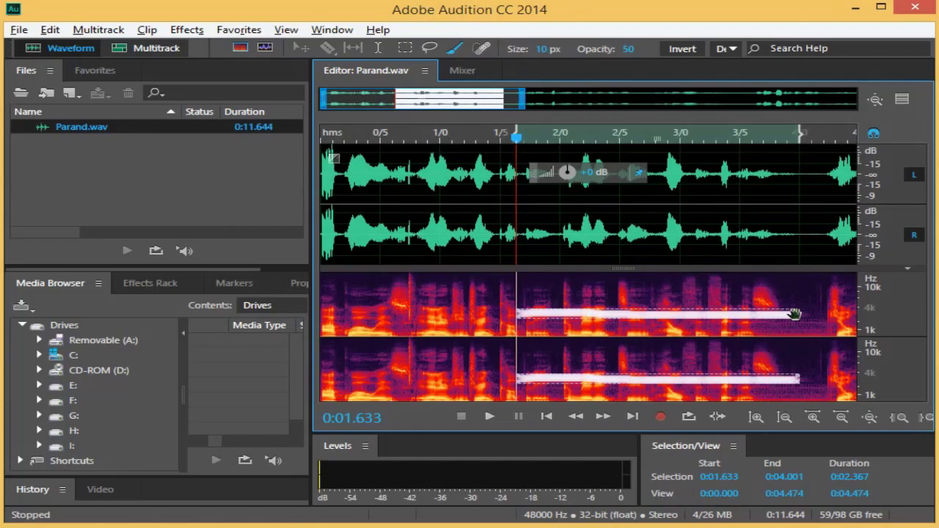
pyautogui.click(697, 51)
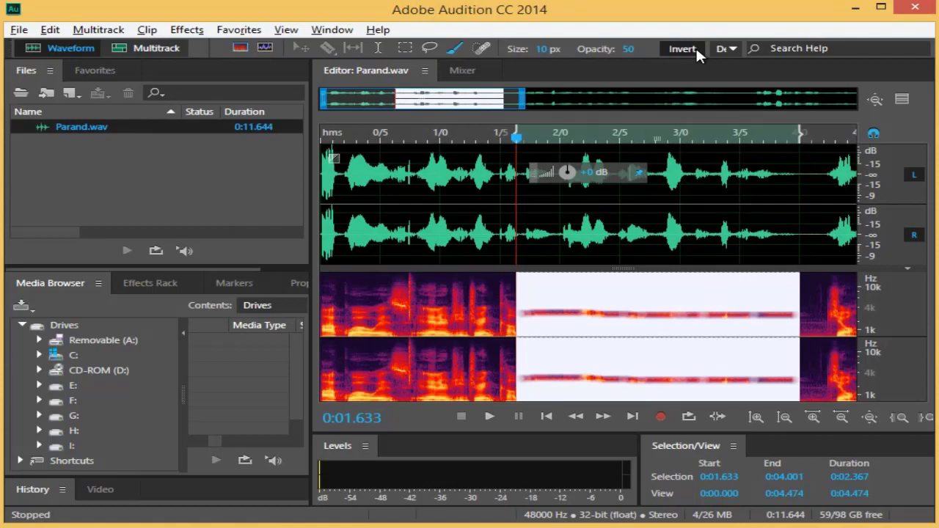
pyautogui.click(454, 309)
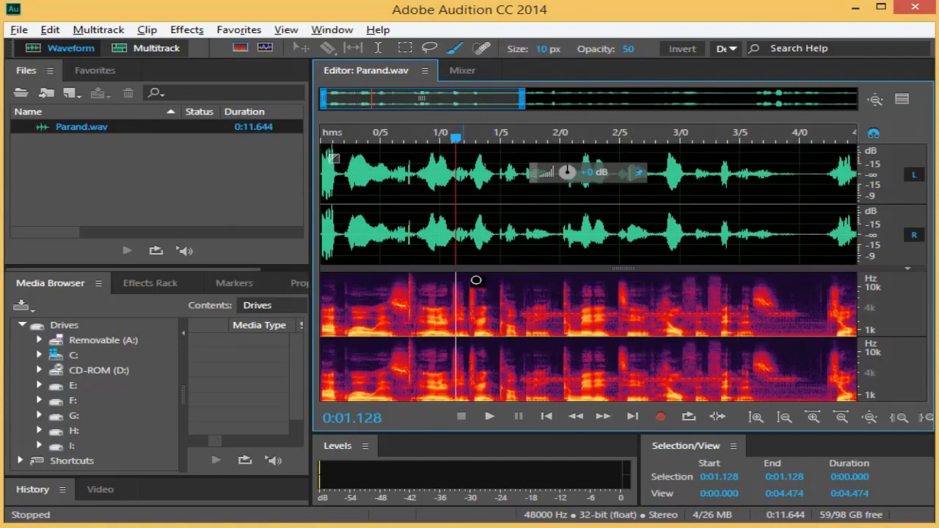
# Set the brush opacity to 25, paint over the noise band from about 0:01.657 to 0:04.001, and clear the selection
pyautogui.click(628, 49)
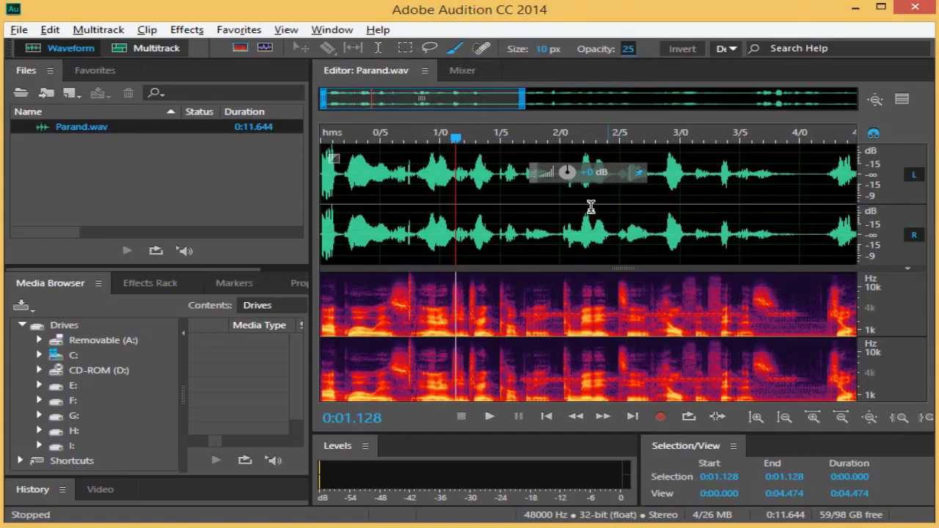
pyautogui.moveTo(522, 316); pyautogui.dragTo(795, 314)
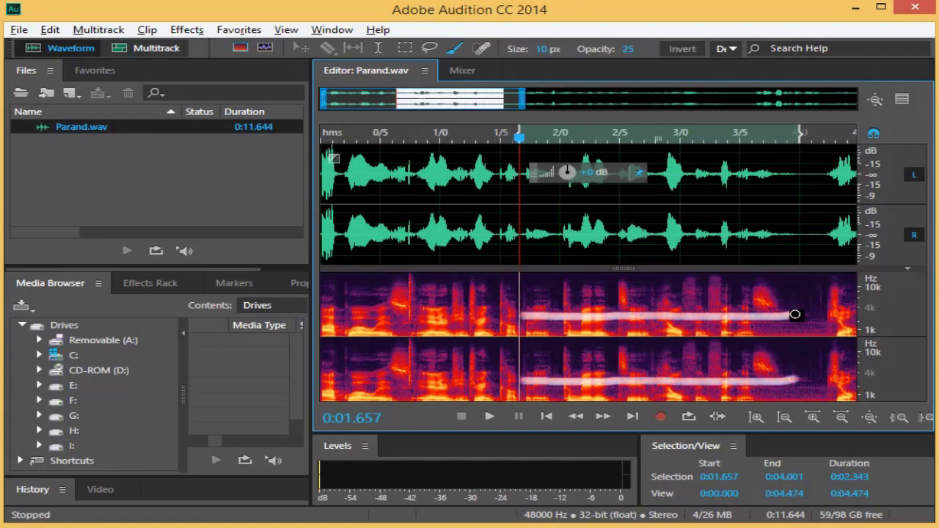
pyautogui.moveTo(794, 314); pyautogui.dragTo(793, 314)
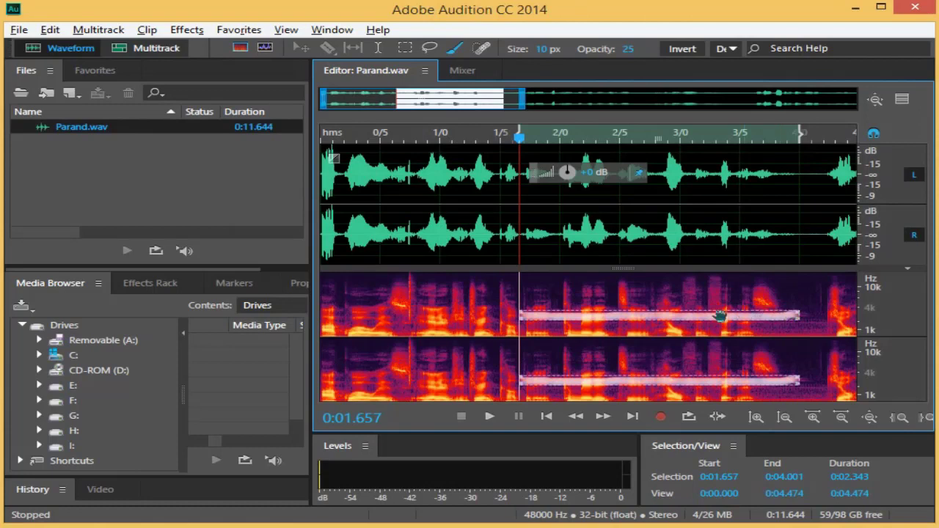
pyautogui.click(476, 316)
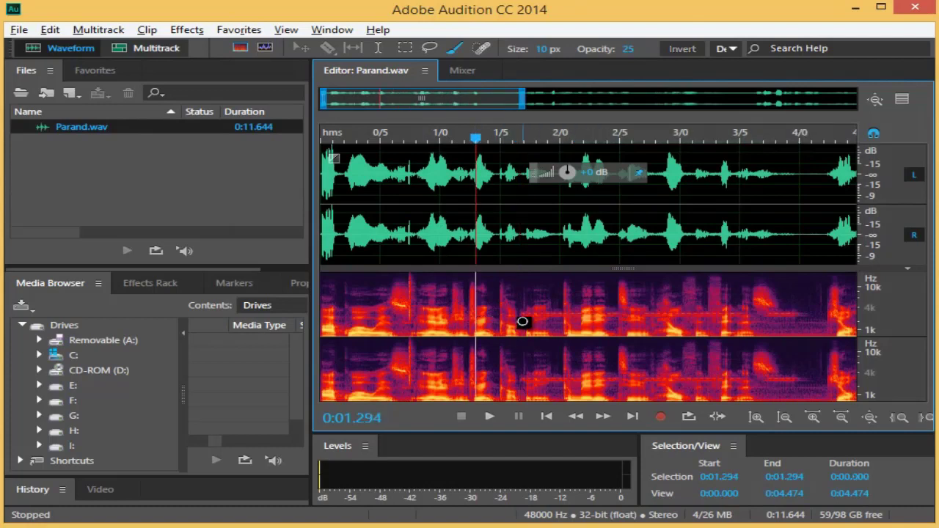
# Paint a looping freehand selection across the spectral display from about 0:01.681 to 0:03.583
pyautogui.moveTo(523, 316)
pyautogui.mouseDown()
pyautogui.moveTo(636, 315)
pyautogui.moveTo(642, 298)
pyautogui.moveTo(627, 296)
pyautogui.moveTo(612, 309)
pyautogui.moveTo(621, 322)
pyautogui.moveTo(745, 311)
pyautogui.moveTo(709, 301)
pyautogui.moveTo(682, 308)
pyautogui.moveTo(673, 330)
pyautogui.mouseUp()
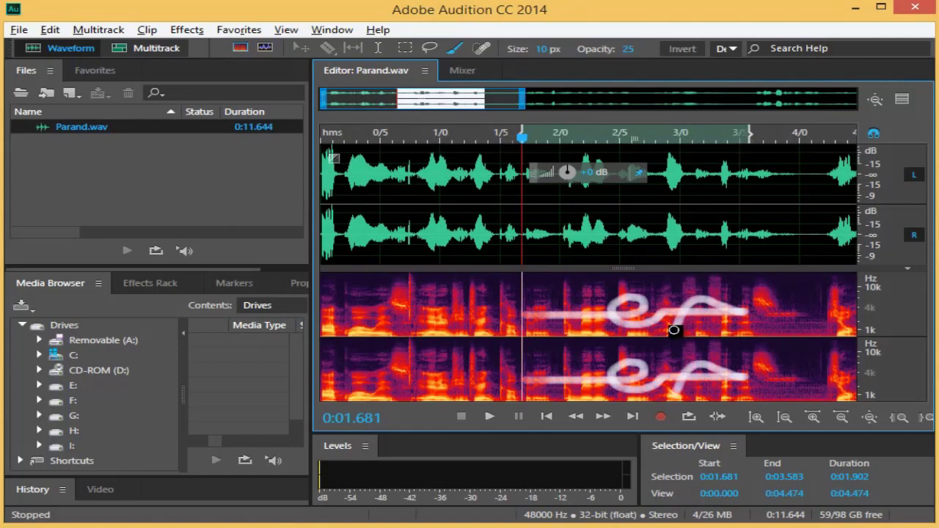
pyautogui.moveTo(673, 330); pyautogui.dragTo(673, 330)
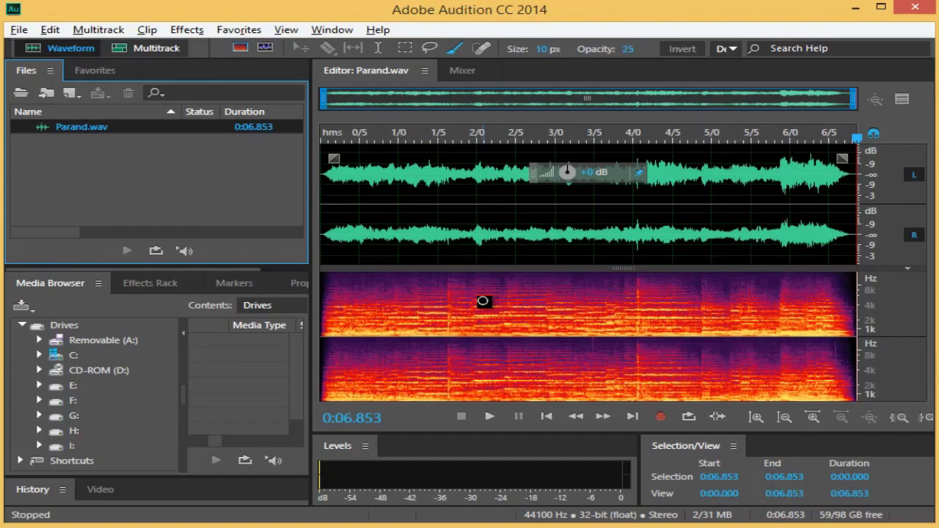
# Play the 0:06.853 Parand.wav from 0:01.317 to listen for the clicks, and stop at about 0:05.049
pyautogui.click(423, 135)
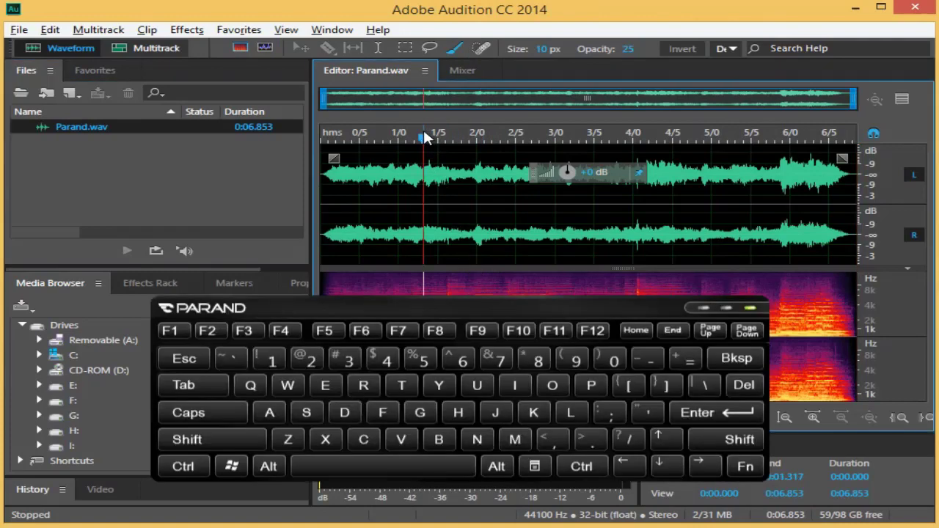
pyautogui.press('space')
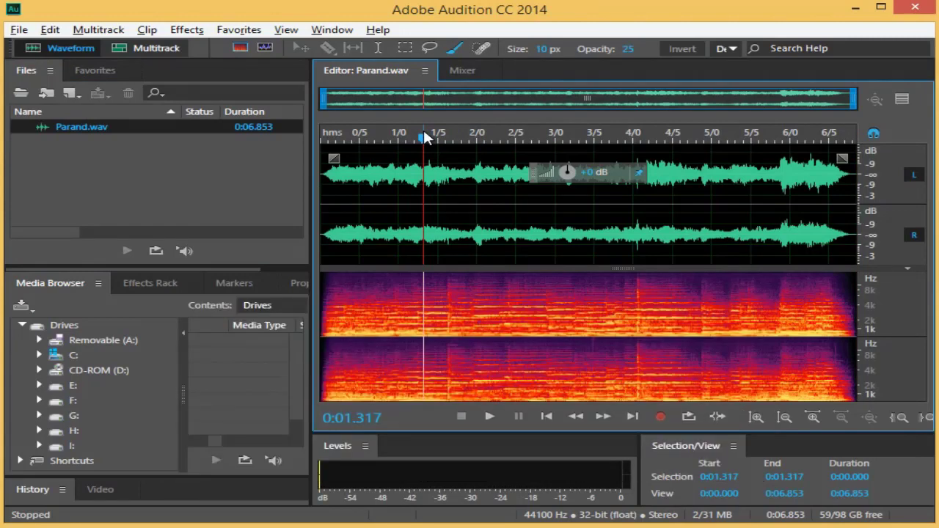
pyautogui.press('space')
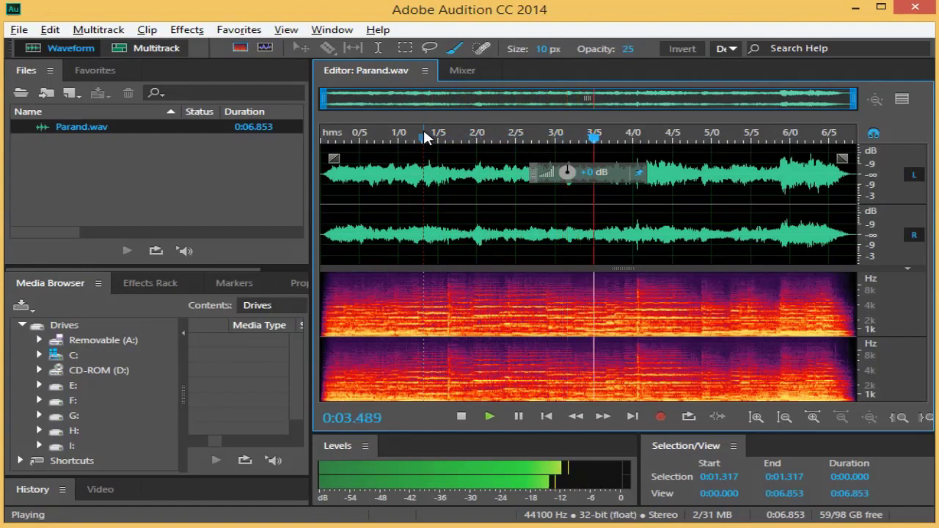
pyautogui.press('space')
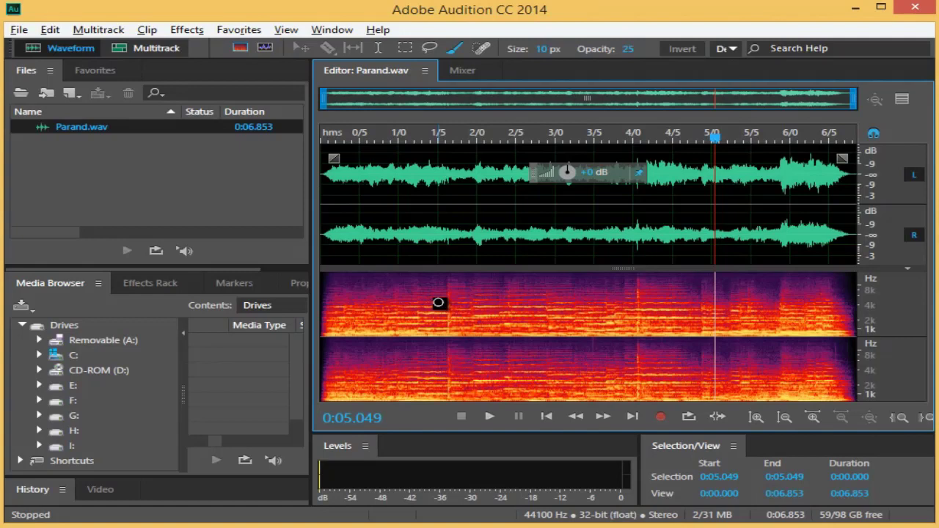
# Switch to the Spot Healing Brush tool and set its brush size to 10 px
pyautogui.click(481, 49)
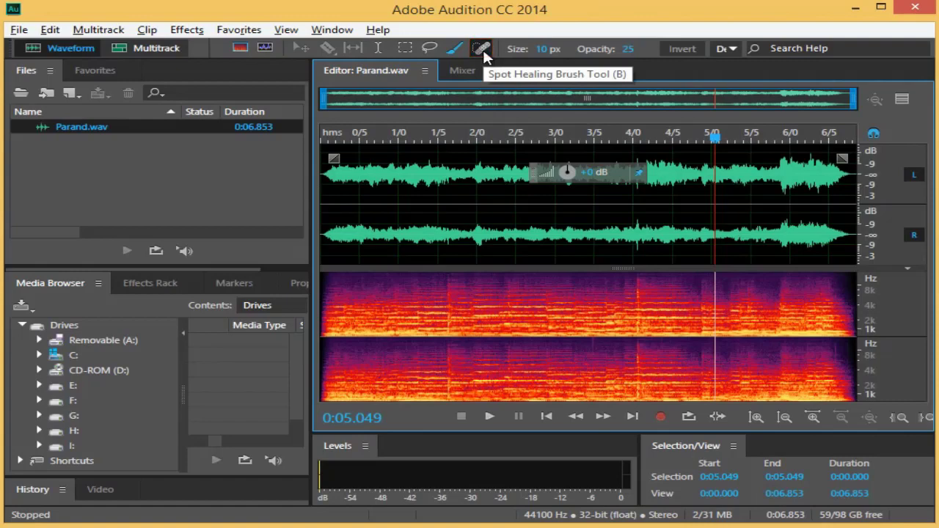
pyautogui.click(481, 49)
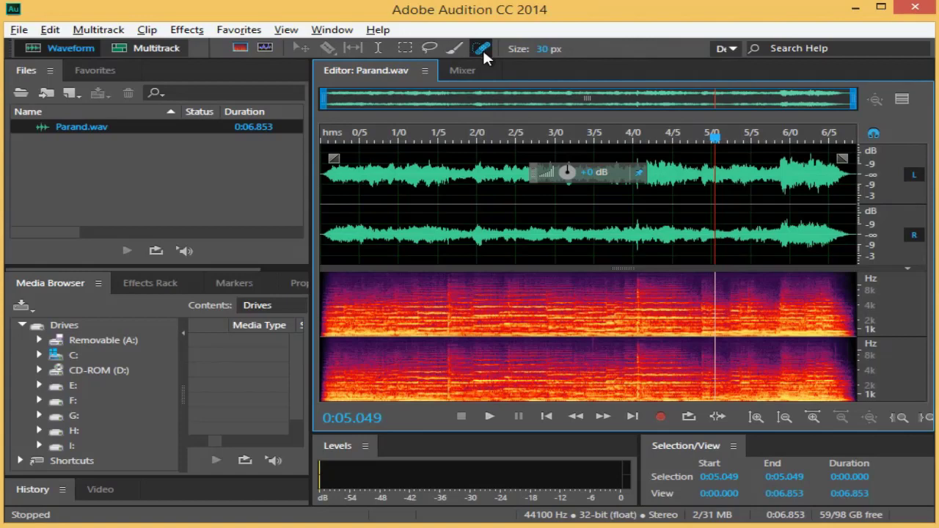
pyautogui.press('b')
pyautogui.click(543, 48)
pyautogui.write('40')
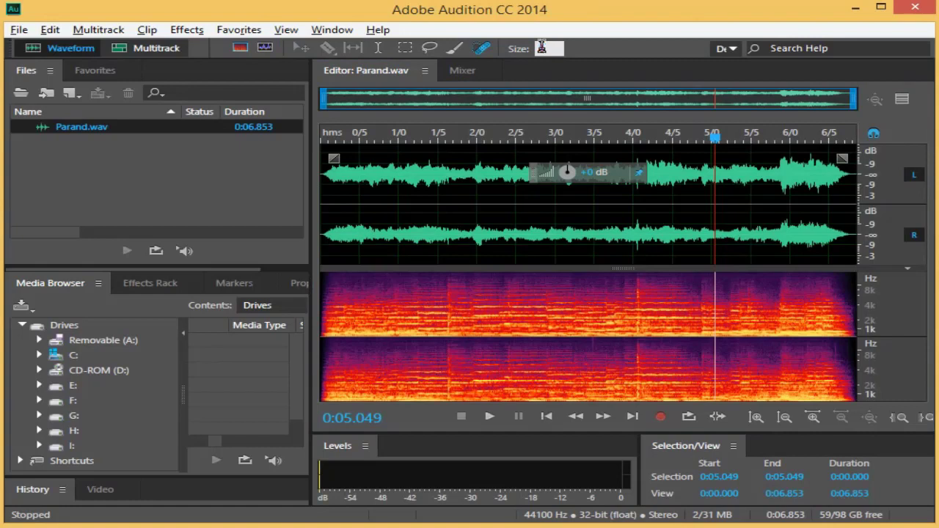
pyautogui.press('Return')
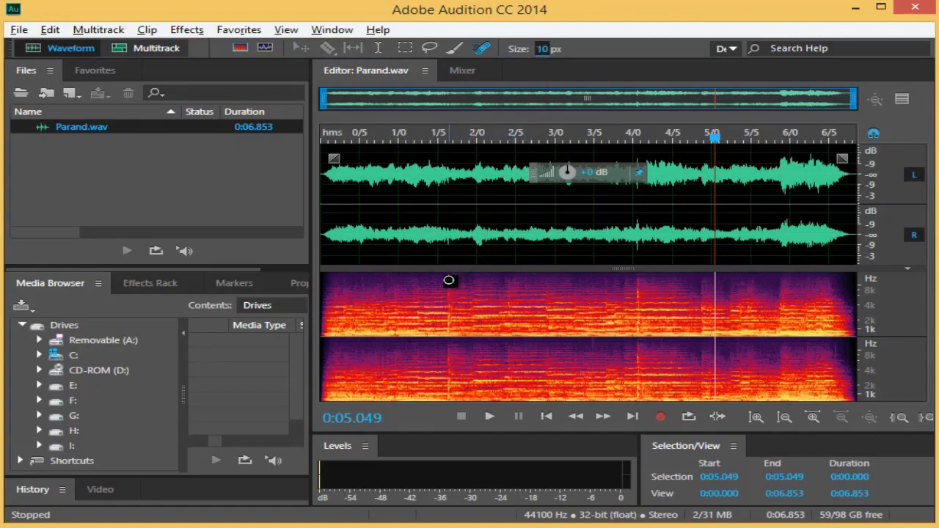
# Heal the vertical click noise at about 0:01.6 in the spectral display, and play the audio from 0:01.208
pyautogui.moveTo(448, 280); pyautogui.dragTo(448, 345)
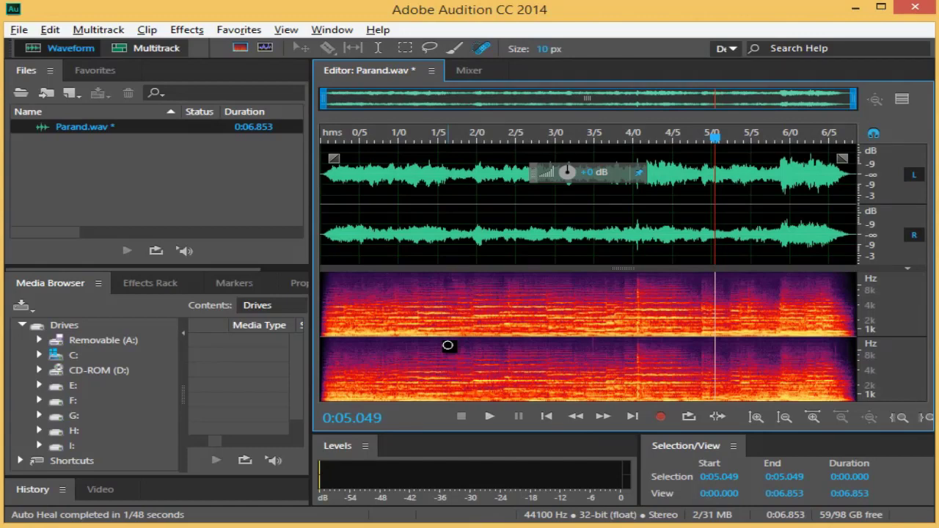
pyautogui.click(416, 144)
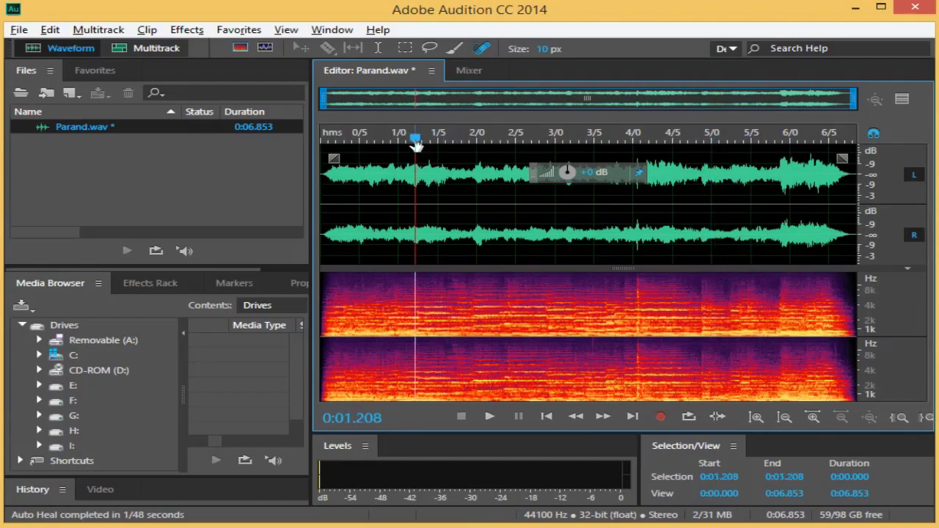
pyautogui.press('space')
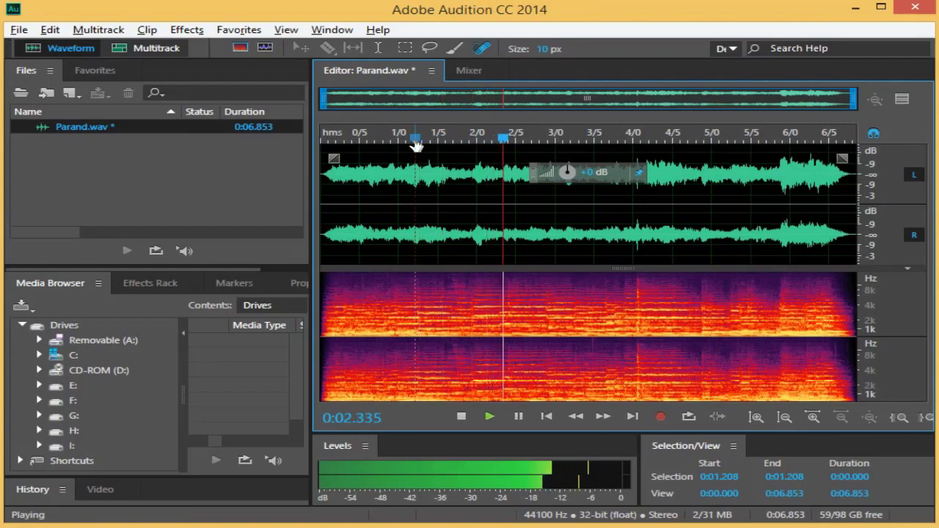
# Stop playback and paint over the vertical click near 4 seconds in the upper spectrogram with the 10 px Spot Healing Brush
pyautogui.press('space')
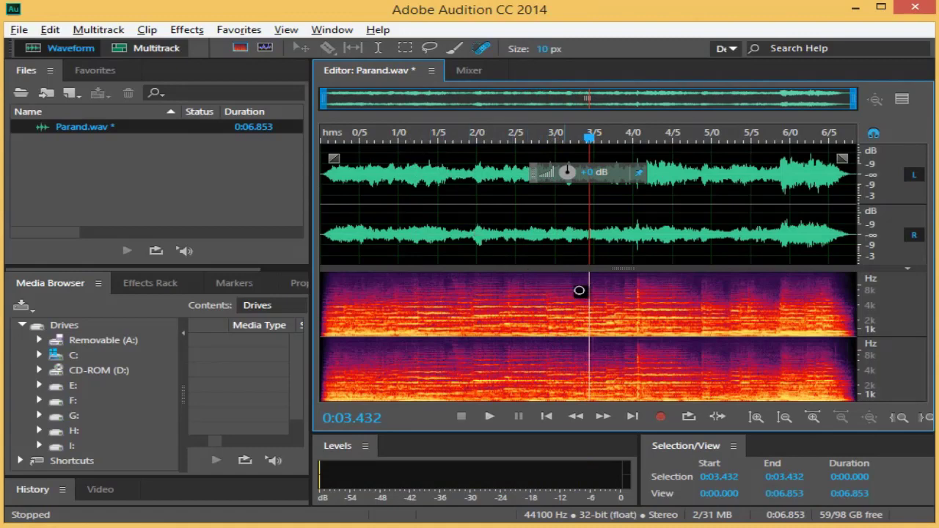
pyautogui.moveTo(635, 278); pyautogui.dragTo(633, 344)
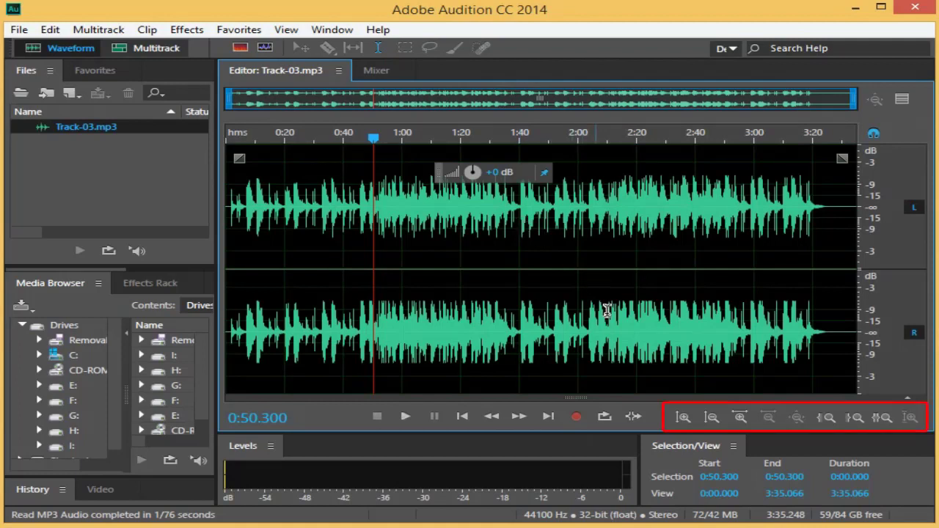
# Zoom in on the amplitude of the Track-03.mp3 waveform and zoom back out to the original vertical scale, twice
pyautogui.click(682, 417)
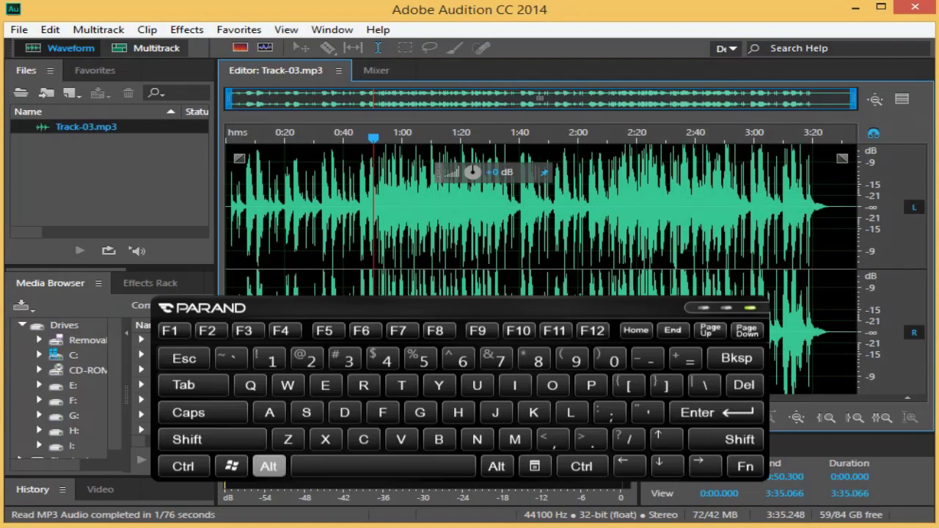
pyautogui.hotkey('alt', '=')
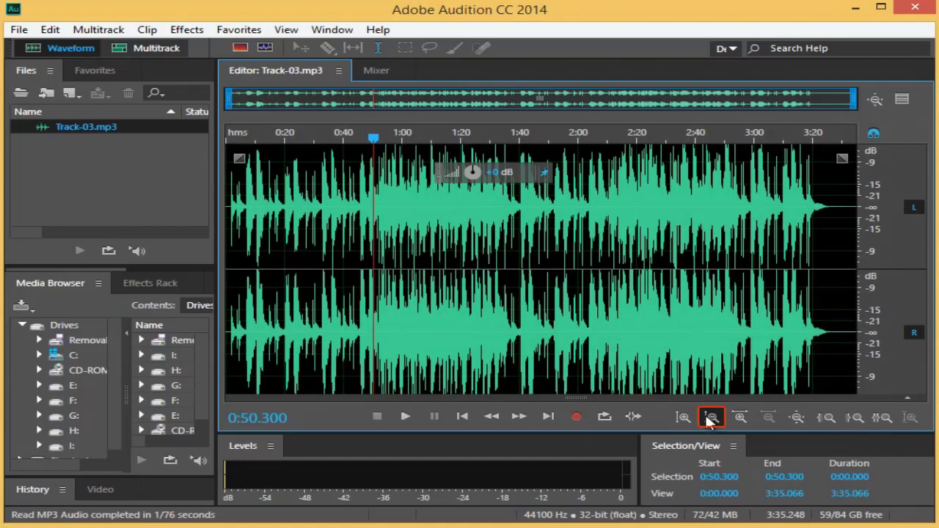
pyautogui.click(709, 417)
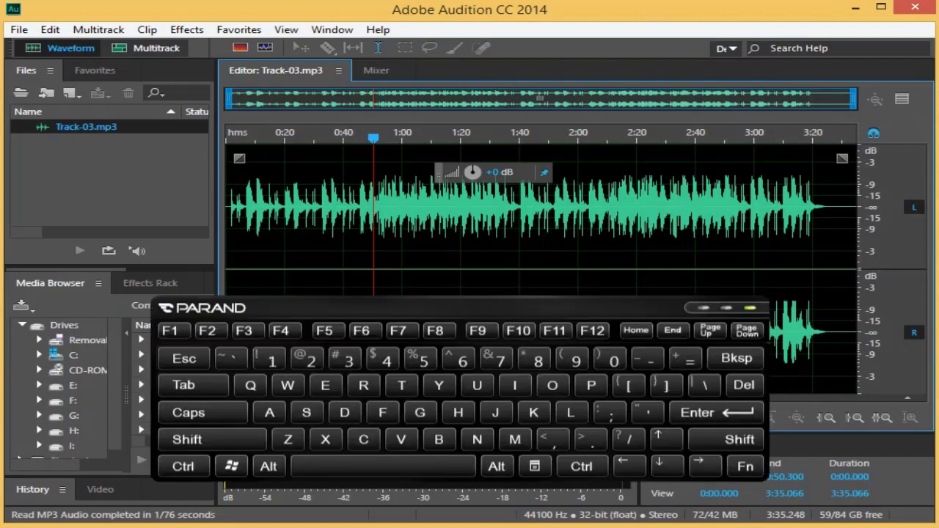
pyautogui.hotkey('alt', '-')
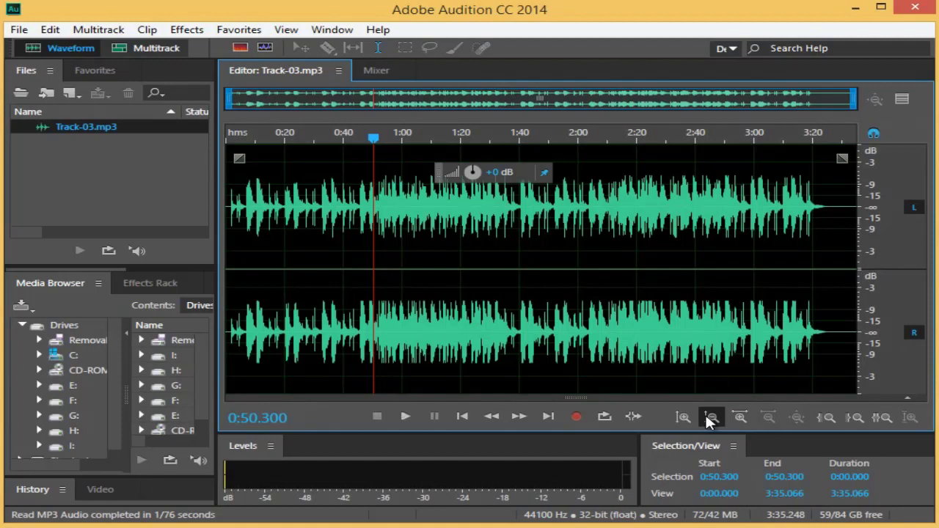
pyautogui.click(686, 417)
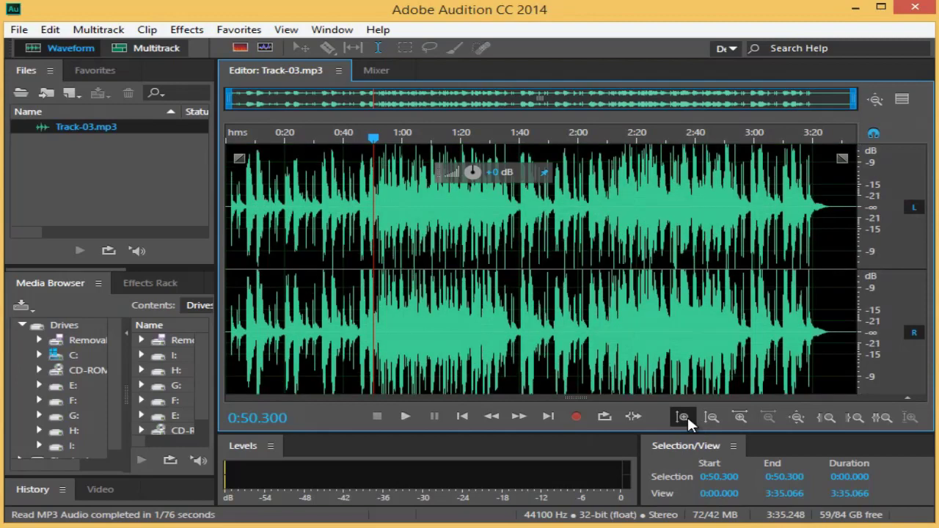
pyautogui.click(686, 417)
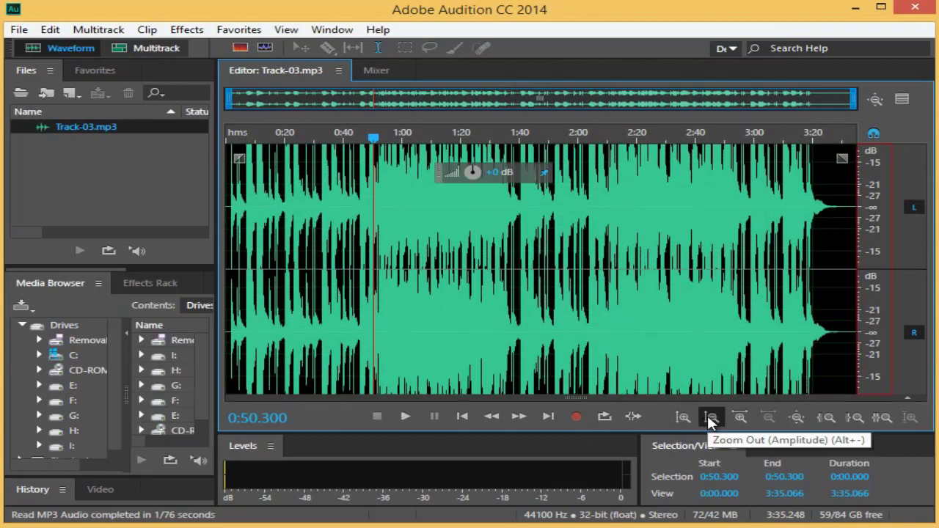
pyautogui.click(709, 417)
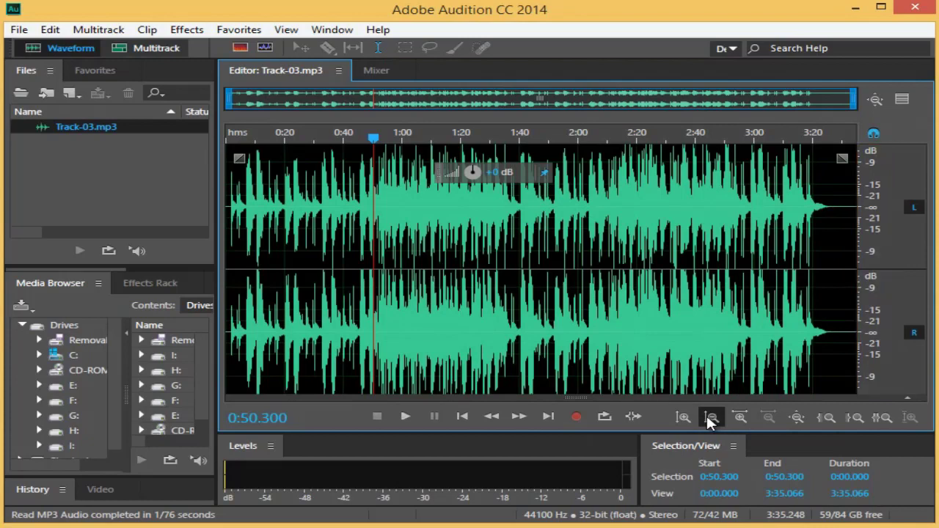
pyautogui.click(709, 417)
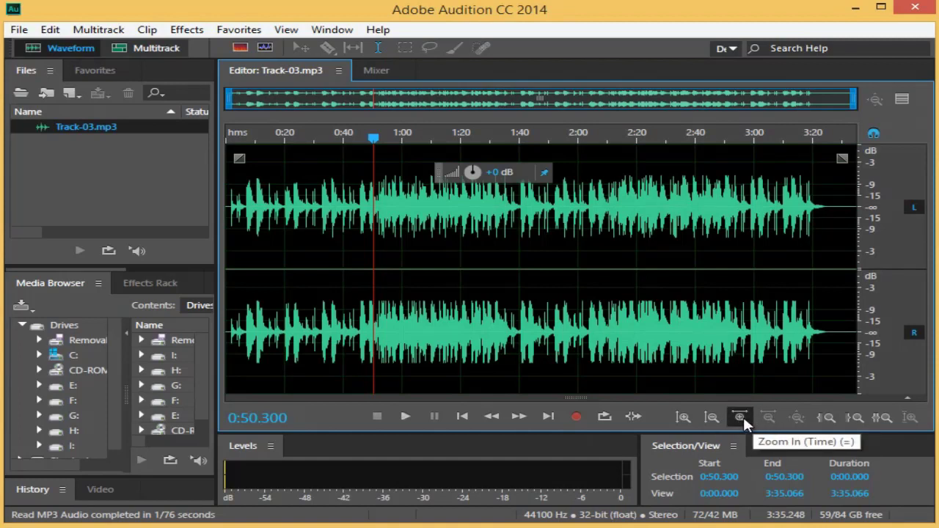
# Zoom in and out along the time axis around the playhead until roughly 39 seconds of Track-03.mp3 fill the view
pyautogui.click(741, 417)
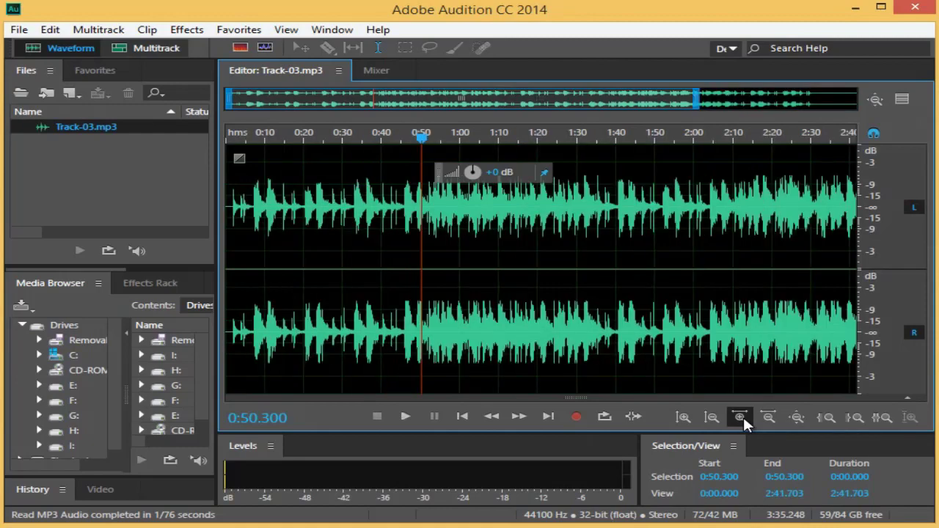
pyautogui.click(740, 417)
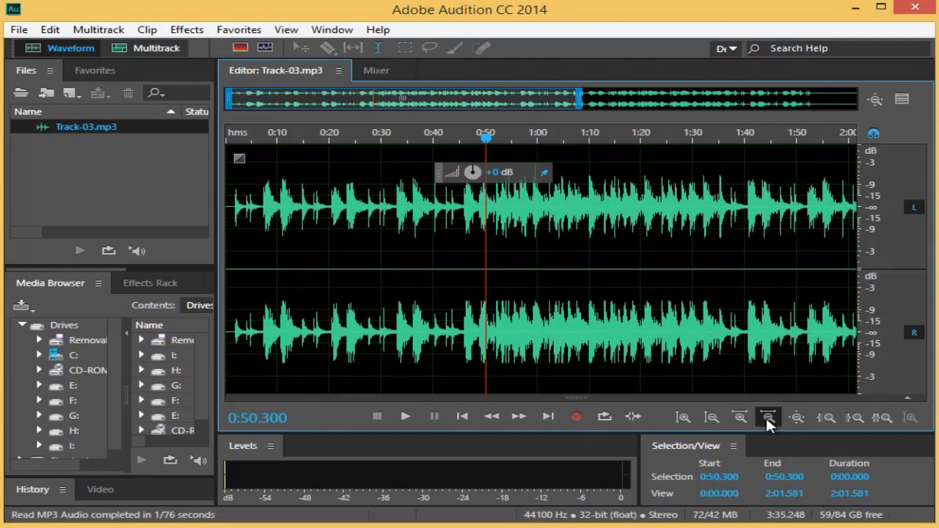
pyautogui.click(767, 417)
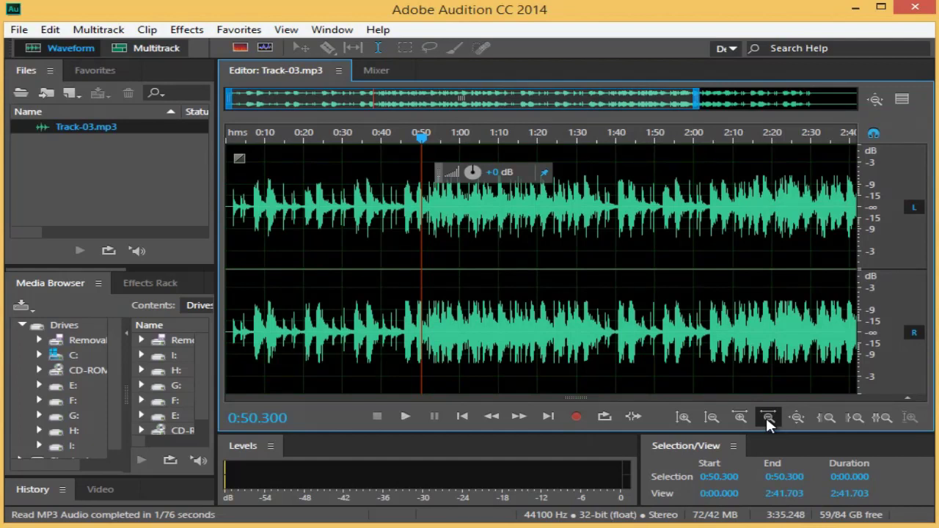
pyautogui.click(740, 416)
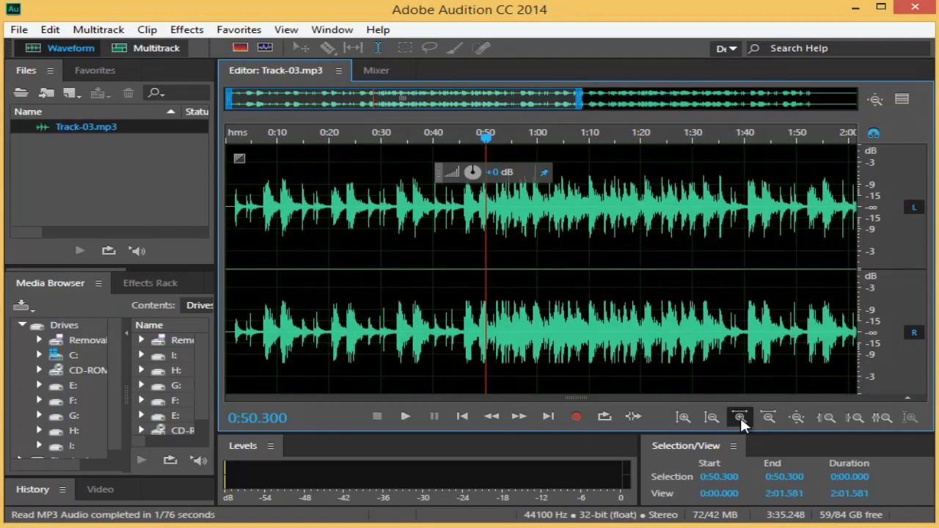
pyautogui.click(740, 418)
pyautogui.click(740, 417)
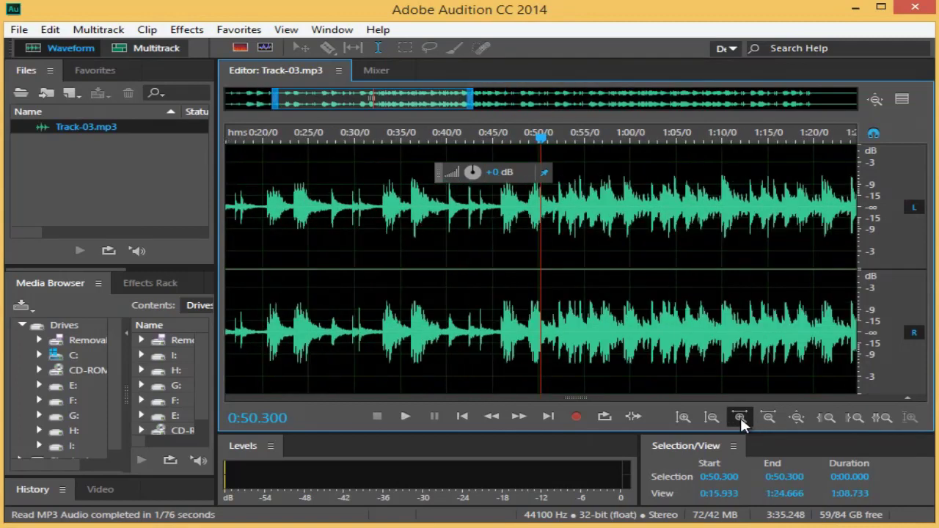
pyautogui.click(741, 417)
pyautogui.click(740, 417)
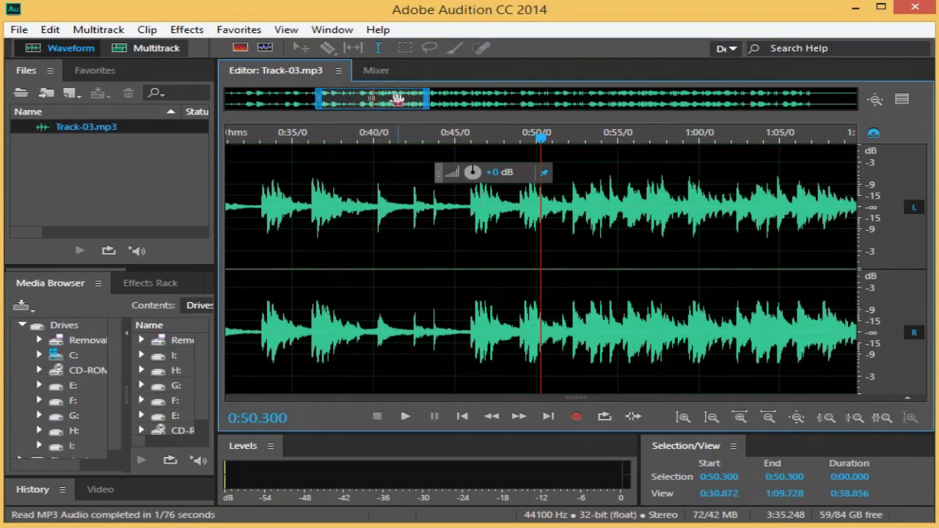
# Shift the visible range in the overview slightly later, shorten it to about 30 seconds, and restore the full-track view
pyautogui.moveTo(397, 98)
pyautogui.mouseDown()
pyautogui.moveTo(518, 105)
pyautogui.moveTo(404, 103)
pyautogui.mouseUp()
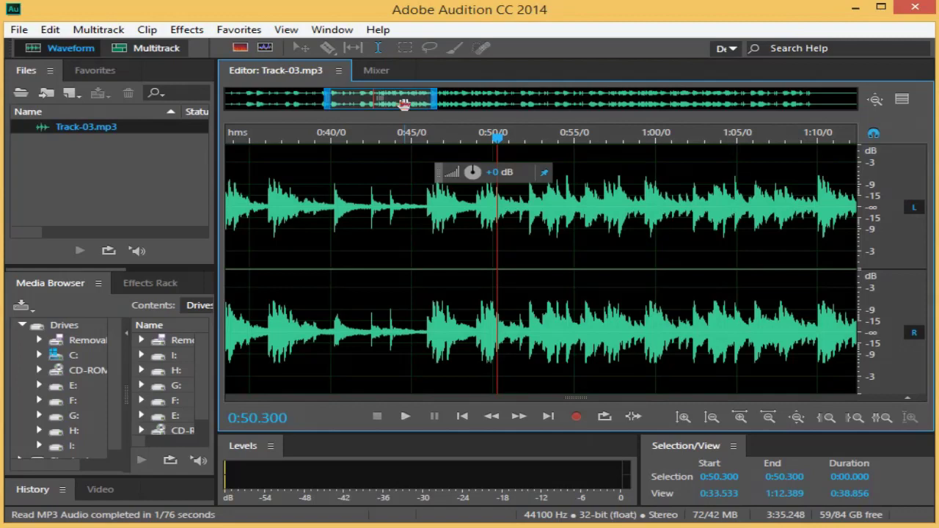
pyautogui.moveTo(435, 114); pyautogui.dragTo(406, 108)
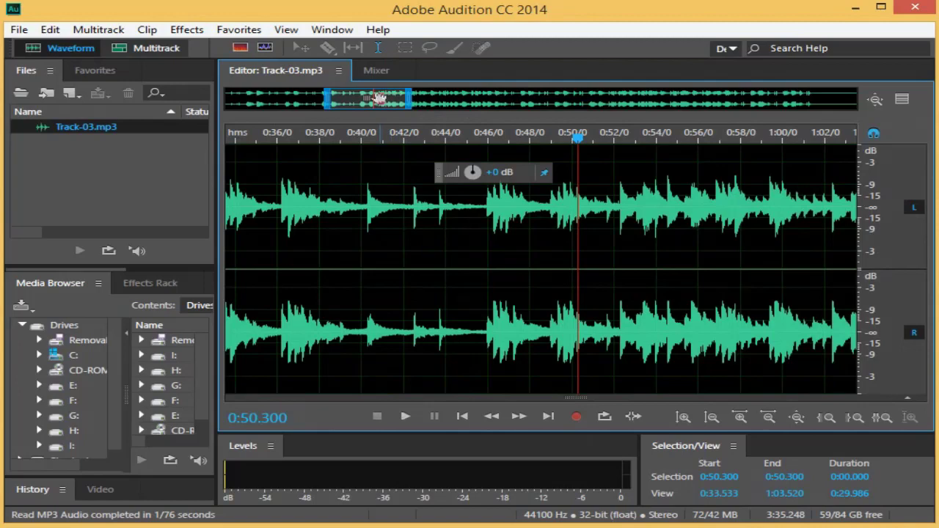
pyautogui.doubleClick(379, 98)
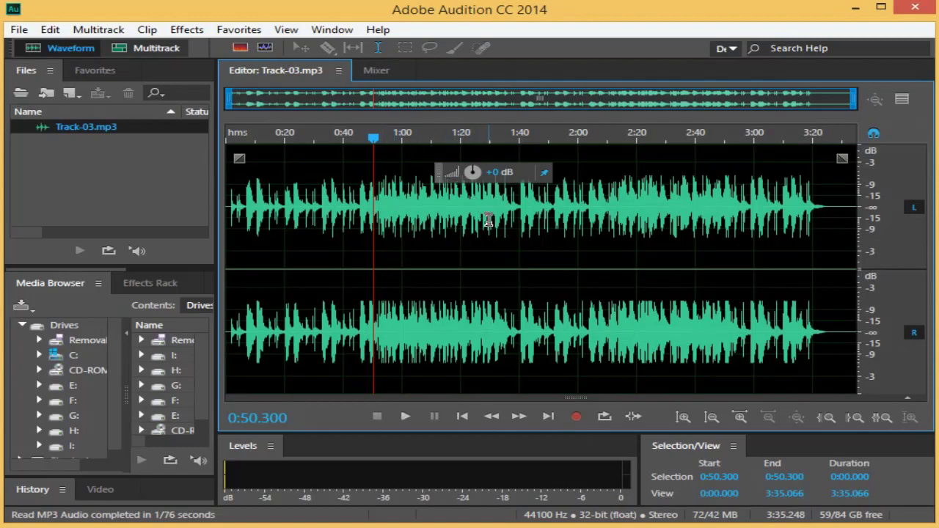
# Zoom in on the time axis and zoom back out to the full track, twice
pyautogui.scroll(4, 487, 221)
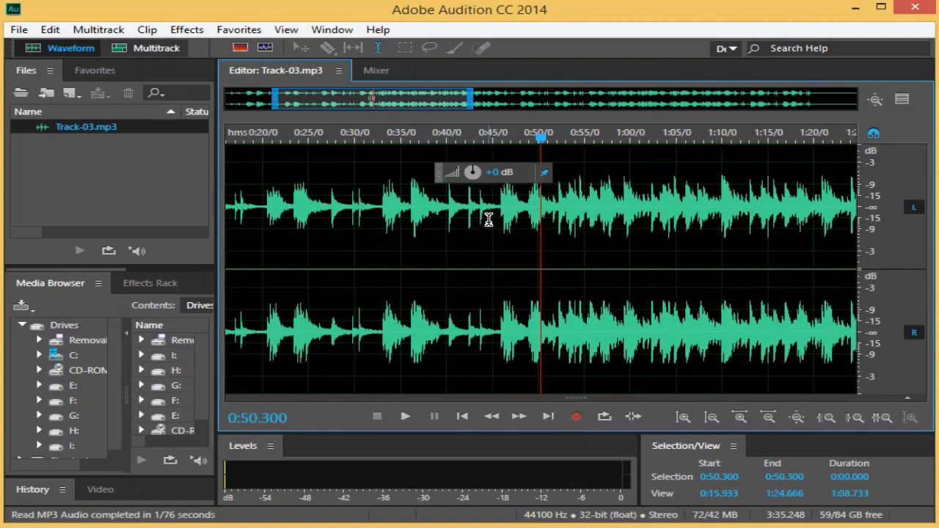
pyautogui.click(796, 417)
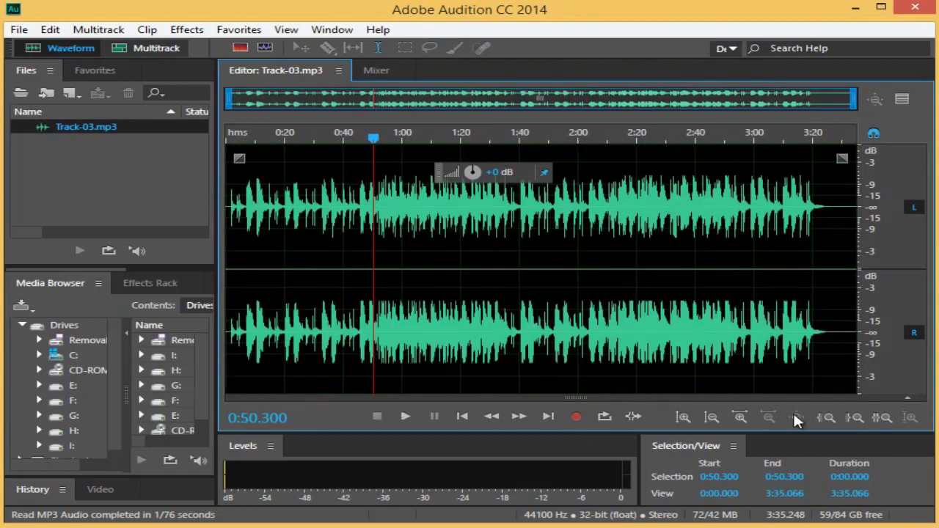
pyautogui.click(739, 412)
pyautogui.click(738, 412)
pyautogui.click(738, 412)
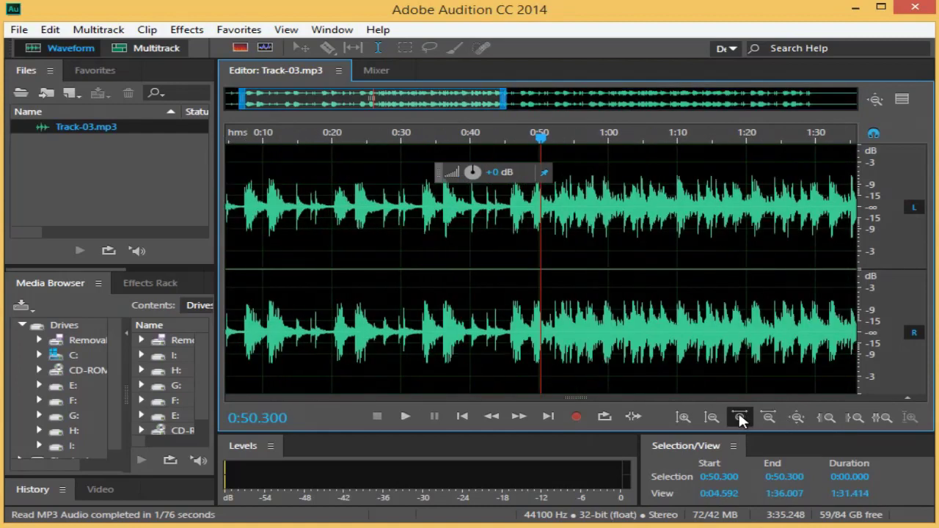
pyautogui.click(873, 100)
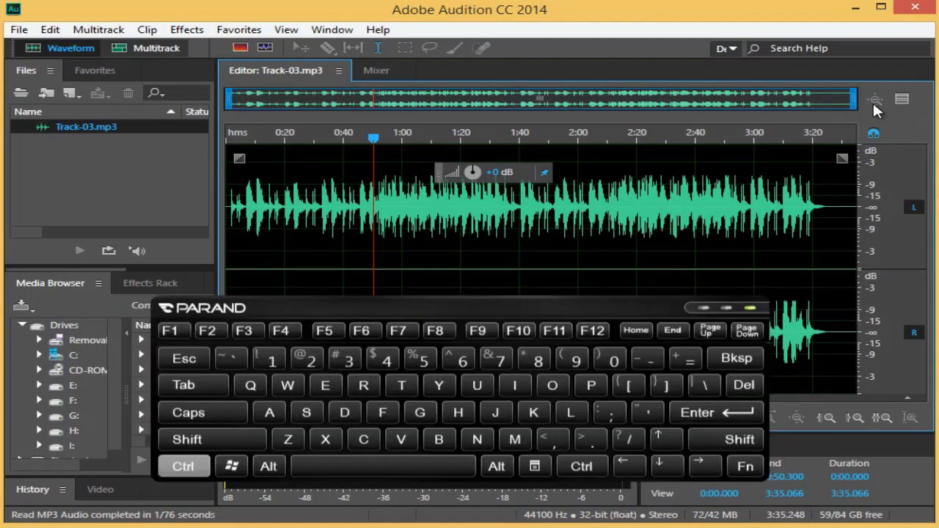
pyautogui.hotkey('ctrl', '\\')
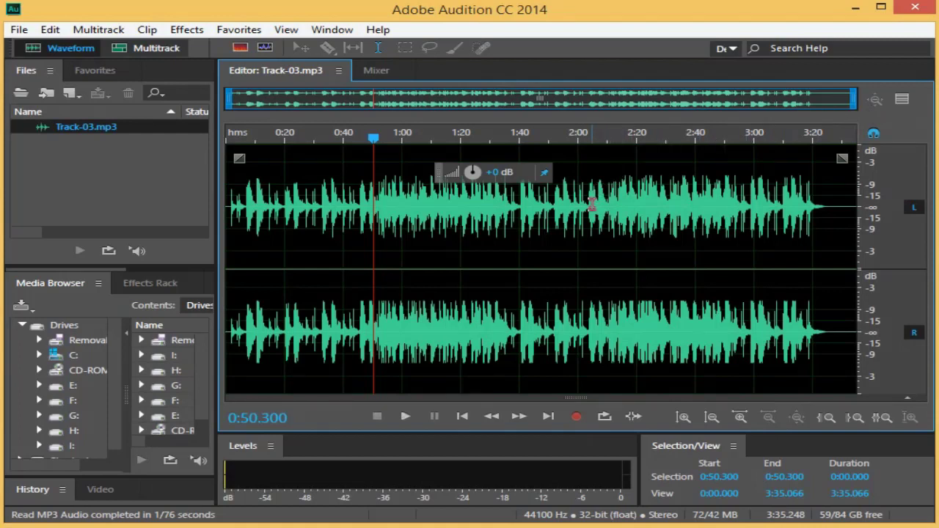
# Place the playhead at about 2:04.8 and zoom in on time repeatedly around it
pyautogui.click(591, 205)
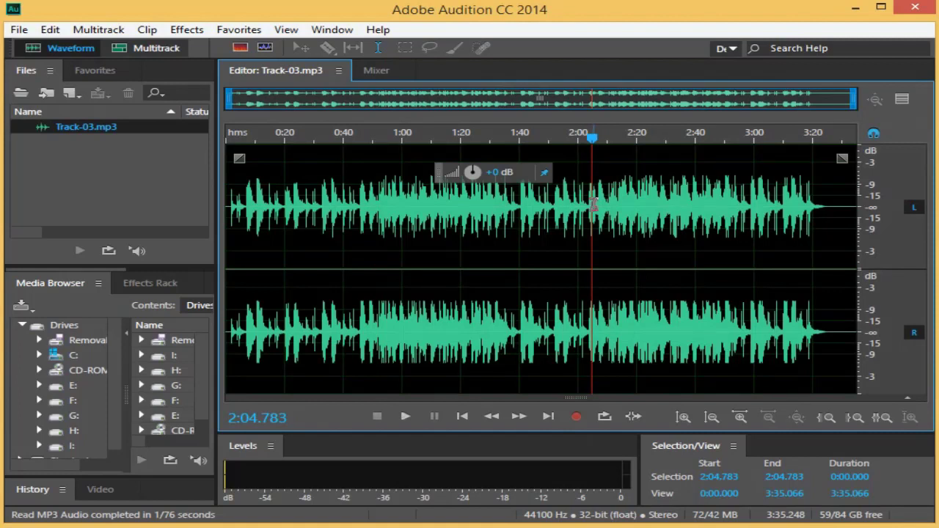
pyautogui.click(737, 409)
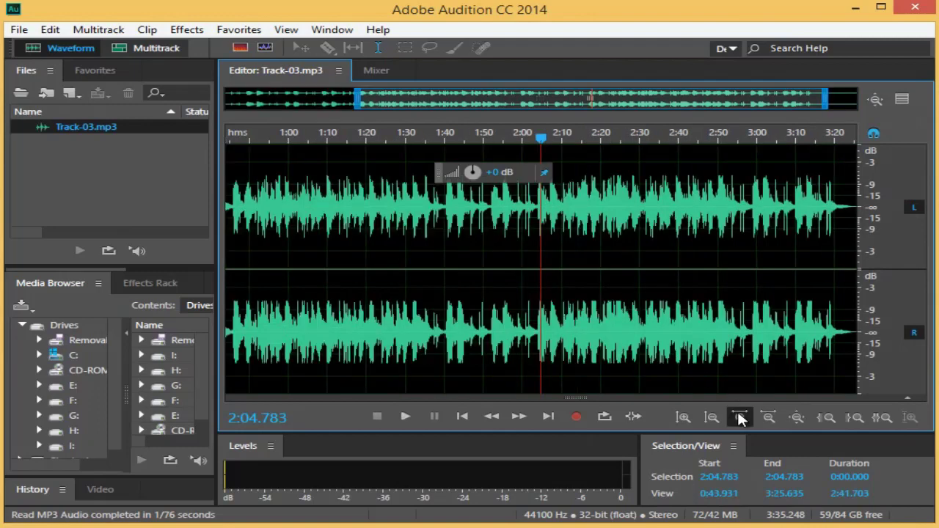
pyautogui.click(738, 415)
pyautogui.click(740, 417)
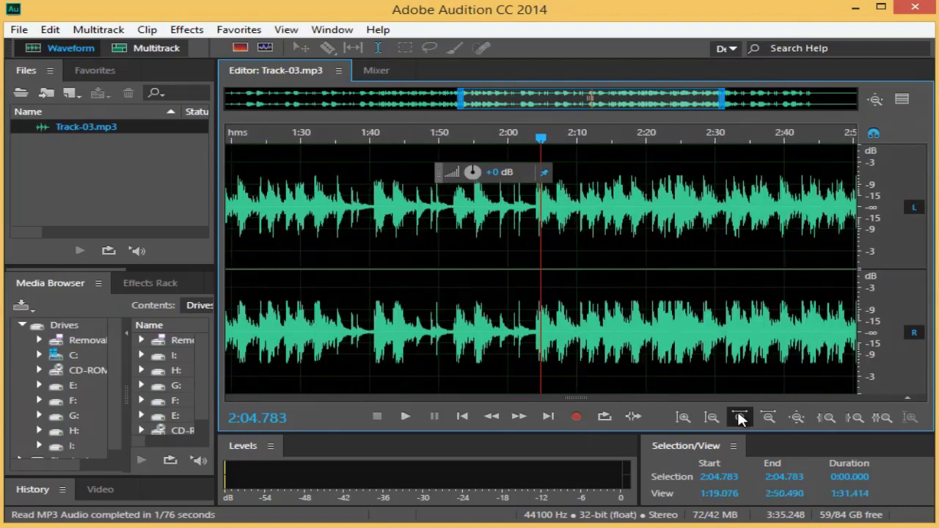
pyautogui.click(739, 417)
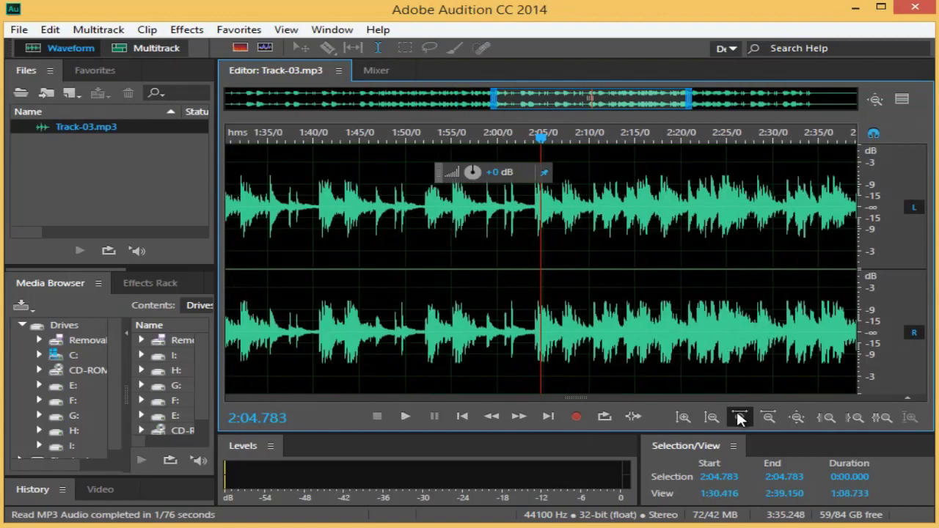
pyautogui.click(739, 417)
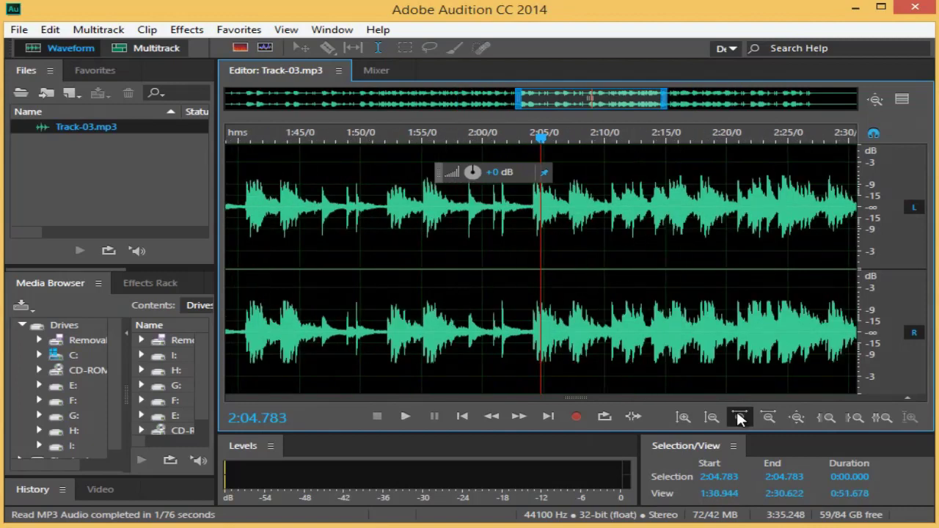
pyautogui.click(739, 417)
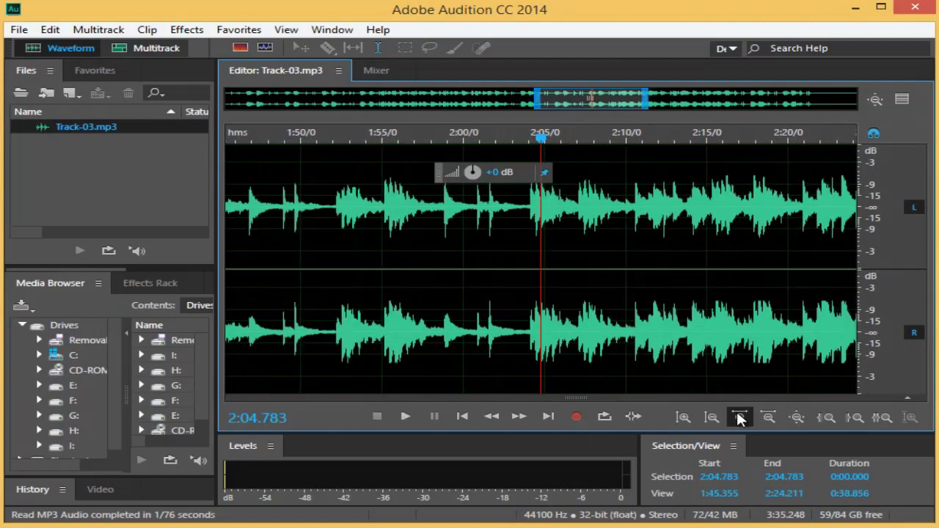
pyautogui.click(740, 417)
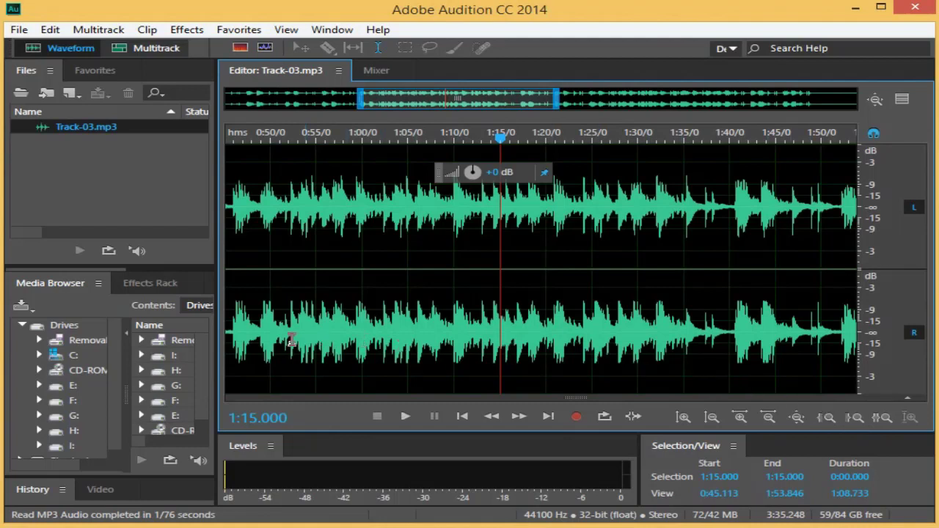
# Select the audio from about 0:48.3 to 1:06.1 and zoom in at the selection's in point and at its out point
pyautogui.moveTo(255, 336); pyautogui.dragTo(417, 338)
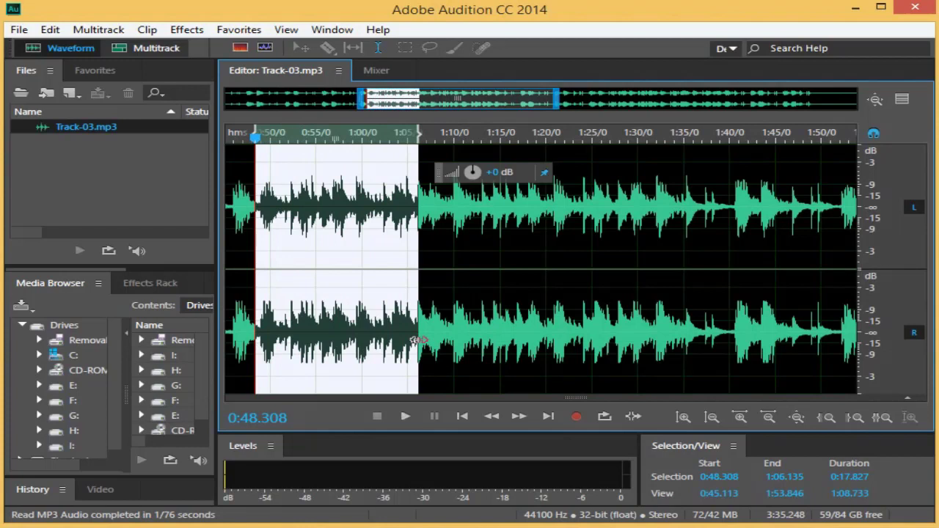
pyautogui.click(824, 418)
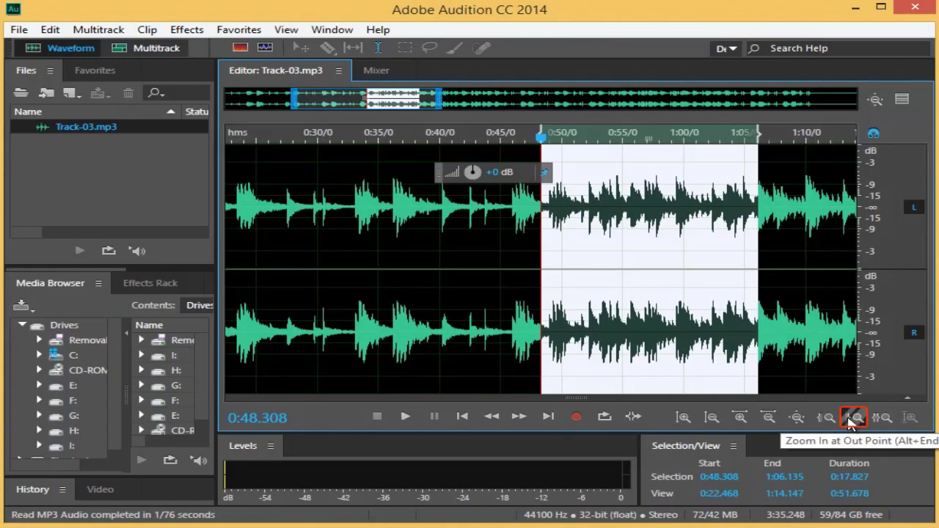
pyautogui.click(851, 419)
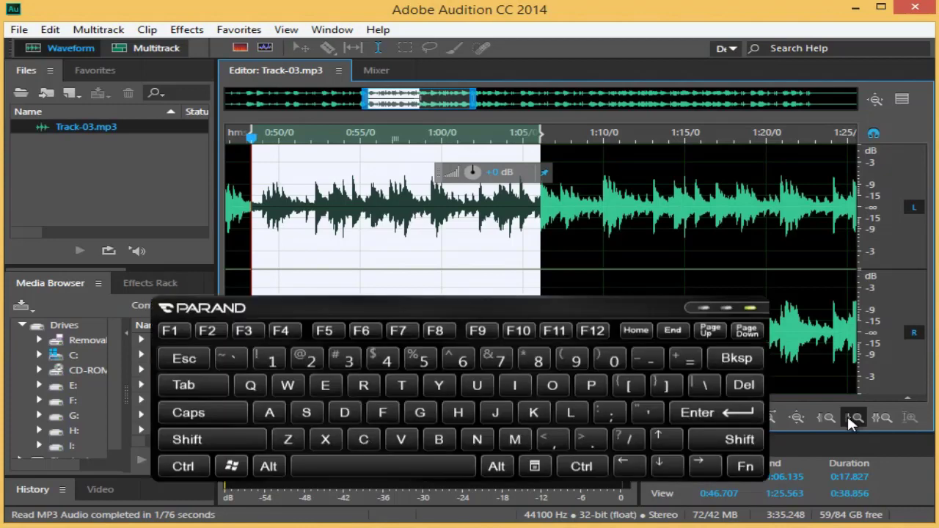
pyautogui.hotkey('alt', 'End')
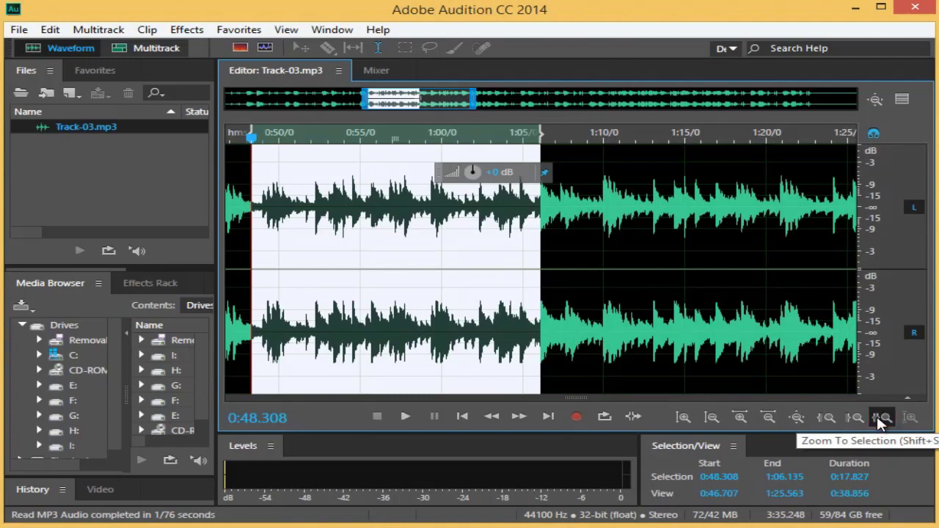
# Zoom to the selected audio and, with the playhead at 0:58.000, zoom the time axis out and back in
pyautogui.click(880, 419)
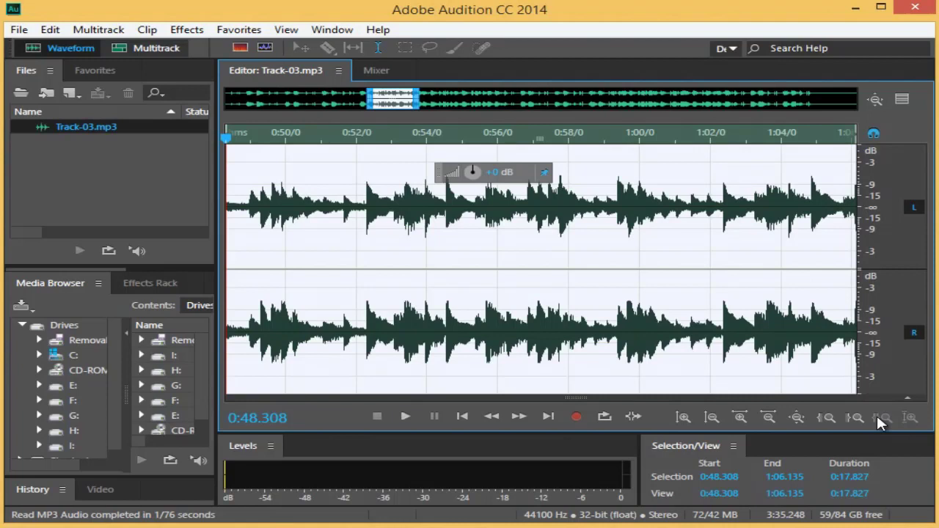
pyautogui.click(569, 338)
pyautogui.scroll(-3, 574, 343)
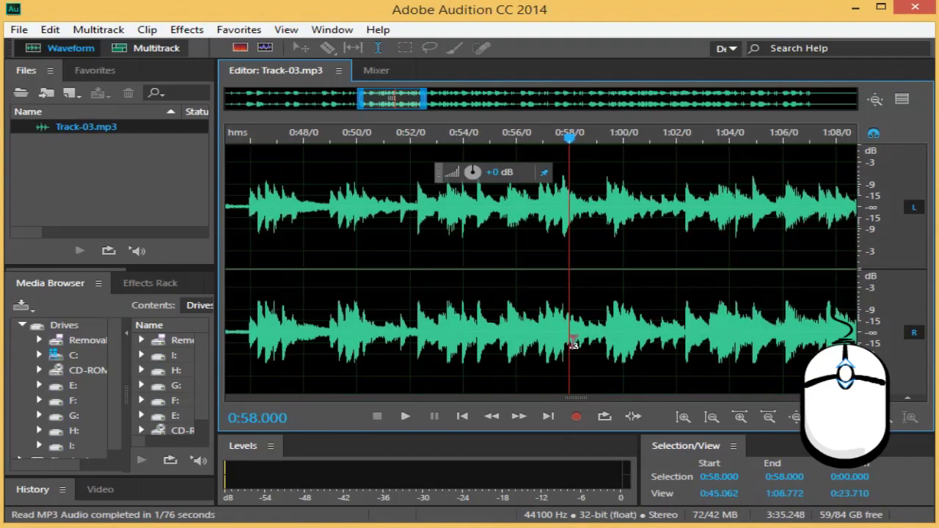
pyautogui.scroll(-2, 574, 344)
pyautogui.scroll(-5, 573, 343)
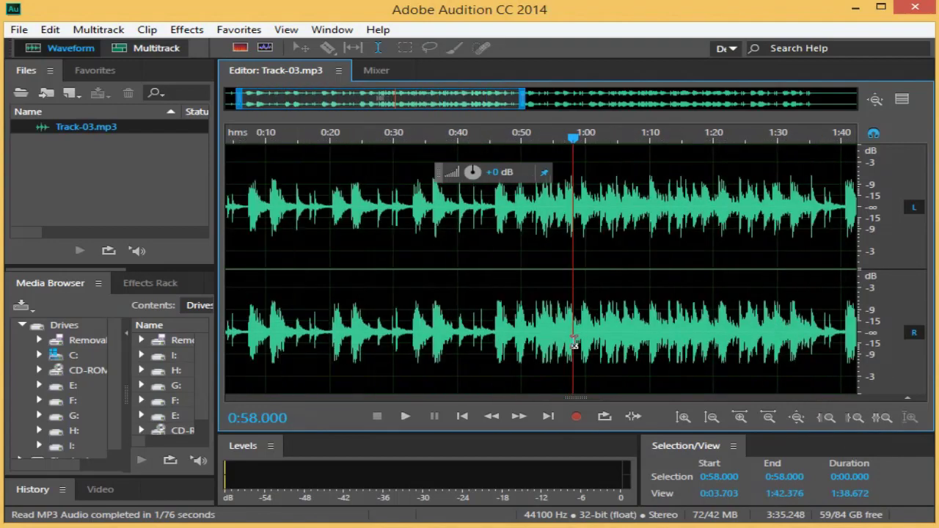
pyautogui.scroll(3, 574, 343)
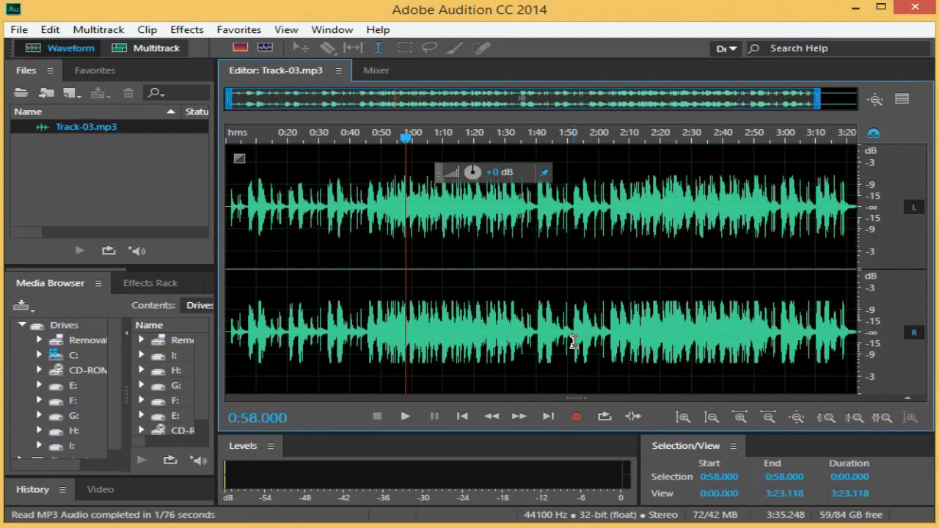
pyautogui.scroll(5, 574, 343)
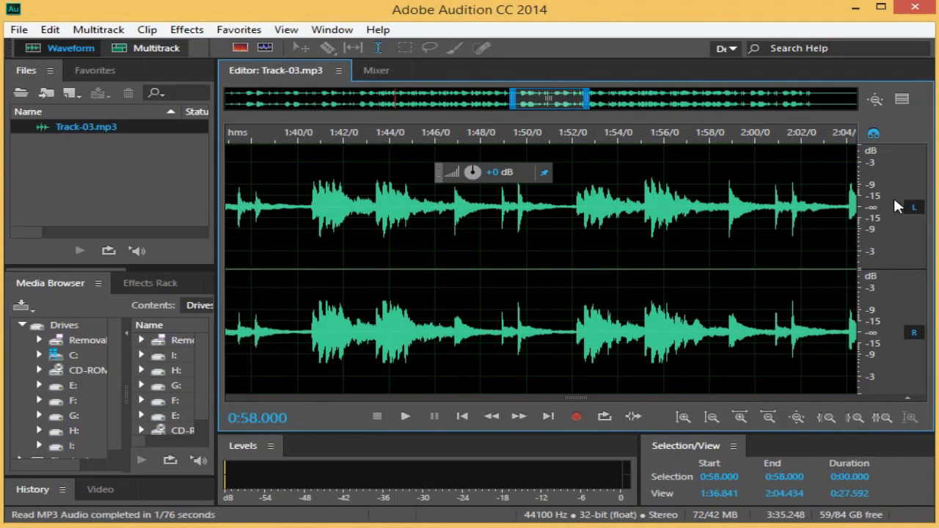
# Zoom the amplitude scale of both channels out and in from the dB ruler
pyautogui.scroll(2, 893, 196)
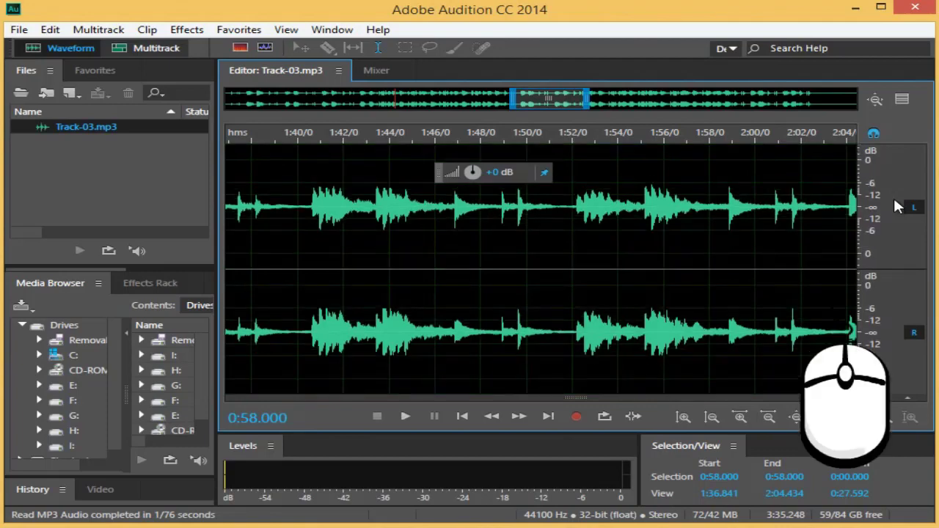
pyautogui.scroll(3, 893, 196)
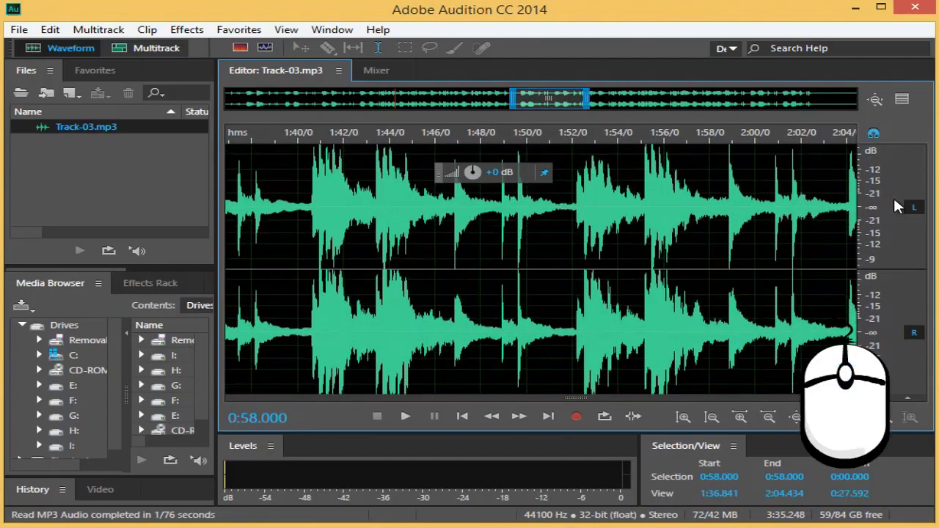
pyautogui.scroll(-1, 894, 200)
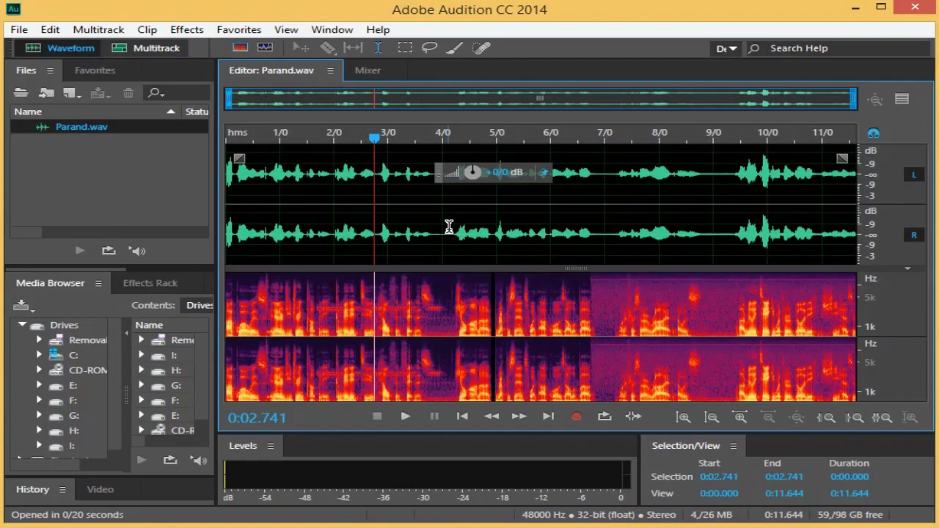
# Play Parand.wav from 0:06.704, where the noisy part of the spectrogram begins, to the end of the file
pyautogui.click(589, 281)
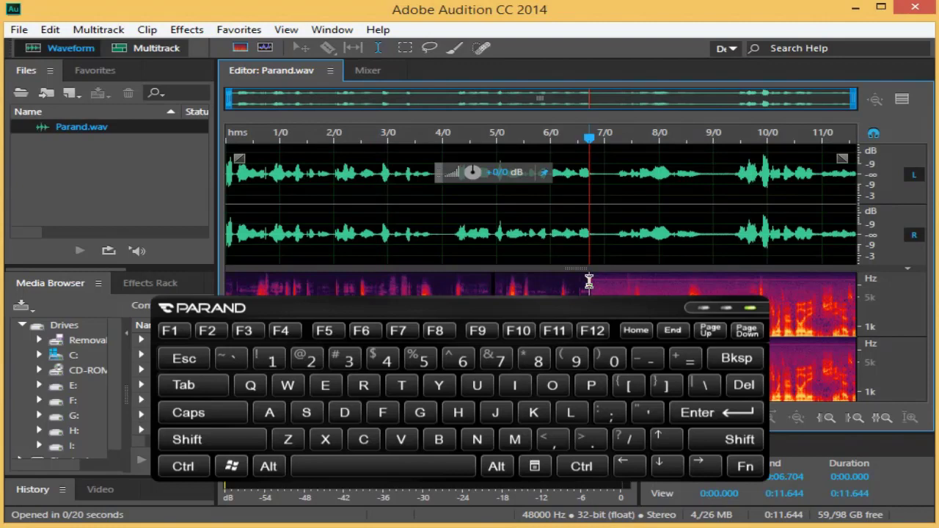
pyautogui.press('space')
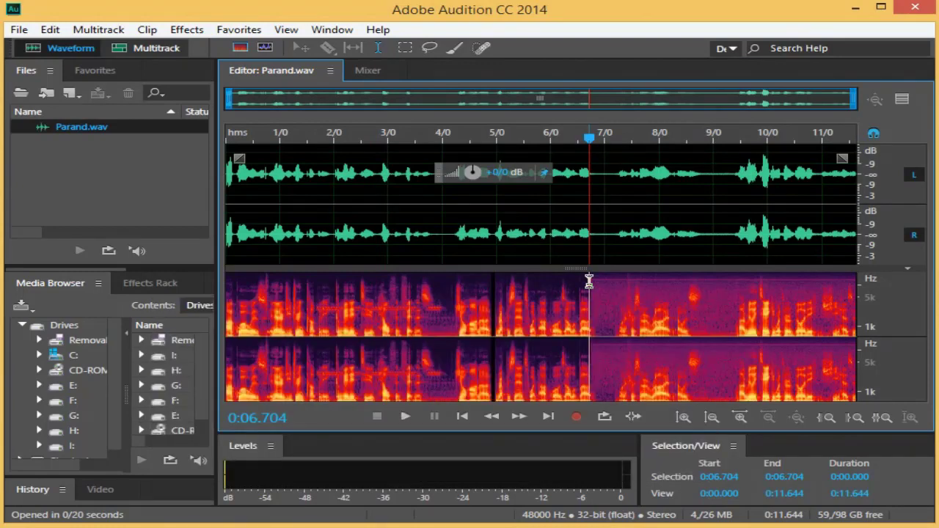
pyautogui.press('space')
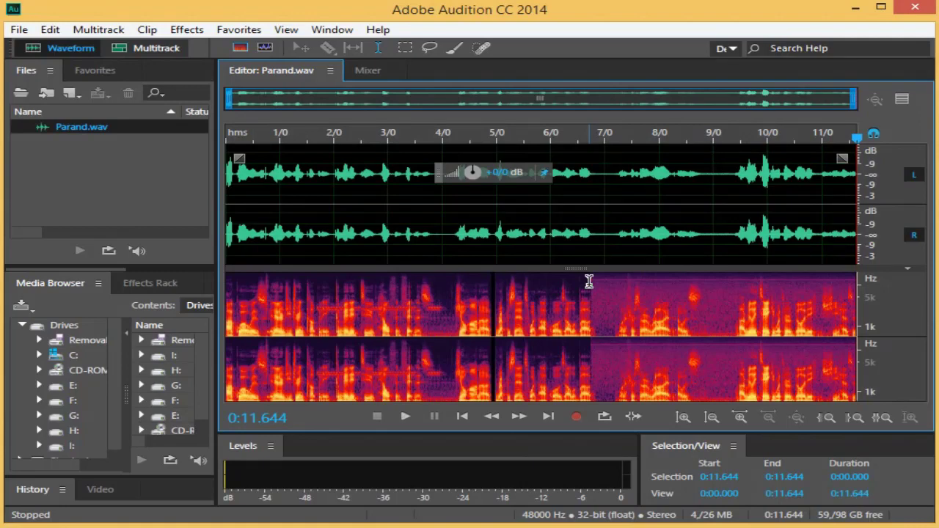
# Add a marker at 0:06.704, where the noisy section starts, and rename it Noise
pyautogui.click(589, 282)
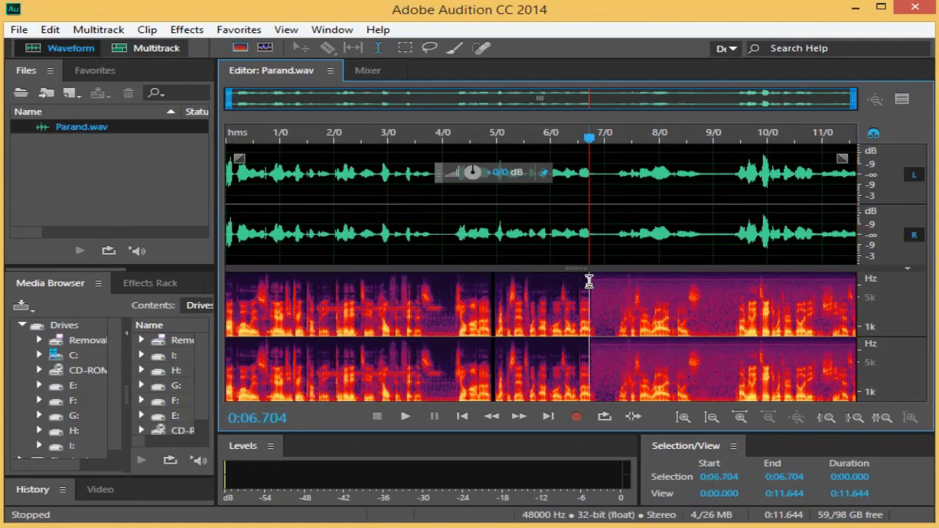
pyautogui.press('m')
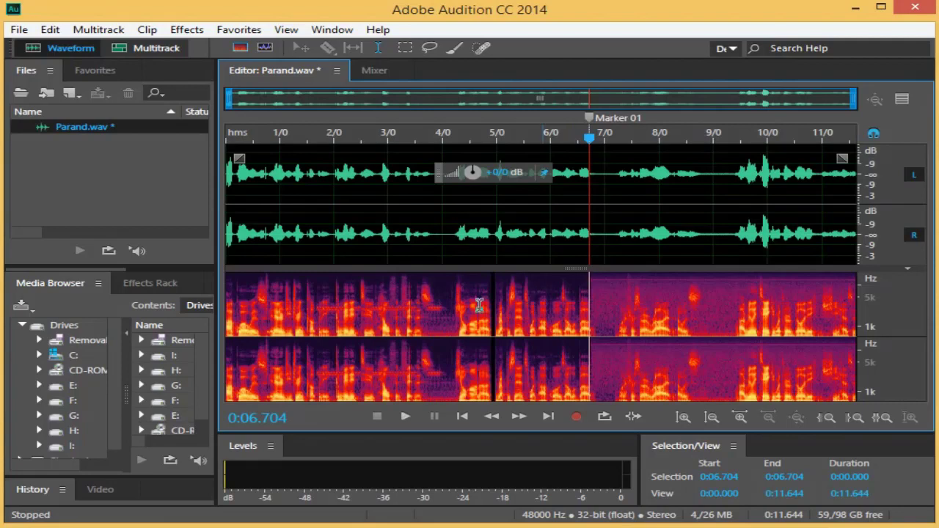
pyautogui.moveTo(85, 266); pyautogui.dragTo(145, 267)
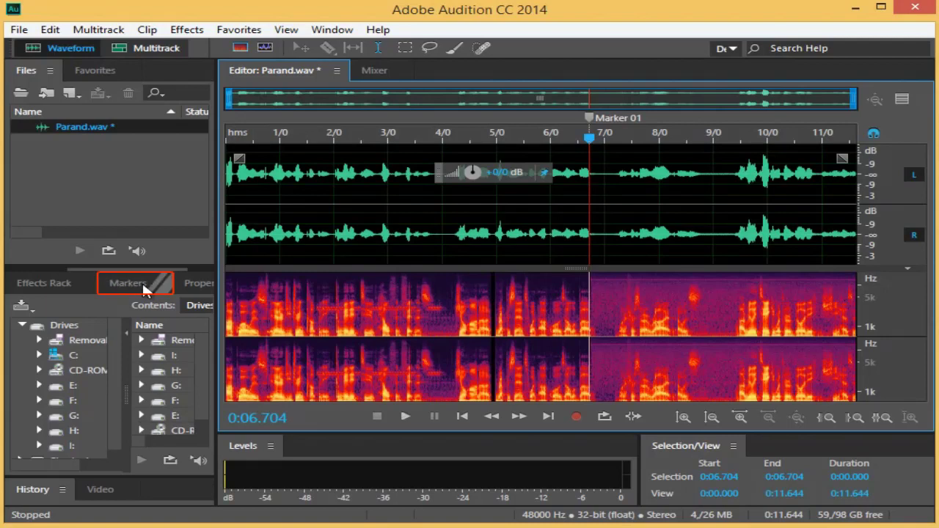
pyautogui.click(129, 283)
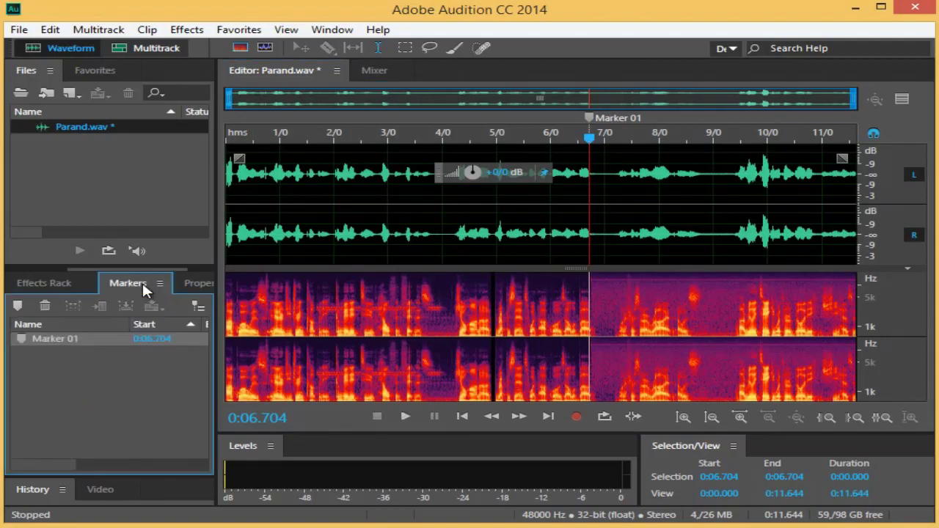
pyautogui.click(53, 338)
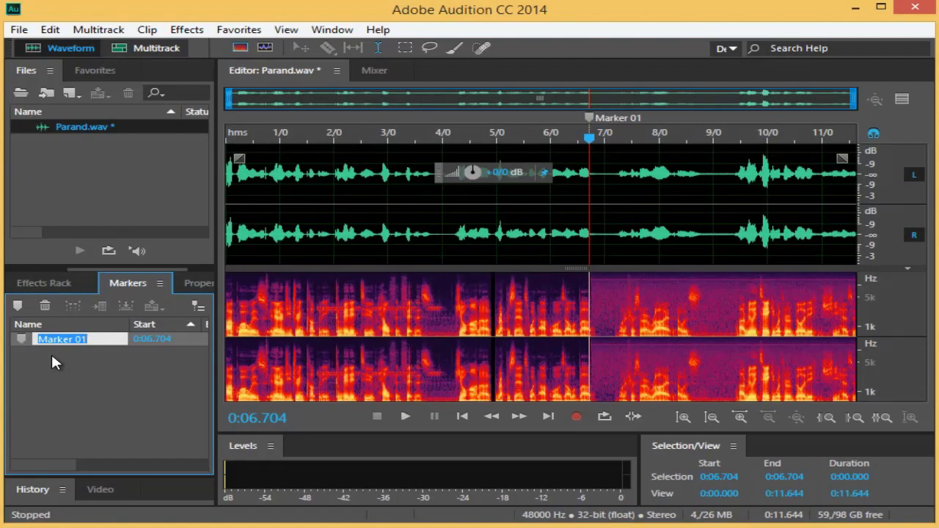
pyautogui.write('Noise')
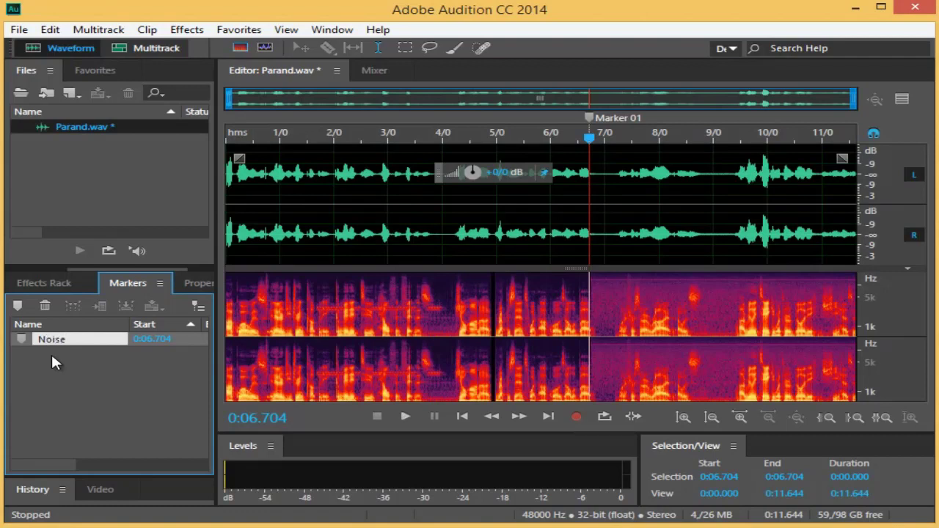
pyautogui.press('Return')
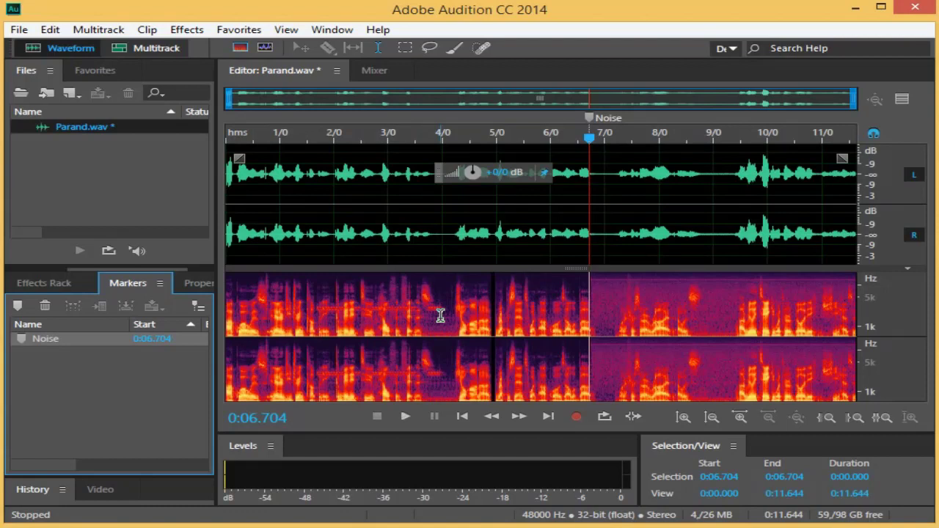
# Play the audio from 0:01.623 for a few seconds and stop playback
pyautogui.click(313, 281)
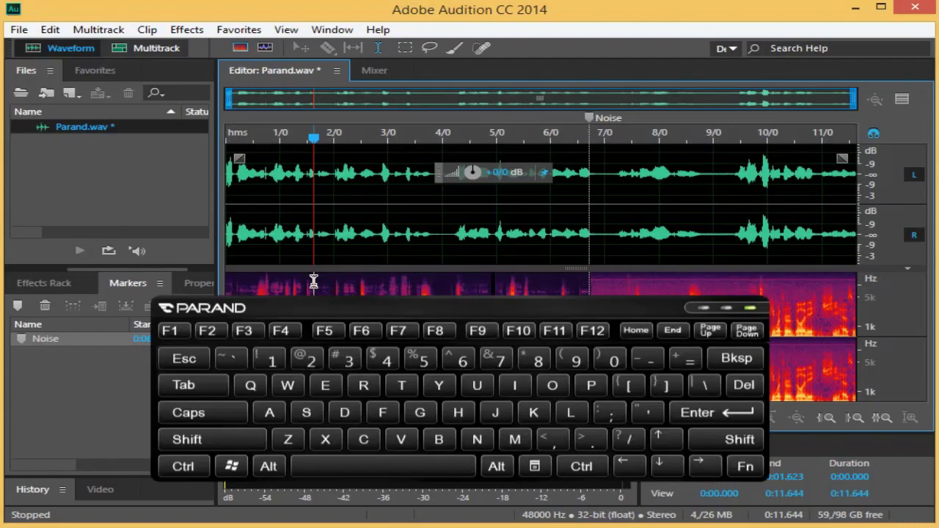
pyautogui.press('space')
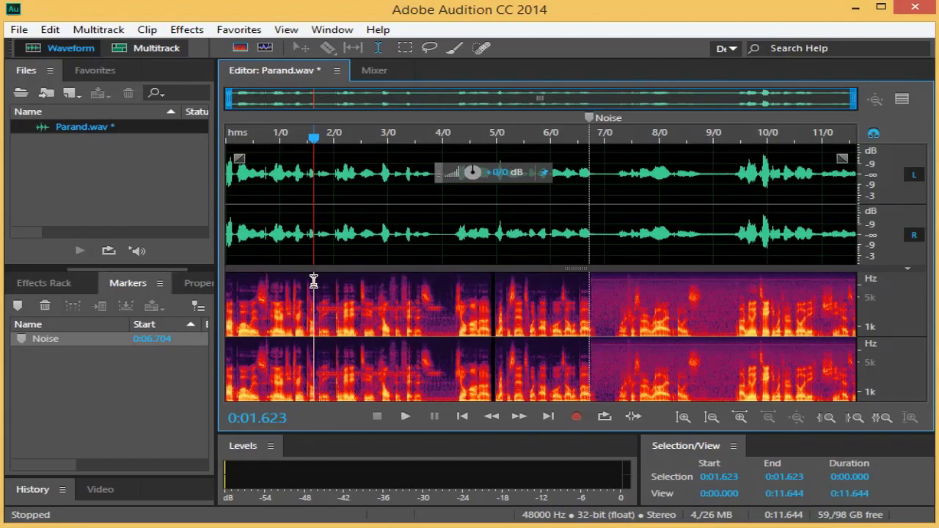
pyautogui.press('space')
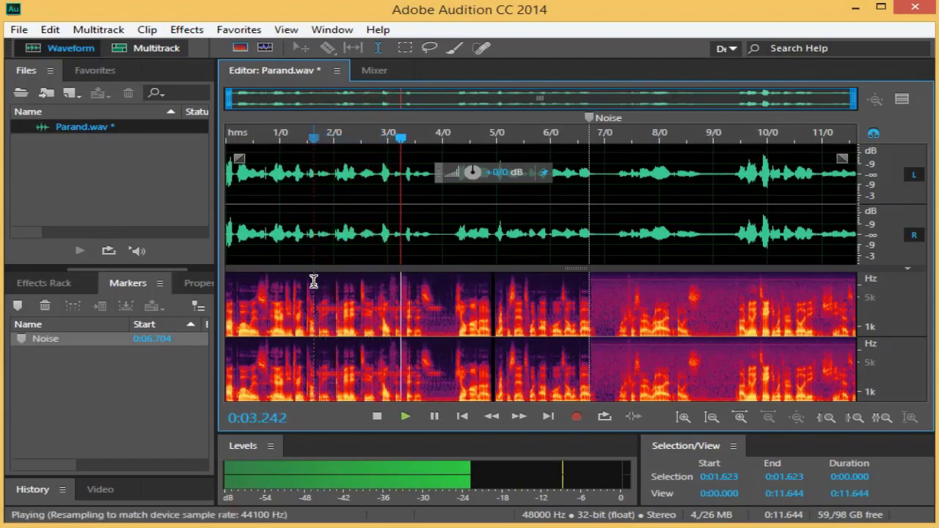
pyautogui.press('space')
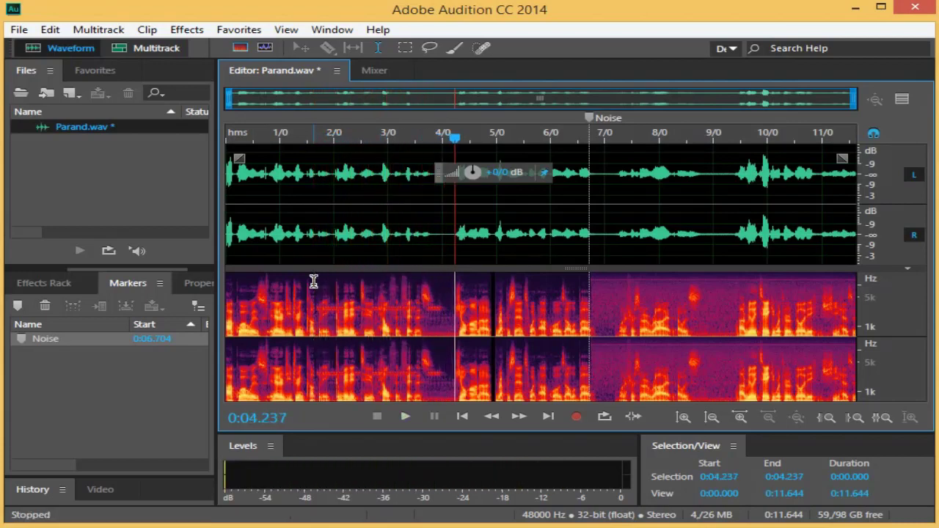
# Add a second marker at 0:01.623 and rename it Start
pyautogui.click(314, 281)
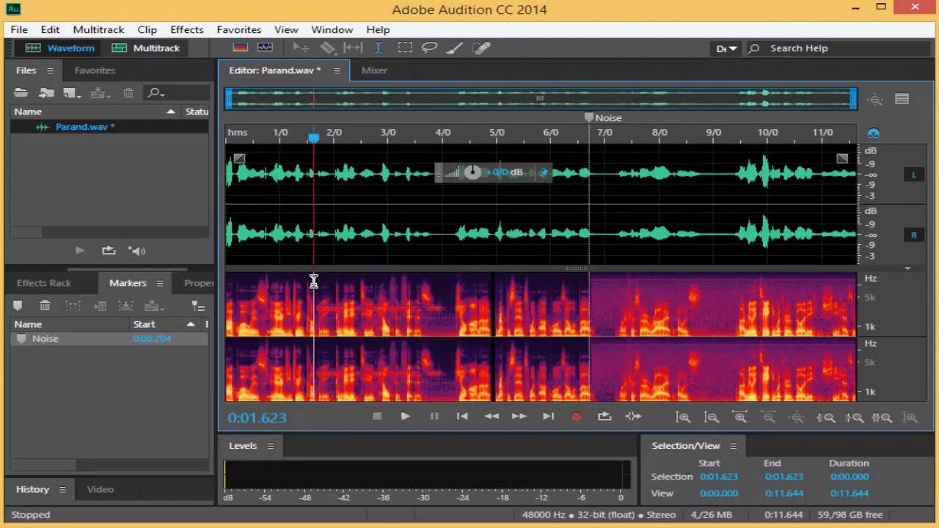
pyautogui.press('m')
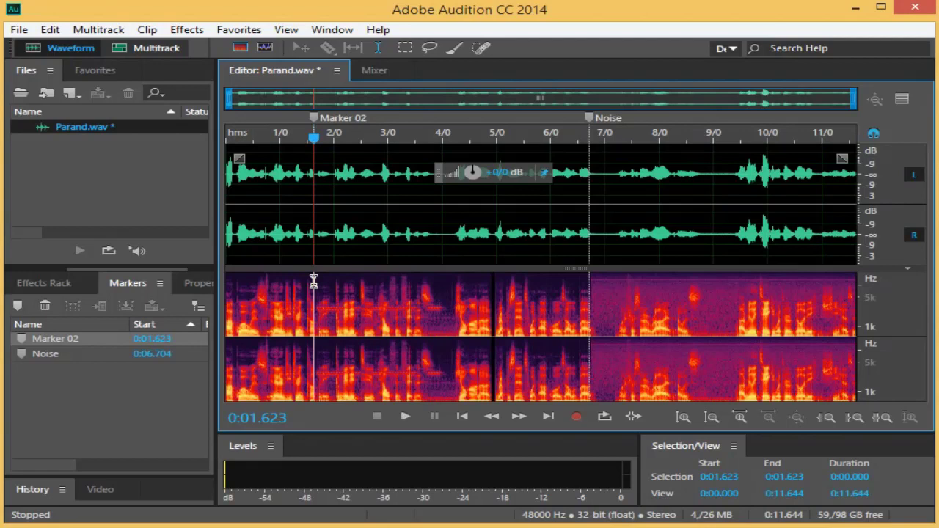
pyautogui.click(69, 338)
pyautogui.write('Start')
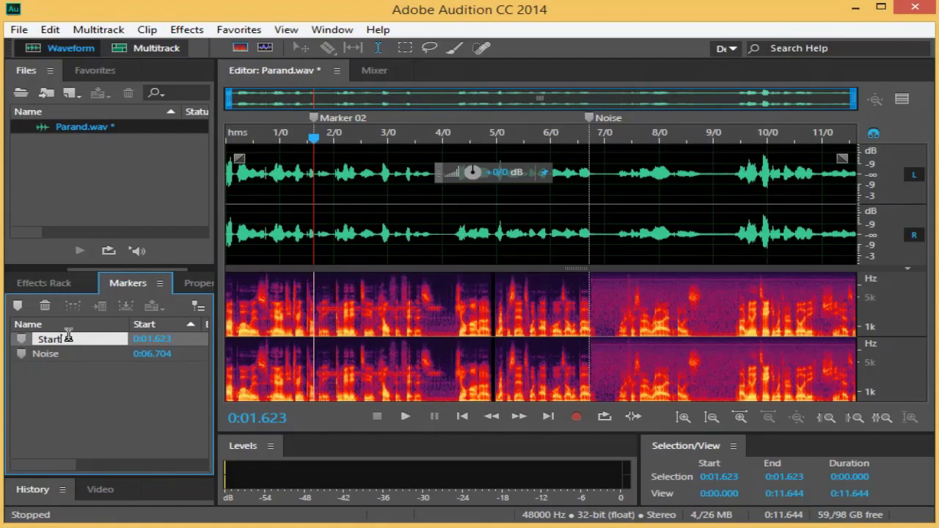
pyautogui.press('Return')
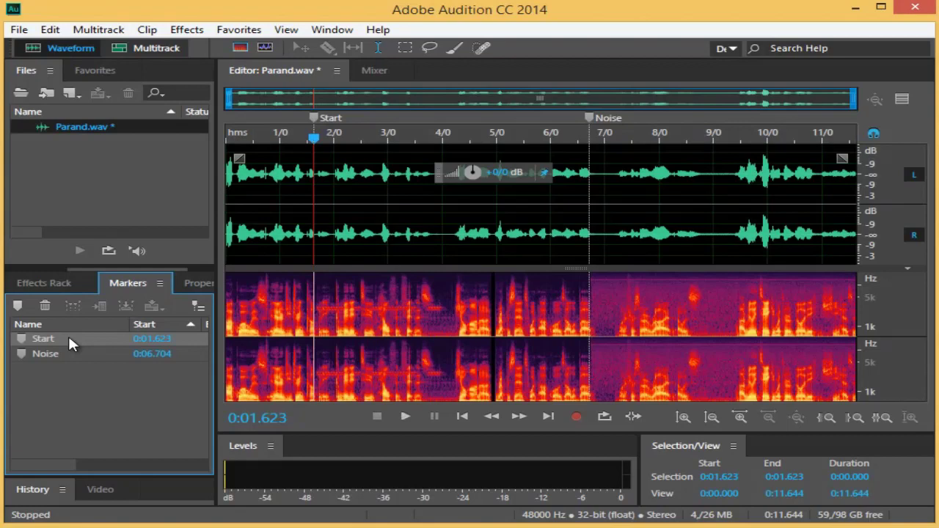
# Widen the marker list to expose its Duration column and set the Start marker's duration to 1 second
pyautogui.moveTo(218, 300); pyautogui.dragTo(369, 299)
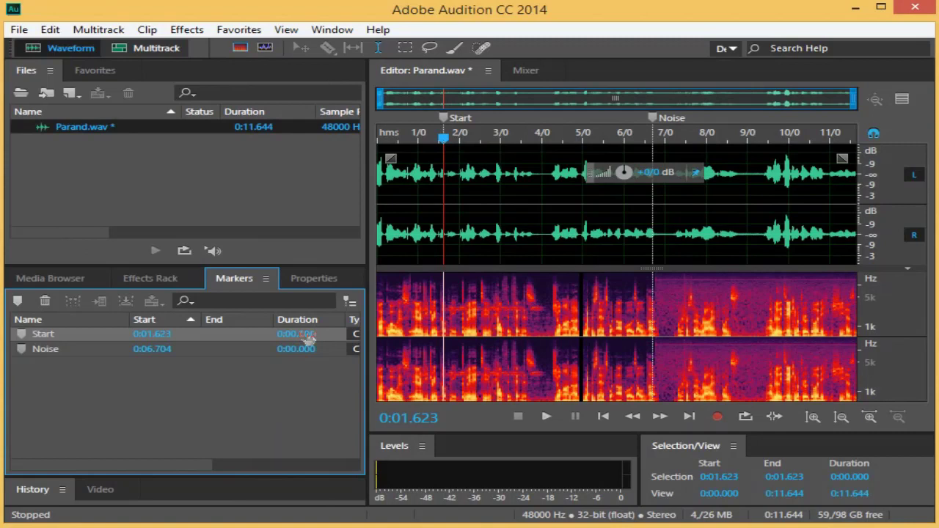
pyautogui.click(309, 335)
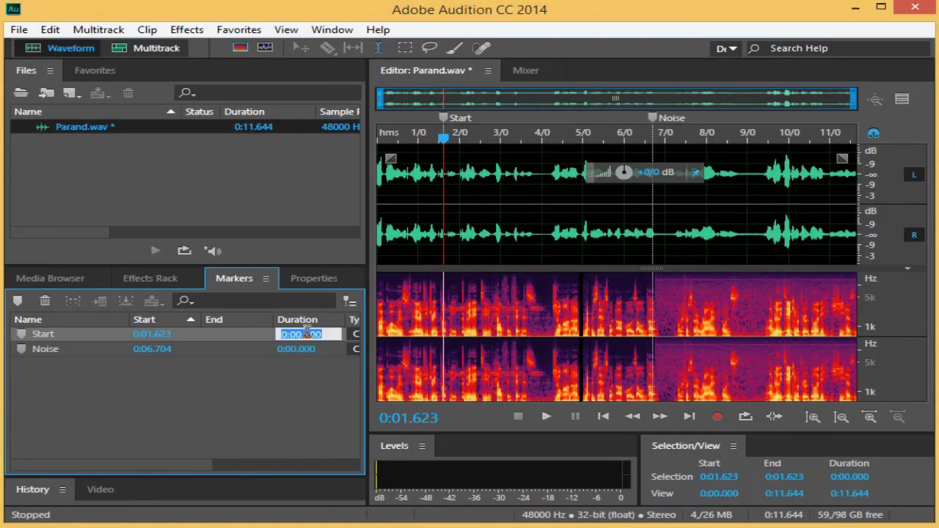
pyautogui.click(299, 334)
pyautogui.write('1')
pyautogui.press('Return')
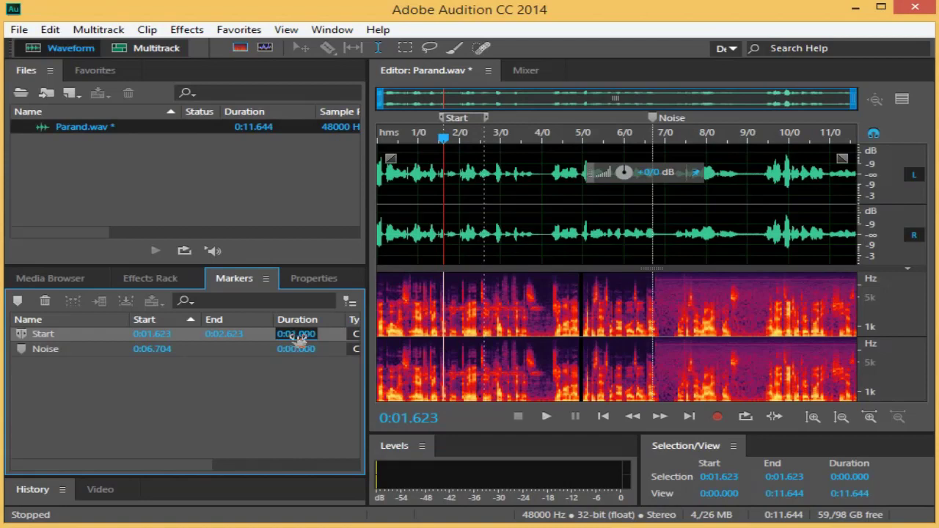
# Increase the Start marker's duration to 0:02.500 by scrubbing its value in the marker list
pyautogui.click(261, 337)
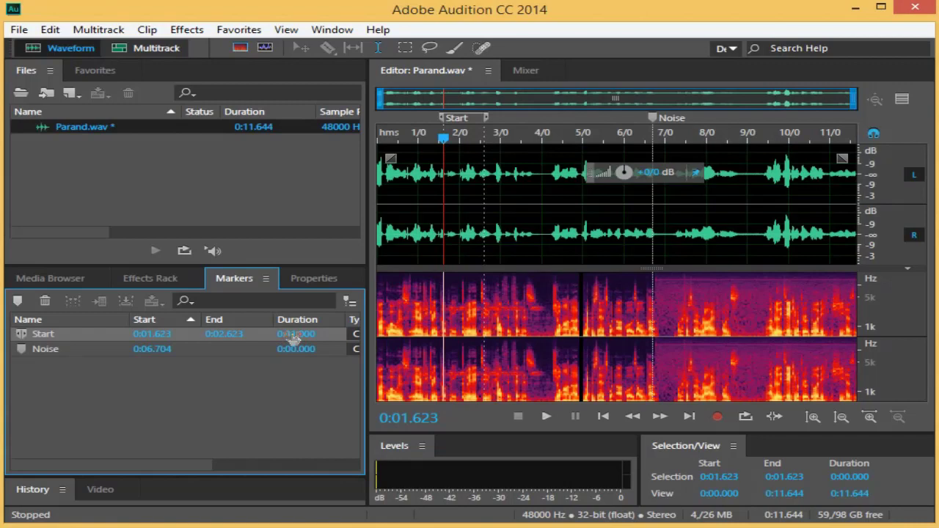
pyautogui.moveTo(293, 336); pyautogui.dragTo(313, 337)
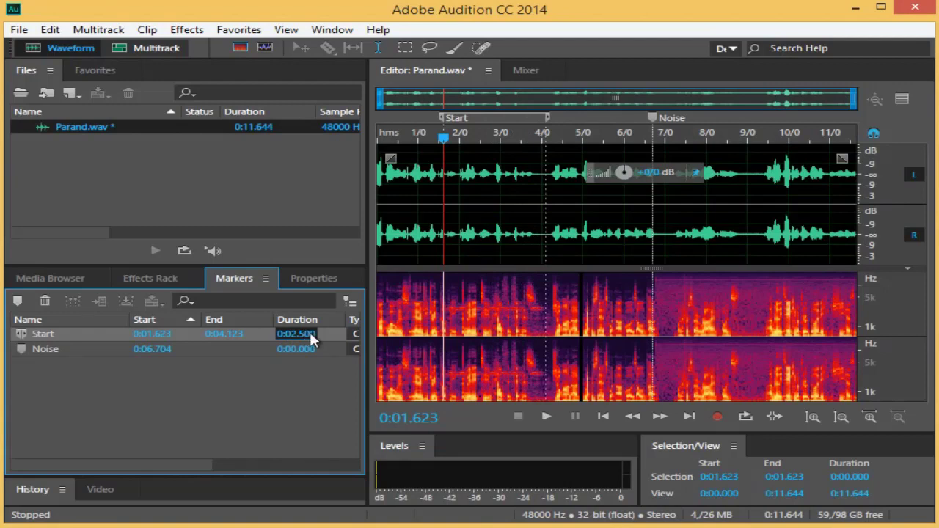
pyautogui.moveTo(308, 335)
pyautogui.mouseDown()
pyautogui.moveTo(294, 334)
pyautogui.moveTo(311, 333)
pyautogui.mouseUp()
pyautogui.click(312, 335)
# Move the end handle of the Start marker's range on the timeline to 0:04.000
pyautogui.moveTo(546, 118); pyautogui.dragTo(549, 121)
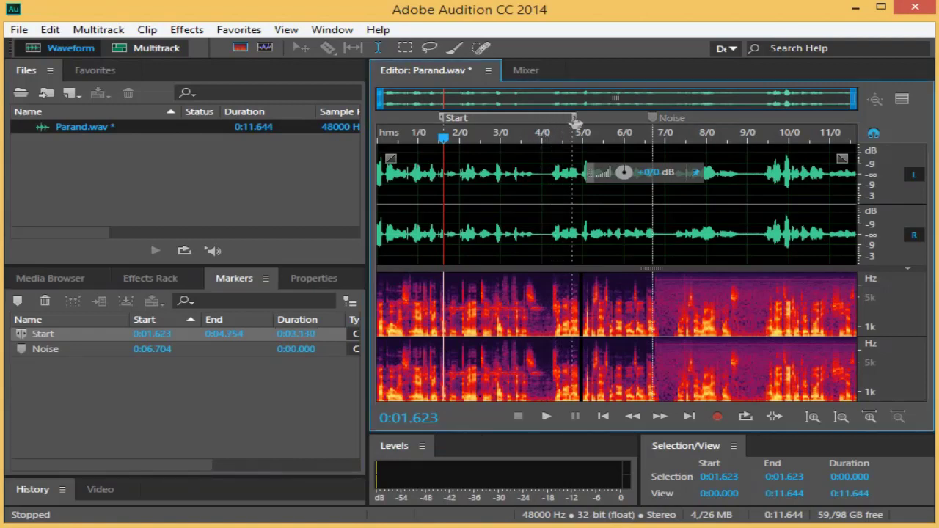
pyautogui.moveTo(542, 124)
pyautogui.mouseDown()
pyautogui.moveTo(553, 126)
pyautogui.moveTo(542, 125)
pyautogui.mouseUp()
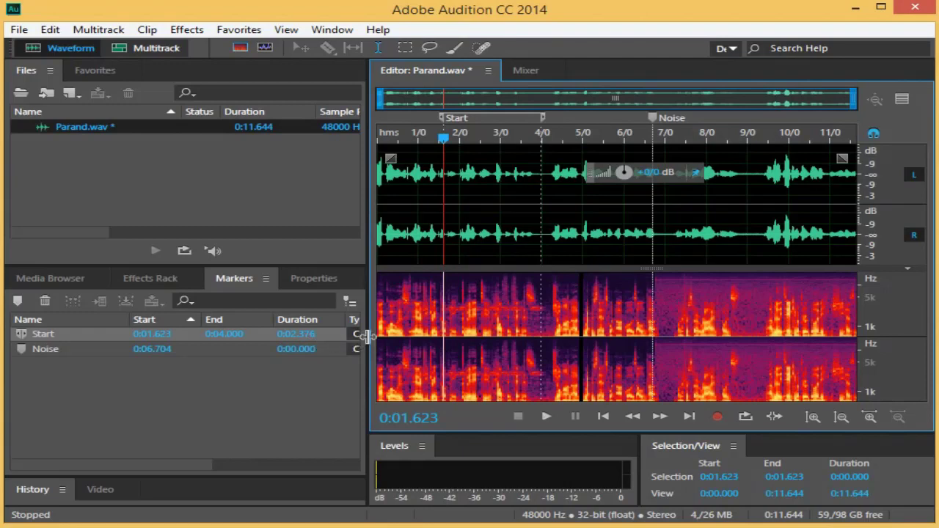
# Widen the marker list to expose its Description column and enter Telephone as the Start marker's description
pyautogui.moveTo(366, 336); pyautogui.dragTo(517, 335)
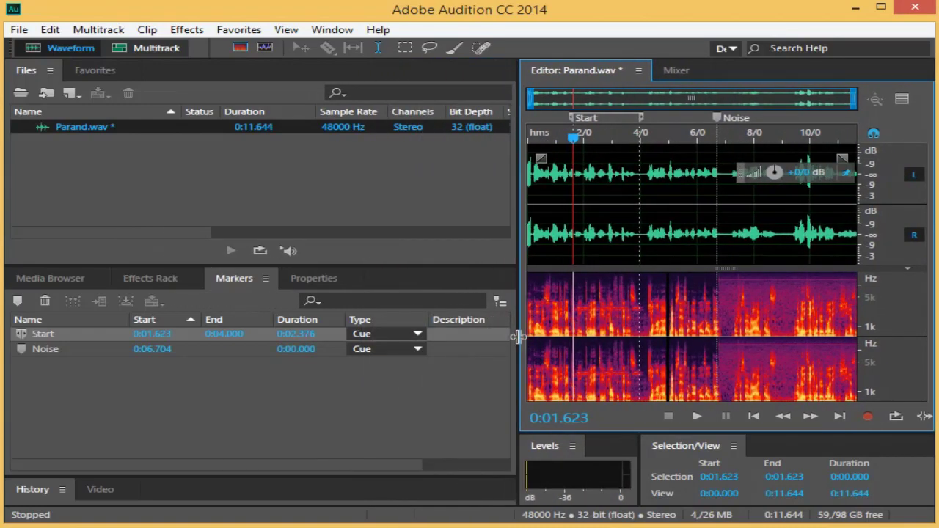
pyautogui.click(463, 338)
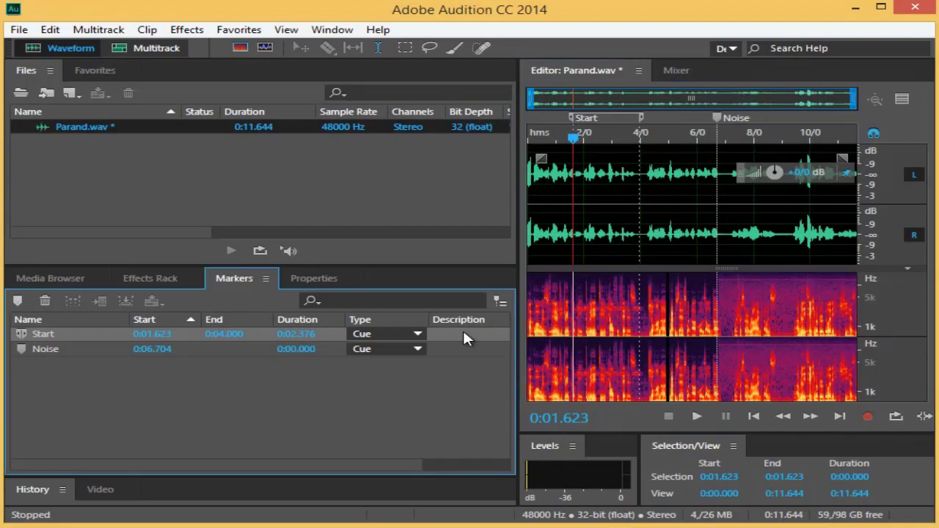
pyautogui.click(463, 332)
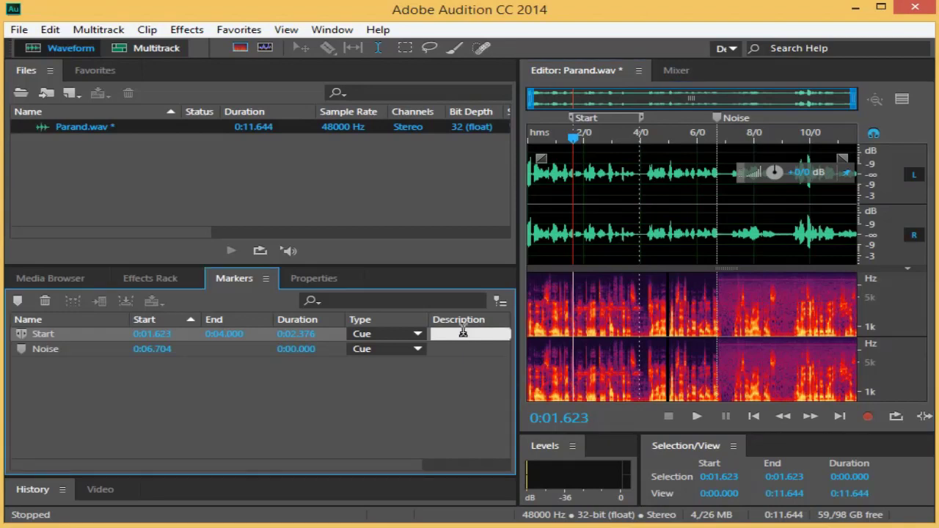
pyautogui.write('Telephone')
pyautogui.press('Return')
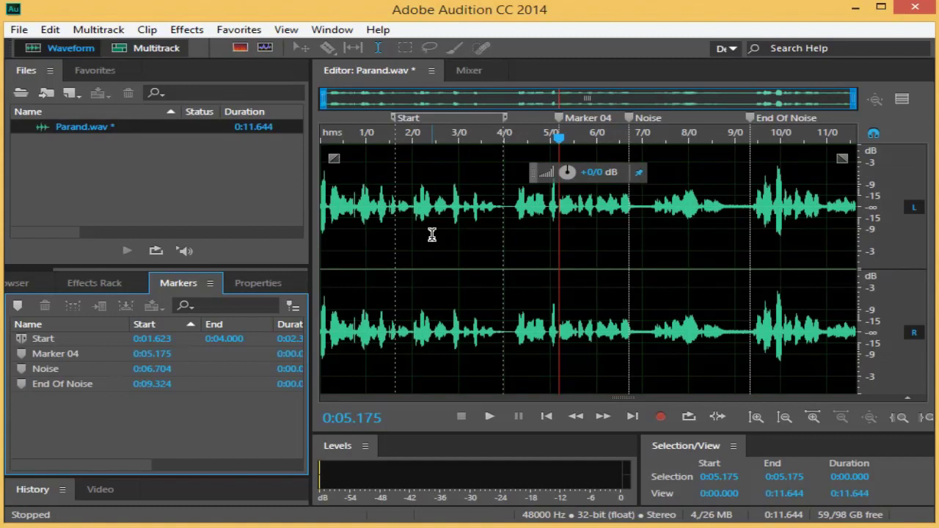
# Select the Noise marker on the timeline and delete it
pyautogui.click(45, 369)
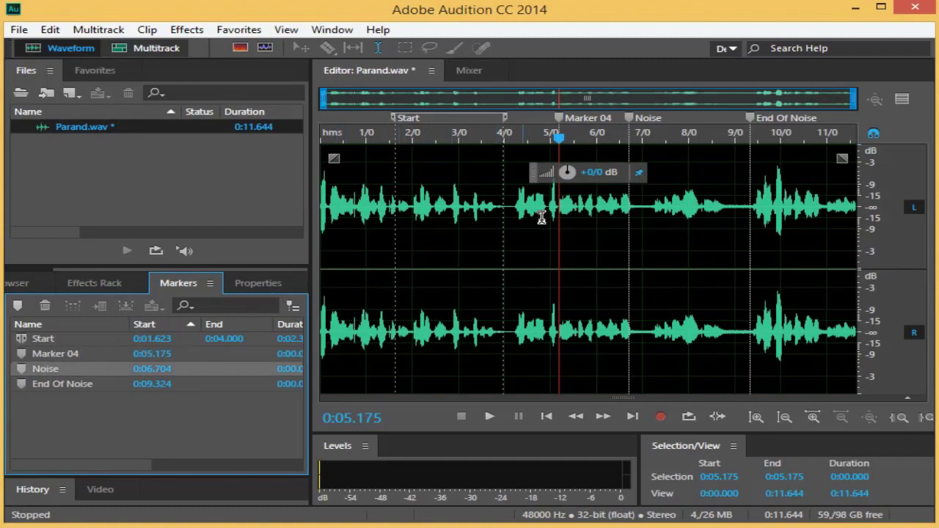
pyautogui.click(629, 122)
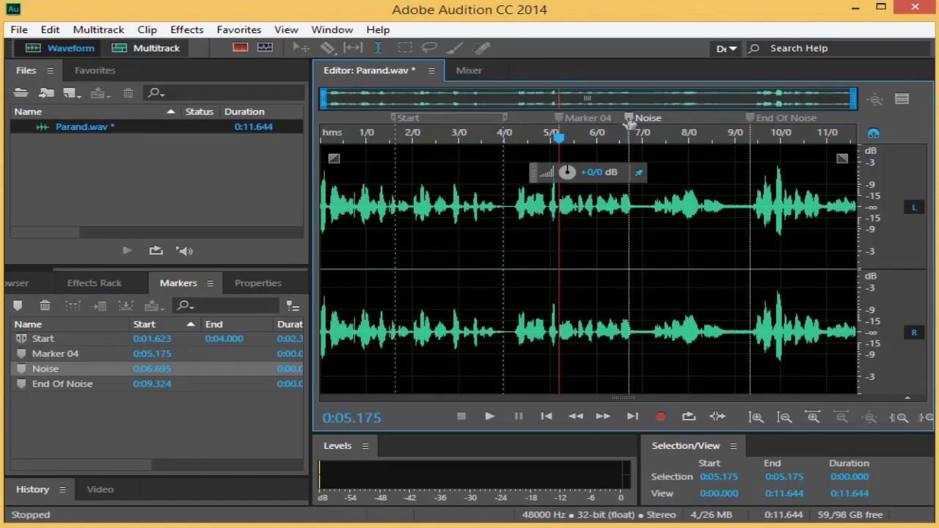
pyautogui.hotkey('ctrl', '0')
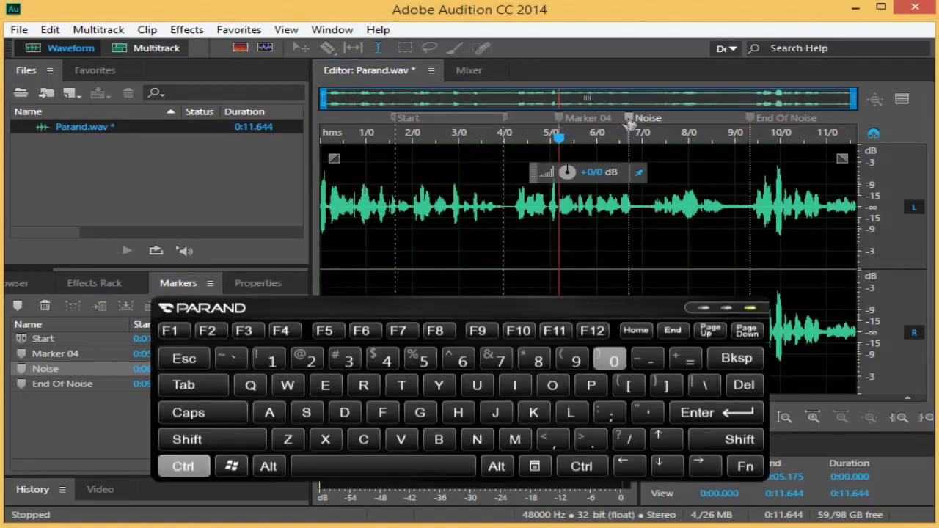
pyautogui.hotkey('ctrl', '0')
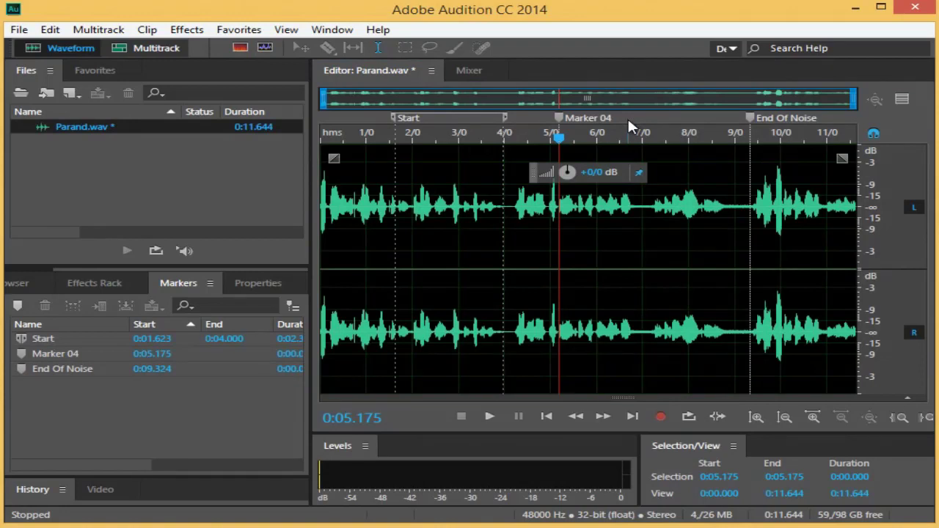
# Delete Marker 04 from the marker list
pyautogui.click(62, 352)
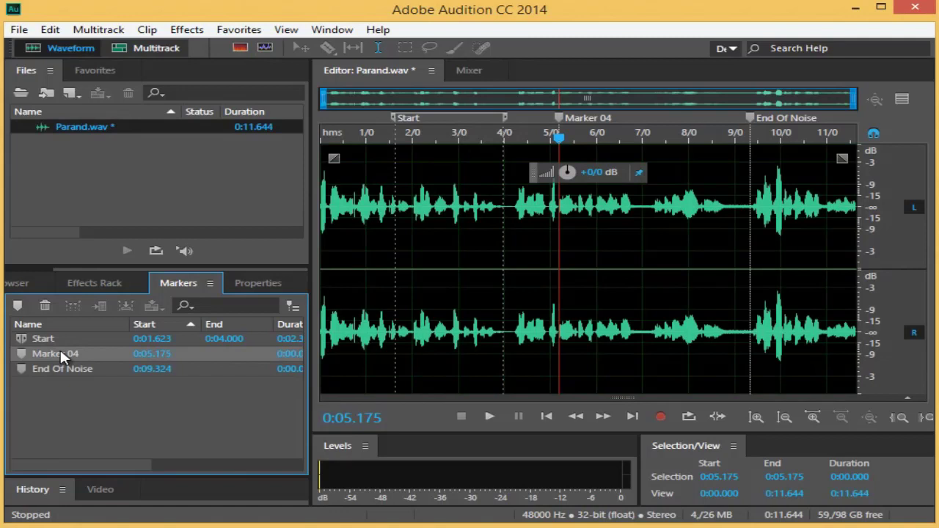
pyautogui.rightClick(61, 353)
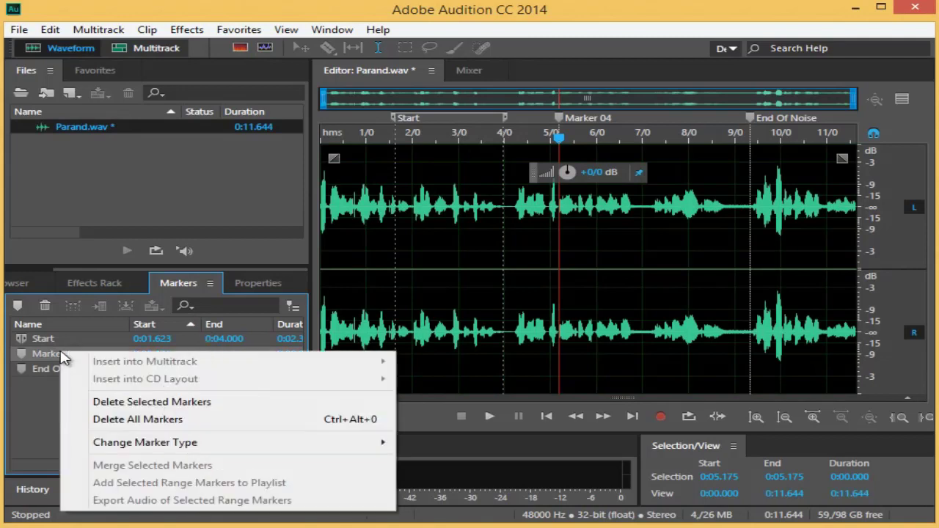
pyautogui.click(163, 402)
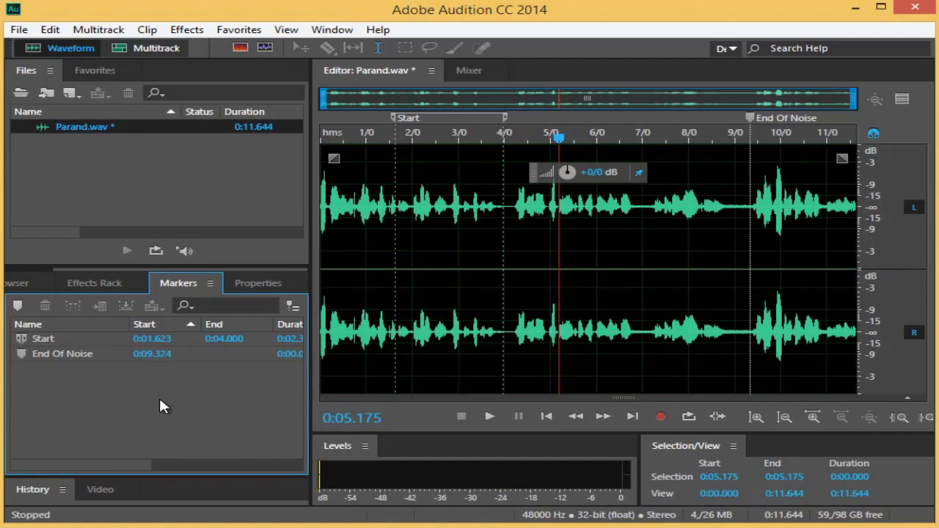
pyautogui.click(75, 352)
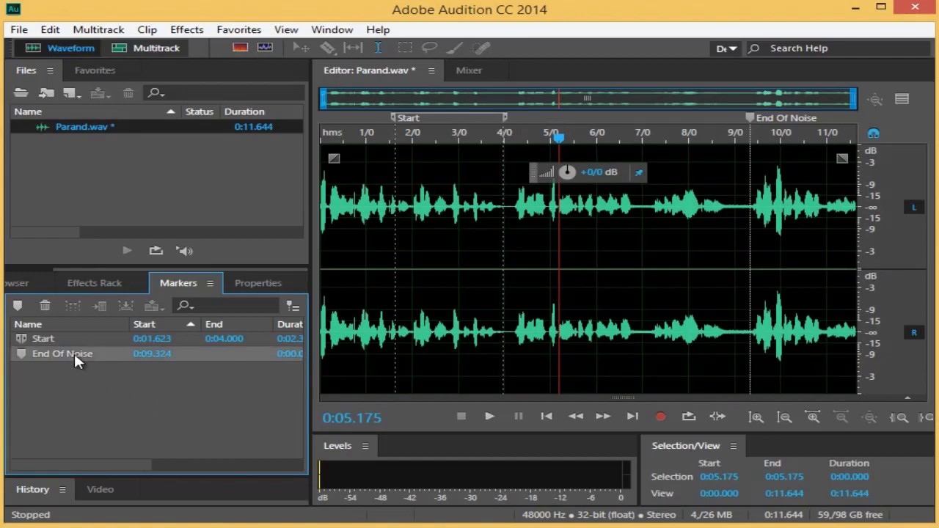
pyautogui.rightClick(75, 352)
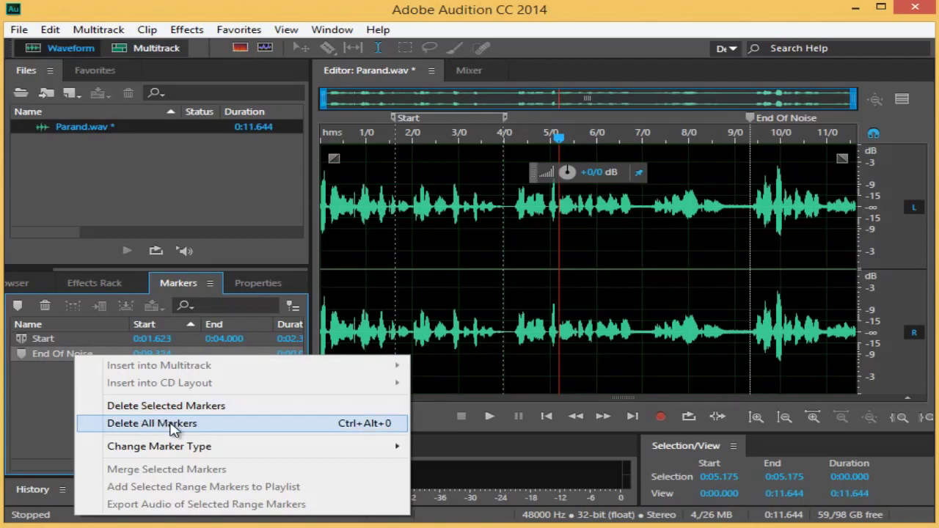
pyautogui.press('Escape')
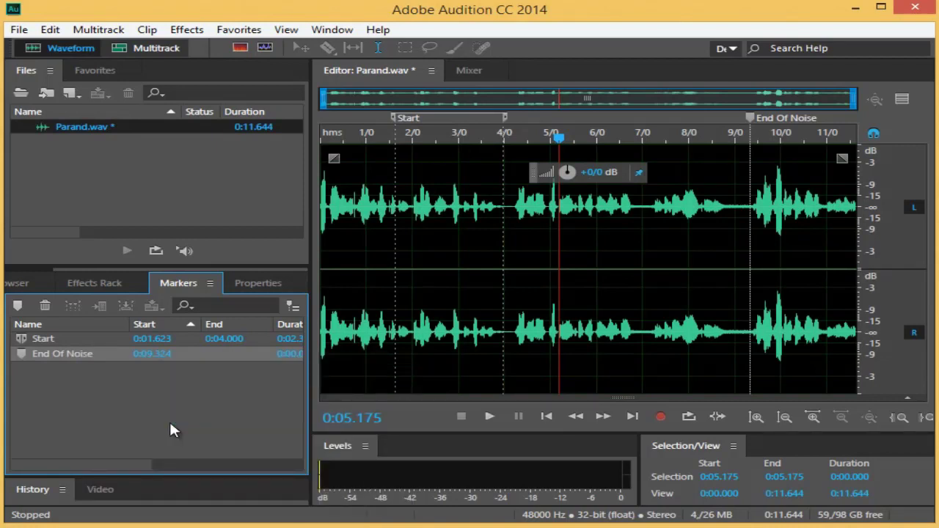
# Widen the marker list to expose its Type column and set the End Of Noise marker's type to Subclip
pyautogui.moveTo(310, 383); pyautogui.dragTo(452, 384)
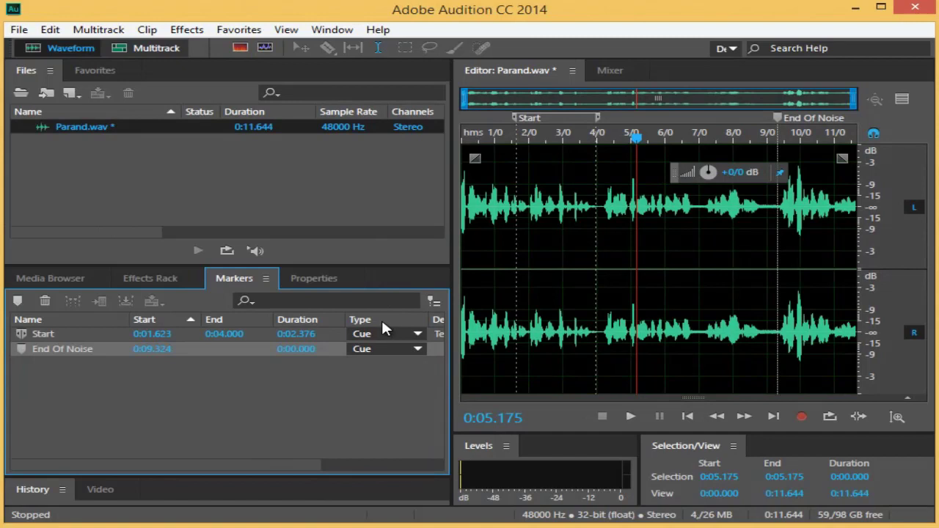
pyautogui.click(417, 350)
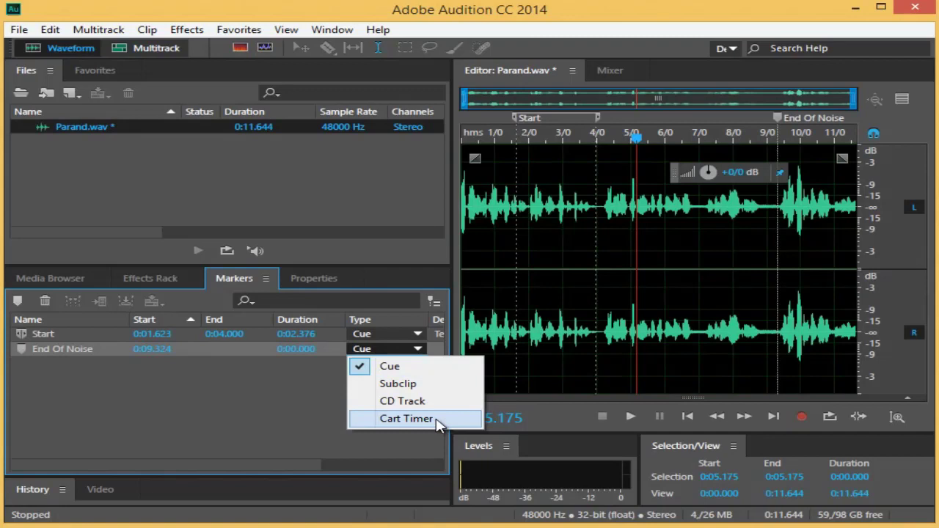
pyautogui.click(419, 384)
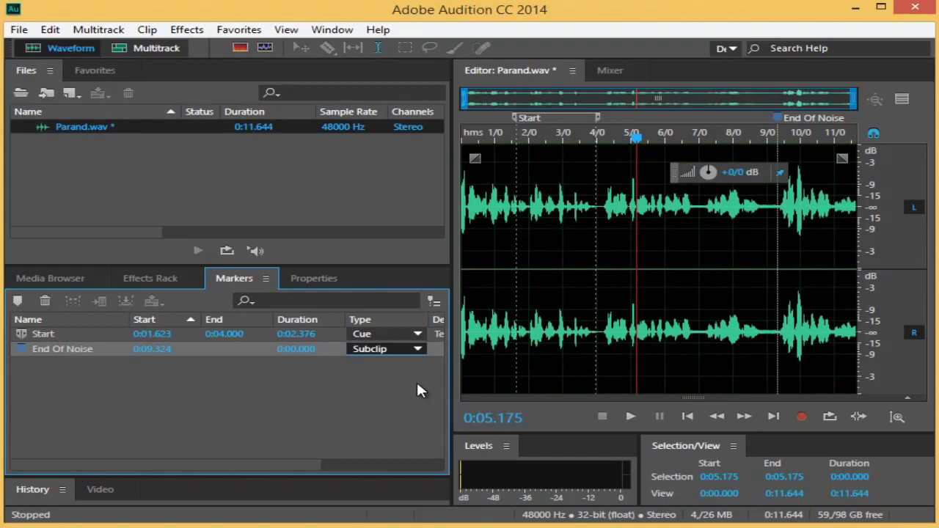
pyautogui.click(416, 349)
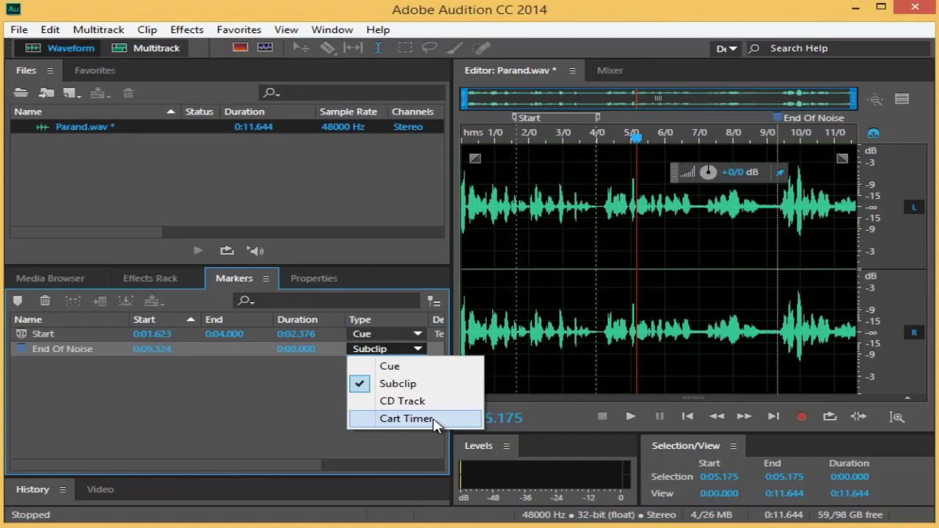
pyautogui.click(433, 420)
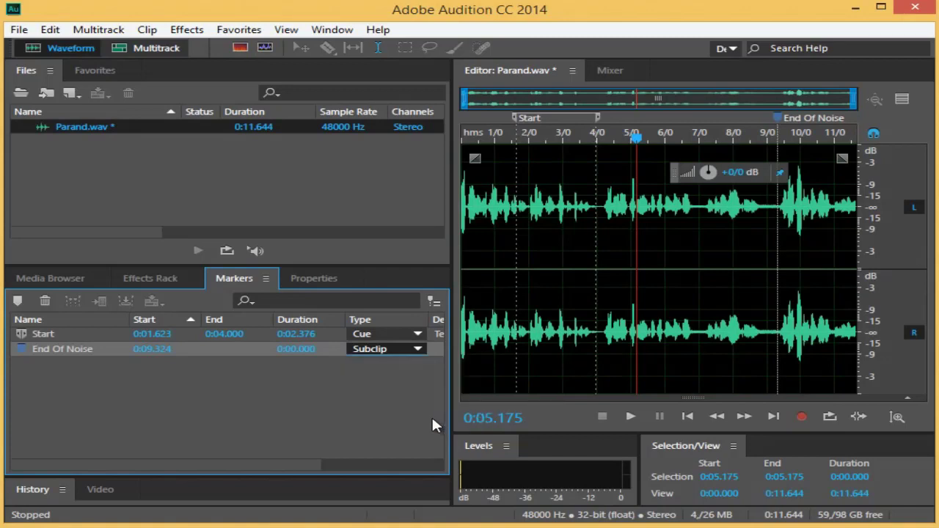
# Add a new marker to the audio file at 0:07.103
pyautogui.click(61, 335)
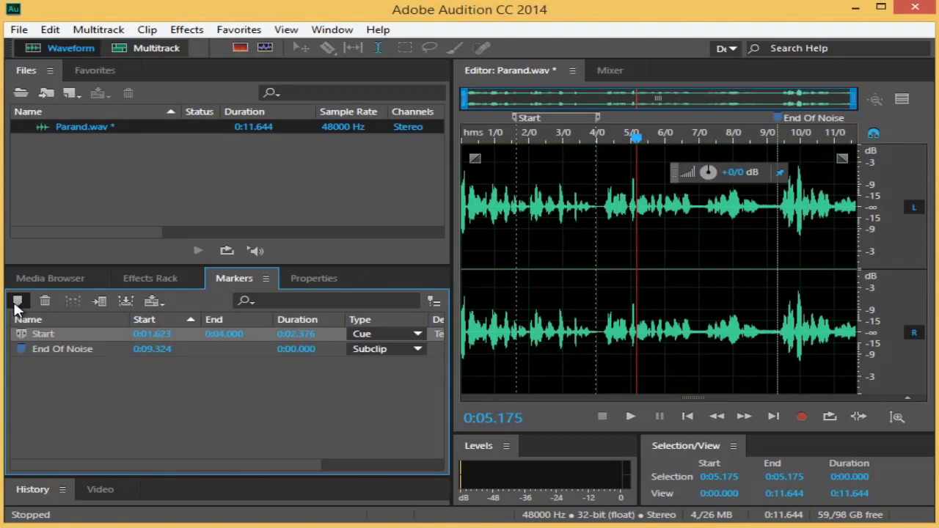
pyautogui.click(702, 140)
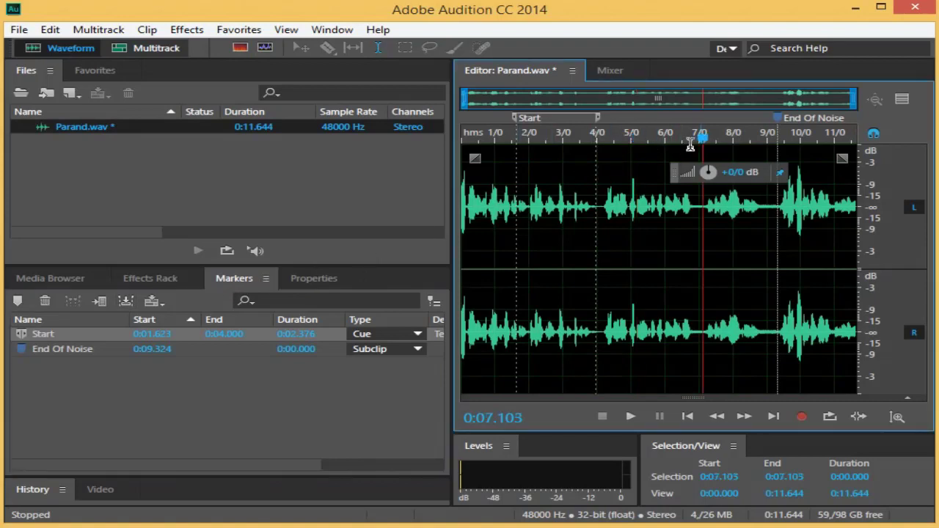
pyautogui.click(19, 302)
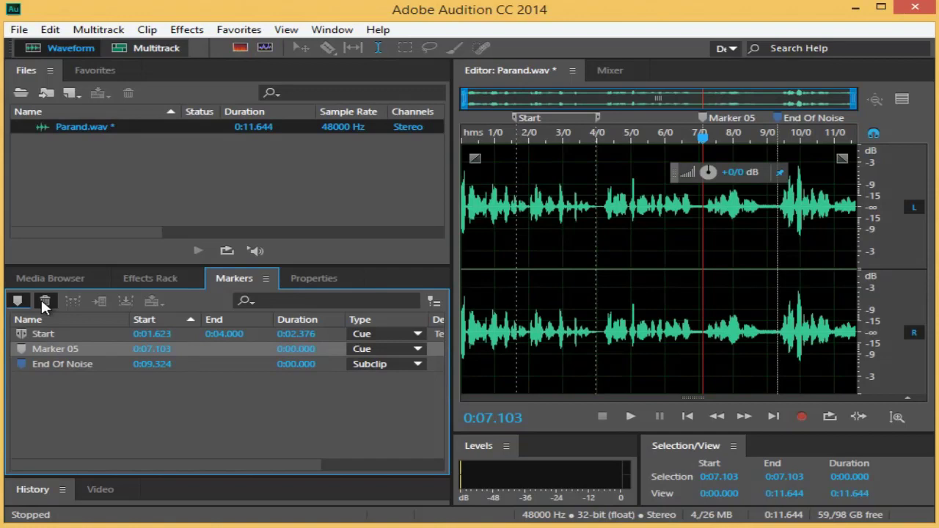
# Delete Marker 05 and the End Of Noise marker together, and undo the deletion
pyautogui.press('shift')
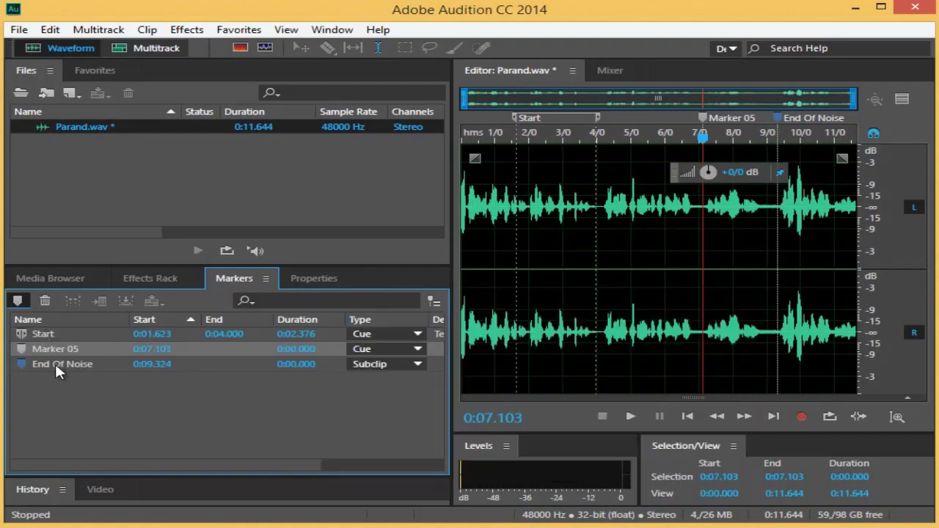
pyautogui.keyDown('shift'); pyautogui.click(55, 362); pyautogui.keyUp('shift')
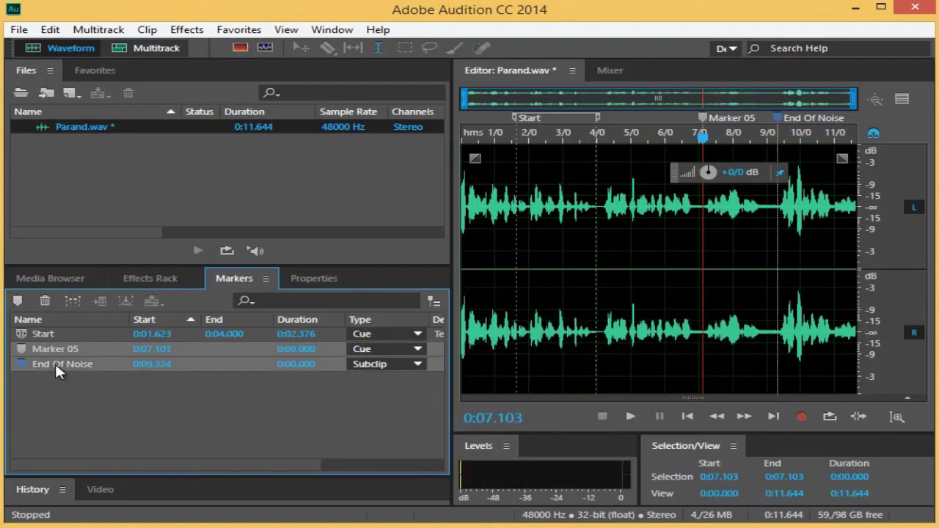
pyautogui.click(44, 301)
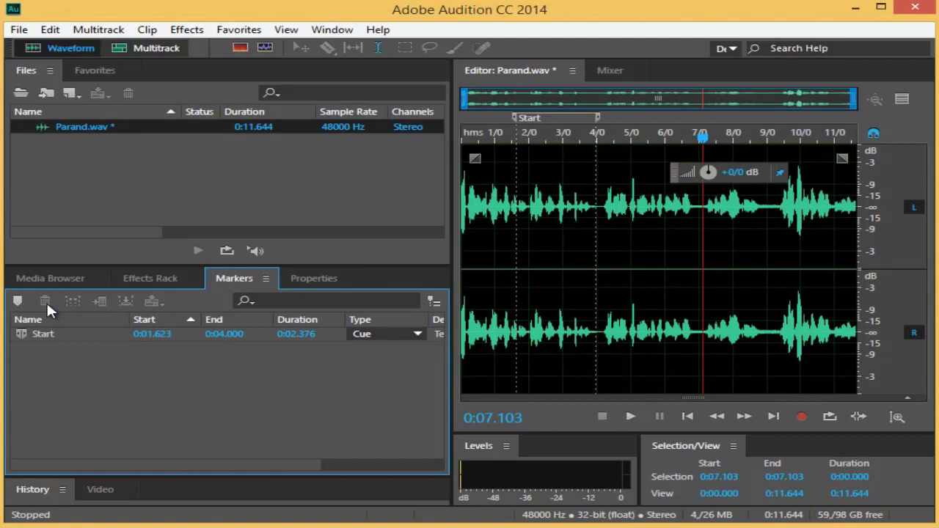
pyautogui.hotkey('ctrl', 'z')
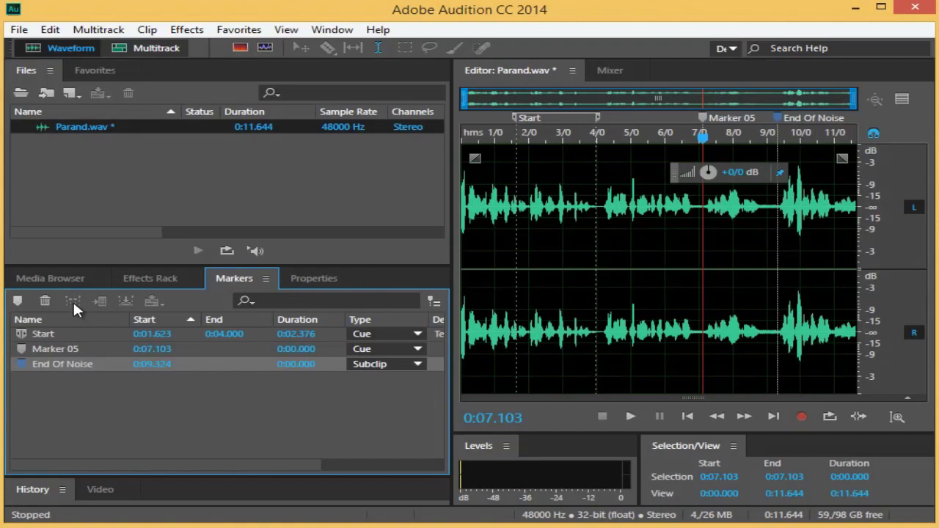
# Merge the Start marker with Marker 05 into one range, and undo the merge
pyautogui.click(48, 339)
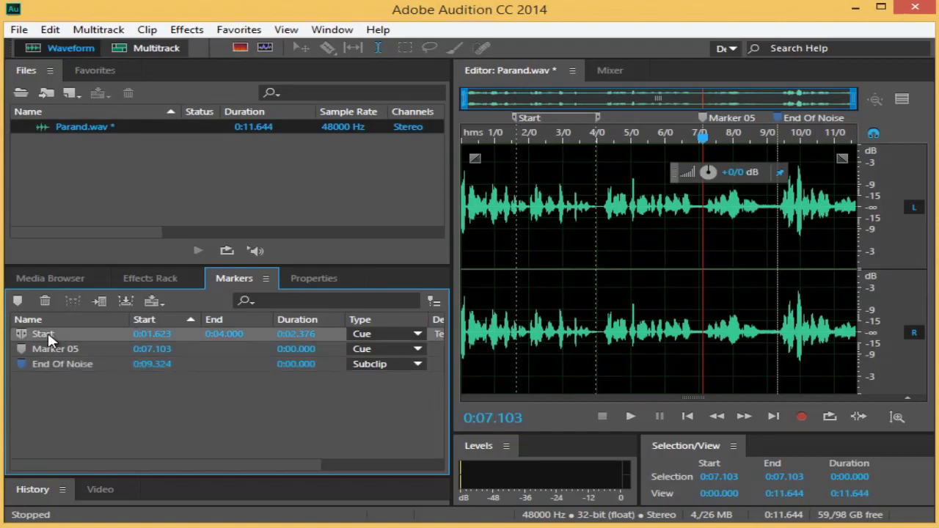
pyautogui.keyDown('shift'); pyautogui.click(44, 349); pyautogui.keyUp('shift')
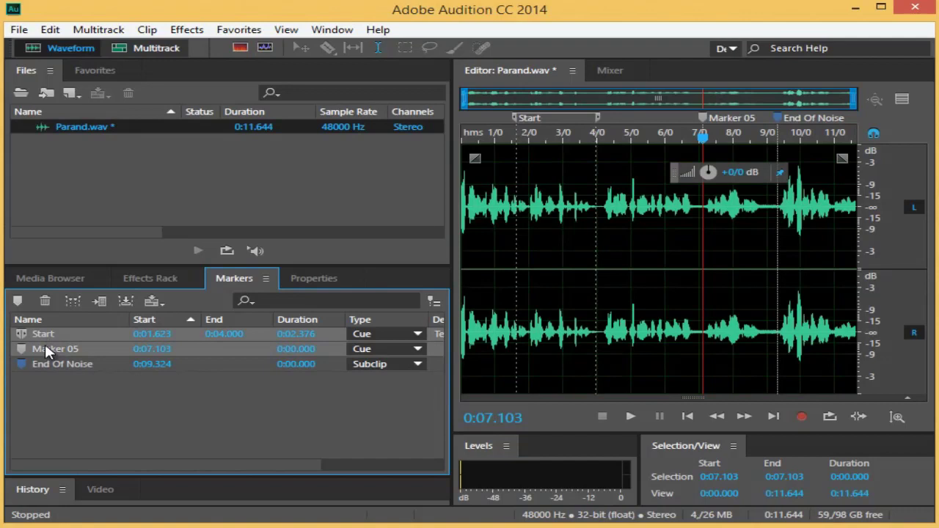
pyautogui.click(72, 303)
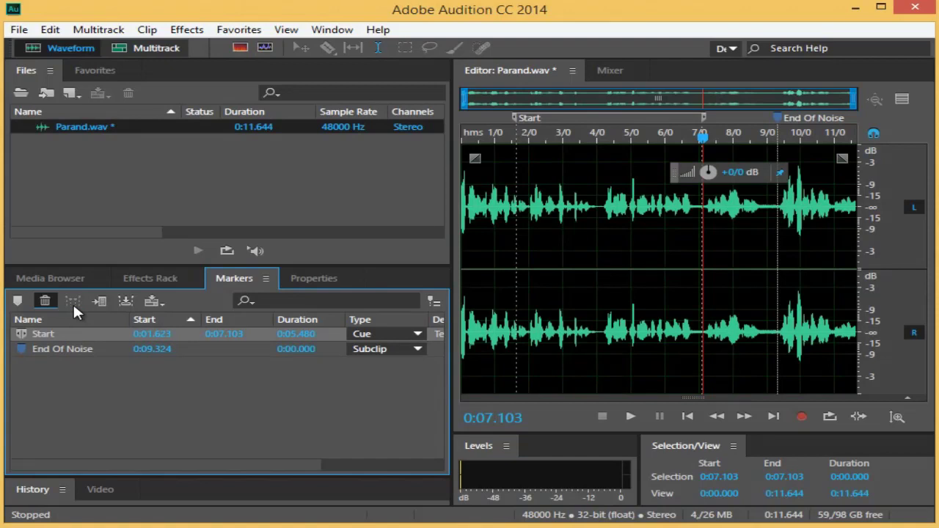
pyautogui.hotkey('ctrl', 'z')
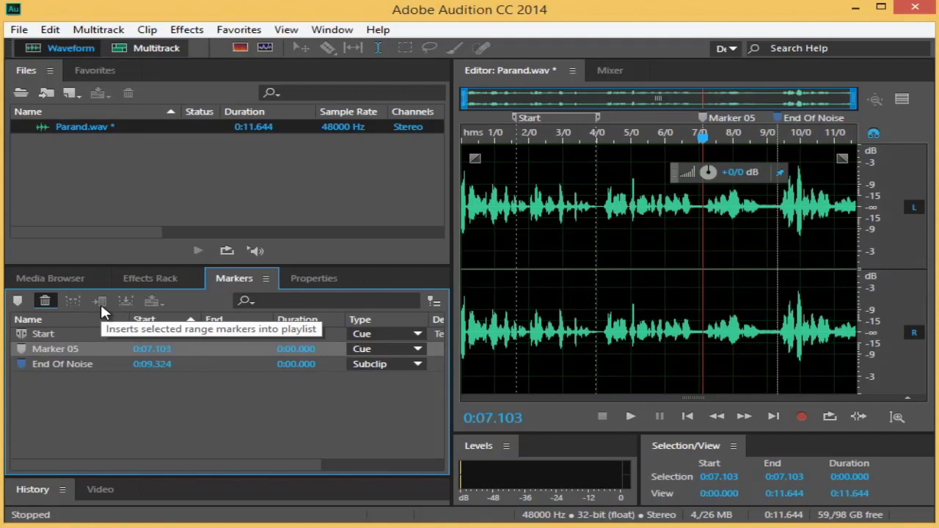
# Insert the Start range marker into the playlist, enlarge the playlist area and play the Start entry
pyautogui.click(72, 333)
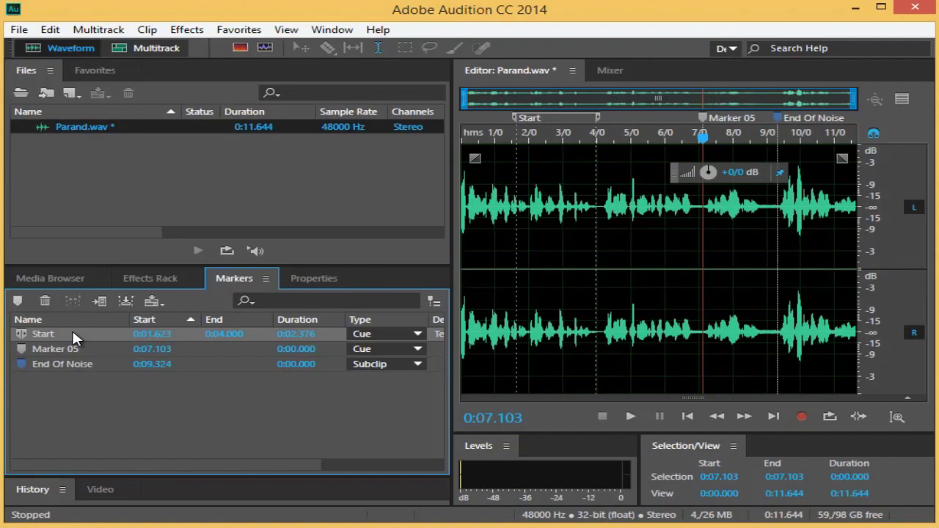
pyautogui.click(105, 304)
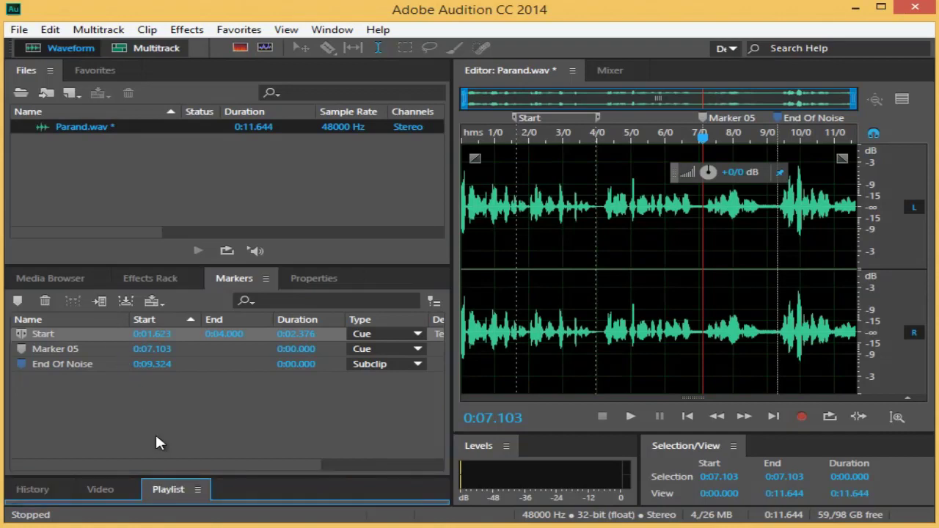
pyautogui.moveTo(220, 478); pyautogui.dragTo(218, 381)
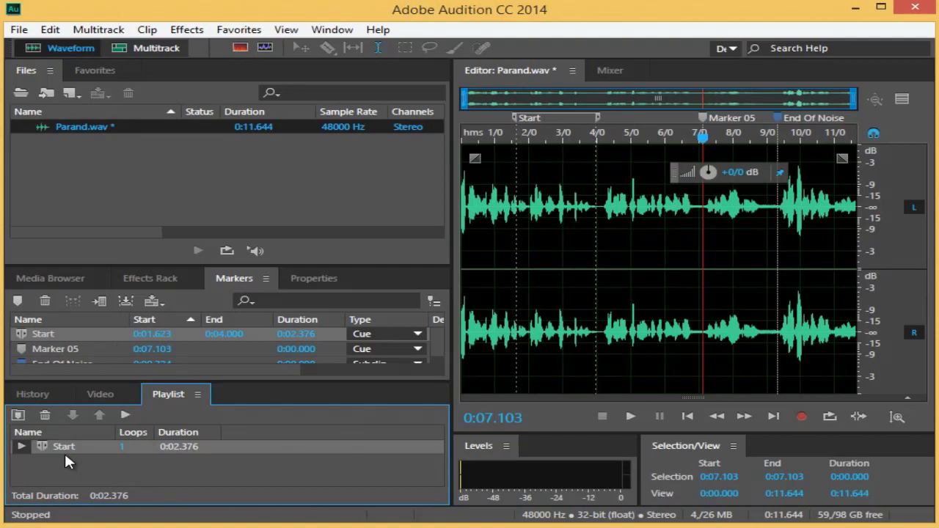
pyautogui.click(21, 447)
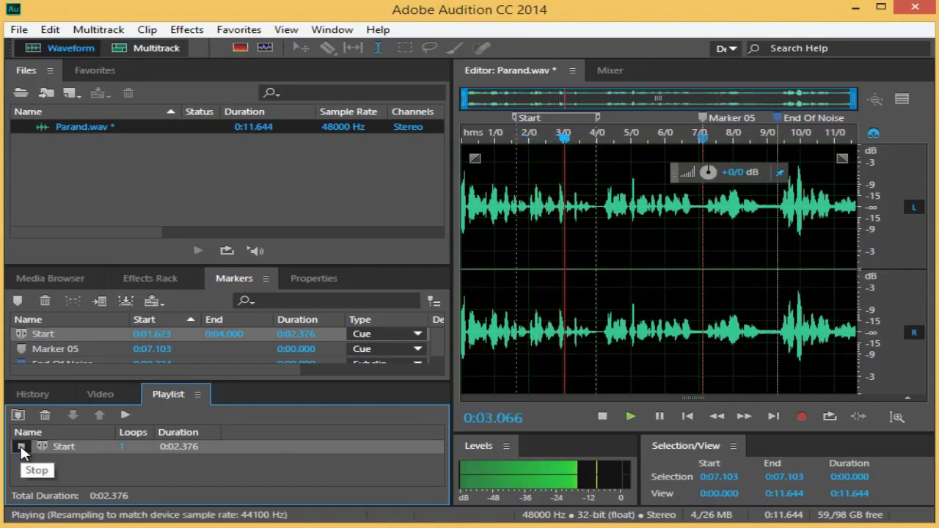
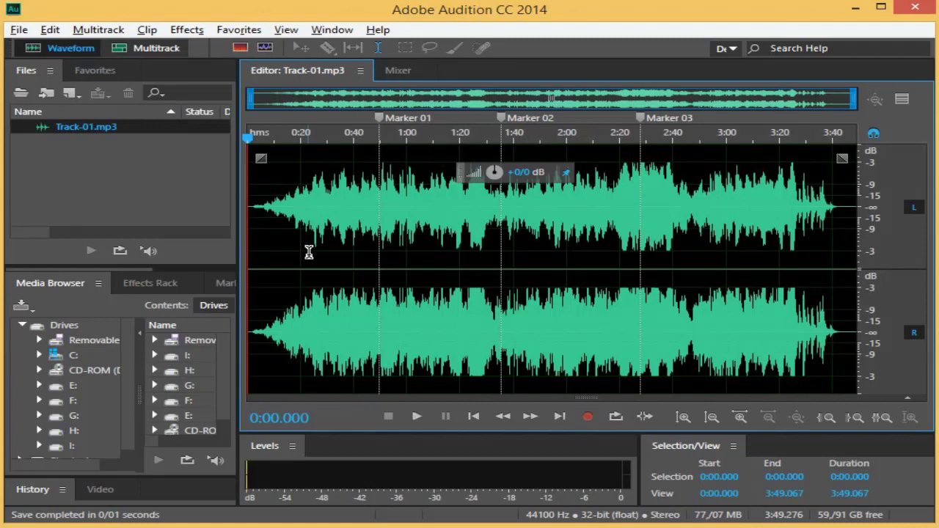
# Place the playhead at about 0:23.1 in Track-01.mp3 and select the audio from about 0:27.7 to 0:46.6
pyautogui.click(309, 210)
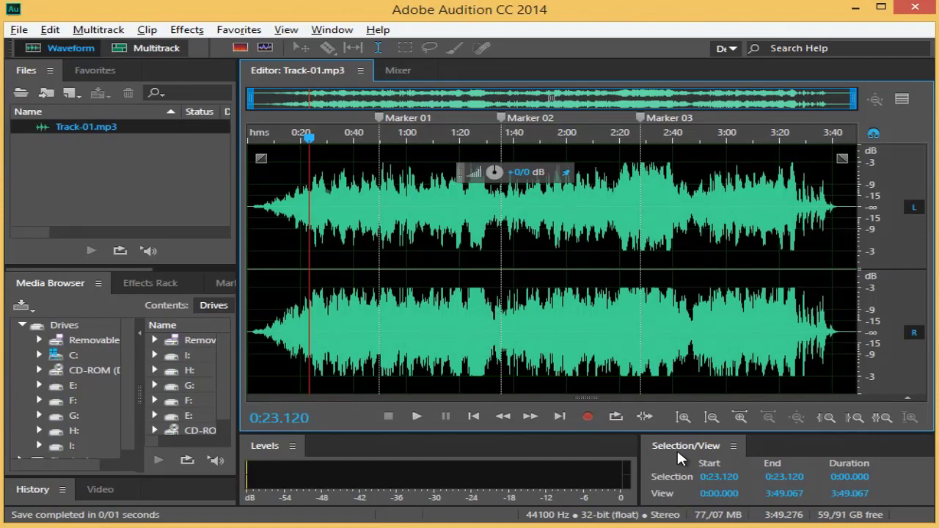
pyautogui.moveTo(321, 301); pyautogui.dragTo(370, 310)
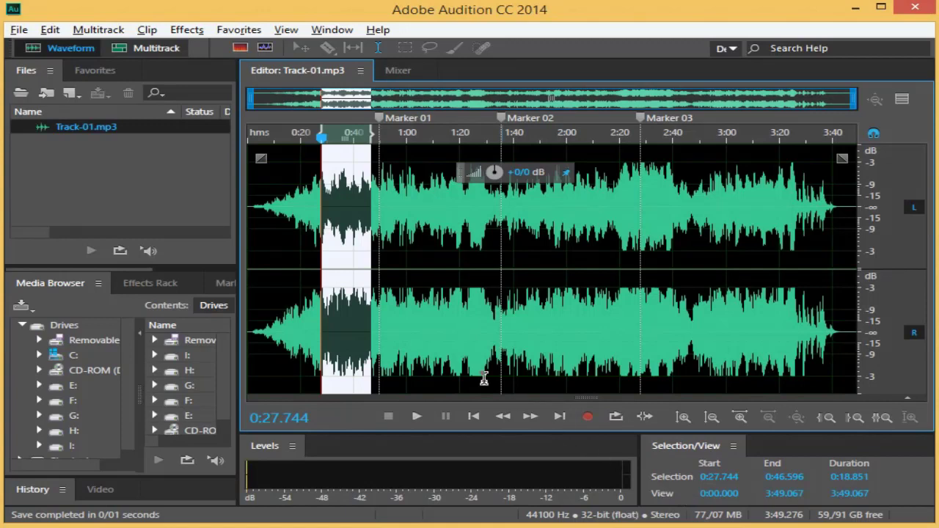
# Move the playhead to 1:00.000, play the track with a stop and restart, and stop playback at about 1:05.8
pyautogui.click(400, 323)
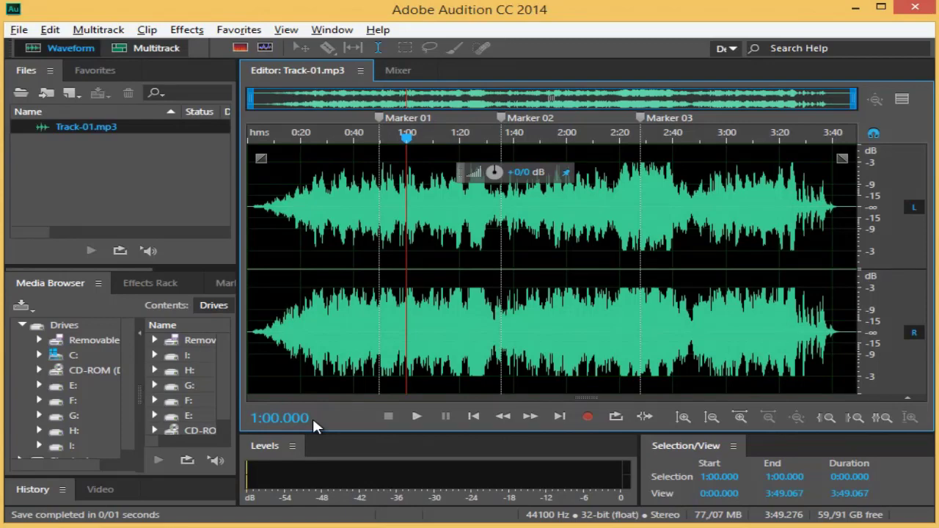
pyautogui.press('space')
pyautogui.press('space')
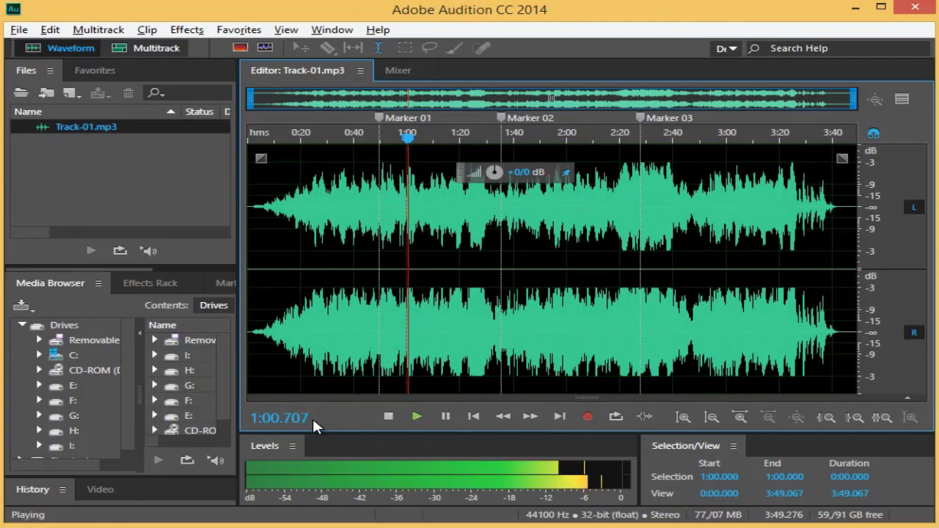
pyautogui.press('space')
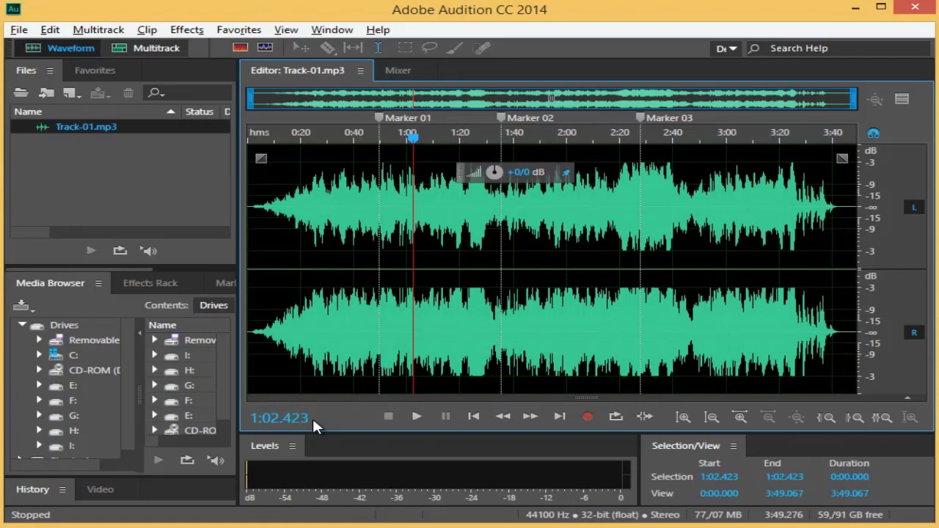
pyautogui.press('space')
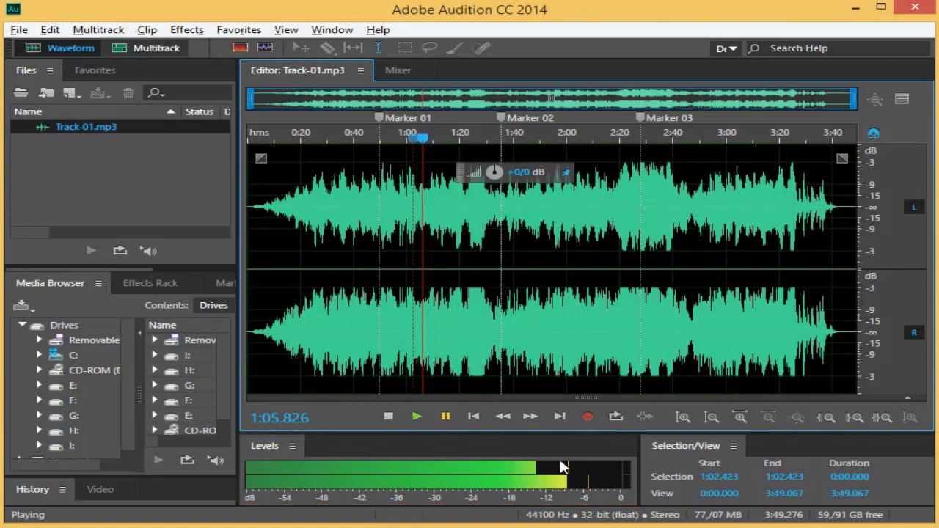
pyautogui.click(388, 416)
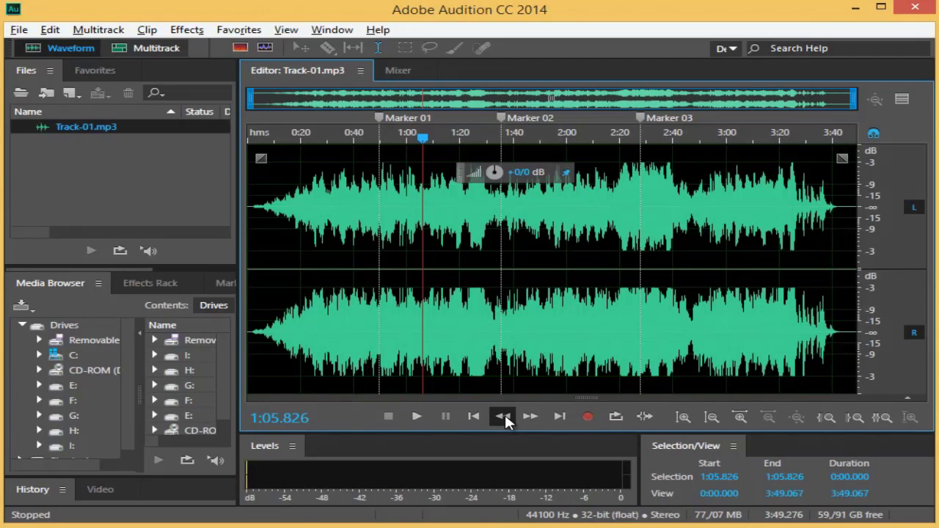
# Fast-forward the playhead to about 2:08 and rewind it to about 1:03.7
pyautogui.click(529, 417)
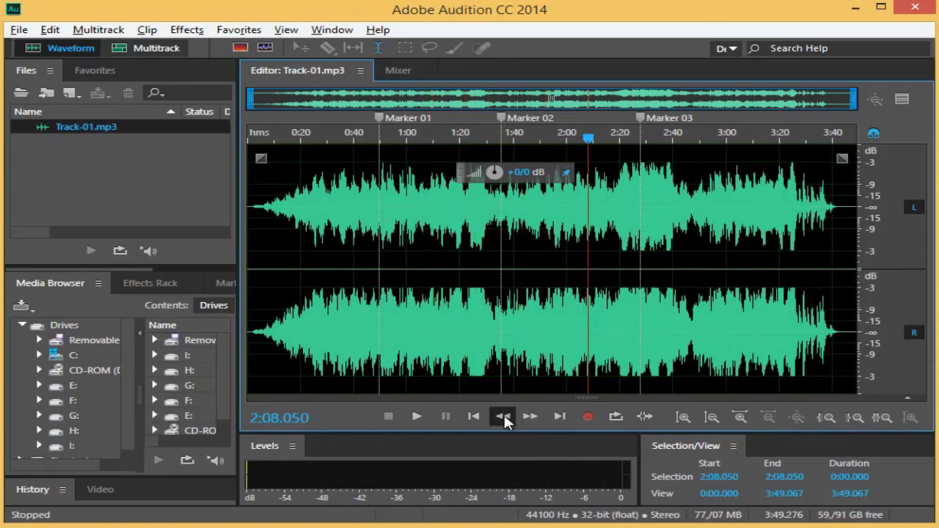
pyautogui.click(504, 417)
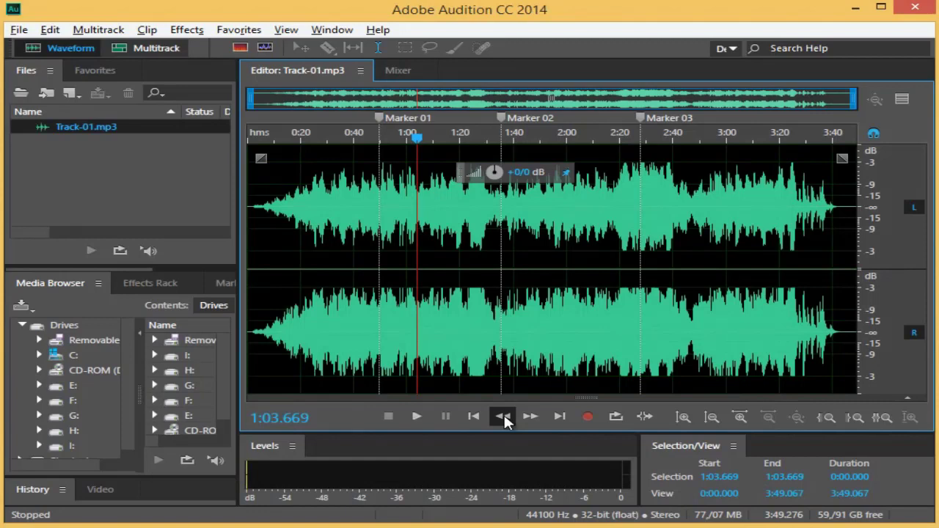
# Play the track and rewind it during playback, stopping near 1:03, and repeat the play and rewind once more
pyautogui.press('space')
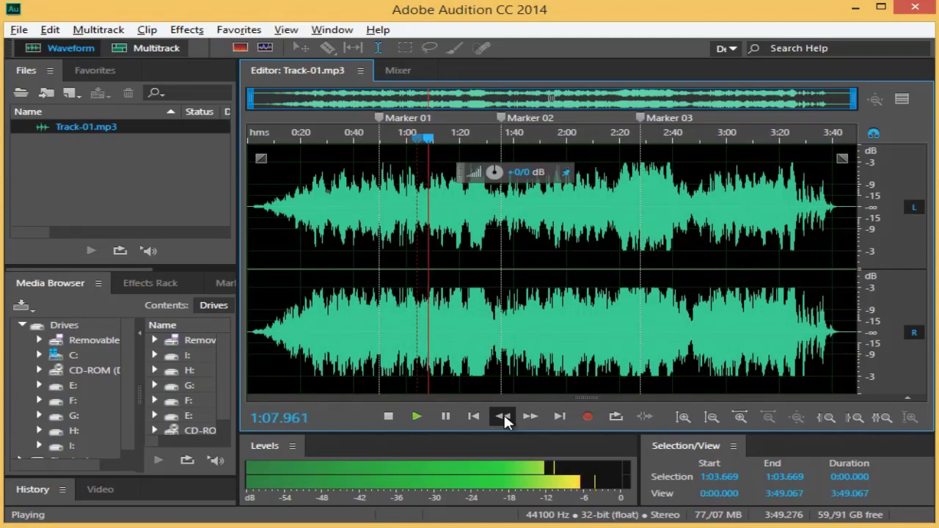
pyautogui.click(503, 416)
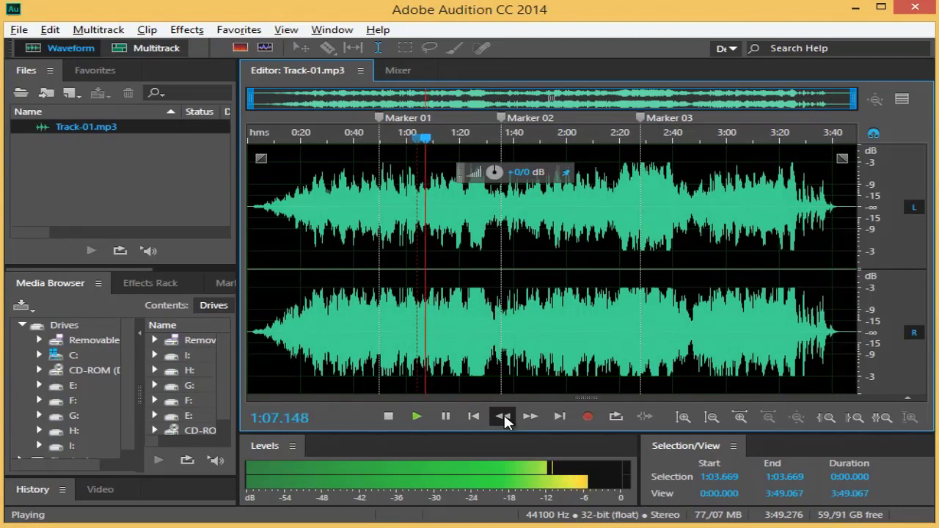
pyautogui.moveTo(504, 418); pyautogui.dragTo(504, 418)
pyautogui.press('space')
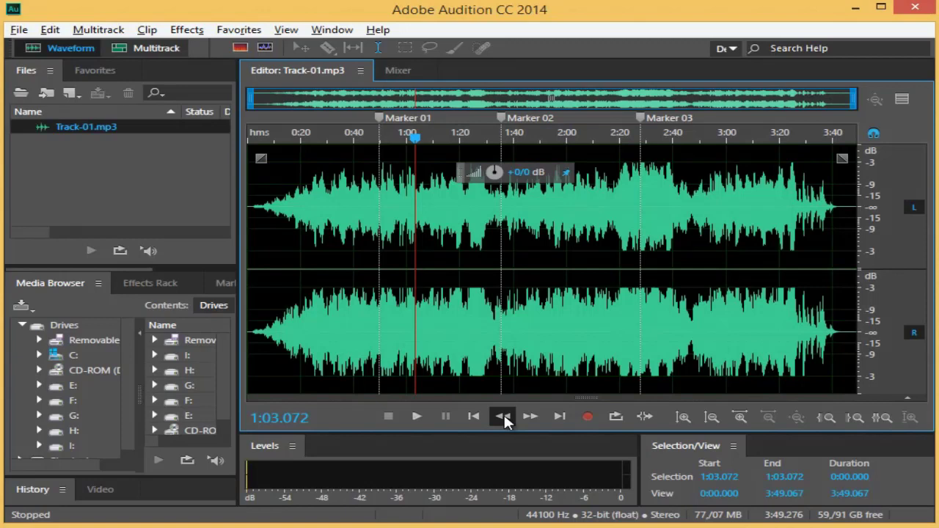
pyautogui.press('space')
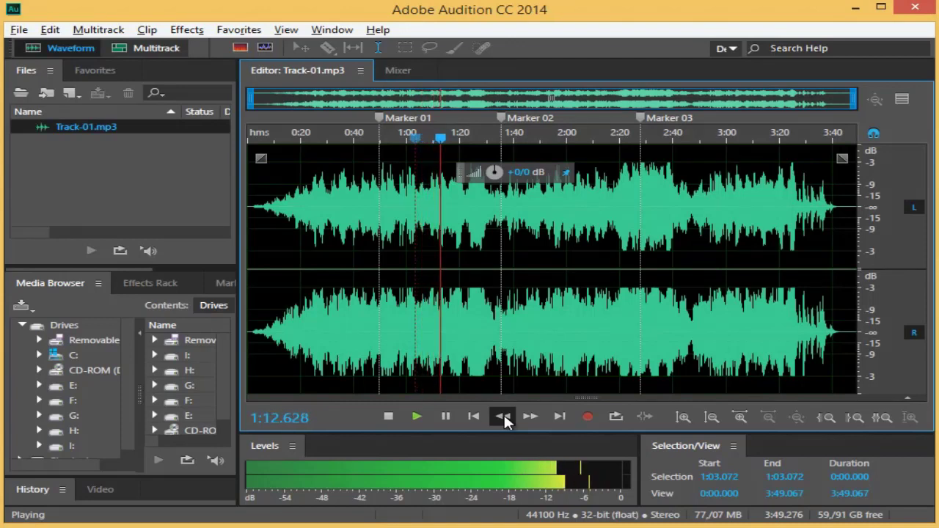
pyautogui.click(503, 416)
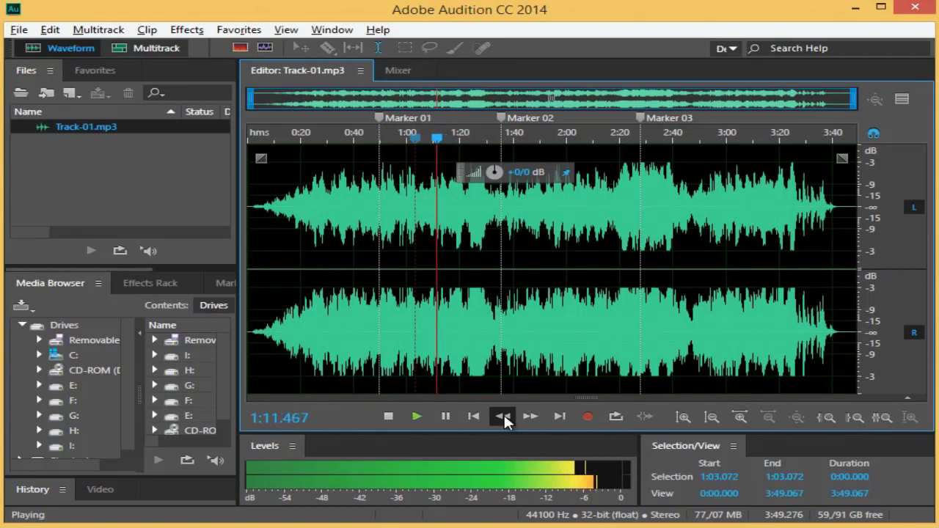
pyautogui.moveTo(503, 416); pyautogui.dragTo(503, 416)
pyautogui.press('space')
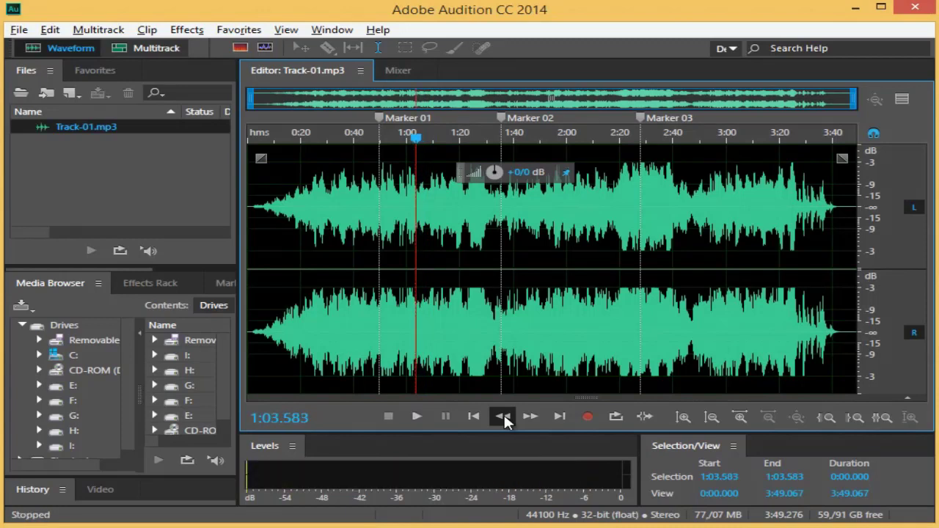
# Jump the playhead forward to Marker 02 and back to the previous marker
pyautogui.press('k')
pyautogui.click(558, 416)
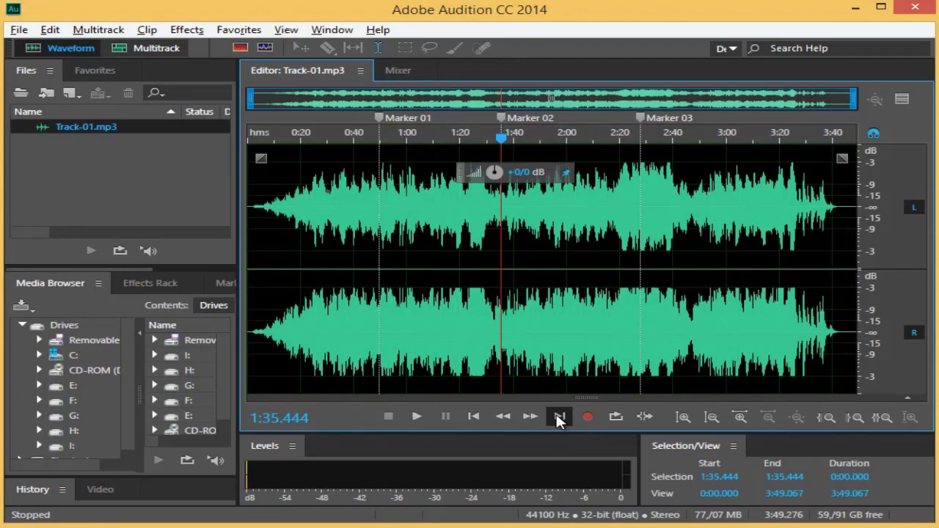
pyautogui.click(473, 417)
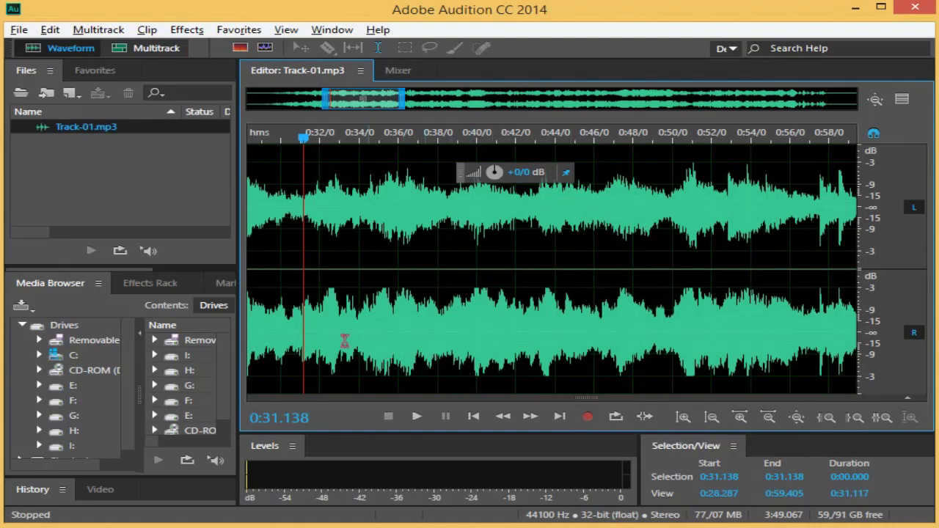
# Select the audio from about 0:30.4 to 0:33.4, play it with Loop Playback on, and stop playback
pyautogui.moveTo(289, 322); pyautogui.dragTo(348, 323)
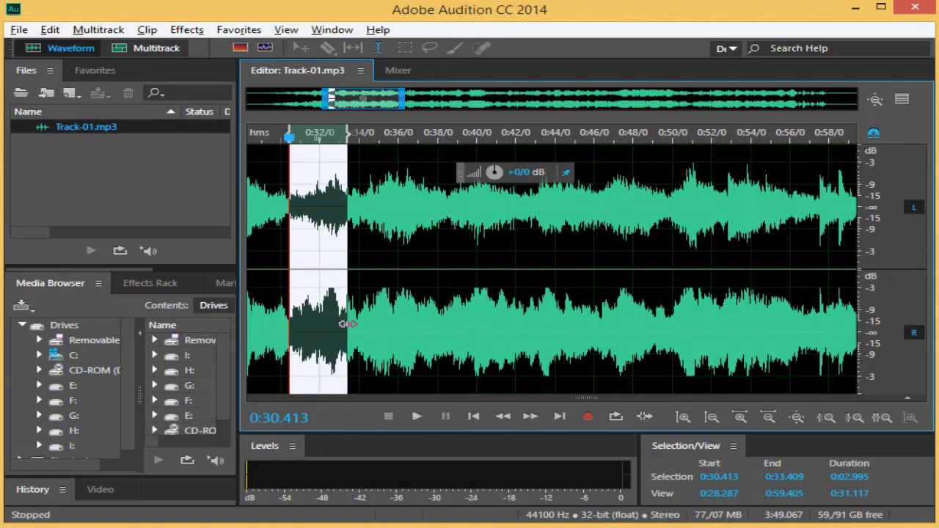
pyautogui.click(614, 417)
pyautogui.press('space')
pyautogui.press('space')
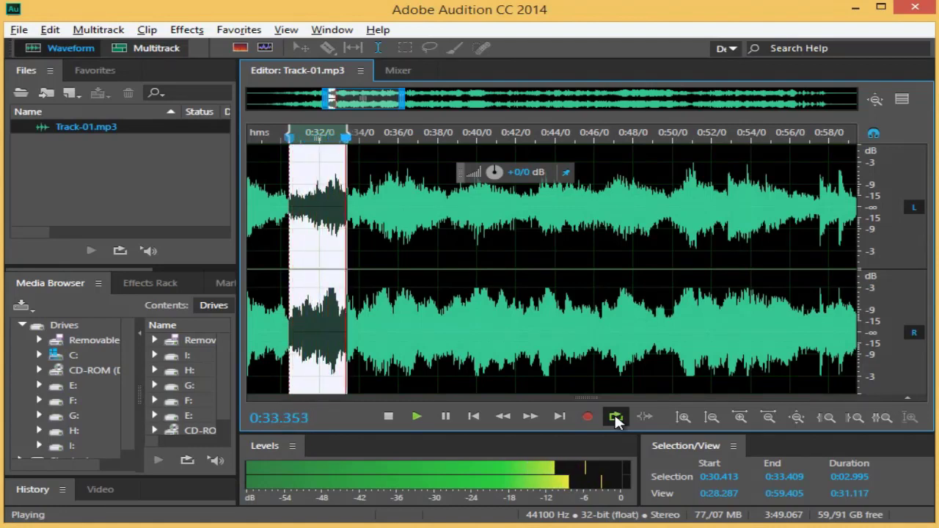
pyautogui.press('space')
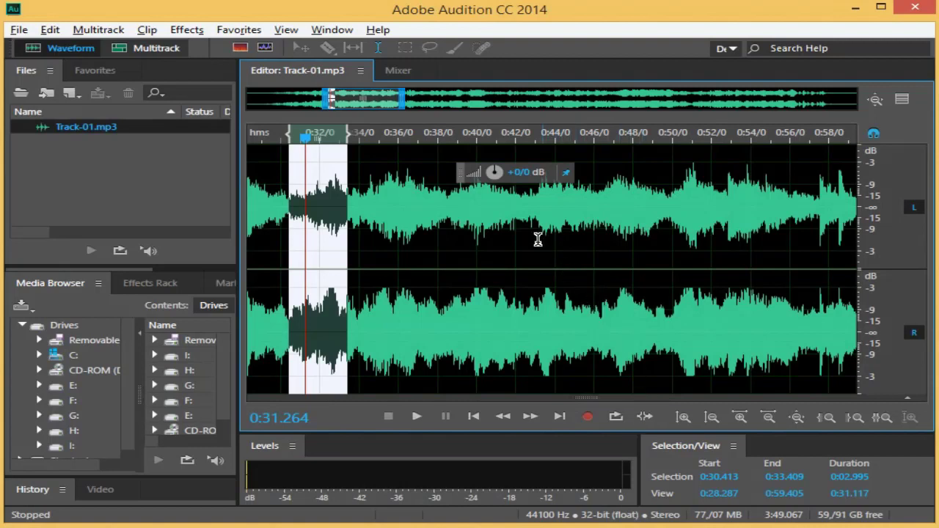
# Select about 0:42.3 to 0:45.2, place the playhead at about 0:40.8, and play with Skip Selection turned on
pyautogui.moveTo(522, 226); pyautogui.dragTo(578, 229)
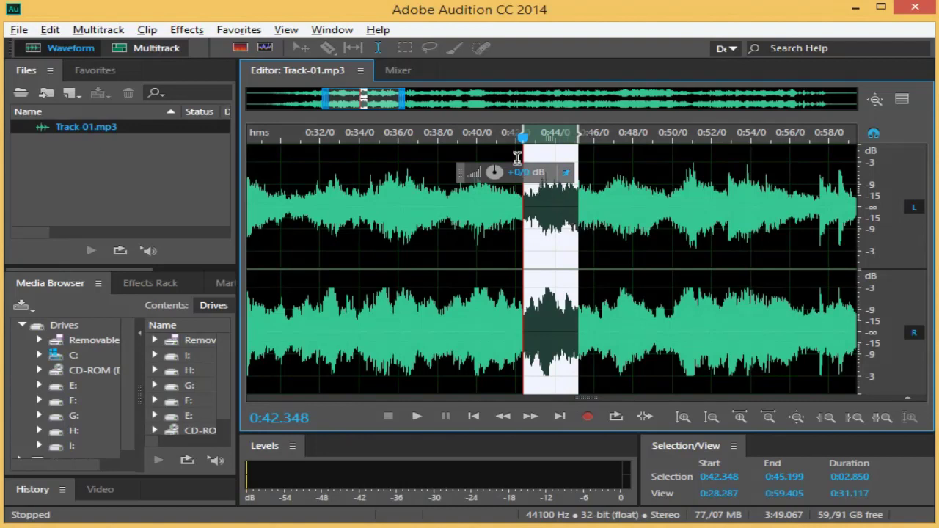
pyautogui.click(492, 136)
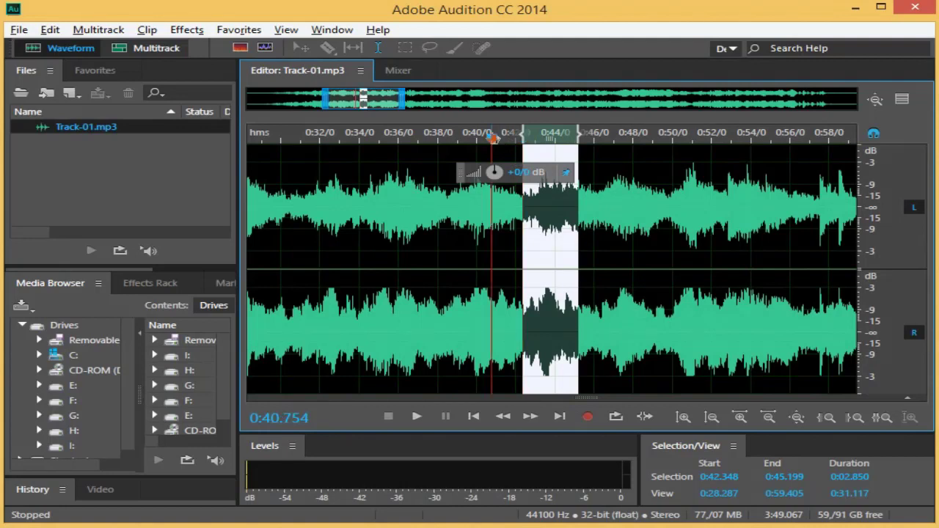
pyautogui.click(643, 417)
pyautogui.click(640, 414)
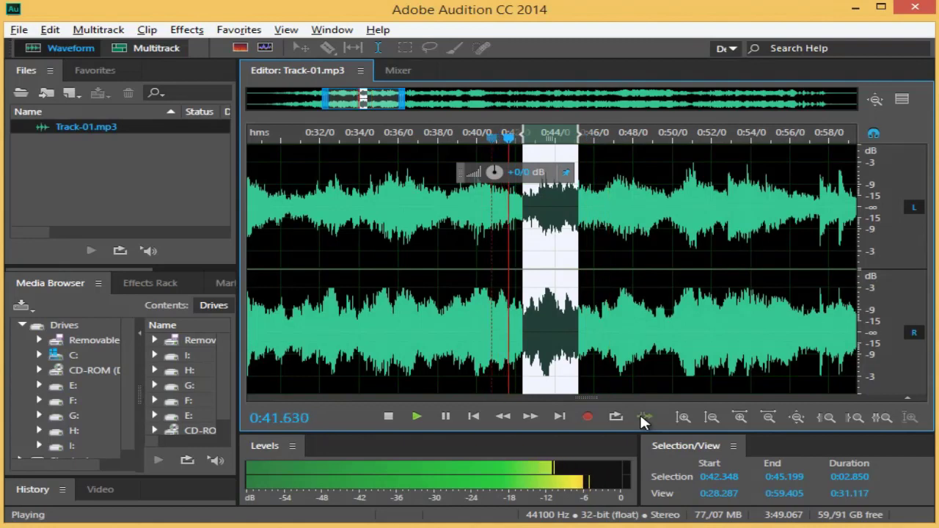
pyautogui.click(639, 412)
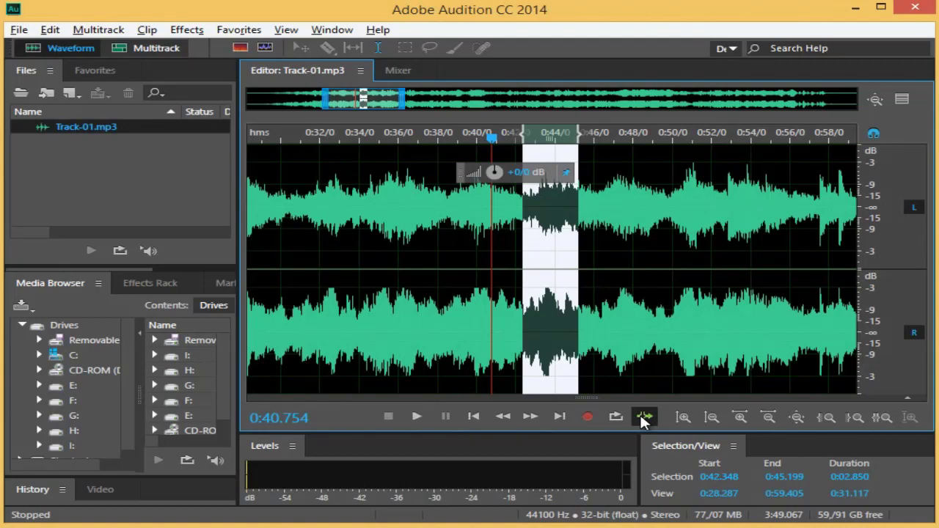
# Turn off Skip Selection and play from about 0:40.8 through the selected range, stopping at about 0:45.8
pyautogui.click(642, 417)
pyautogui.press('space')
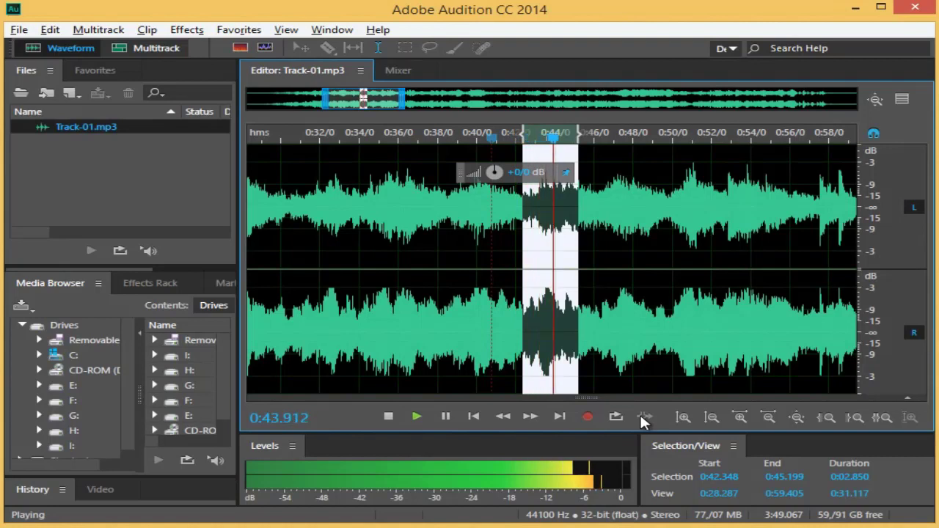
pyautogui.press('space')
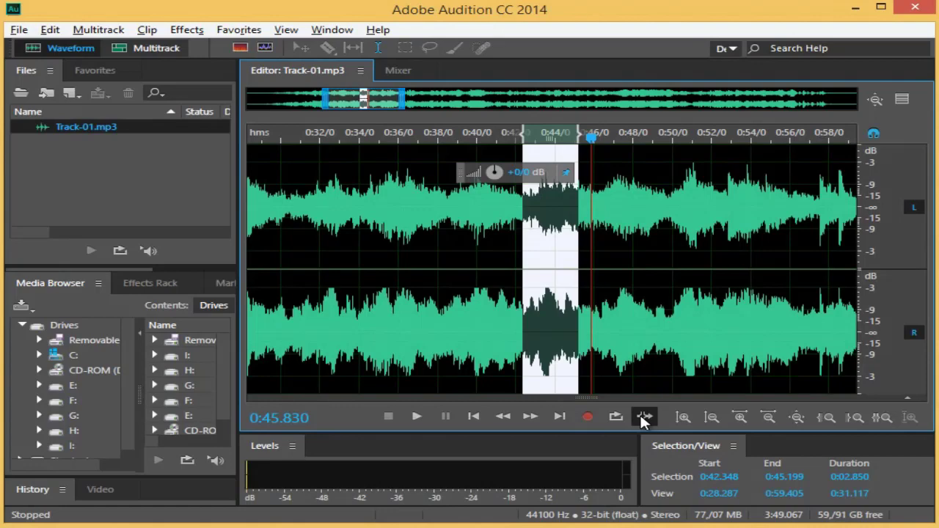
# Display the floating Transport panel and move it toward the Levels meters
pyautogui.click(347, 33)
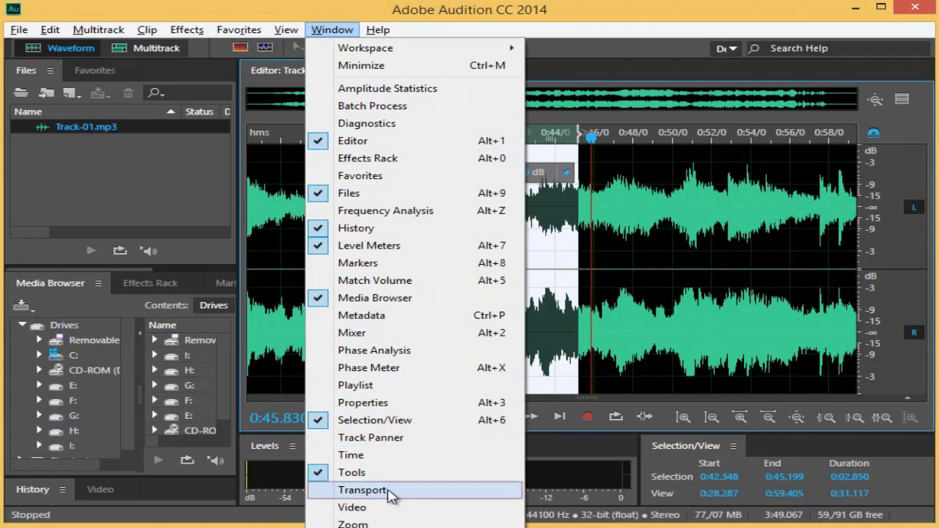
pyautogui.click(390, 493)
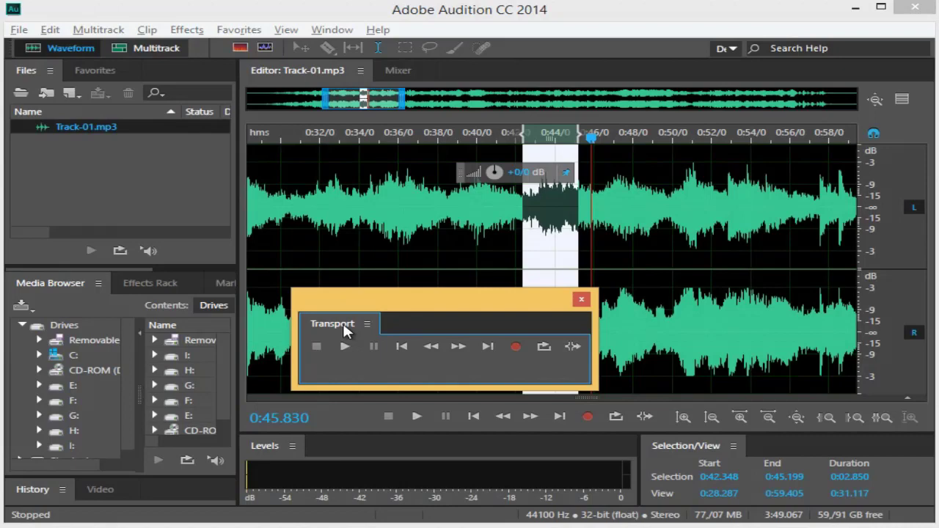
pyautogui.moveTo(346, 331); pyautogui.dragTo(297, 438)
pyautogui.press('ctrl')
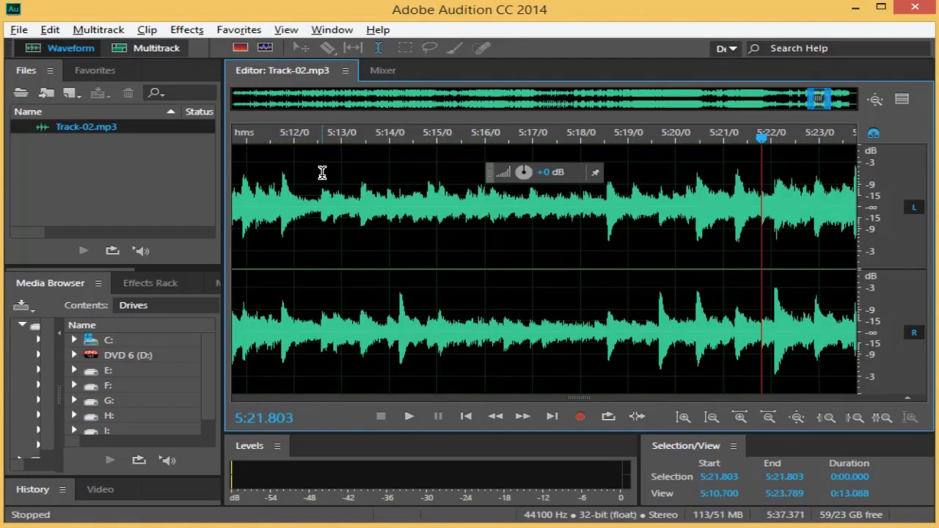
# Review the auto-scroll options in the Playback preferences, accept them, and play Track-02.mp3 from about 5:21.8 to check the scrolling
pyautogui.click(51, 30)
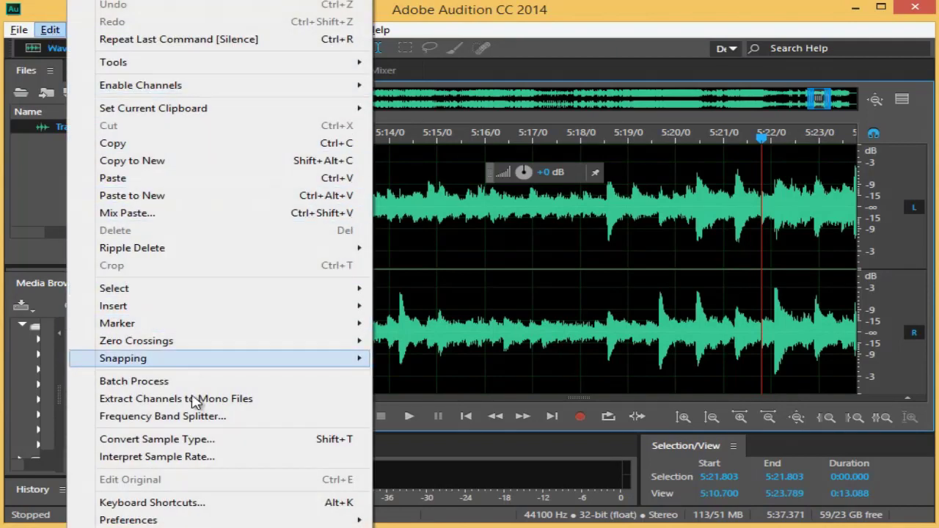
pyautogui.moveTo(210, 518)
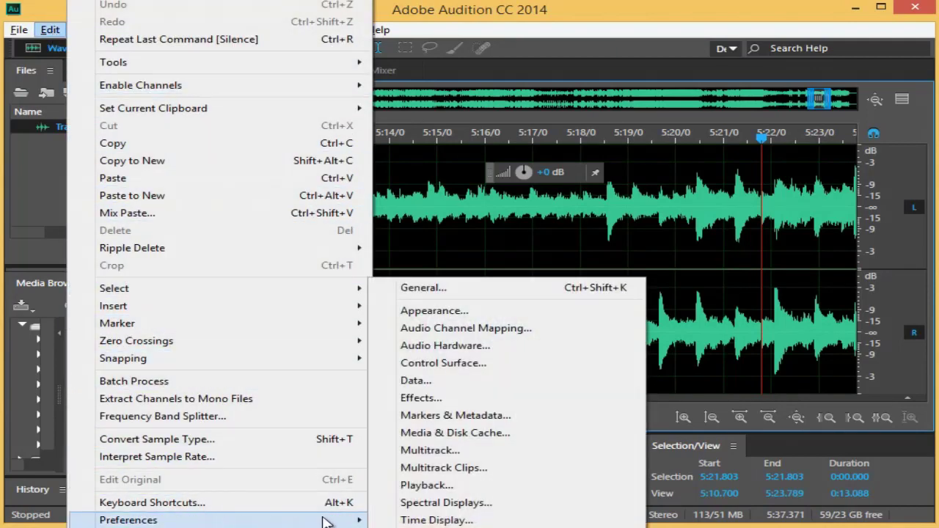
pyautogui.click(430, 492)
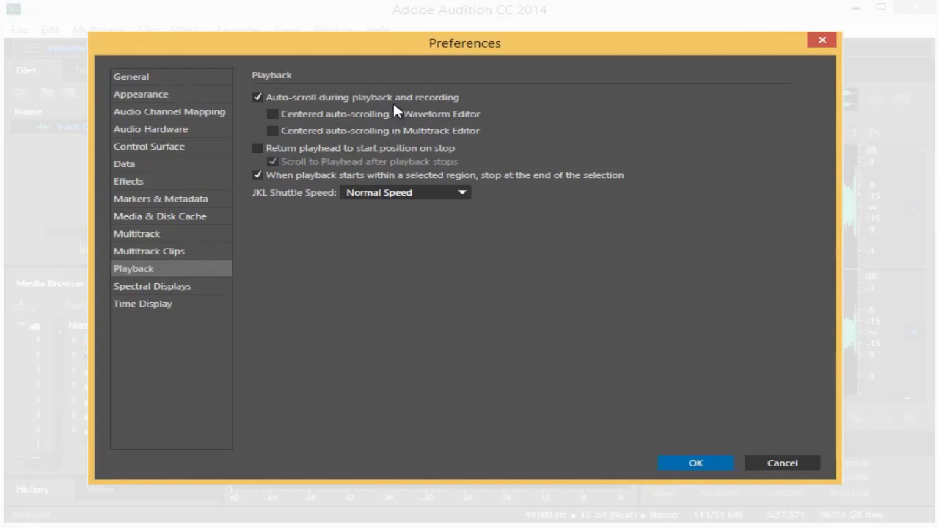
pyautogui.moveTo(395, 104)
pyautogui.click(690, 463)
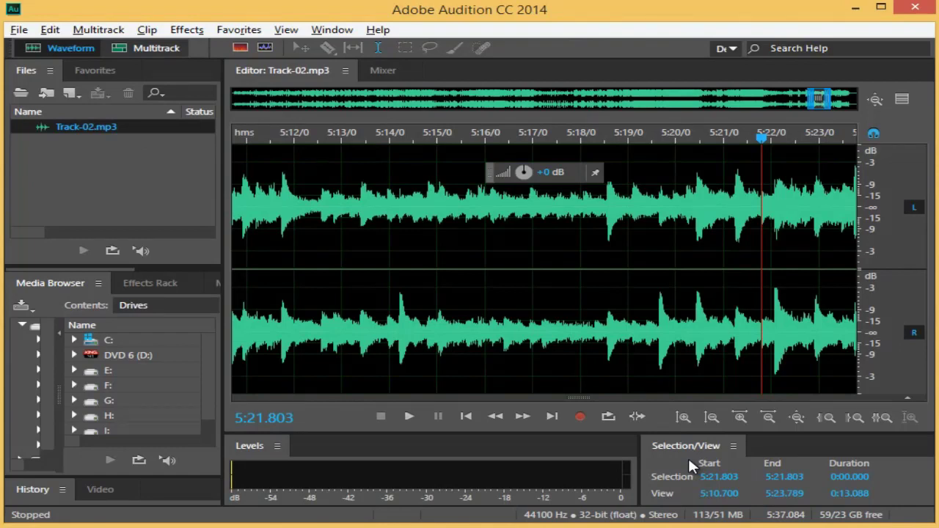
pyautogui.press('space')
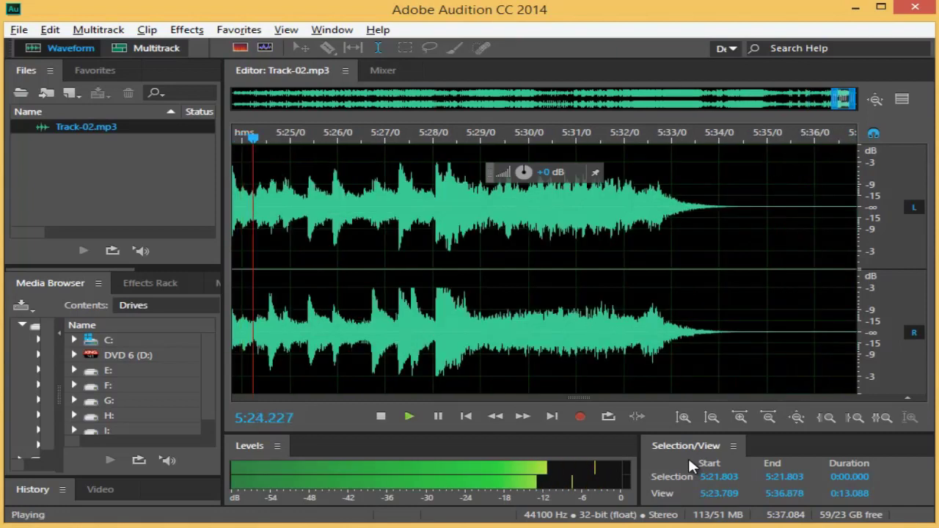
pyautogui.press('space')
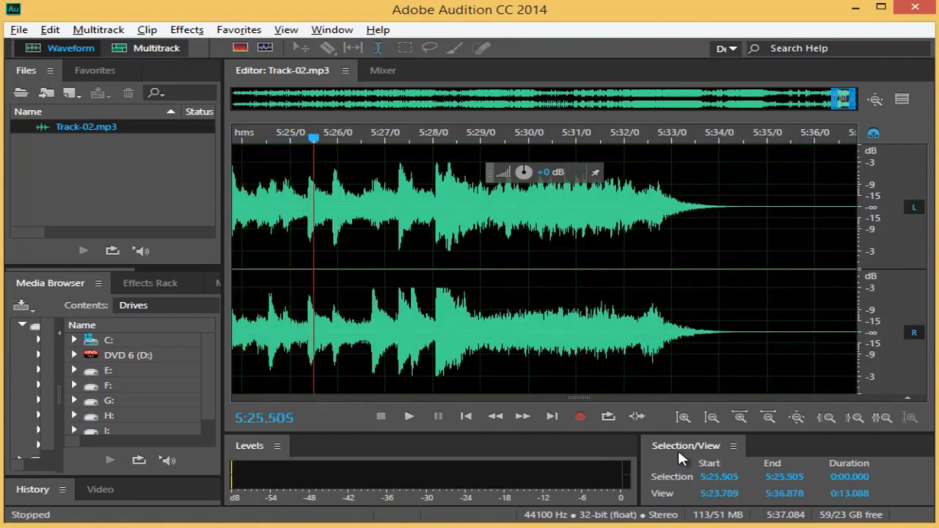
# Enable centered auto-scrolling in the Waveform Editor in the Playback preferences and accept the change
pyautogui.click(50, 29)
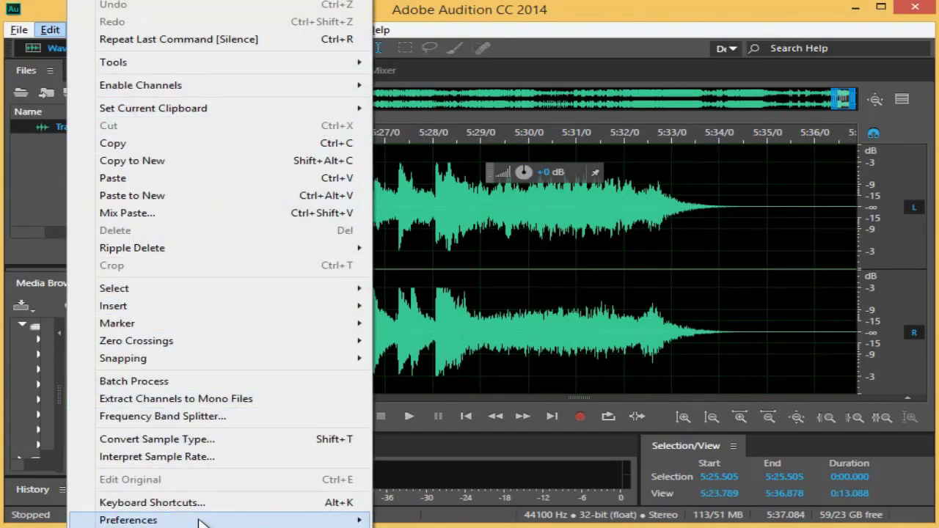
pyautogui.moveTo(249, 520)
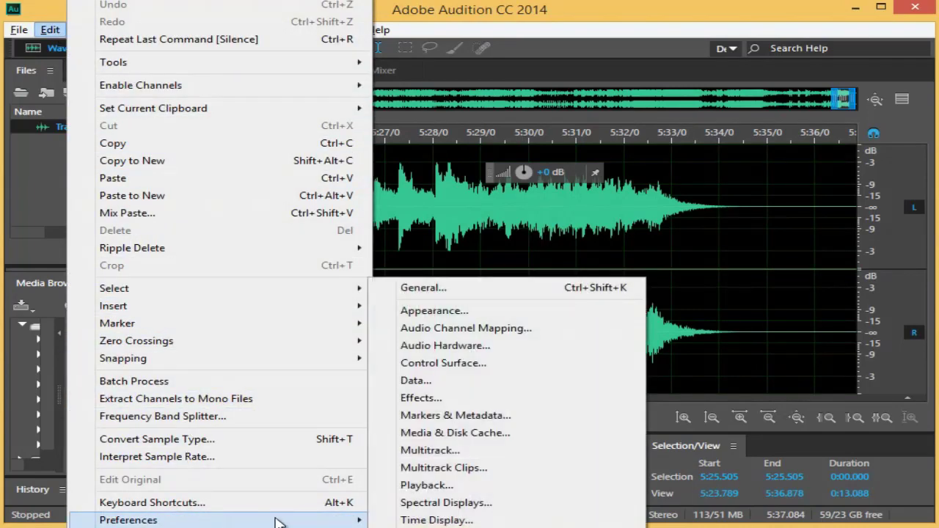
pyautogui.click(428, 487)
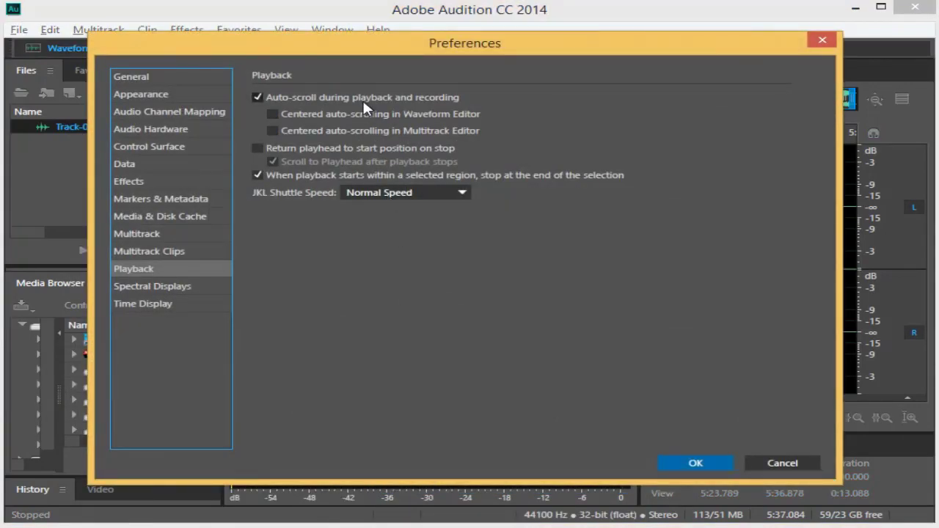
pyautogui.moveTo(363, 104)
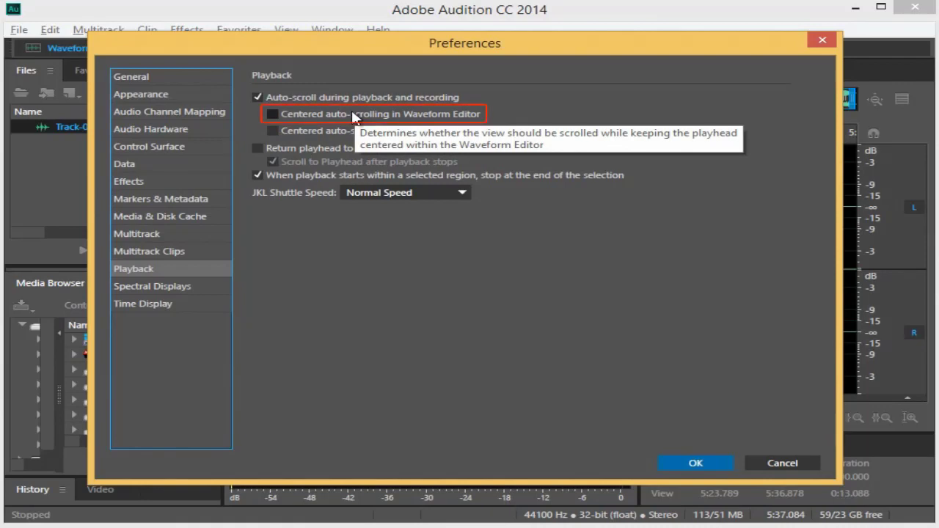
pyautogui.click(352, 114)
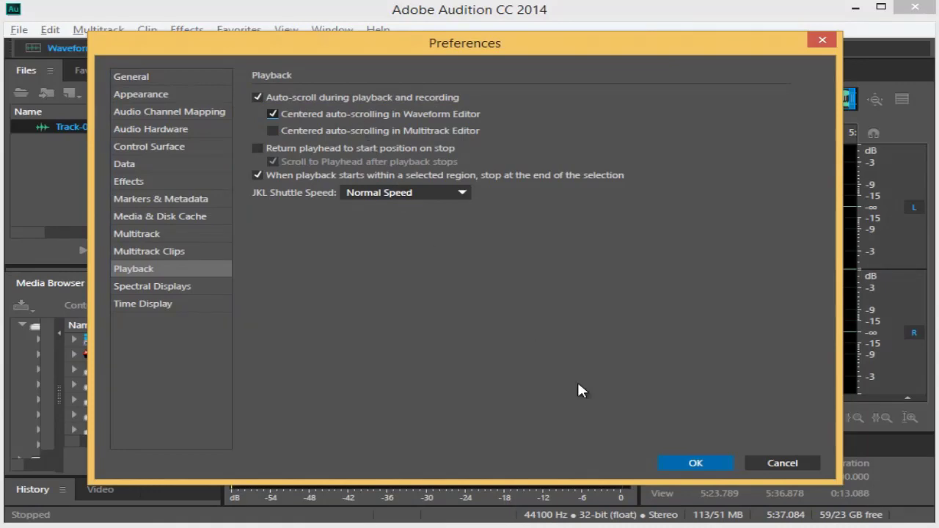
pyautogui.click(694, 464)
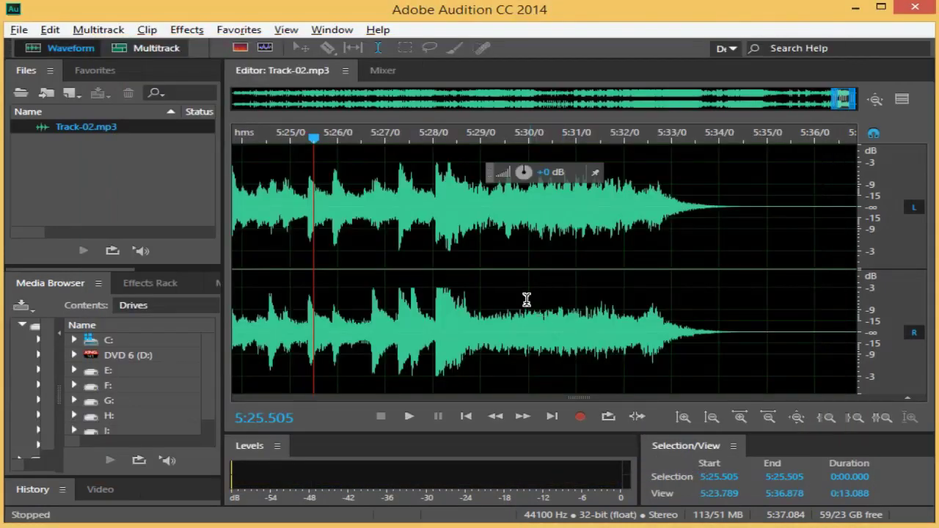
# Place the playhead at about 5:18.0 and play to about 5:27.4 to check the centered scrolling
pyautogui.scroll(-10, 525, 298)
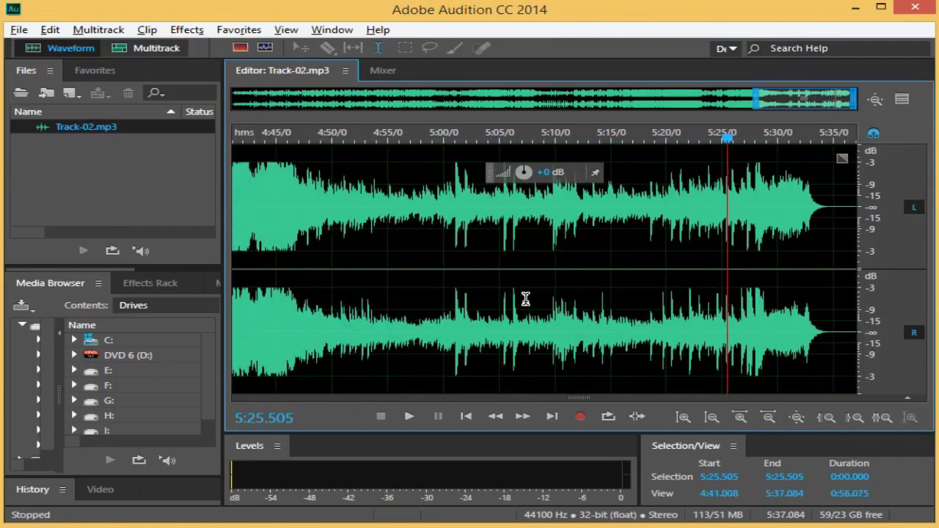
pyautogui.click(697, 138)
pyautogui.scroll(6, 699, 147)
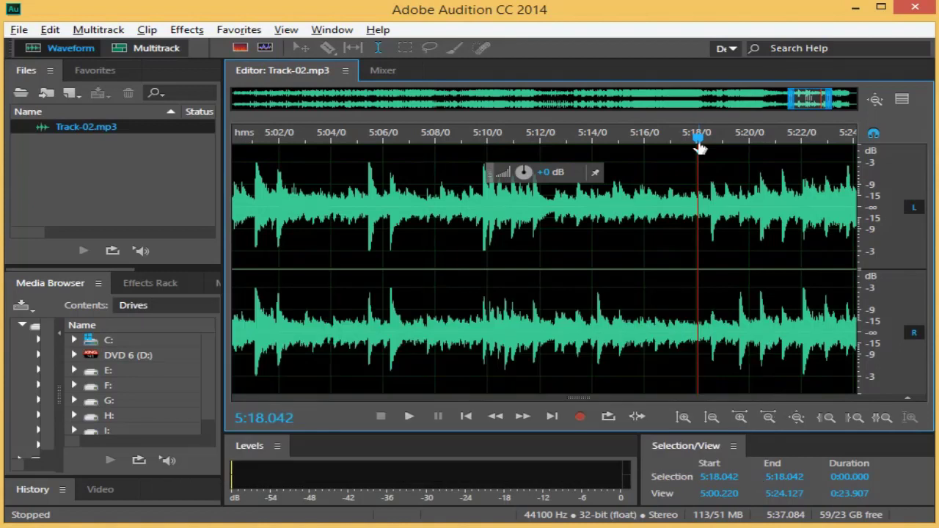
pyautogui.press('space')
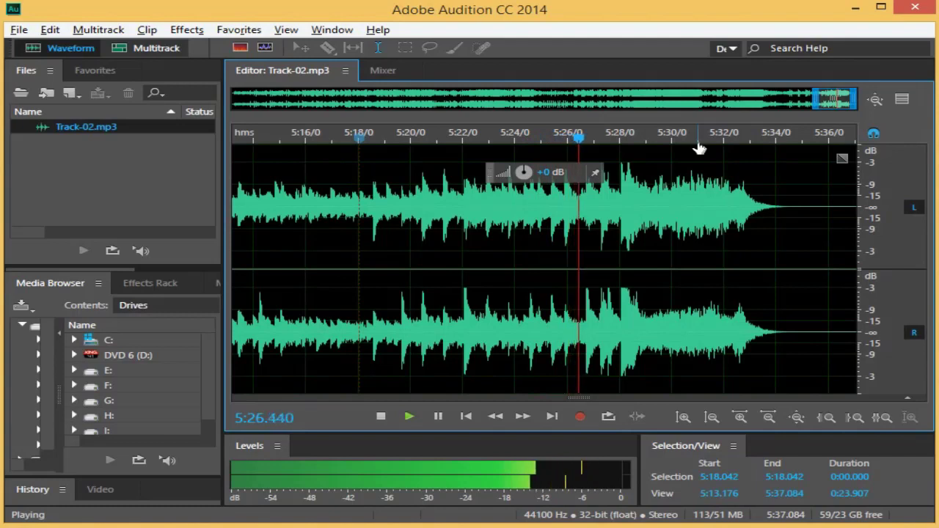
pyautogui.press('space')
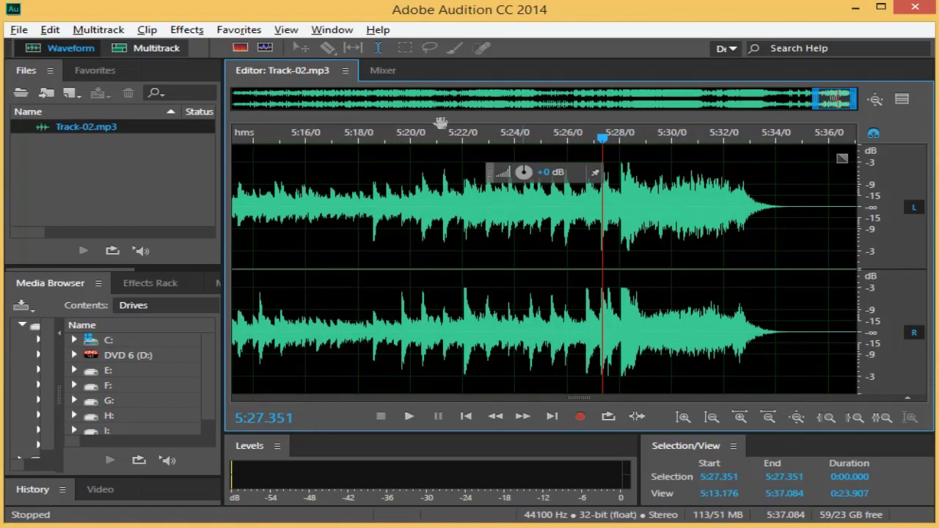
# In the Playback preferences, turn off centered auto-scrolling in the Waveform Editor and turn on returning the playhead to its start position on stop
pyautogui.click(50, 30)
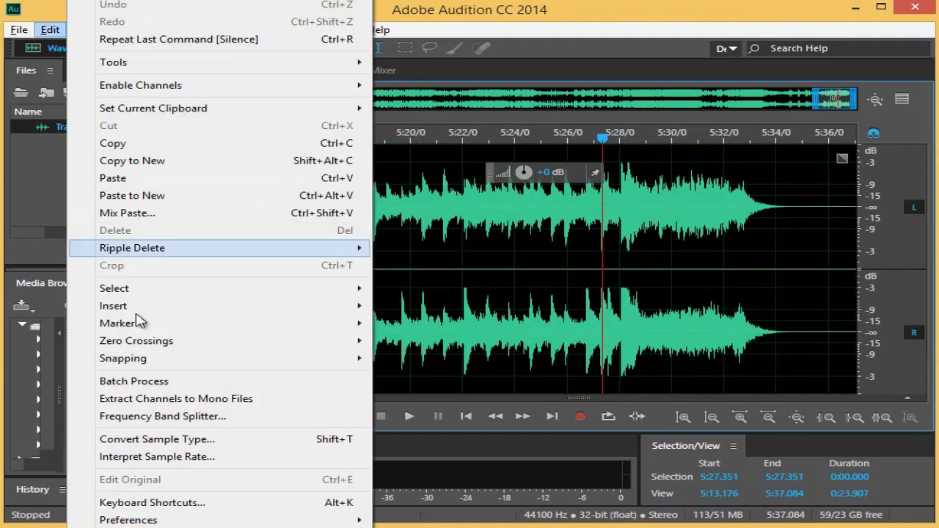
pyautogui.moveTo(235, 519)
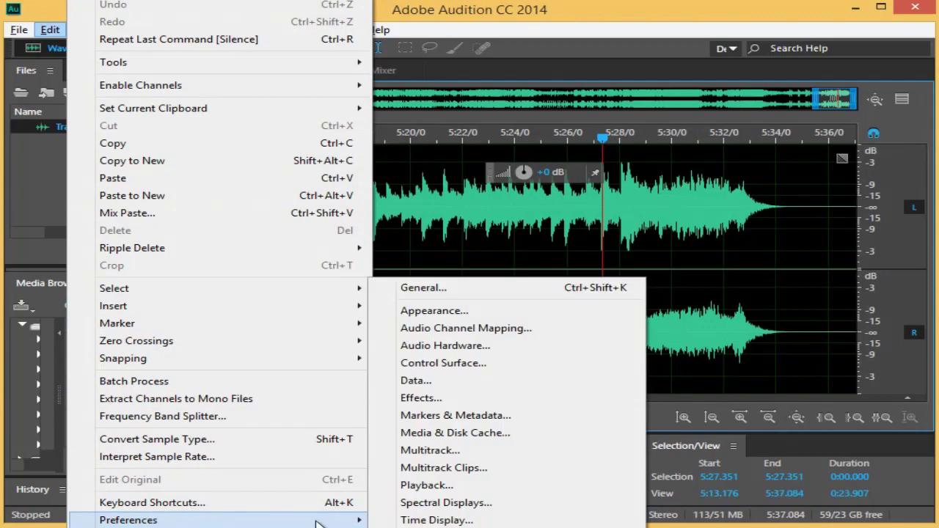
pyautogui.click(425, 488)
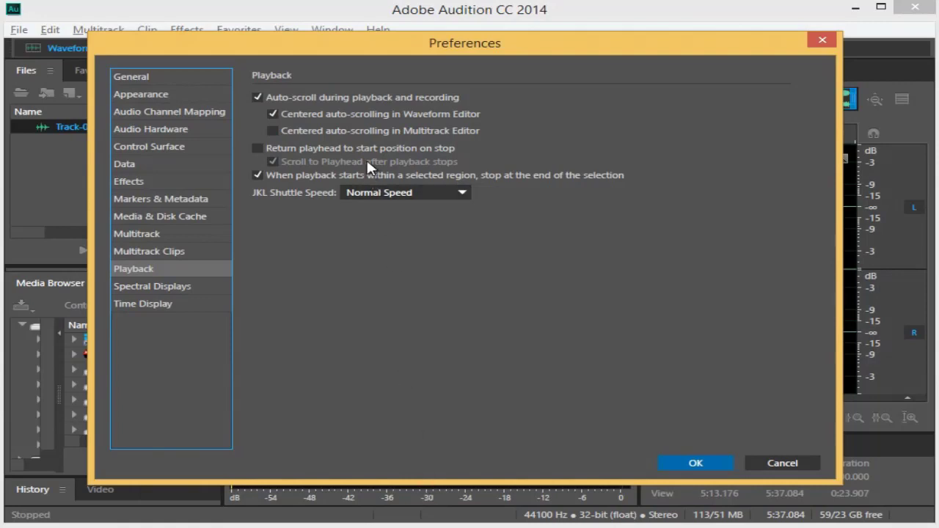
pyautogui.click(353, 114)
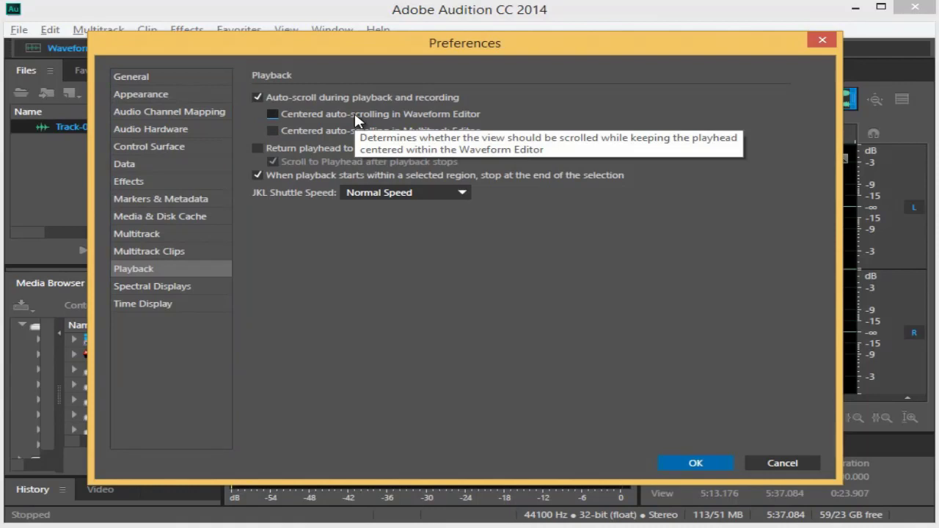
pyautogui.click(321, 148)
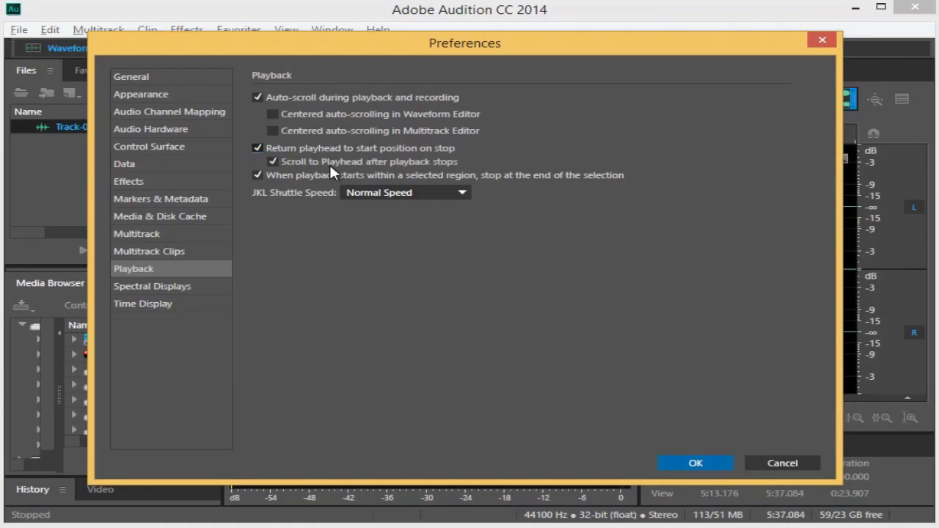
pyautogui.click(688, 459)
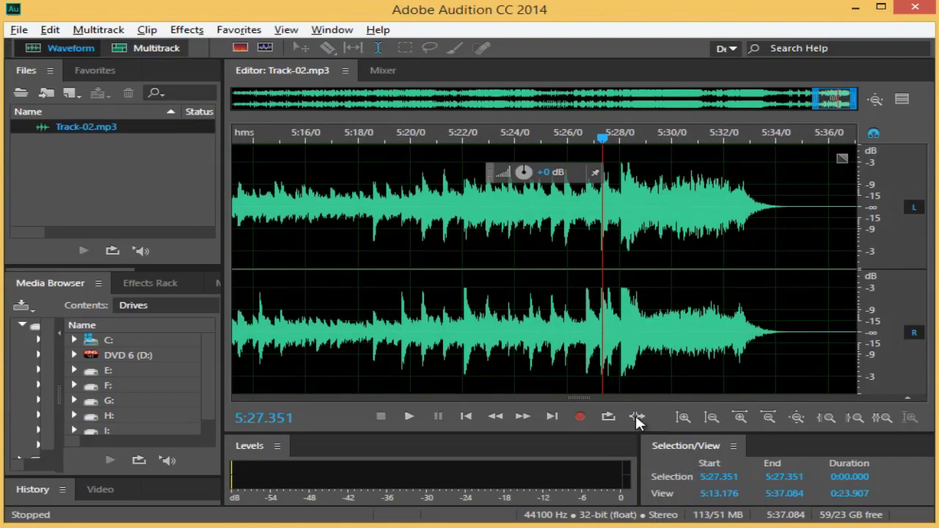
# Place the playhead at 5:20.000, play a few seconds and stop to check where the playhead returns
pyautogui.click(409, 225)
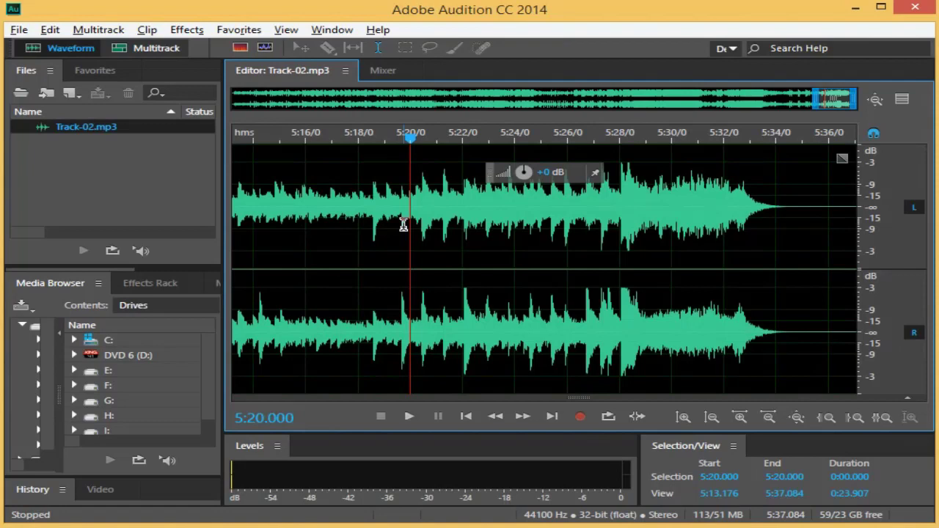
pyautogui.press('space')
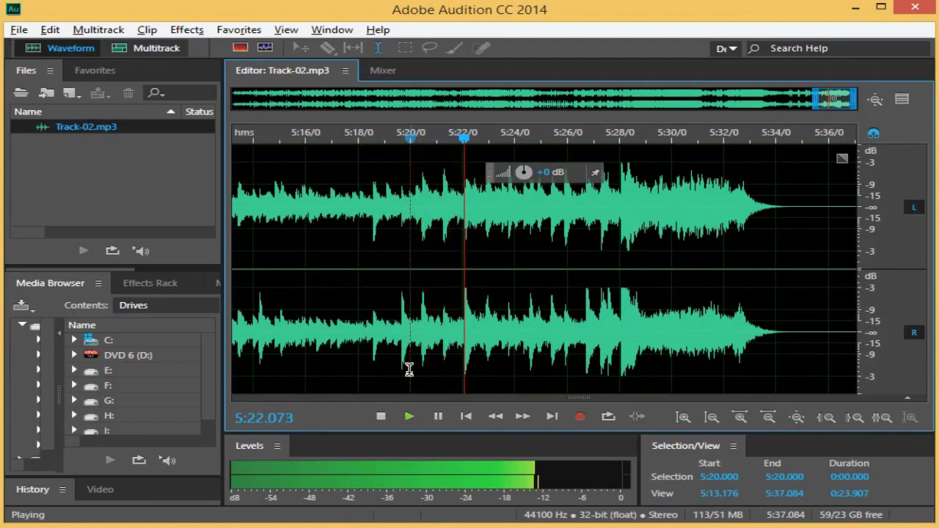
pyautogui.click(382, 417)
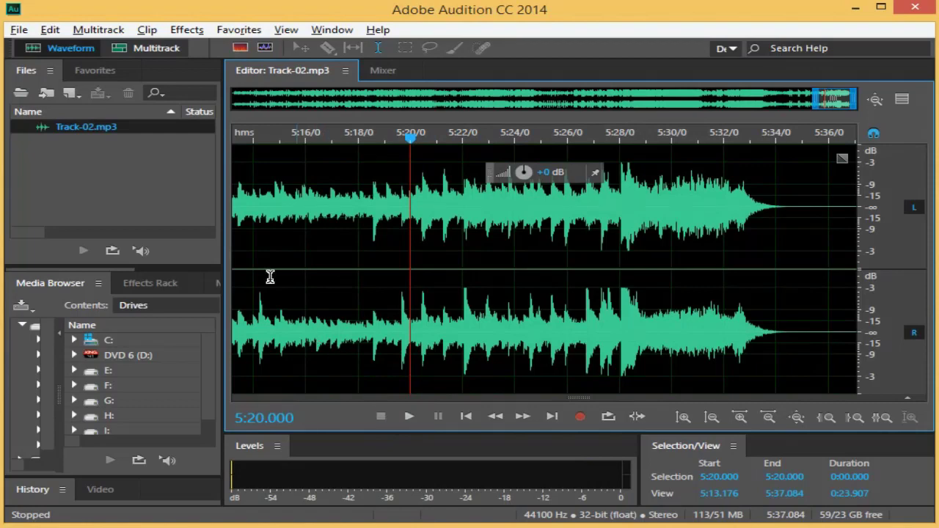
# Turn off returning the playhead to its start position on stop in the Playback preferences
pyautogui.click(50, 30)
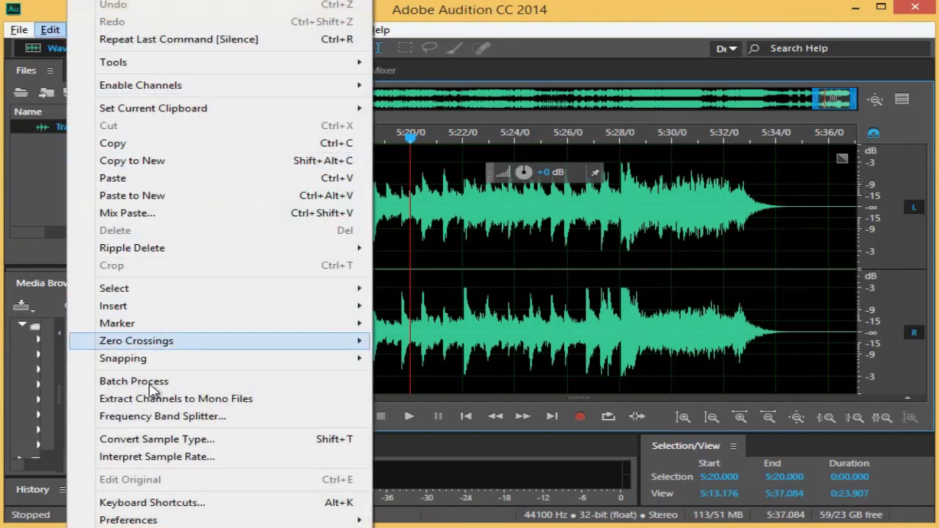
pyautogui.moveTo(257, 521)
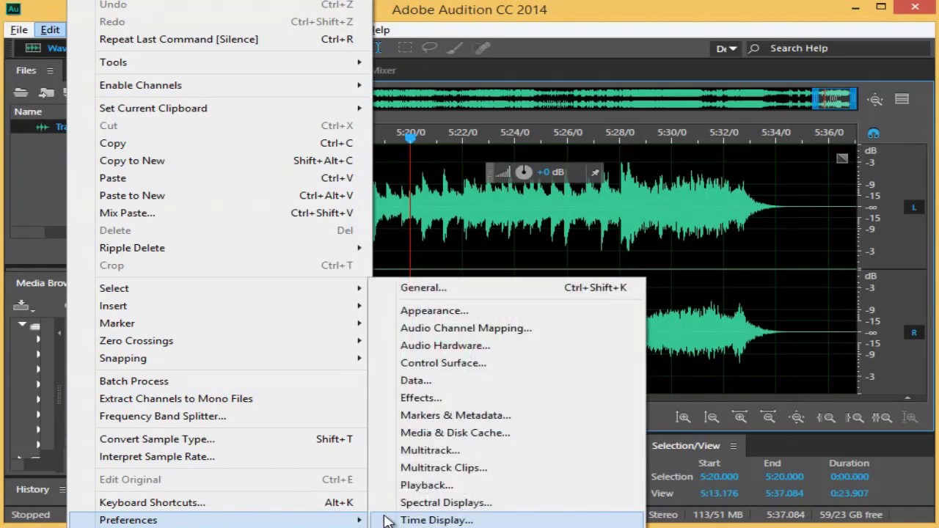
pyautogui.click(421, 485)
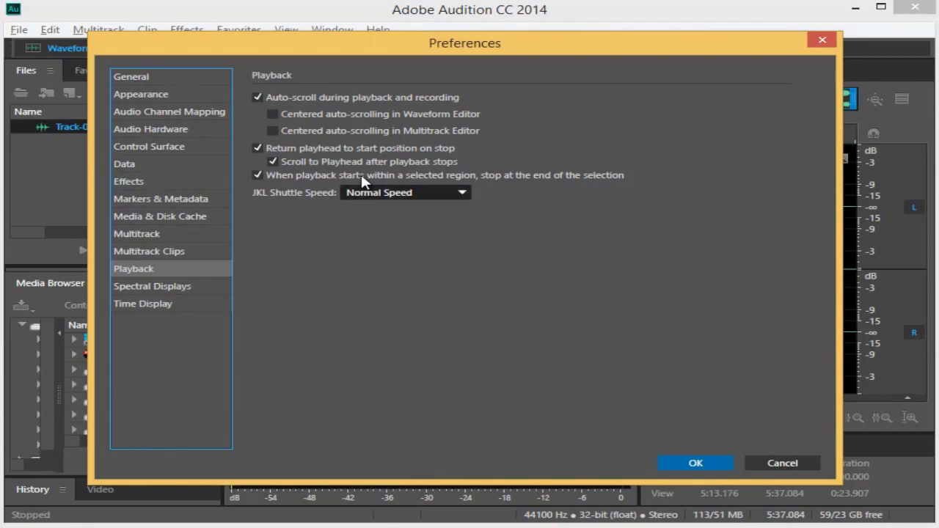
pyautogui.click(361, 148)
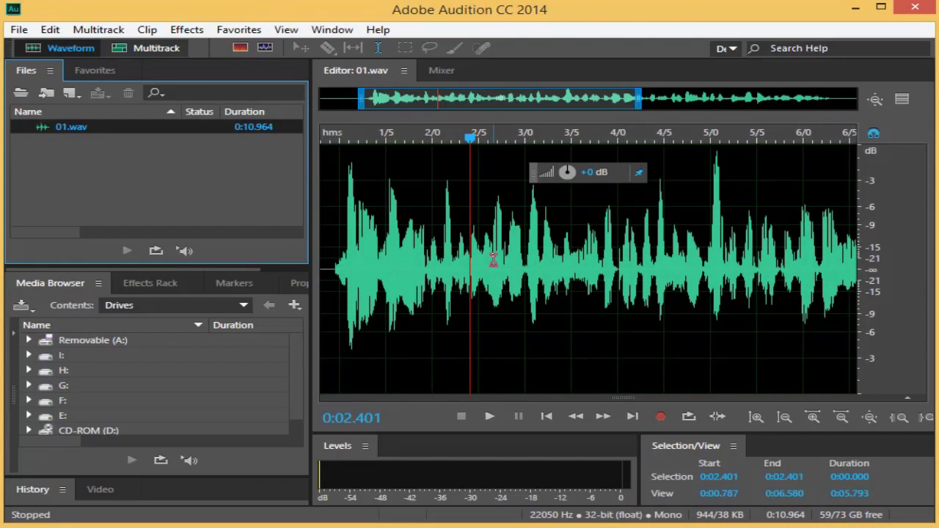
# Select about 0:00.9 to 0:04.0 of 01.wav and copy it to the clipboard
pyautogui.click(336, 266)
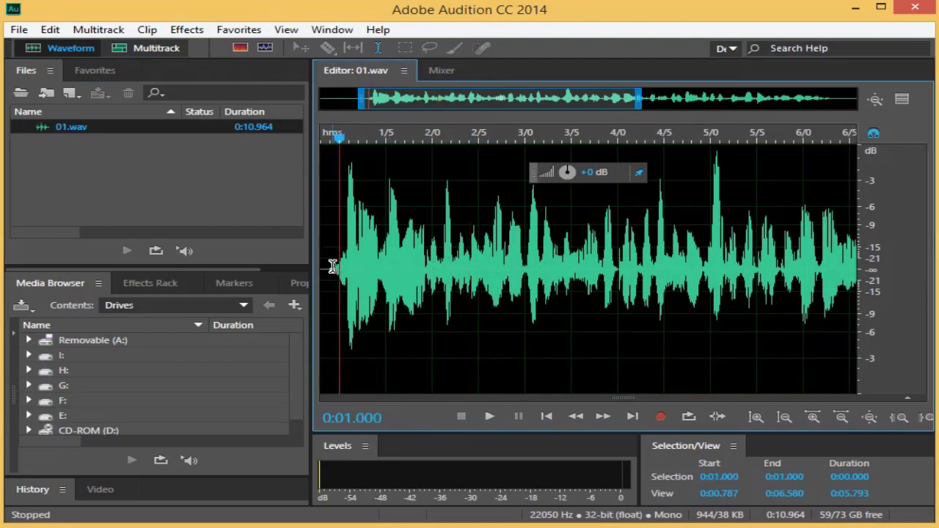
pyautogui.moveTo(333, 266); pyautogui.dragTo(617, 273)
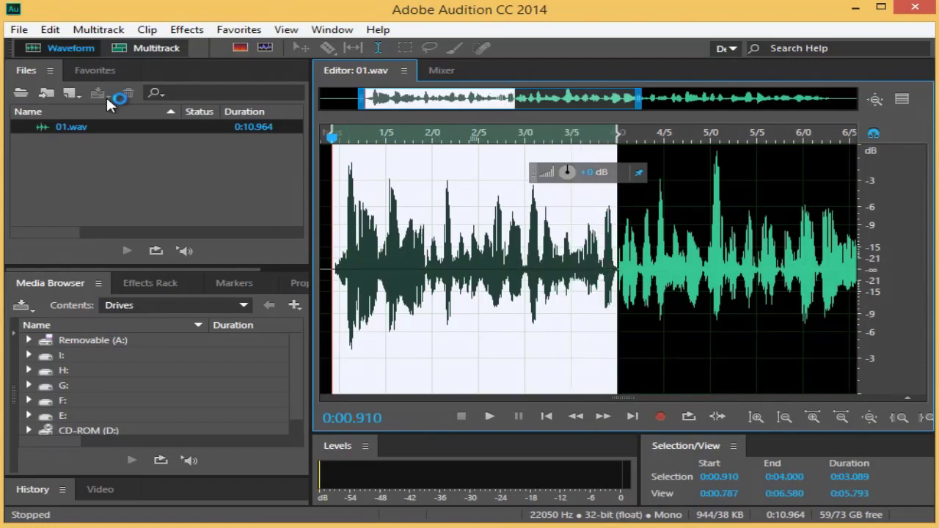
pyautogui.click(51, 30)
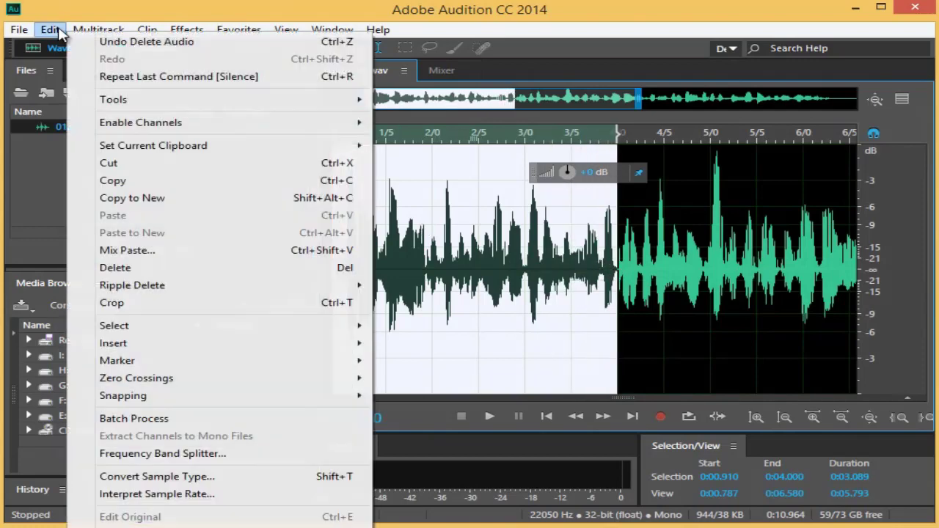
pyautogui.click(131, 183)
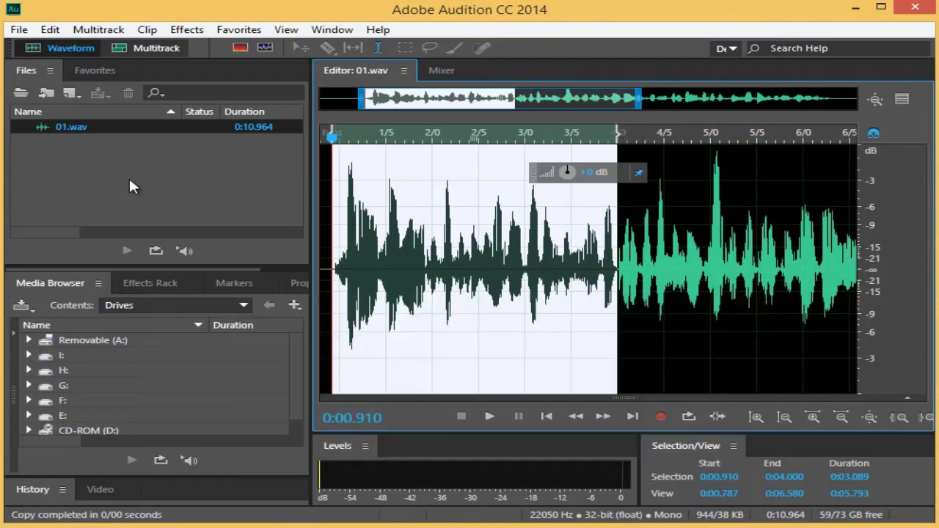
# Move the playhead to the end of 01.wav and paste the copied audio there
pyautogui.press('End')
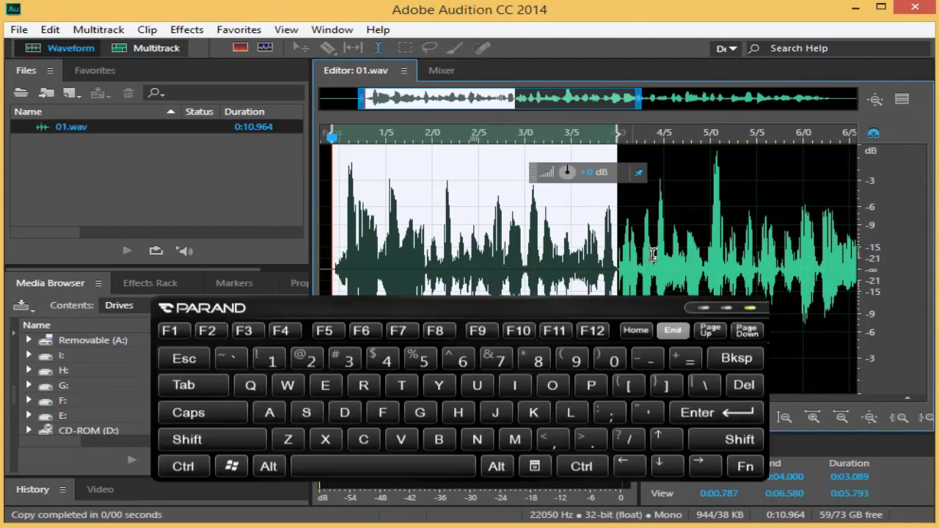
pyautogui.click(702, 256)
pyautogui.press('End')
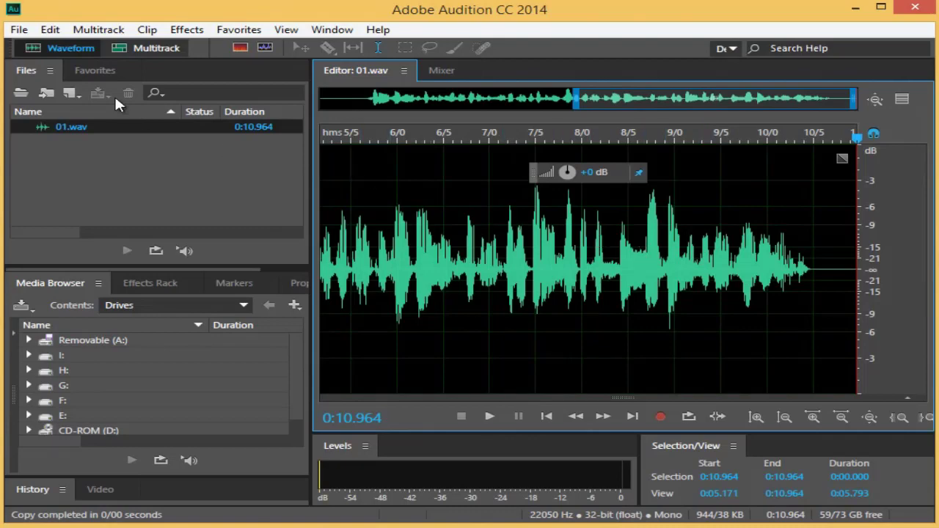
pyautogui.click(52, 30)
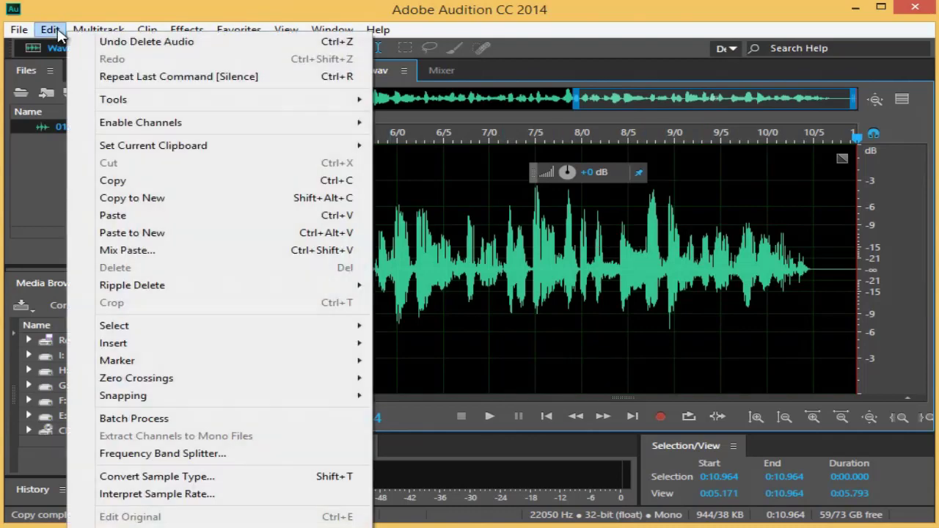
pyautogui.click(126, 215)
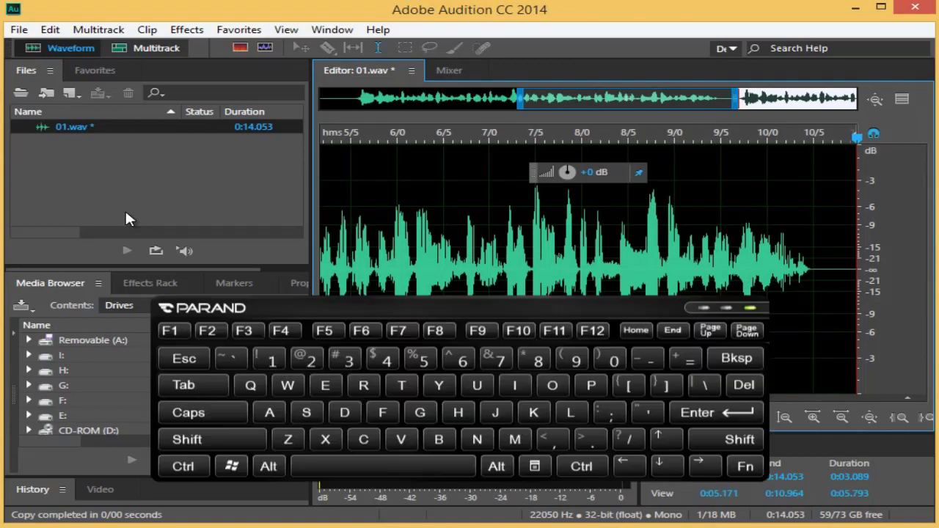
pyautogui.hotkey('ctrl', 'v')
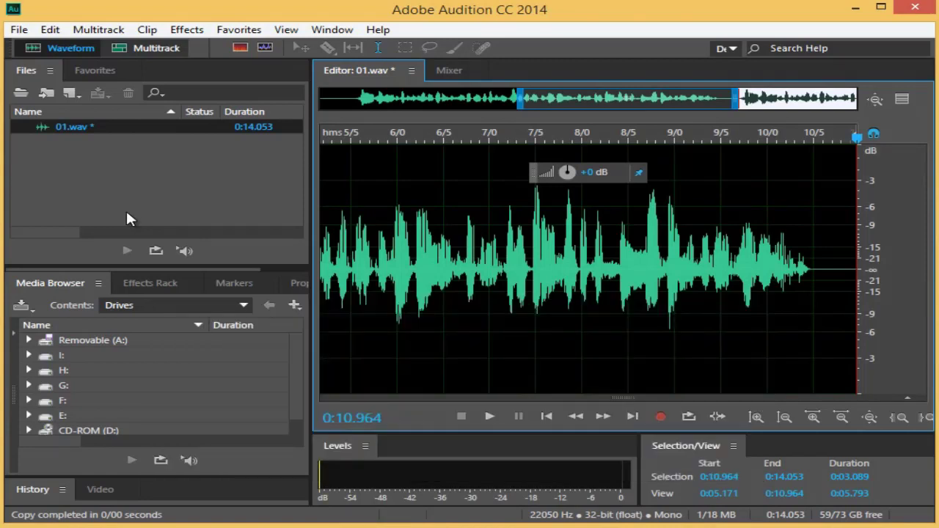
# Show the whole 01.wav waveform and clear the selection over the pasted audio
pyautogui.scroll(-2, 688, 265)
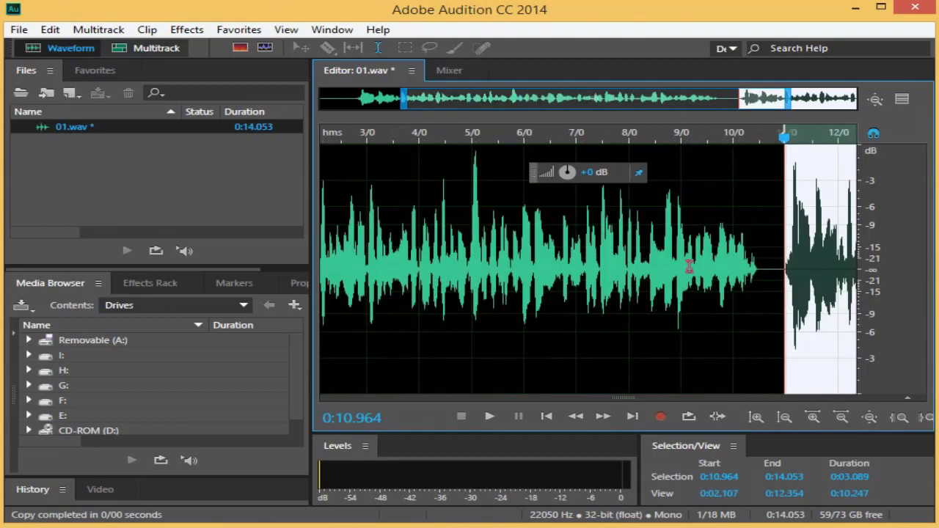
pyautogui.scroll(-2, 689, 267)
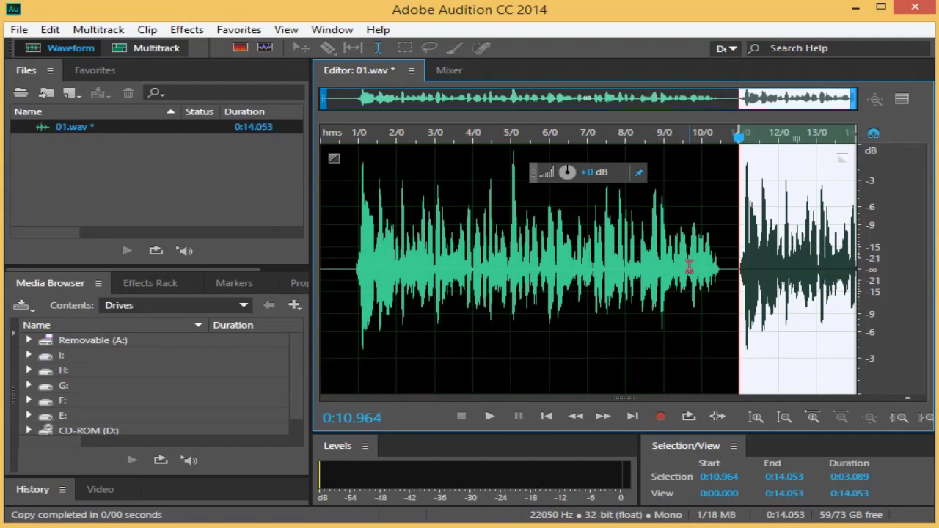
pyautogui.press('g')
pyautogui.hotkey('ctrl', 'shift', 'a')
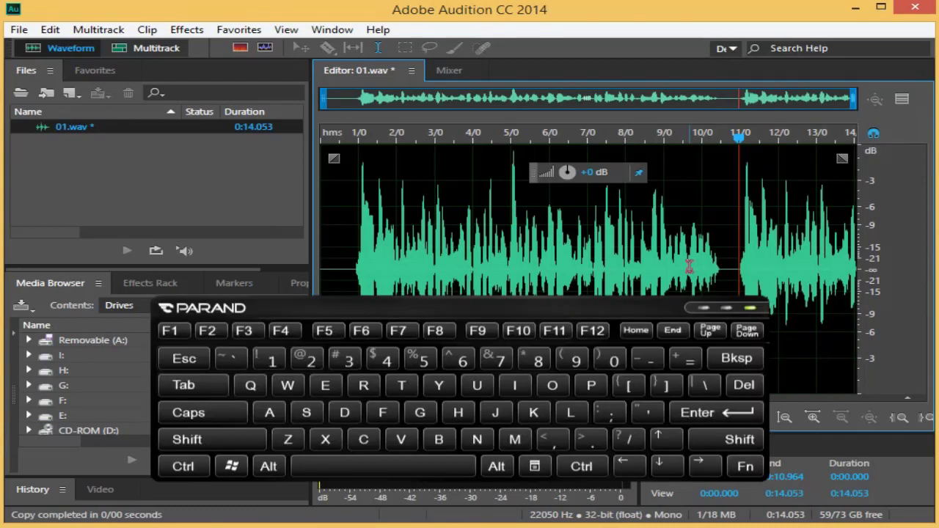
# Paste the copied audio once more at the very end of 01.wav
pyautogui.press('End')
pyautogui.press('End')
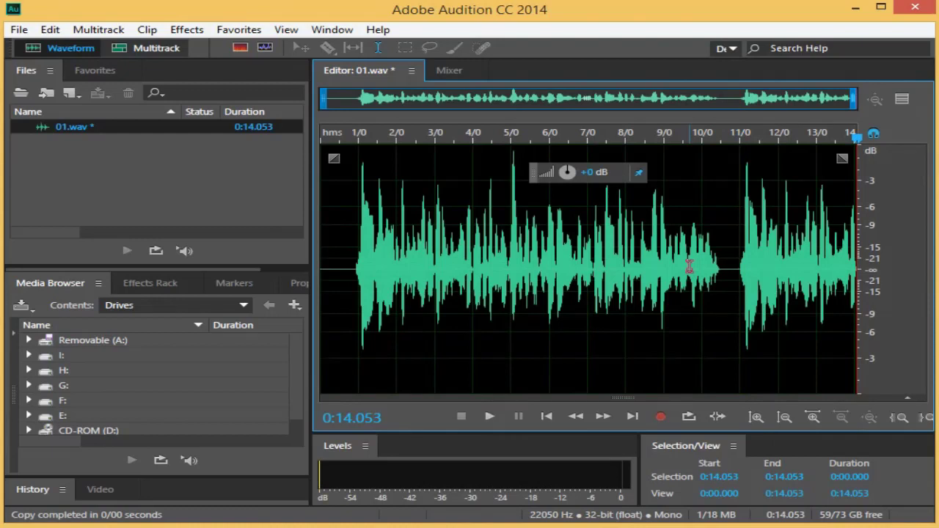
pyautogui.hotkey('ctrl', 'v')
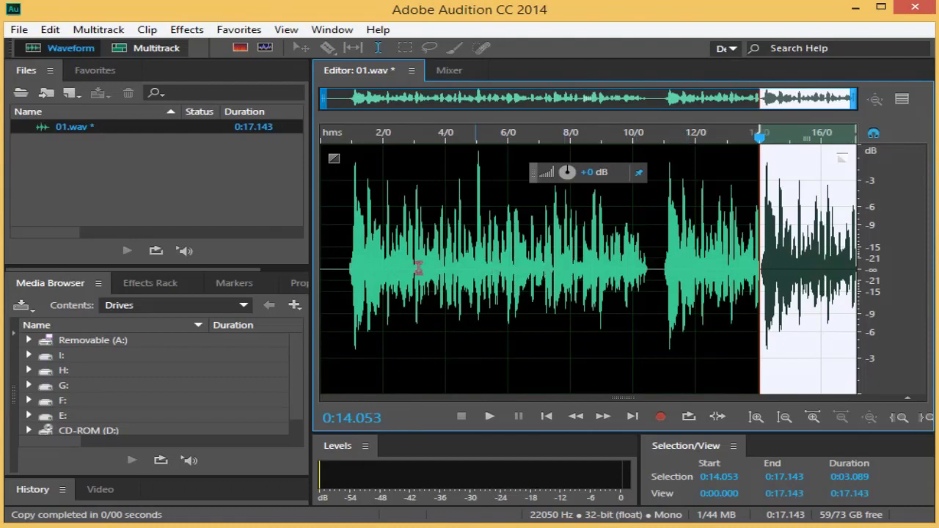
# Copy about 0:00.8 to 0:05.0 of 01.wav, and set the current clipboard to Clipboard 2
pyautogui.moveTo(345, 269); pyautogui.dragTo(476, 278)
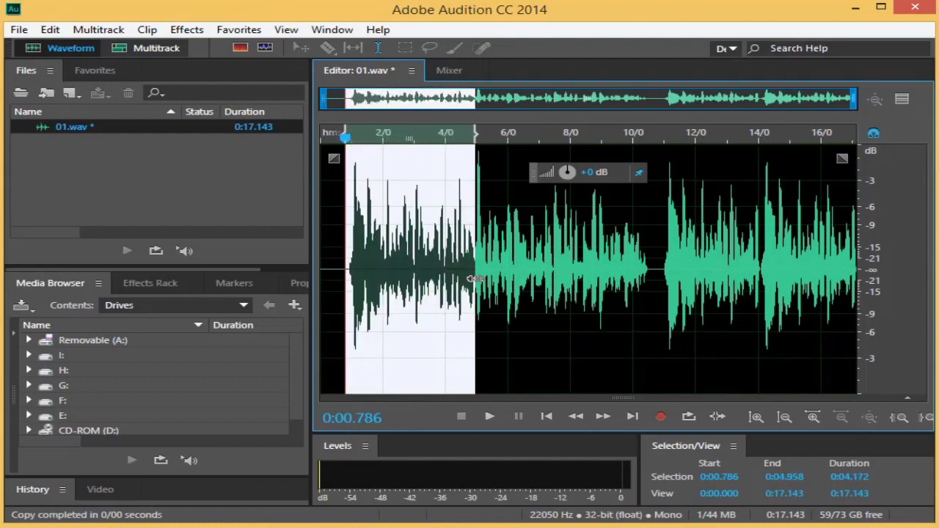
pyautogui.hotkey('ctrl', 'c')
pyautogui.click(59, 31)
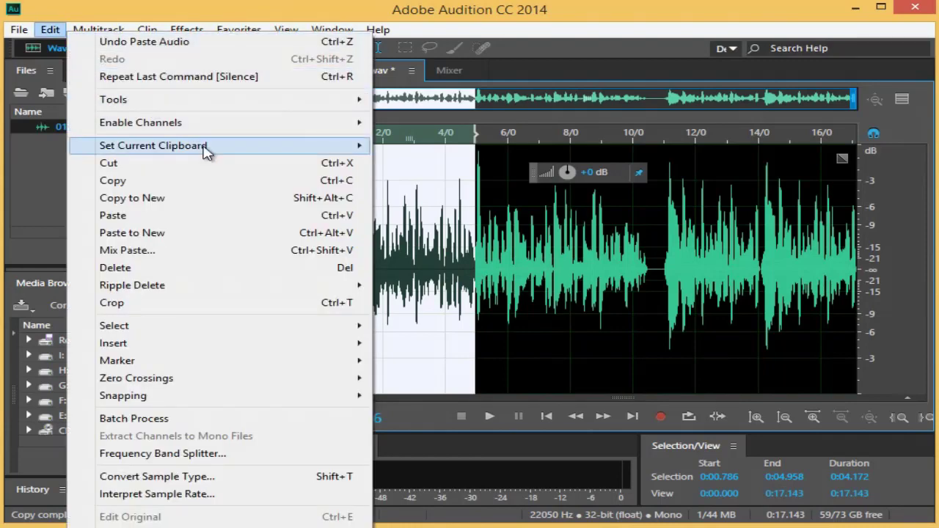
pyautogui.moveTo(207, 152)
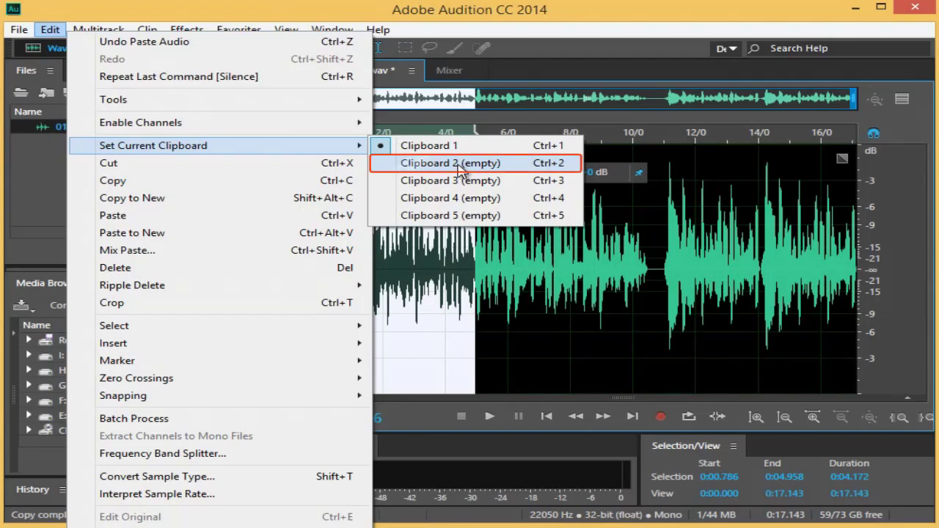
pyautogui.click(460, 171)
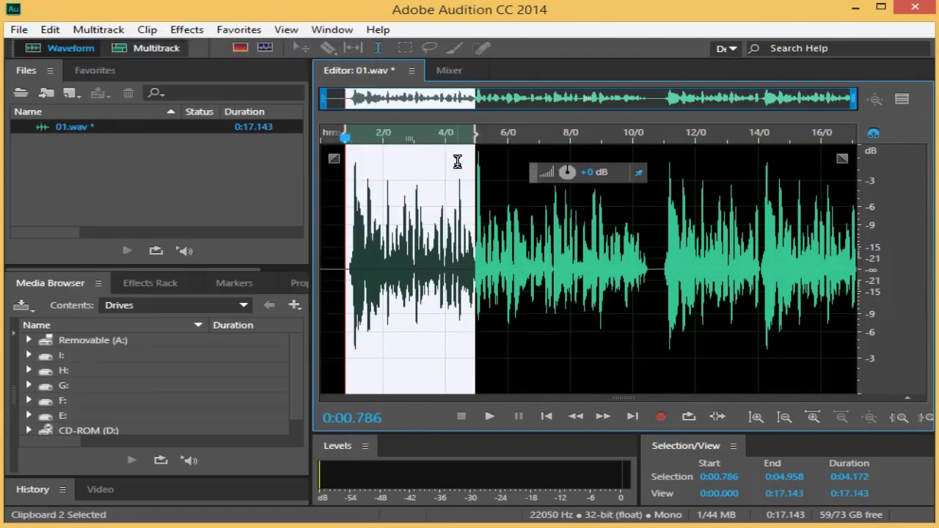
# Select 0:07.5 to 0:10.5 of 01.wav and copy it to Clipboard 2
pyautogui.scroll(2, 564, 256)
pyautogui.scroll(1, 564, 255)
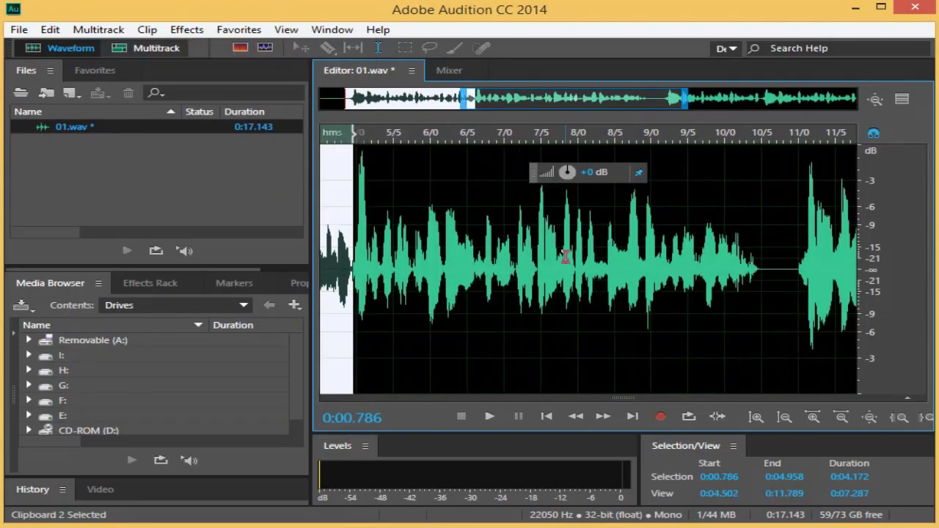
pyautogui.moveTo(541, 258); pyautogui.dragTo(759, 280)
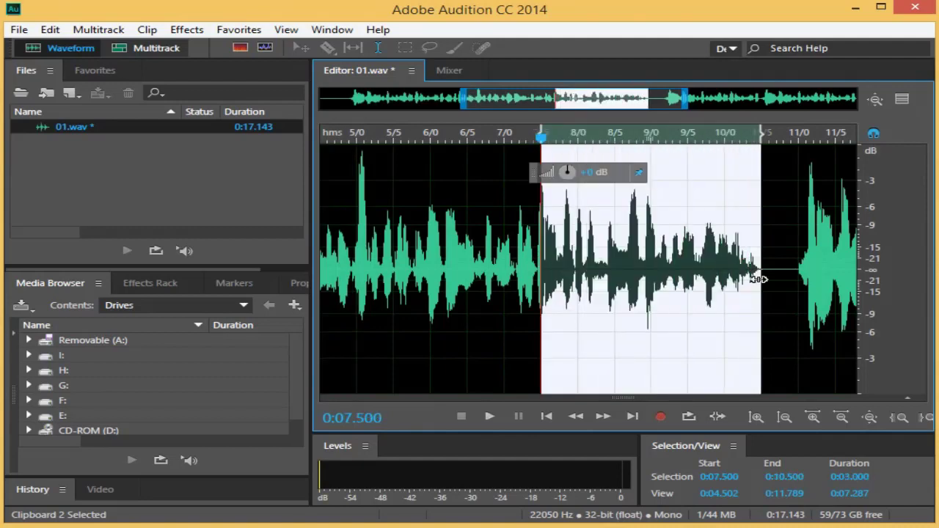
pyautogui.hotkey('ctrl', 'c')
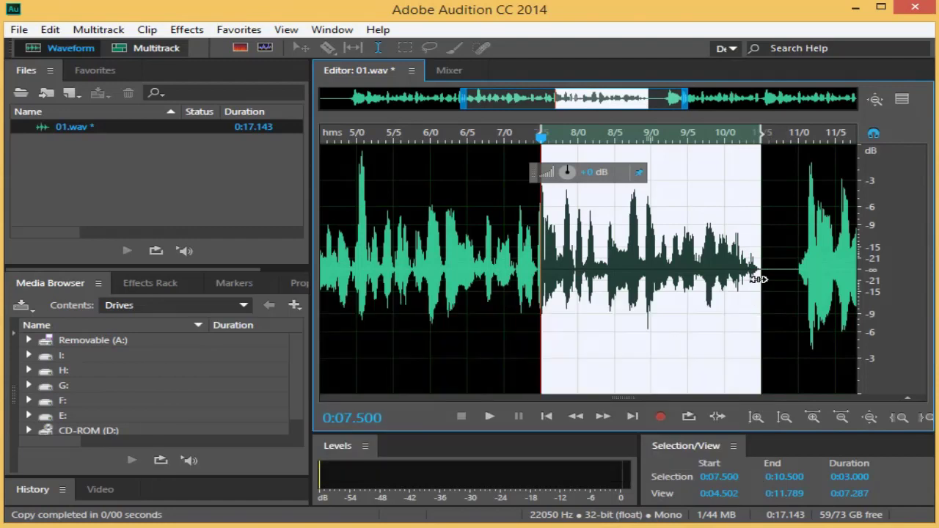
# Keep Clipboard 2 as the current clipboard and paste its audio at the end of 01.wav
pyautogui.click(53, 30)
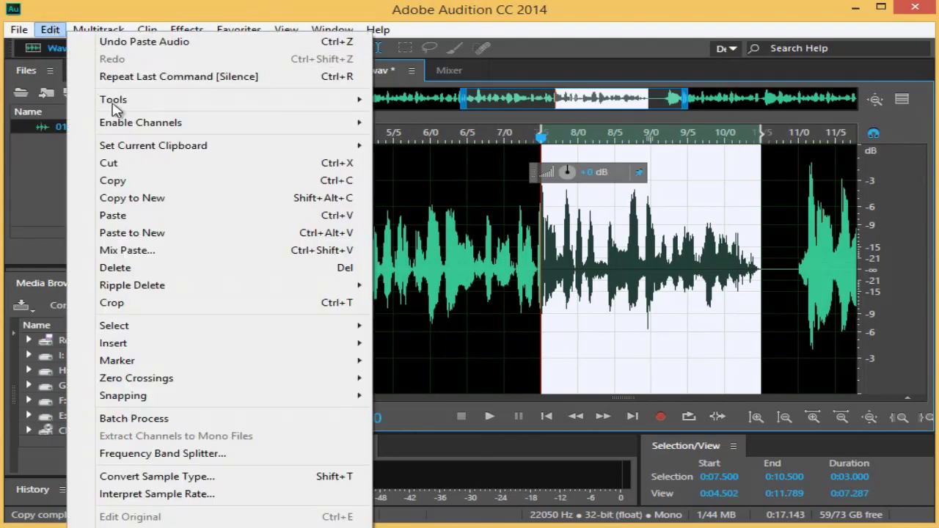
pyautogui.moveTo(219, 147)
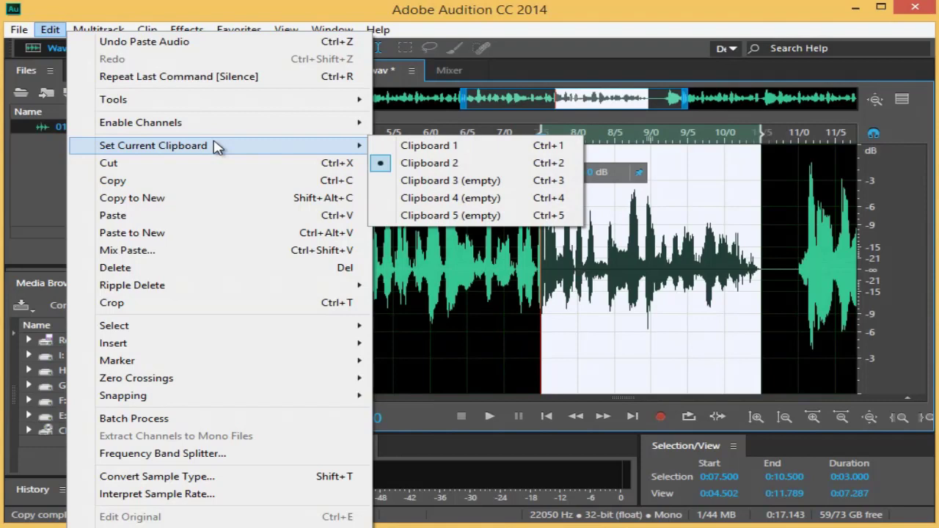
pyautogui.click(469, 164)
pyautogui.click(501, 221)
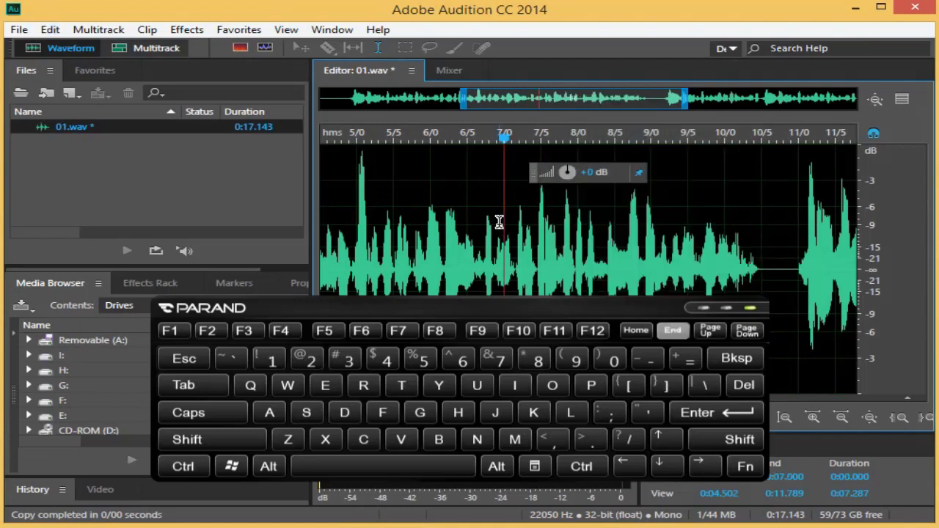
pyautogui.press('End')
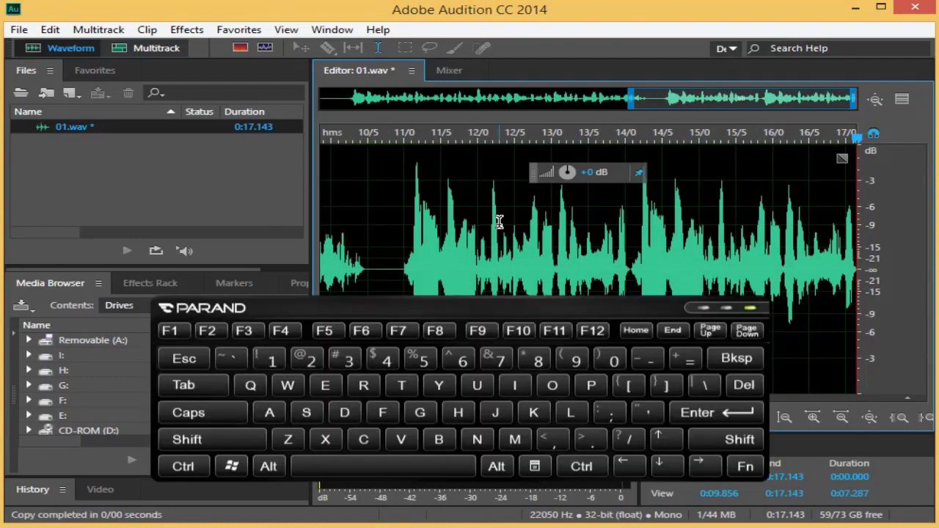
pyautogui.hotkey('ctrl', 'v')
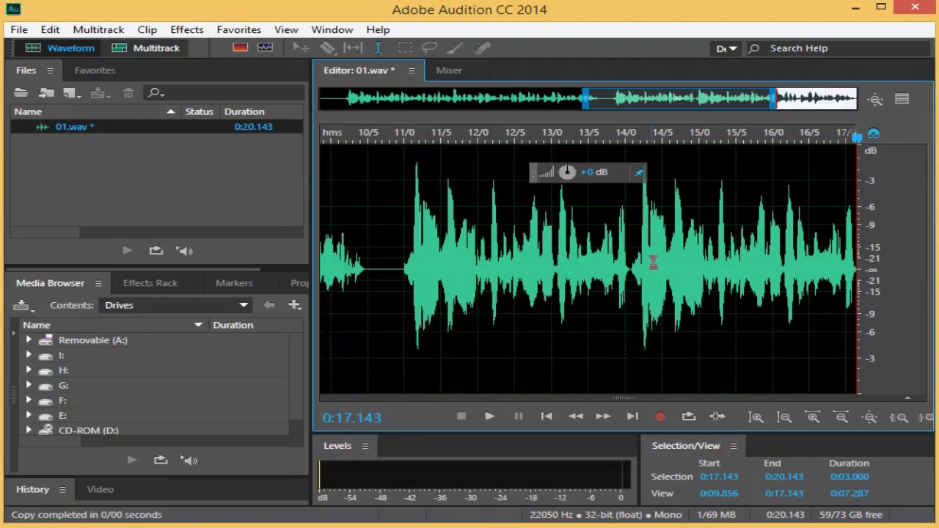
# Switch the current clipboard to Clipboard 1 and paste its audio at the new end of 01.wav
pyautogui.scroll(-5, 652, 263)
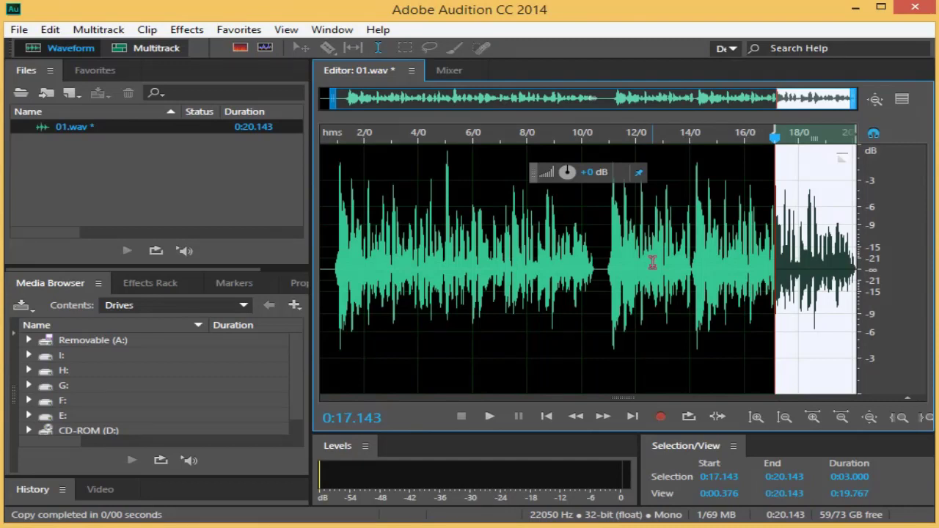
pyautogui.click(652, 262)
pyautogui.press('End')
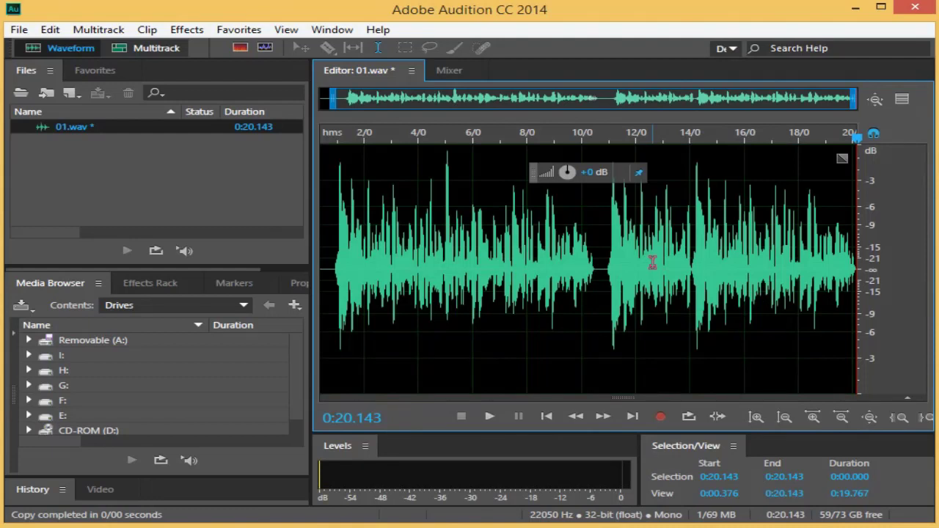
pyautogui.press('ctrl')
pyautogui.hotkey('ctrl', '1')
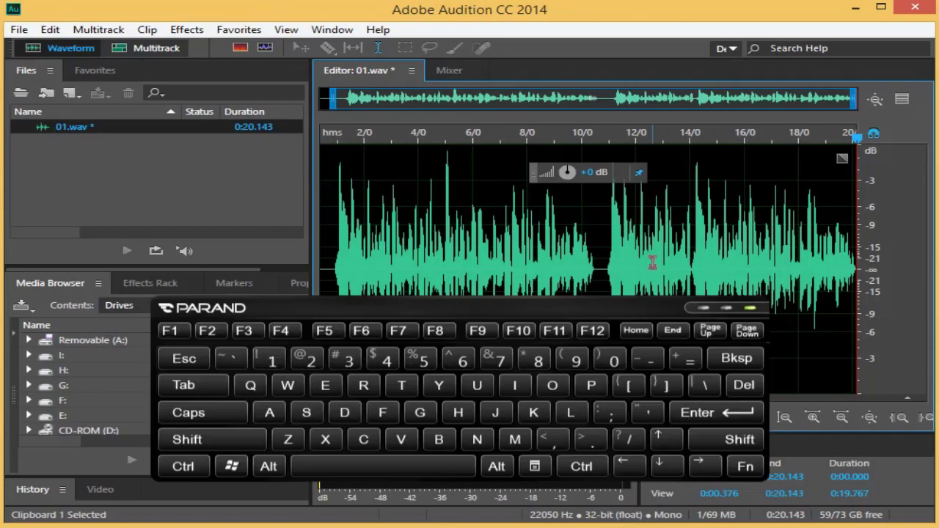
pyautogui.hotkey('ctrl', 'v')
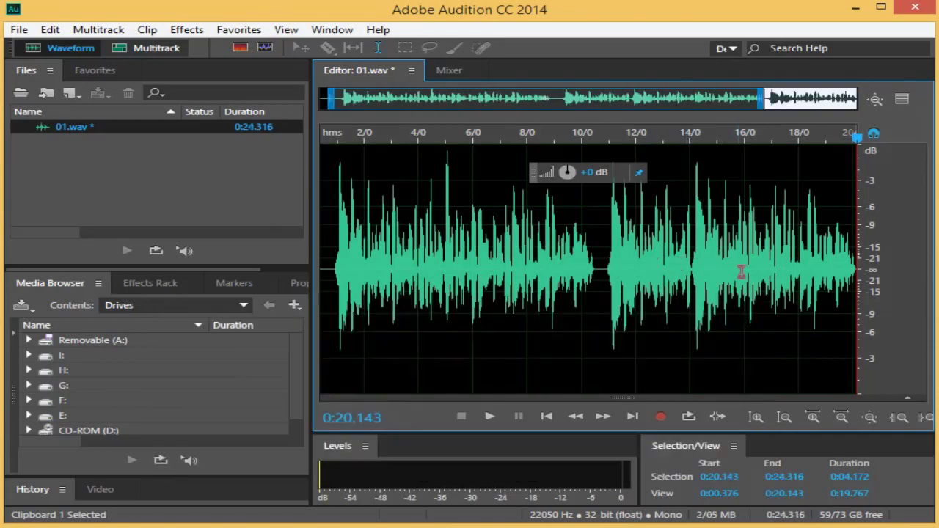
pyautogui.scroll(-3, 742, 272)
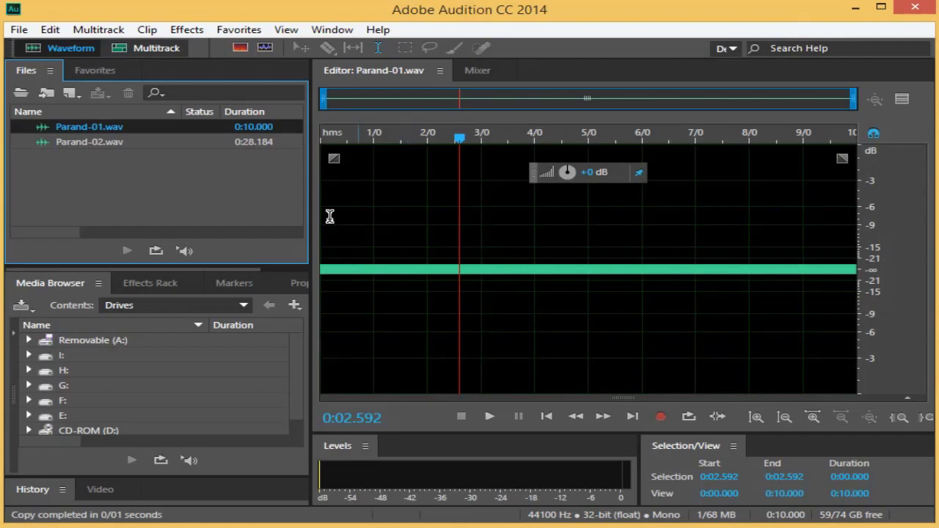
# View Parand-02.wav and Parand-01.wav in the editor and play a short part of Parand-01.wav
pyautogui.doubleClick(81, 146)
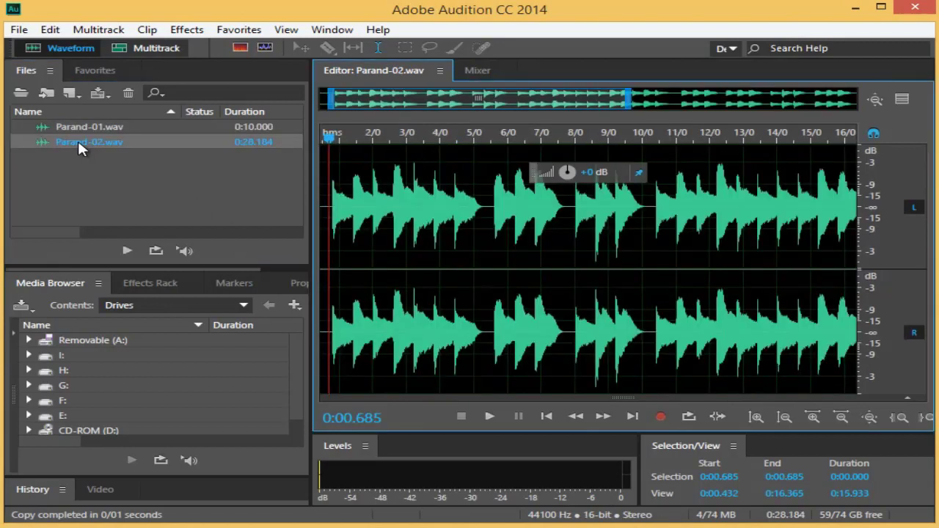
pyautogui.doubleClick(78, 126)
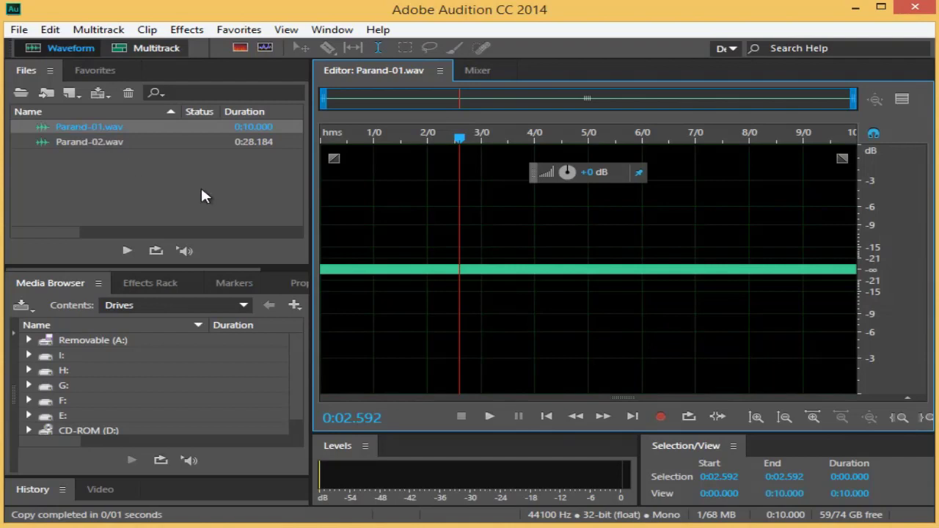
pyautogui.press('space')
pyautogui.press('space')
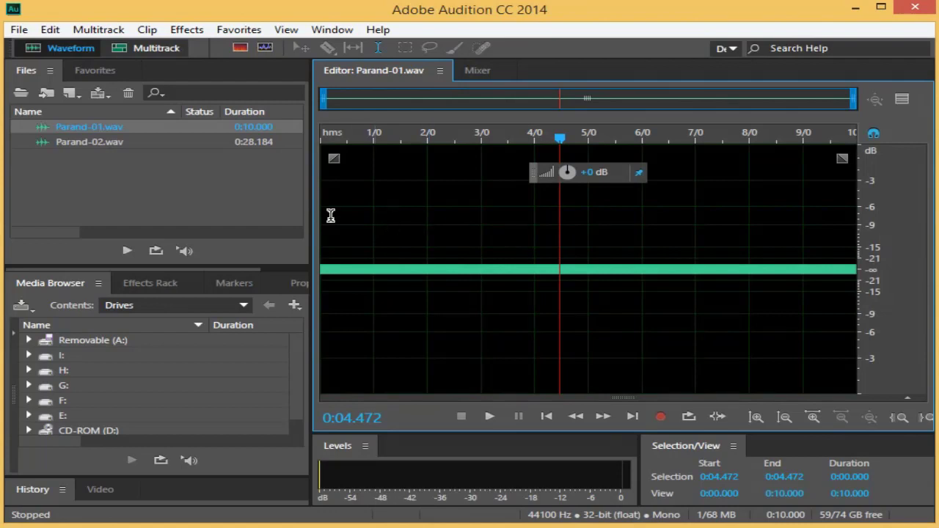
# Open Parand-02.wav and copy its first phrase, from about 0:00.7 to 0:05.3
pyautogui.doubleClick(107, 144)
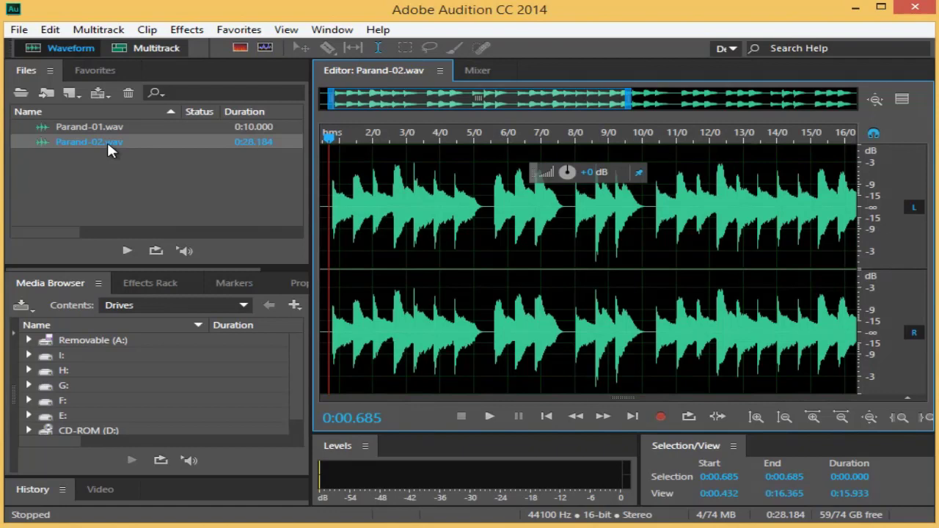
pyautogui.moveTo(328, 211); pyautogui.dragTo(485, 221)
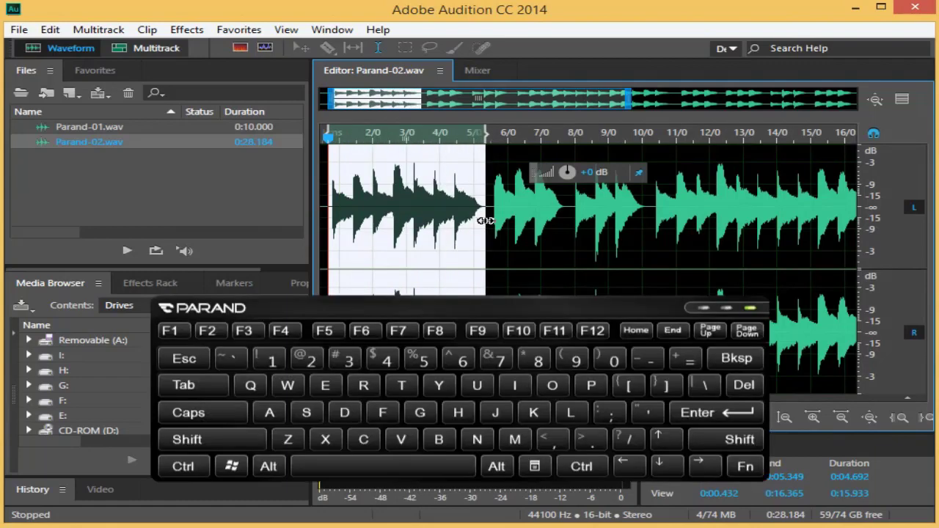
pyautogui.hotkey('ctrl', 'c')
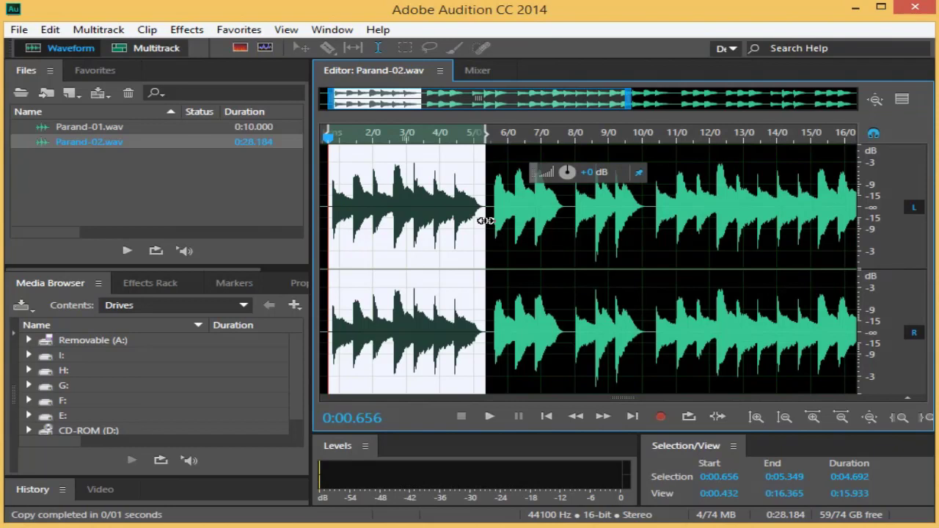
# Place the playhead at about 0:01.5 in Parand-01.wav and open the Mix Paste settings
pyautogui.click(94, 126)
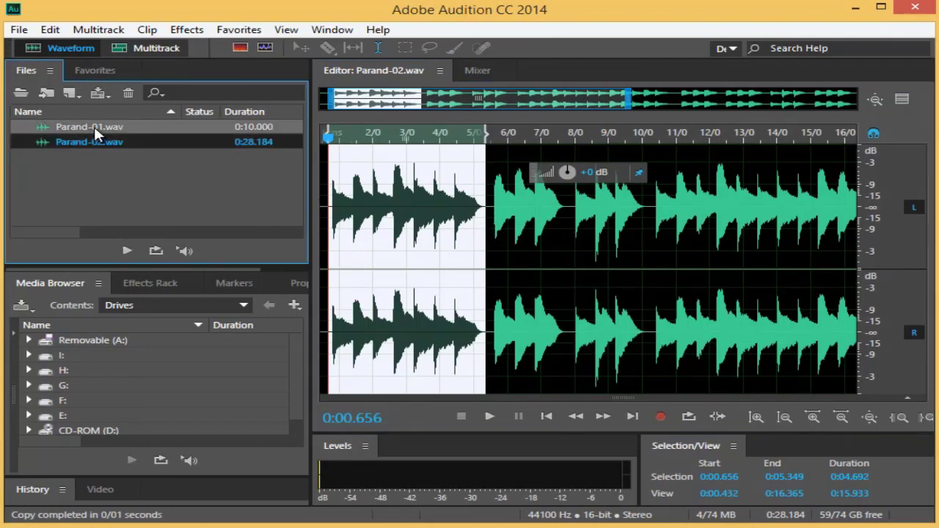
pyautogui.doubleClick(94, 126)
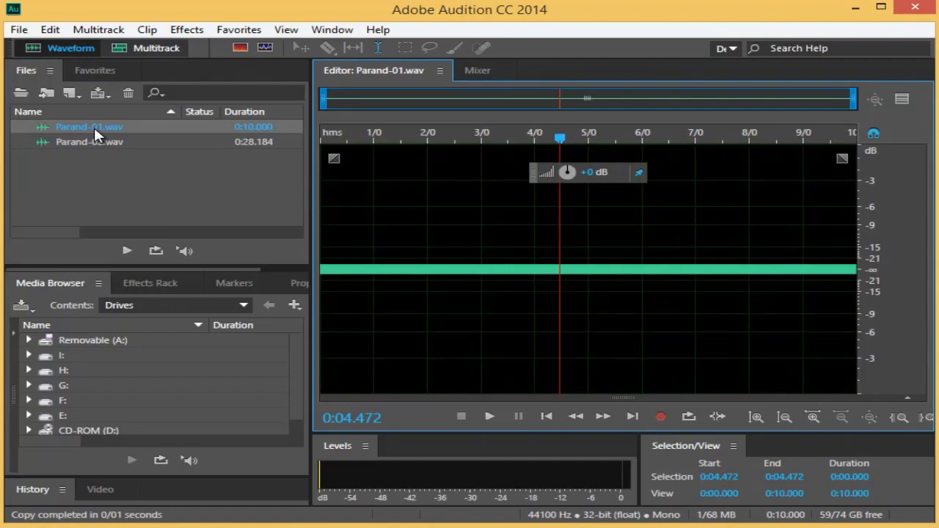
pyautogui.click(398, 266)
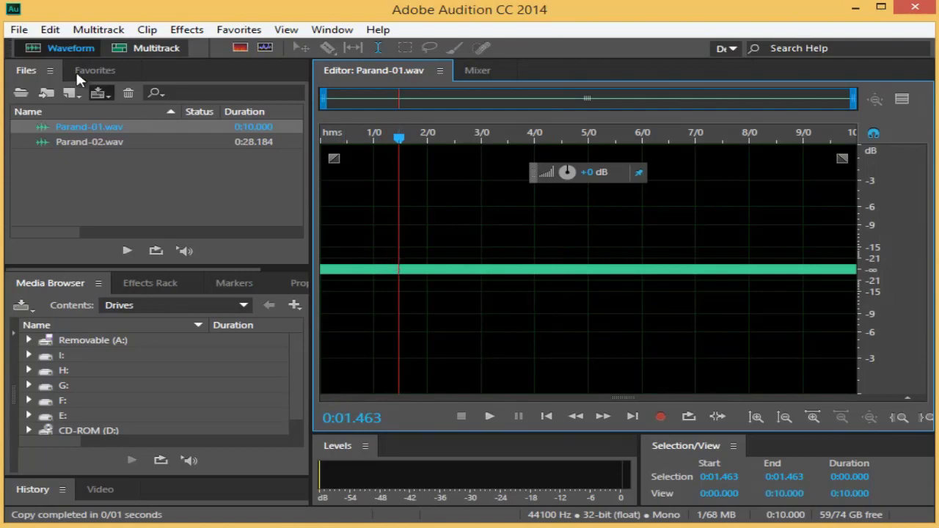
pyautogui.click(49, 30)
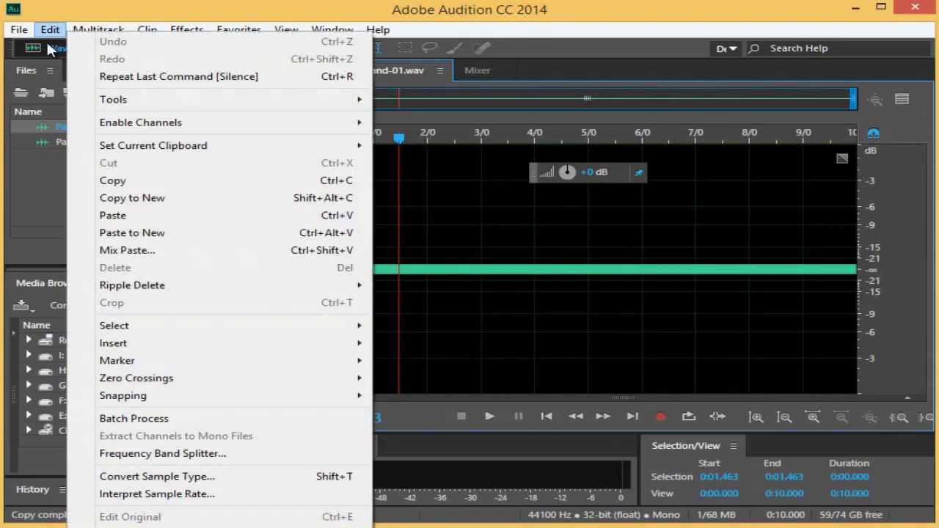
pyautogui.click(158, 251)
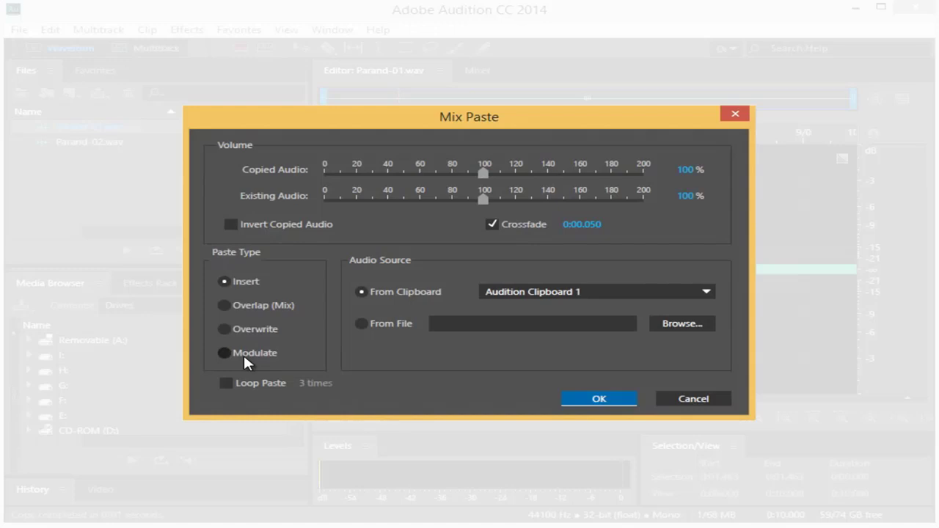
# Mix-paste the audio from Audition Clipboard 1 into Parand-01.wav with the Overlap (Mix) paste type
pyautogui.click(257, 311)
pyautogui.click(244, 385)
pyautogui.click(249, 389)
pyautogui.click(706, 295)
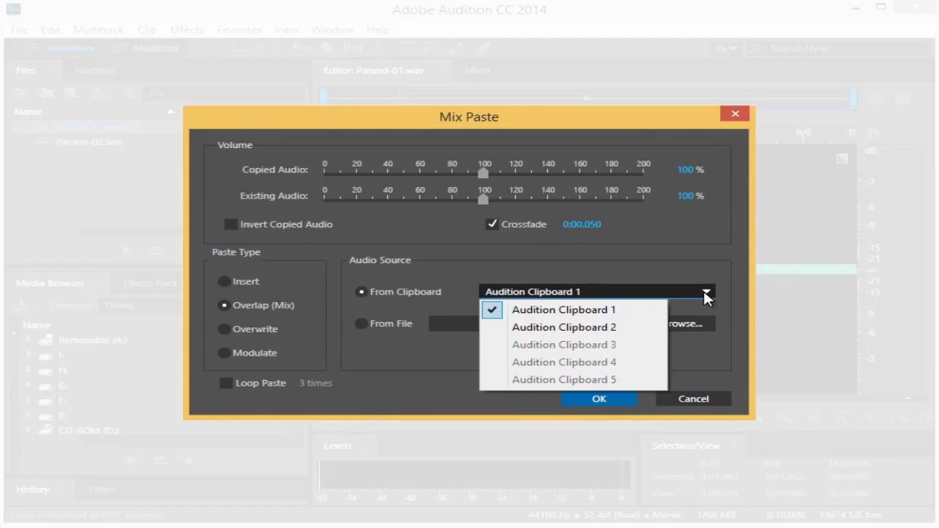
pyautogui.click(706, 293)
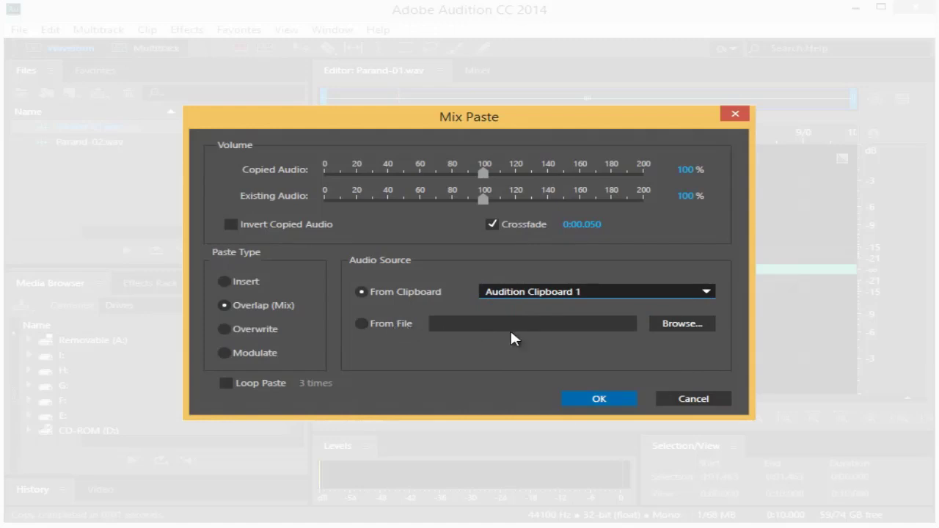
pyautogui.click(703, 292)
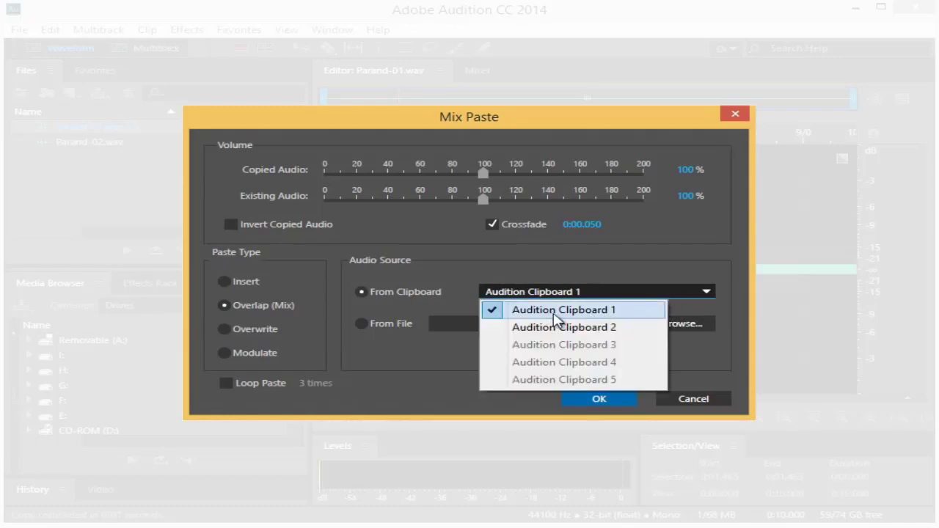
pyautogui.click(596, 313)
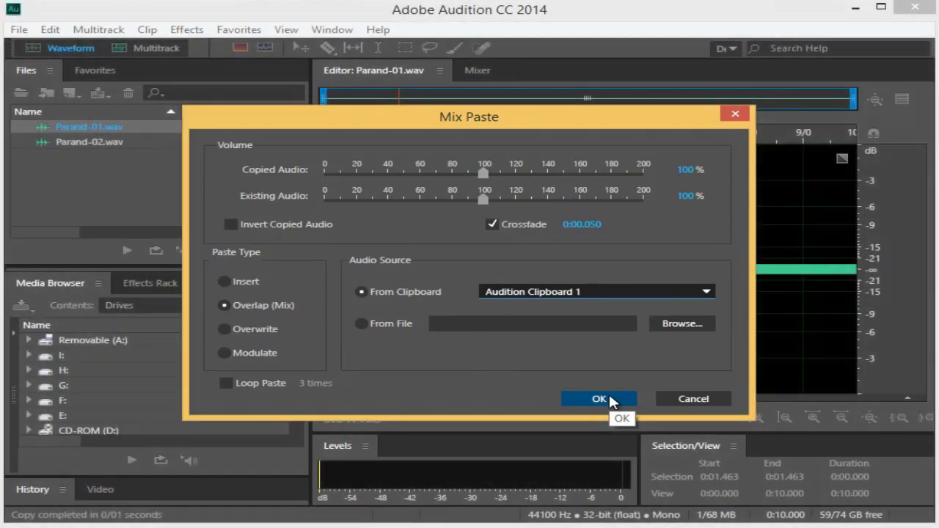
pyautogui.click(599, 399)
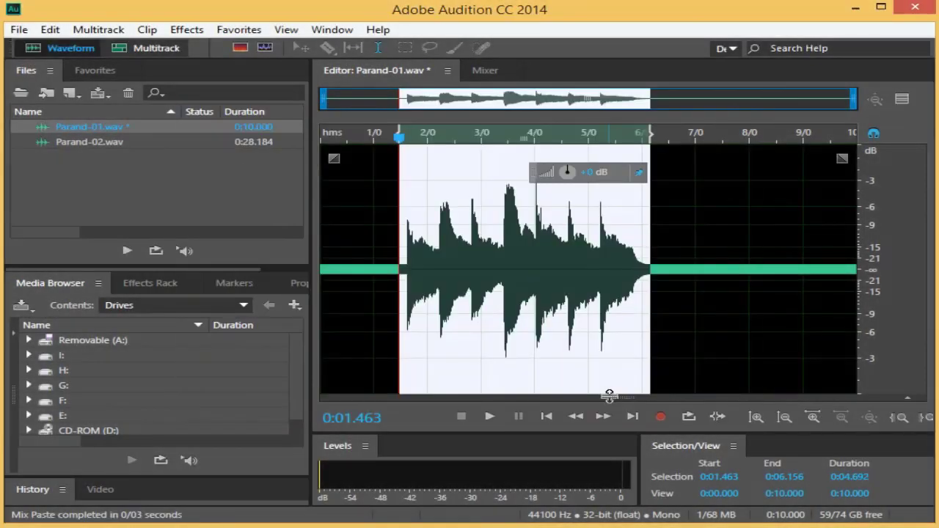
# Play the mixed Parand-01.wav from 0:01.000 until just after the pasted audio ends, at about 0:06.9
pyautogui.click(374, 277)
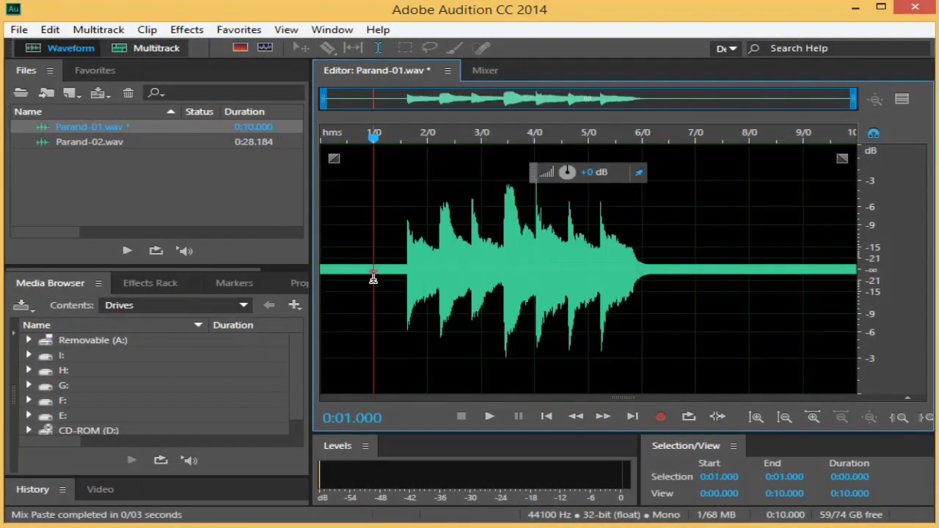
pyautogui.press('space')
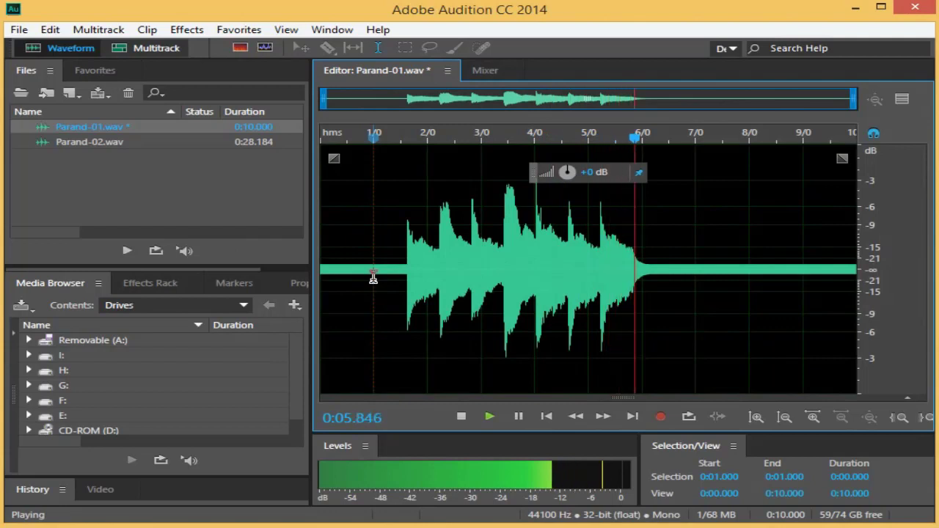
pyautogui.press('space')
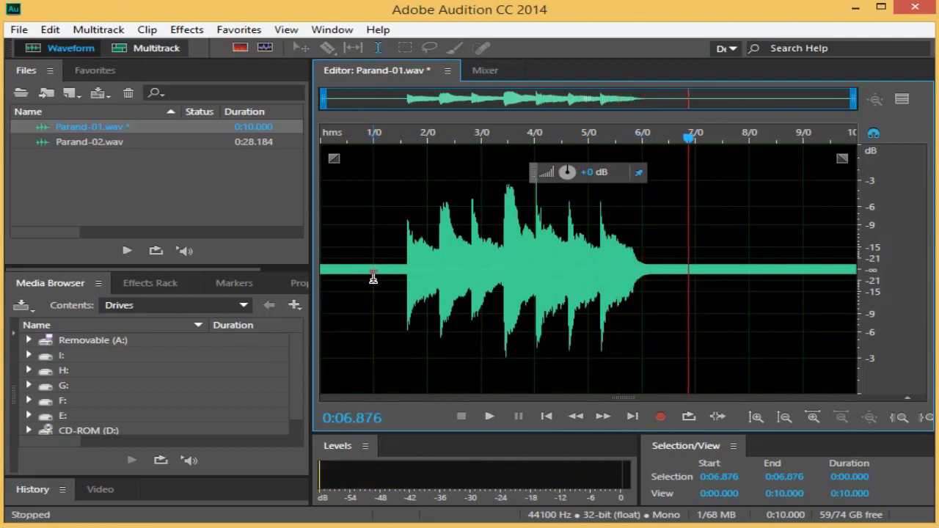
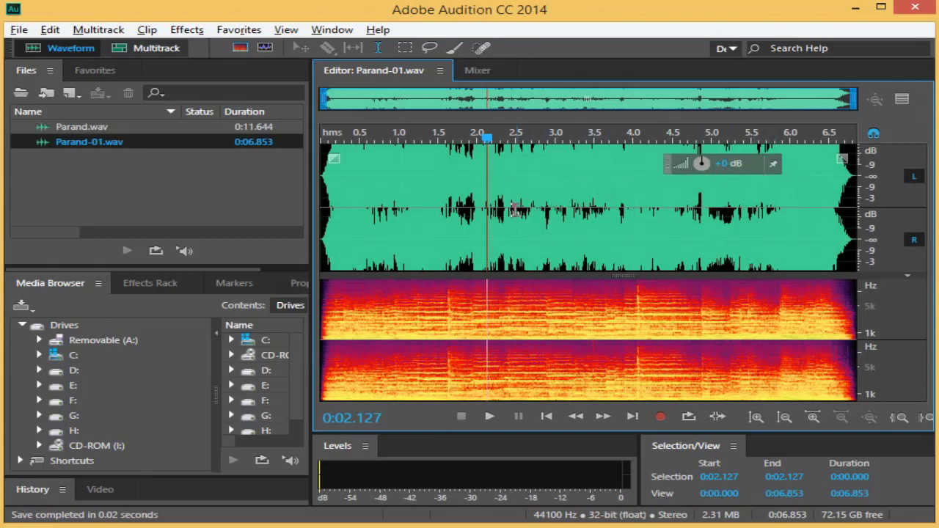
# Select a few ranges of Parand-01.wav, pin the volume HUD and move it near the end of the waveform
pyautogui.moveTo(501, 214); pyautogui.dragTo(636, 215)
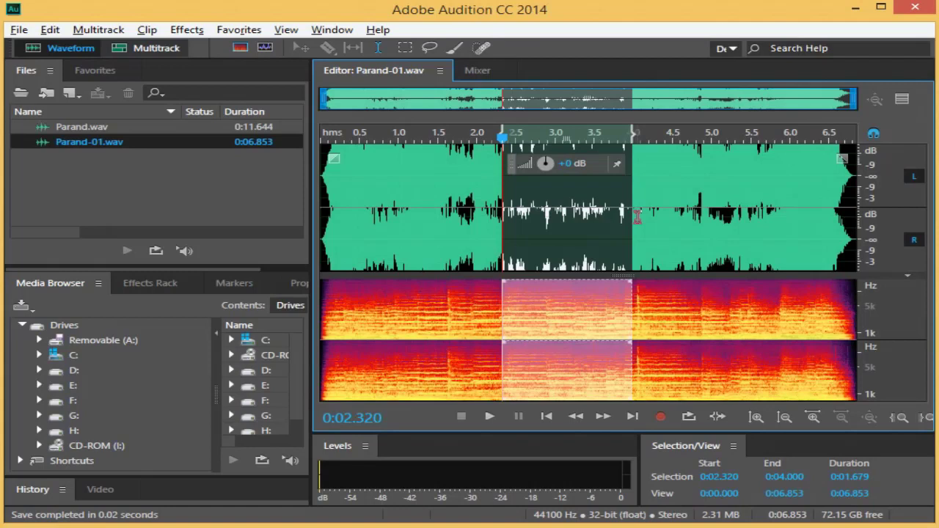
pyautogui.moveTo(360, 214); pyautogui.dragTo(480, 215)
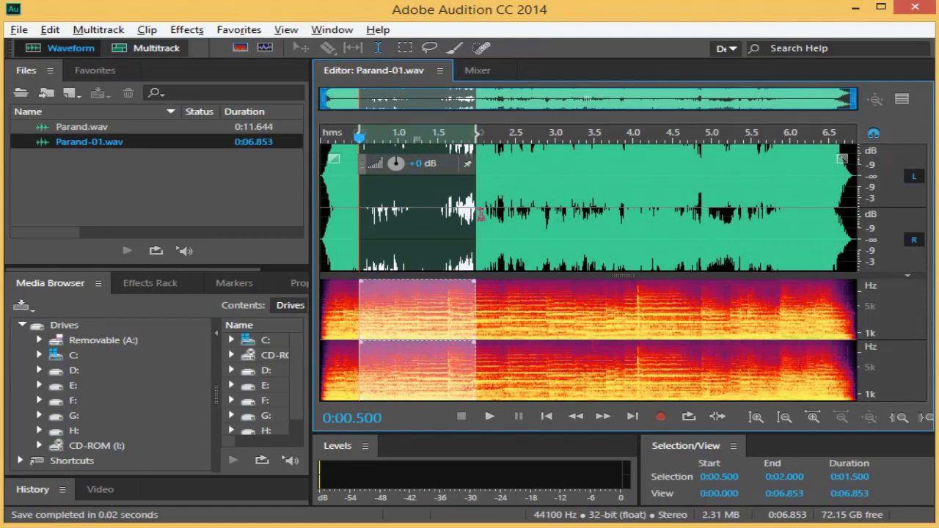
pyautogui.click(468, 166)
pyautogui.moveTo(516, 210); pyautogui.dragTo(725, 215)
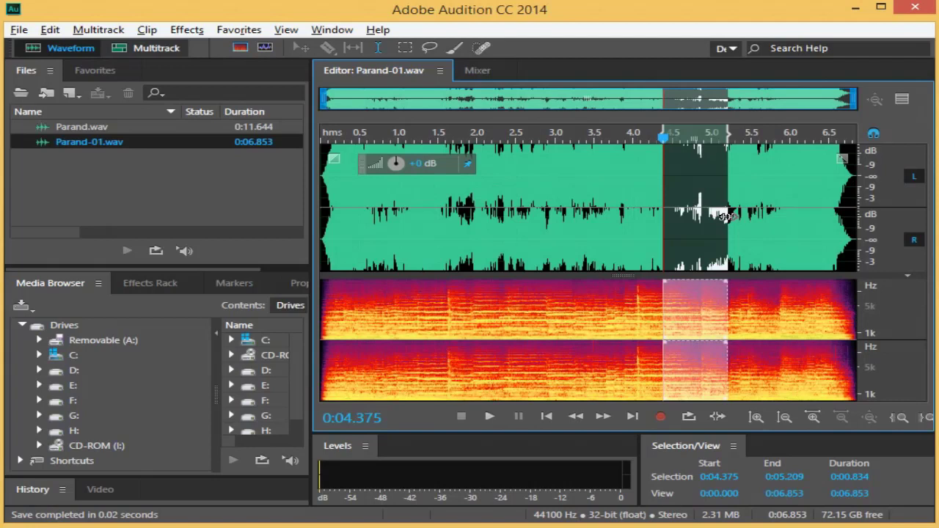
pyautogui.click(618, 224)
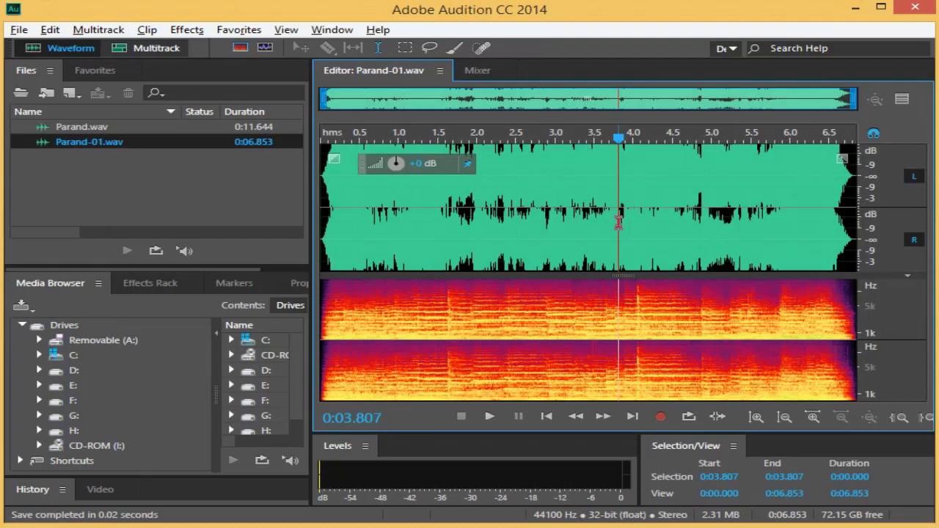
pyautogui.moveTo(361, 168); pyautogui.dragTo(745, 179)
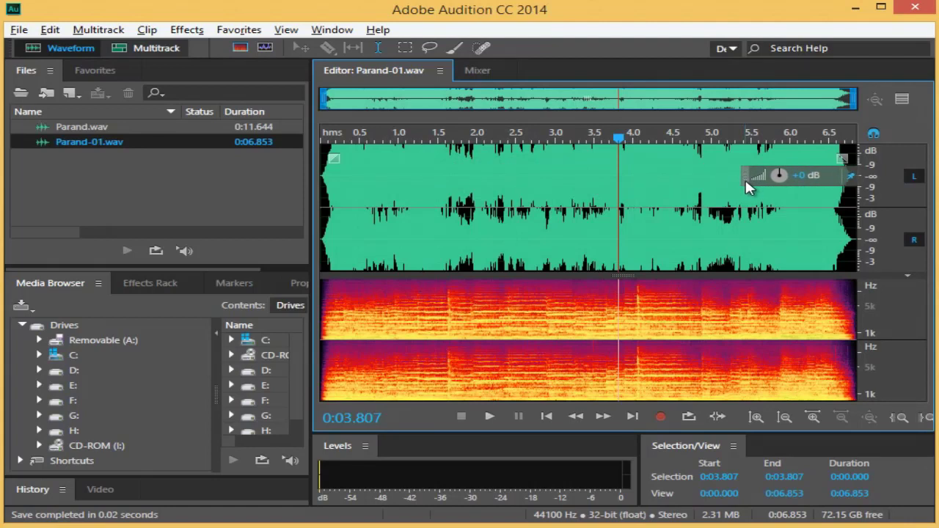
pyautogui.click(713, 186)
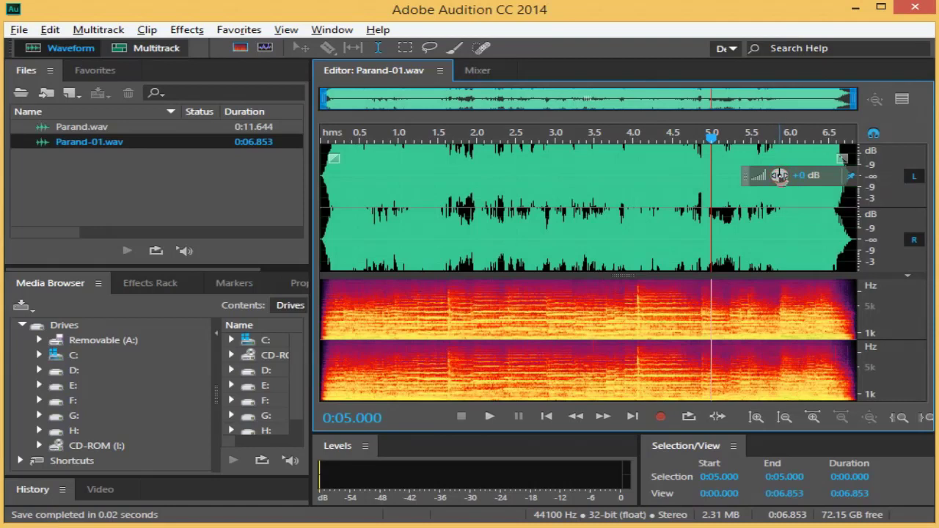
# Lower the volume of the whole Parand-01.wav with the HUD gain knob and by a further -6 dB
pyautogui.moveTo(778, 177); pyautogui.dragTo(774, 175)
pyautogui.moveTo(776, 174); pyautogui.dragTo(776, 175)
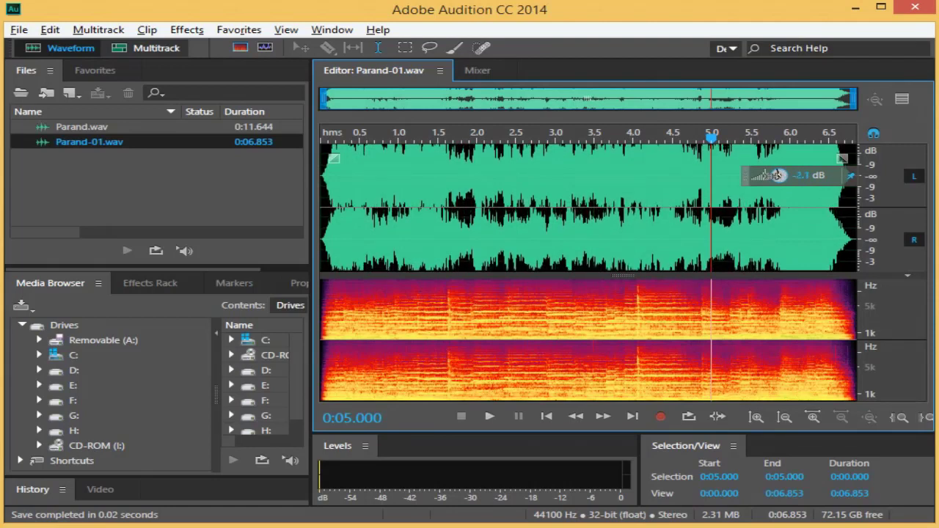
pyautogui.moveTo(776, 175); pyautogui.dragTo(774, 179)
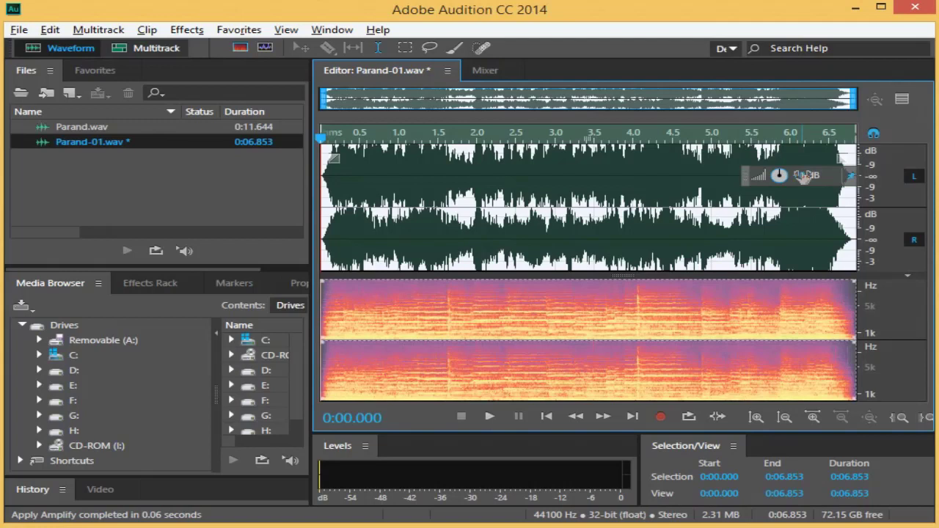
pyautogui.click(803, 175)
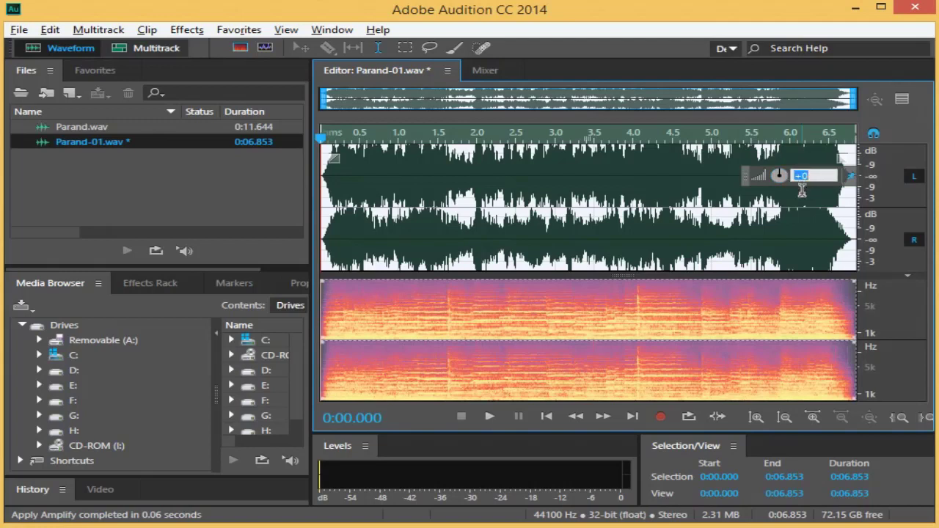
pyautogui.write('-6')
pyautogui.press('Return')
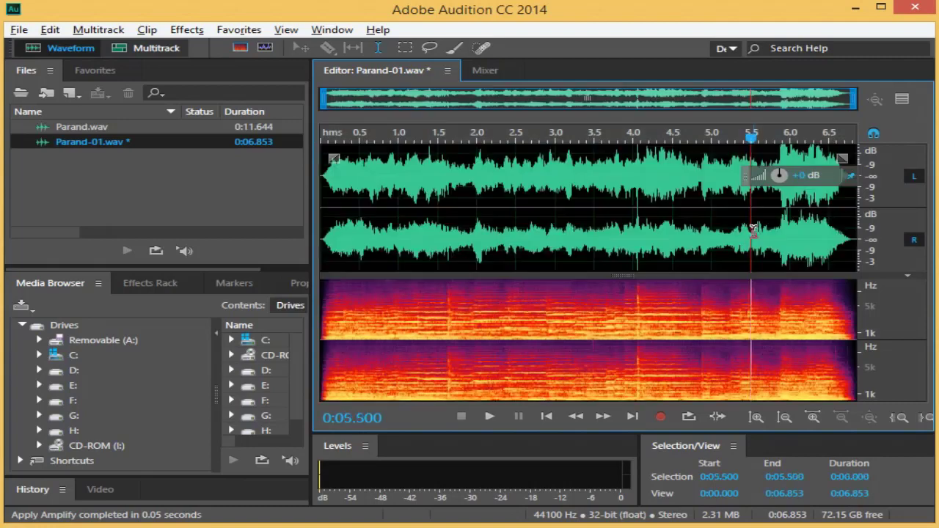
# Undo the volume changes to Parand-01.wav and clear the selection
pyautogui.click(750, 231)
pyautogui.hotkey('ctrl', 'z')
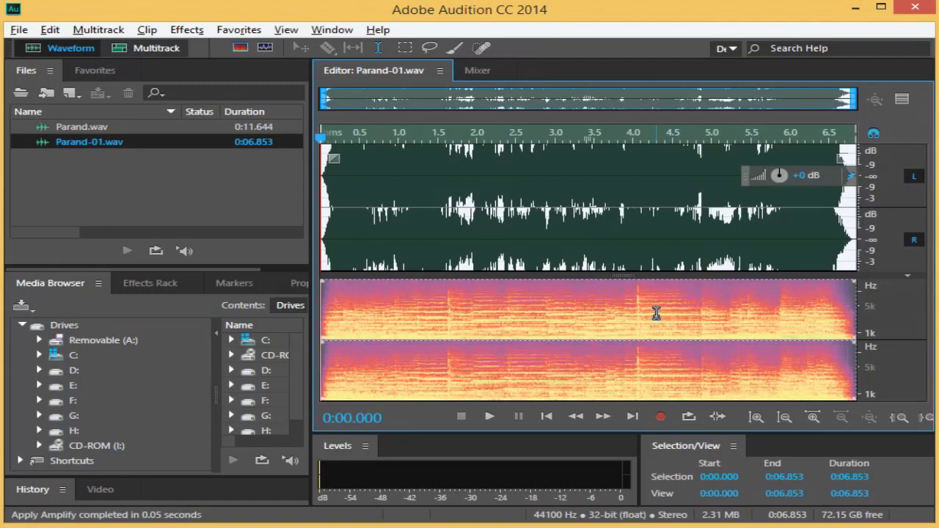
pyautogui.click(661, 253)
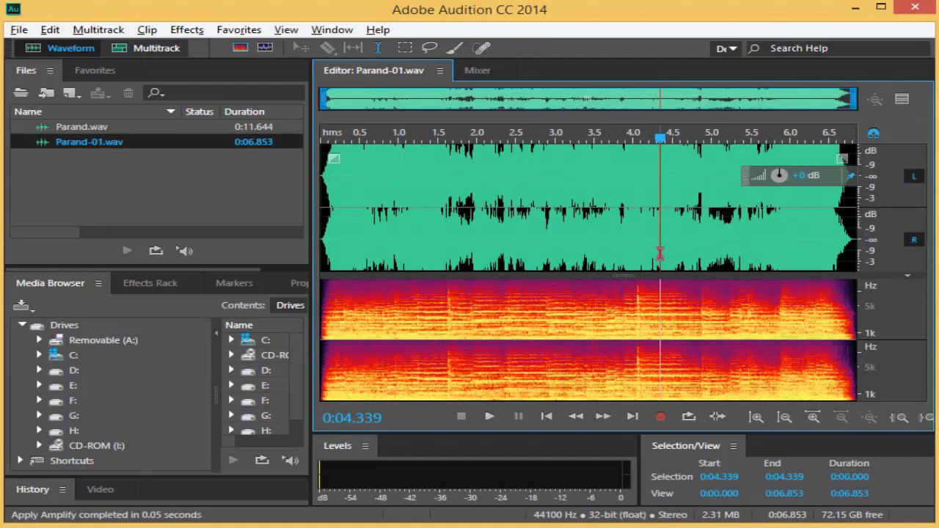
# Select about 0:03.4 to 0:04.0 in Parand-01.wav and lower its volume with the HUD gain knob
pyautogui.click(586, 223)
pyautogui.moveTo(586, 223); pyautogui.dragTo(626, 227)
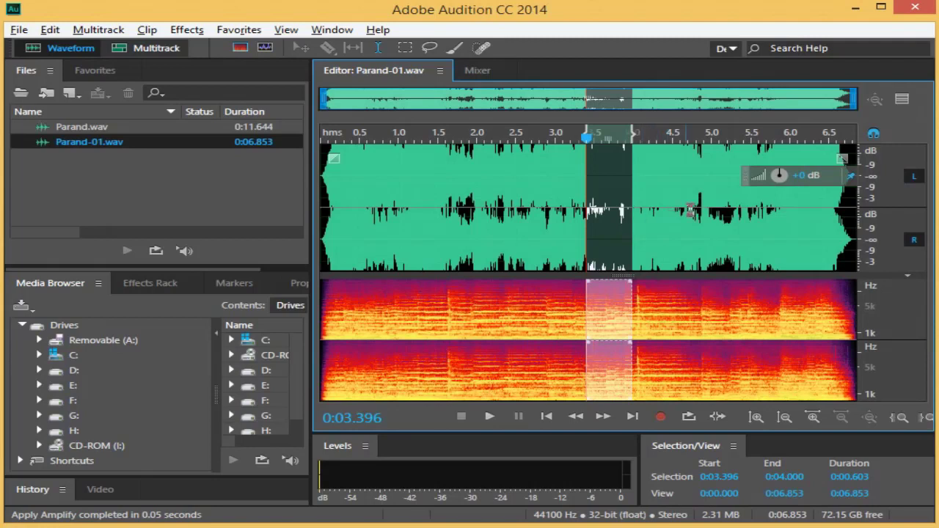
pyautogui.moveTo(779, 176); pyautogui.dragTo(763, 174)
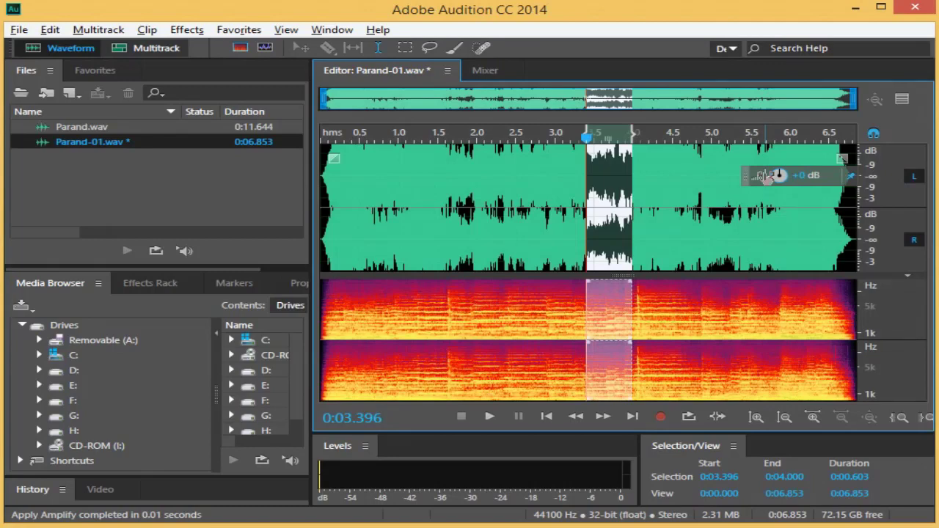
# Open Parand.wav and enlarge its spectral frequency display for use with the Marquee Selection tool
pyautogui.doubleClick(89, 126)
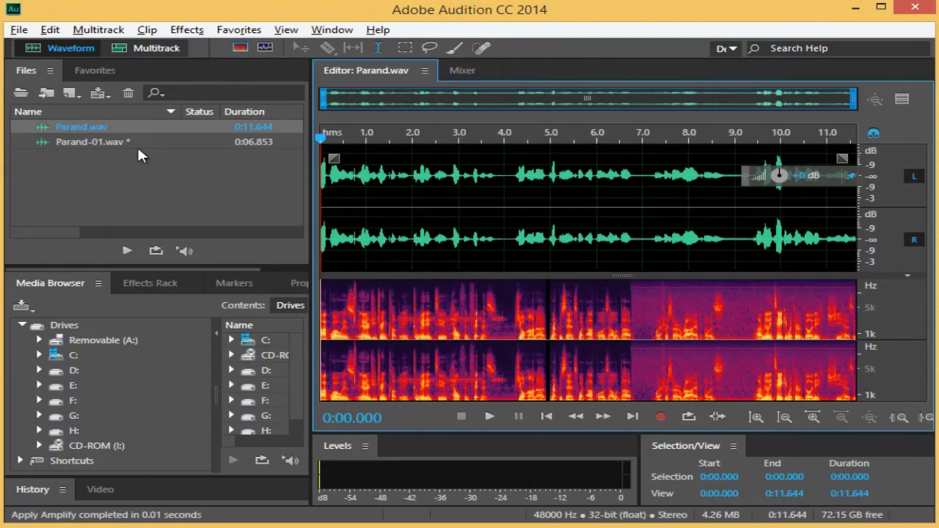
pyautogui.moveTo(625, 275); pyautogui.dragTo(624, 208)
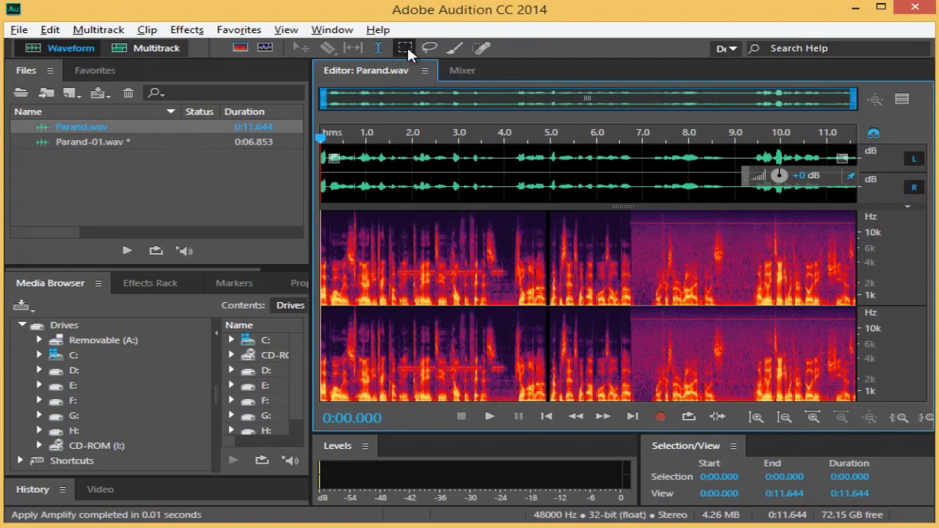
pyautogui.click(406, 49)
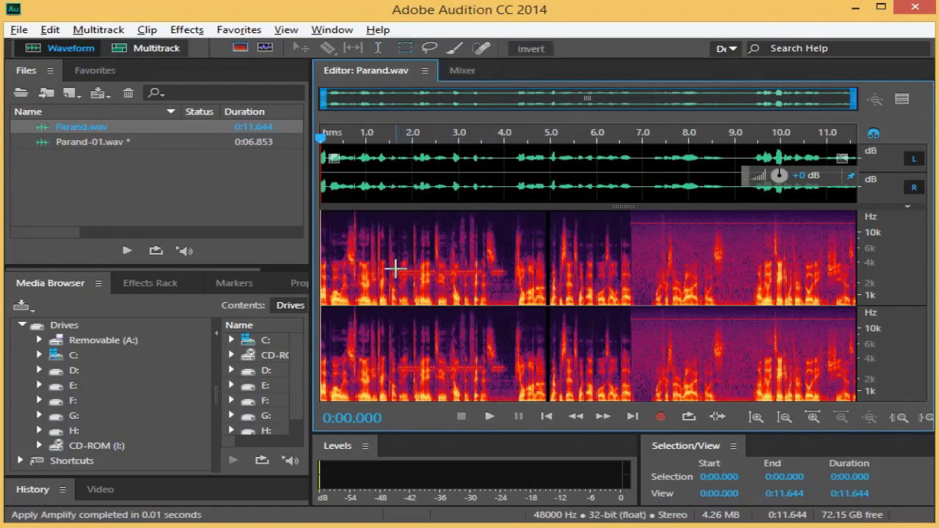
# With snapping off, marquee-select the thin horizontal noise band from about 0:01.7 to 0:04.0 and reduce its gain
pyautogui.moveTo(396, 268); pyautogui.dragTo(437, 278)
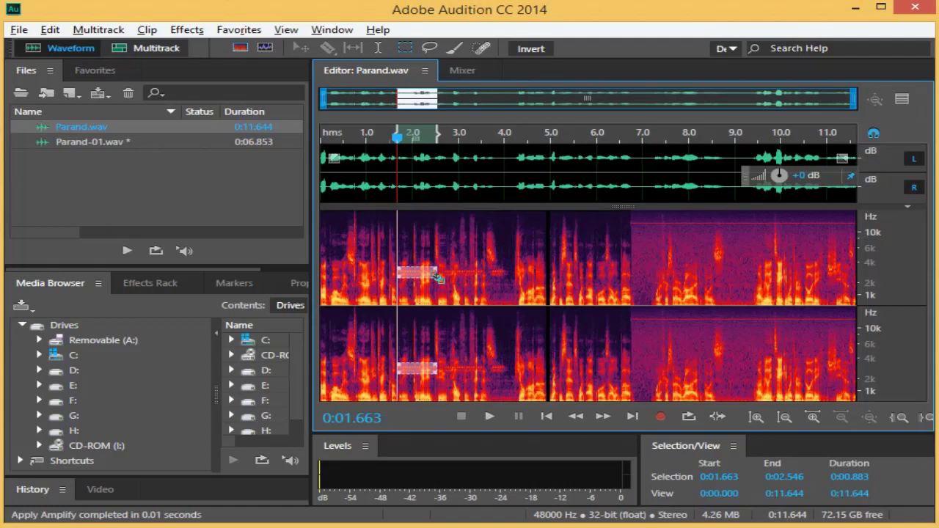
pyautogui.click(873, 135)
pyautogui.click(396, 265)
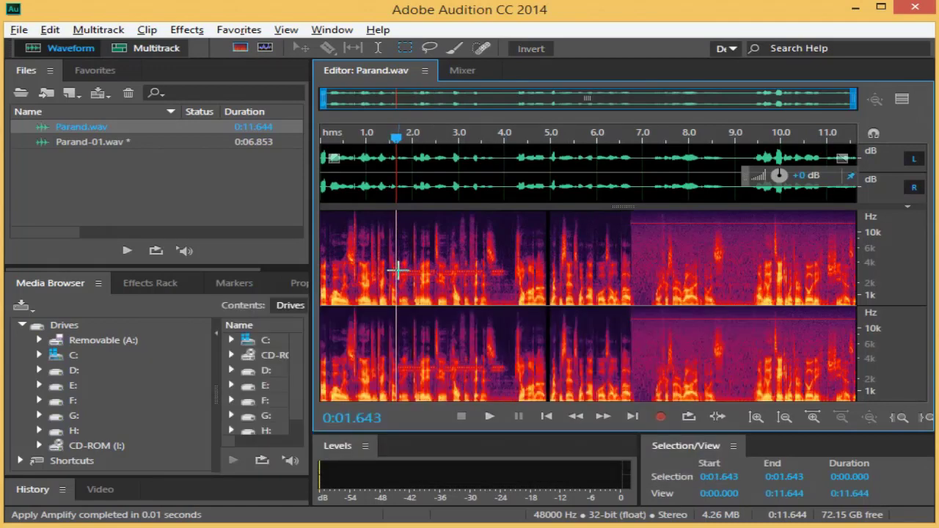
pyautogui.moveTo(399, 271); pyautogui.dragTo(504, 276)
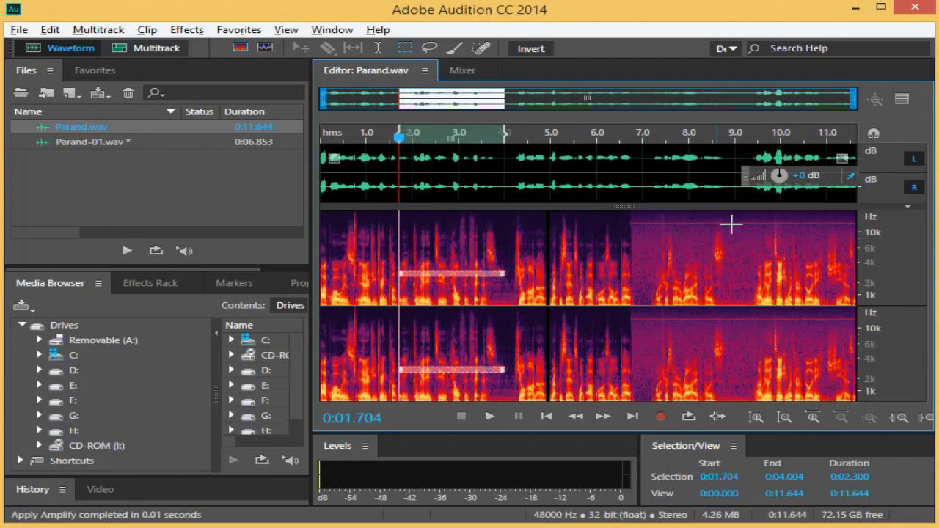
pyautogui.click(803, 180)
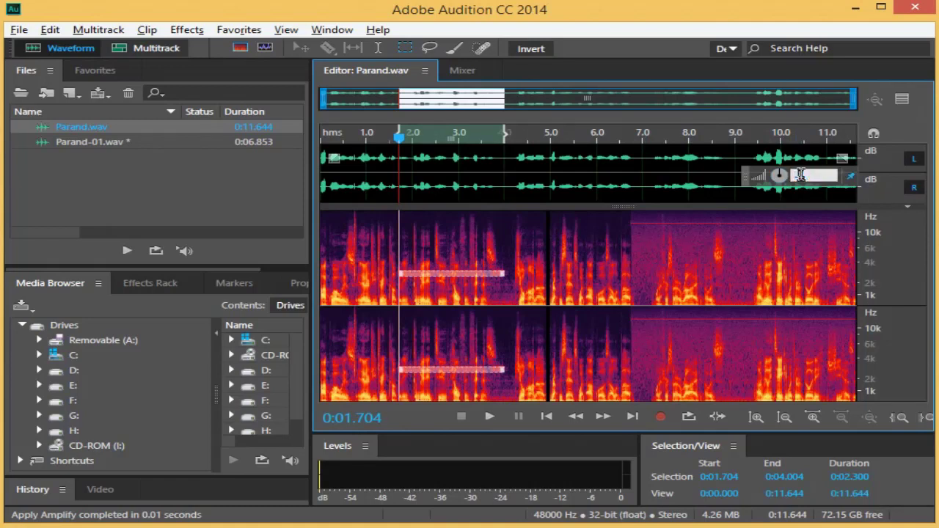
pyautogui.press('Return')
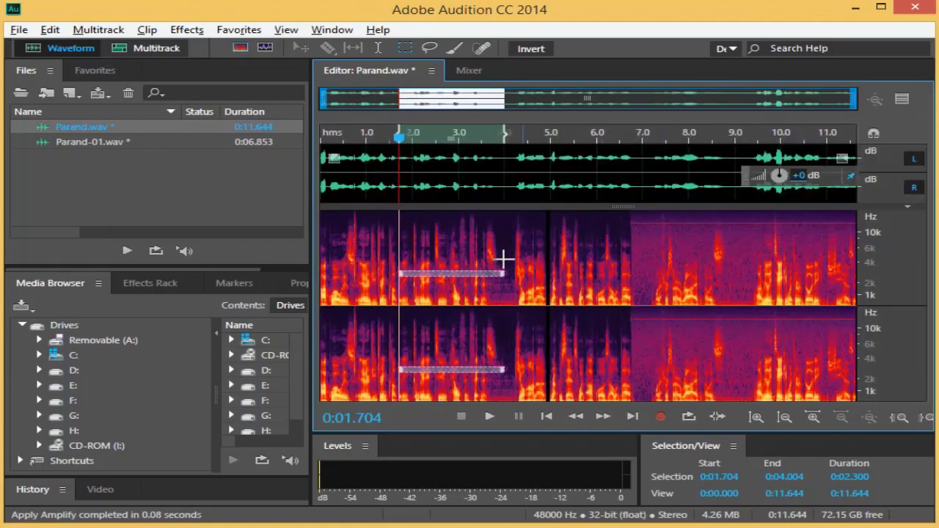
# Play Parand.wav from about 0:01.4 to hear the section with the attenuated frequency band
pyautogui.click(382, 285)
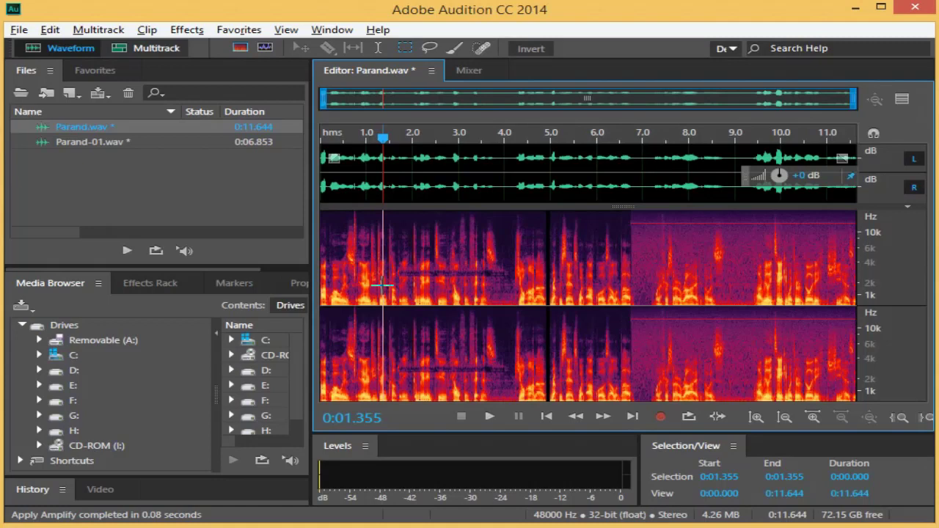
pyautogui.press('space')
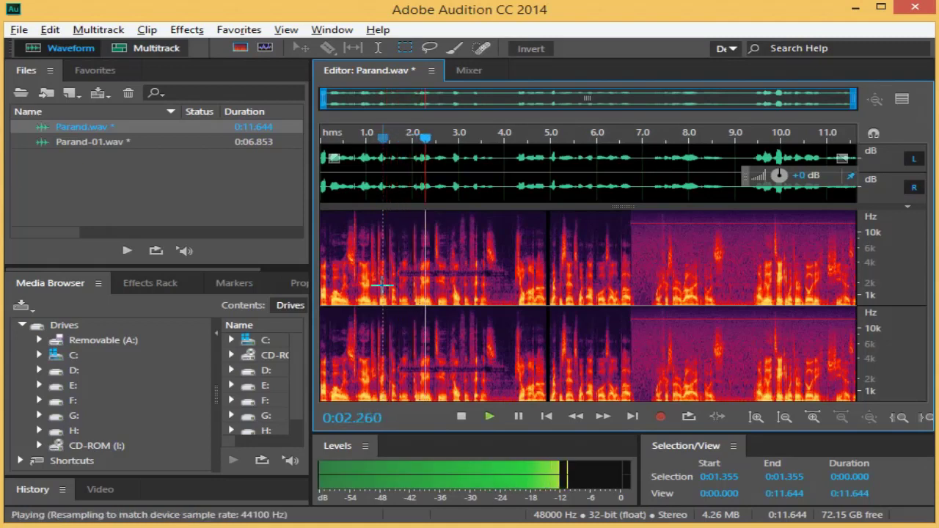
pyautogui.press('space')
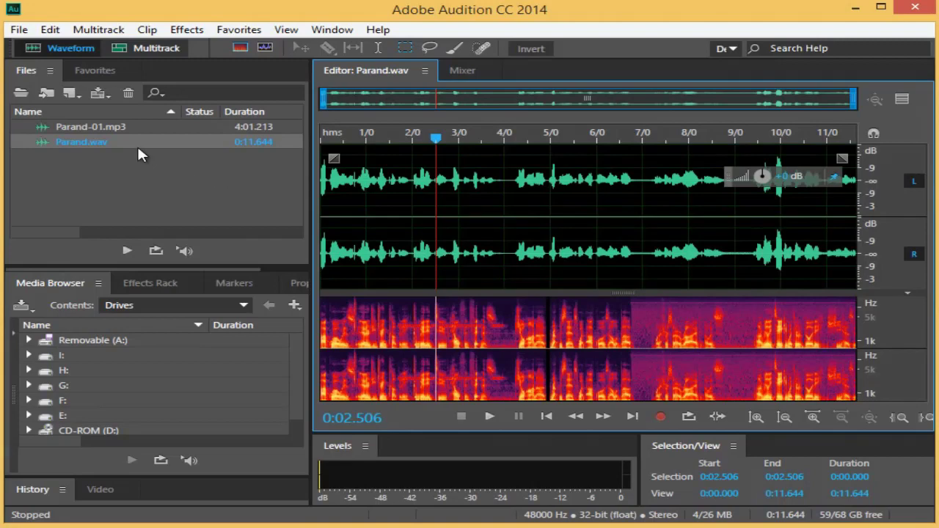
# Open Parand-01.mp3 in the editor and show the Match Volume panel
pyautogui.doubleClick(121, 126)
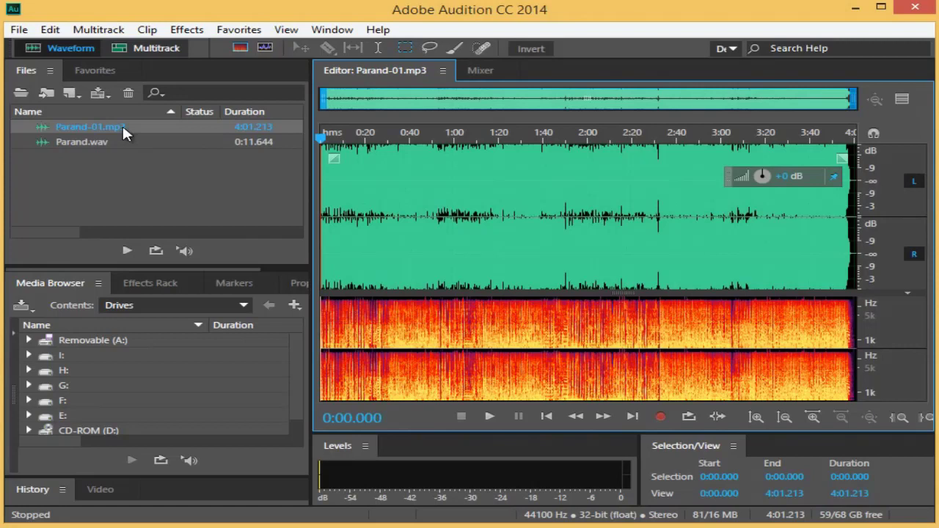
pyautogui.click(334, 29)
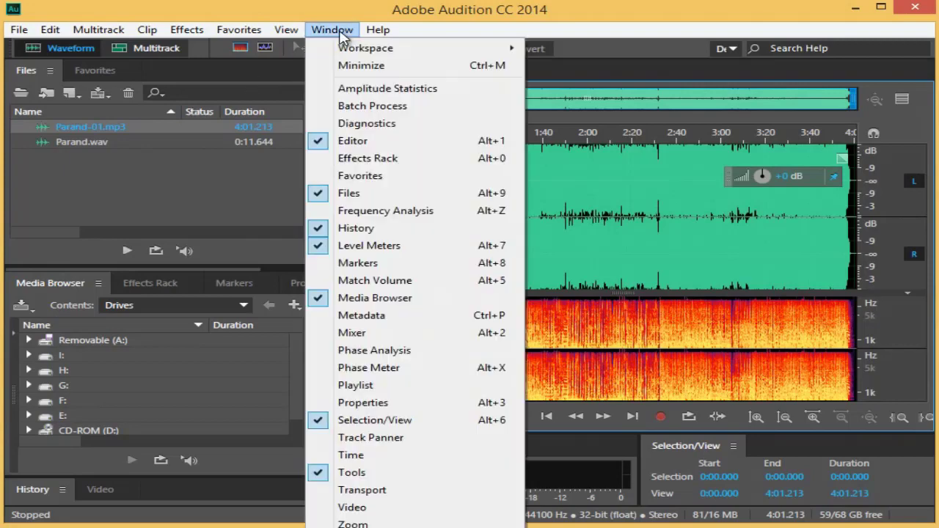
pyautogui.click(381, 285)
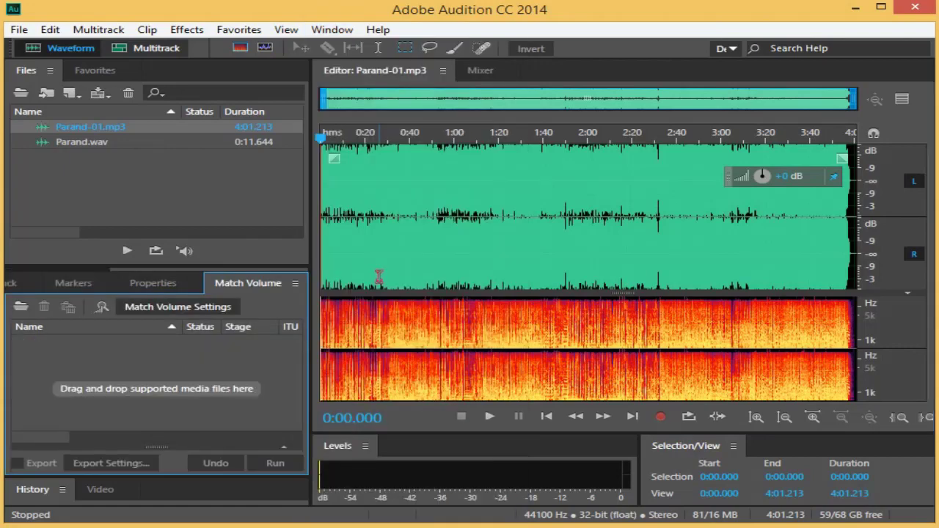
pyautogui.click(291, 282)
pyautogui.press('alt')
pyautogui.hotkey('alt', '5')
# Add Parand-01.mp3 and Parand.wav to the Match Volume list and select Parand.wav there
pyautogui.keyDown('ctrl'); pyautogui.click(79, 144); pyautogui.keyUp('ctrl')
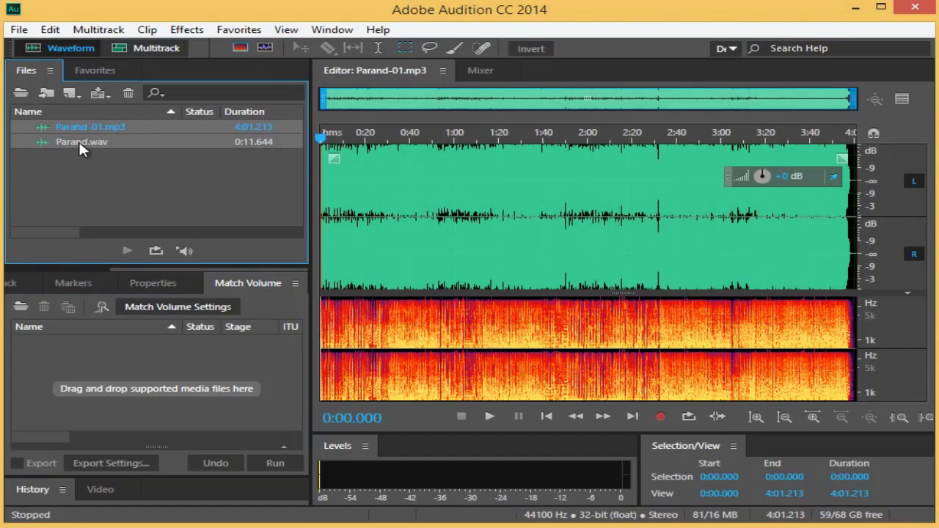
pyautogui.moveTo(81, 147); pyautogui.dragTo(117, 368)
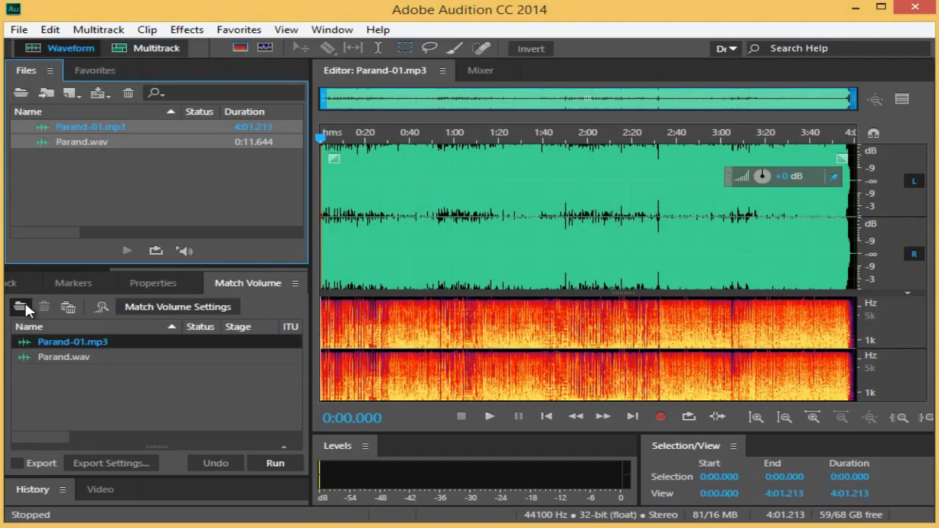
pyautogui.click(61, 363)
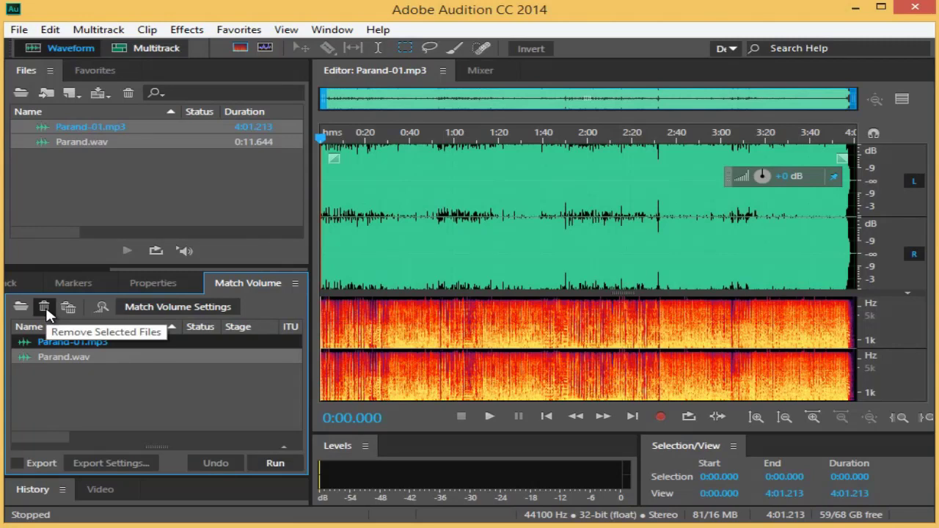
# Scan both files in the Match Volume list for amplitude statistics and widen the panel to read the loudness, RMS and peak columns
pyautogui.click(101, 311)
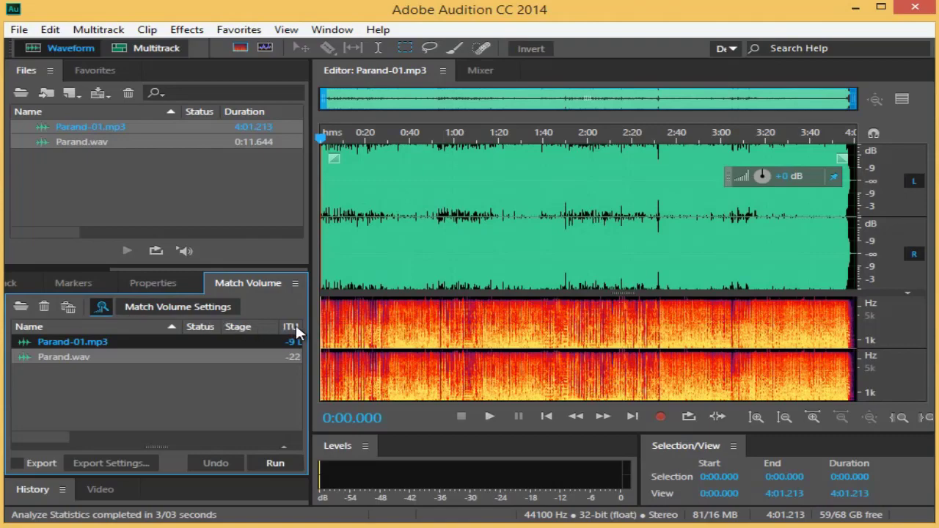
pyautogui.moveTo(311, 326); pyautogui.dragTo(557, 330)
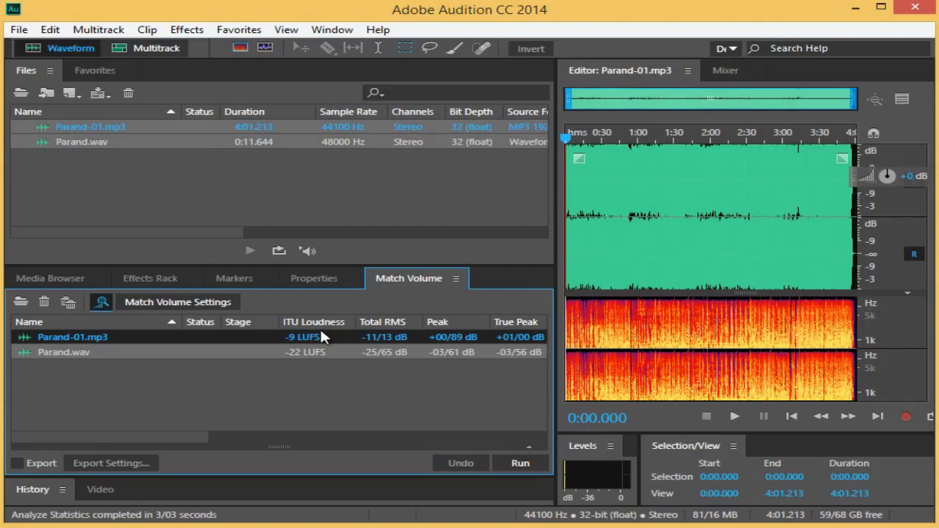
# Examine the export settings for volume-matched files, covering file naming, location and format, and leave exporting disabled
pyautogui.click(37, 468)
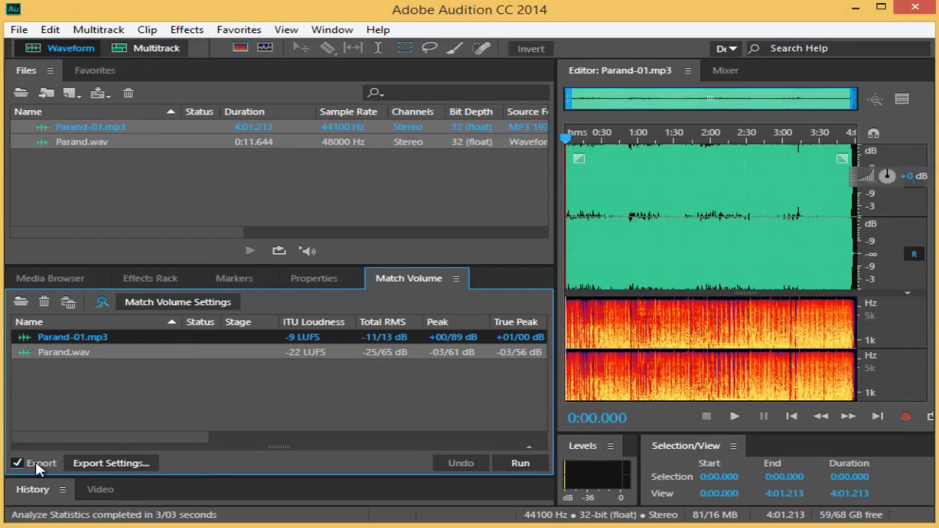
pyautogui.click(111, 464)
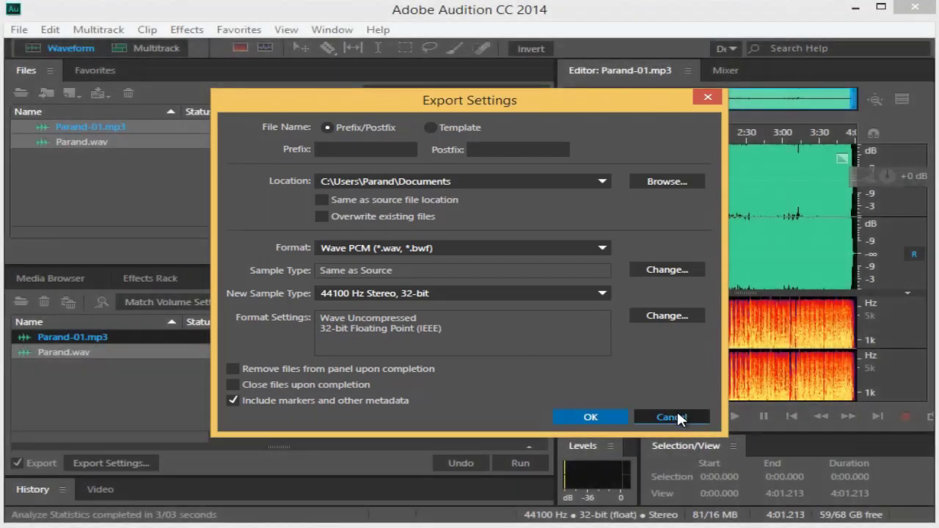
pyautogui.click(673, 417)
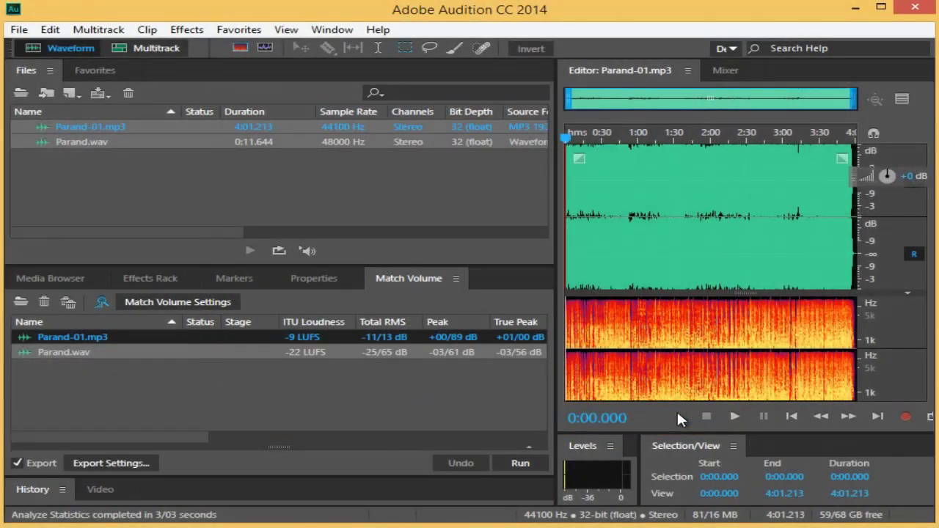
pyautogui.click(41, 467)
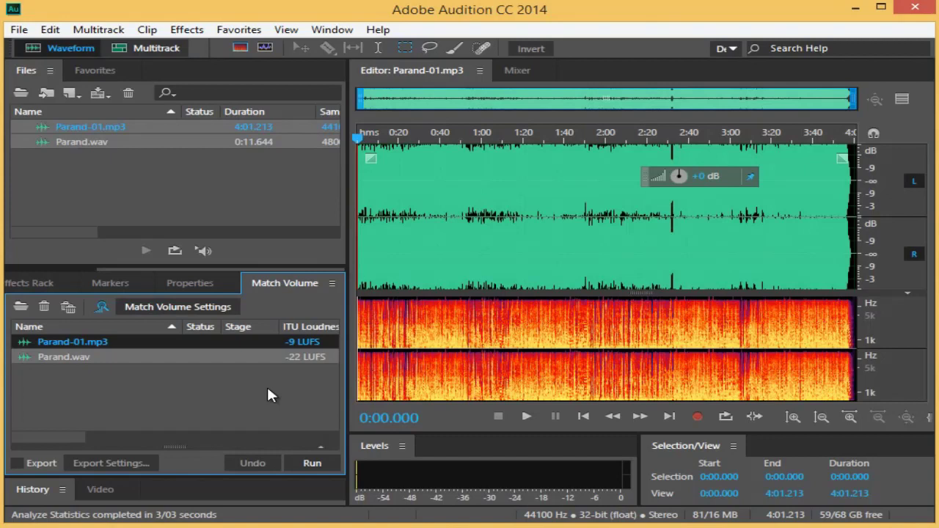
# Set the Match Volume target to Peak Amplitude with a peak volume of 0 dB
pyautogui.click(200, 314)
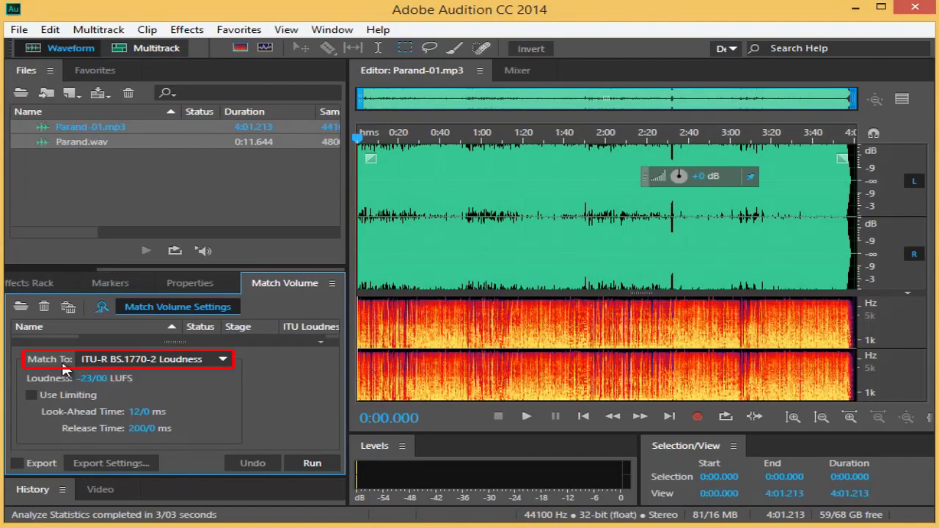
pyautogui.click(223, 361)
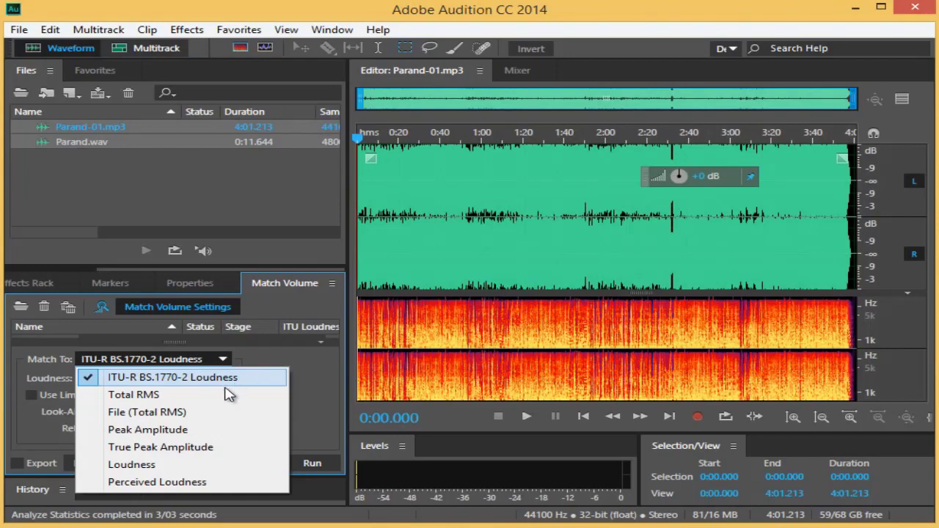
pyautogui.click(182, 431)
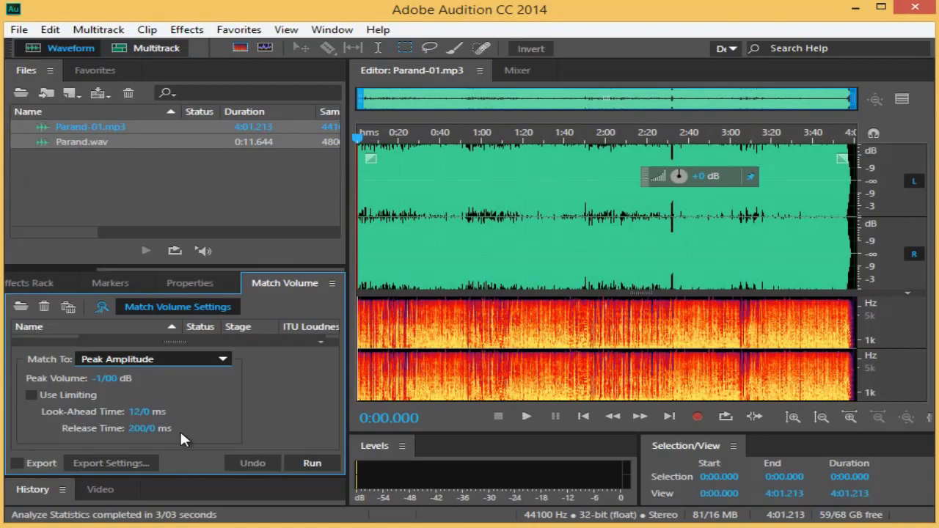
pyautogui.click(104, 378)
pyautogui.write('0')
pyautogui.press('Return')
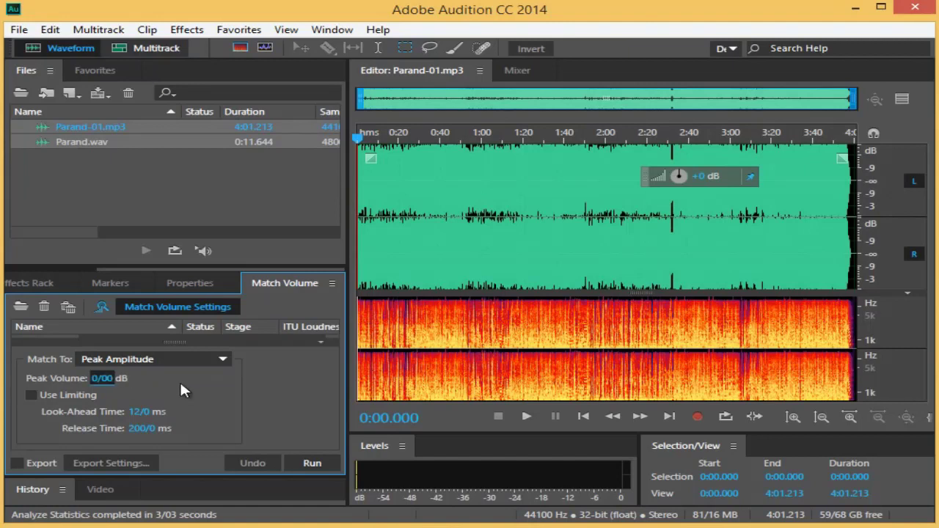
# Enable limiting, run the volume match on both files, and inspect the Parand-01.mp3 waveform up close
pyautogui.click(87, 394)
pyautogui.click(325, 468)
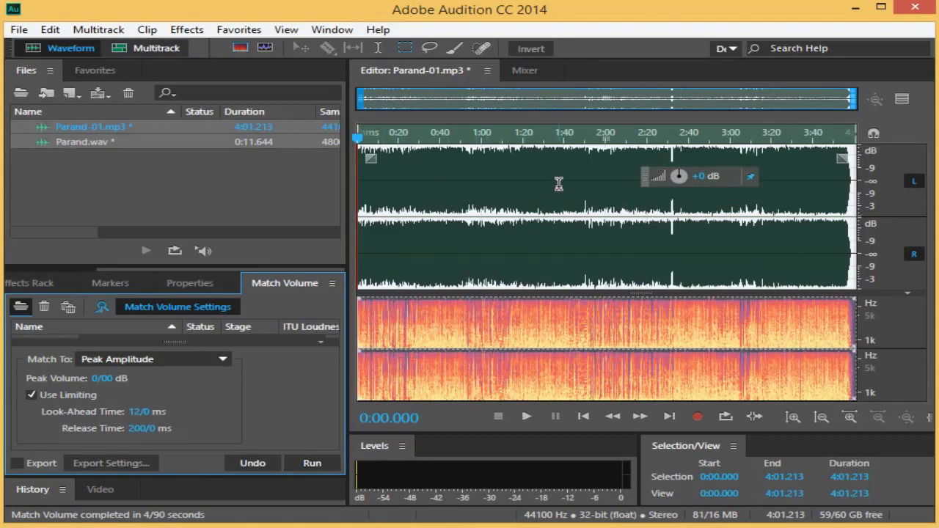
pyautogui.scroll(5, 558, 183)
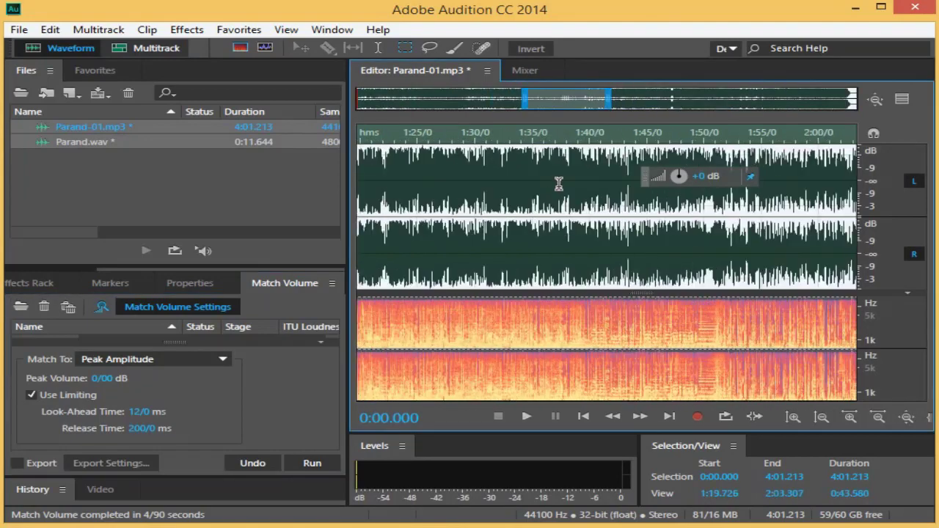
pyautogui.scroll(3, 558, 183)
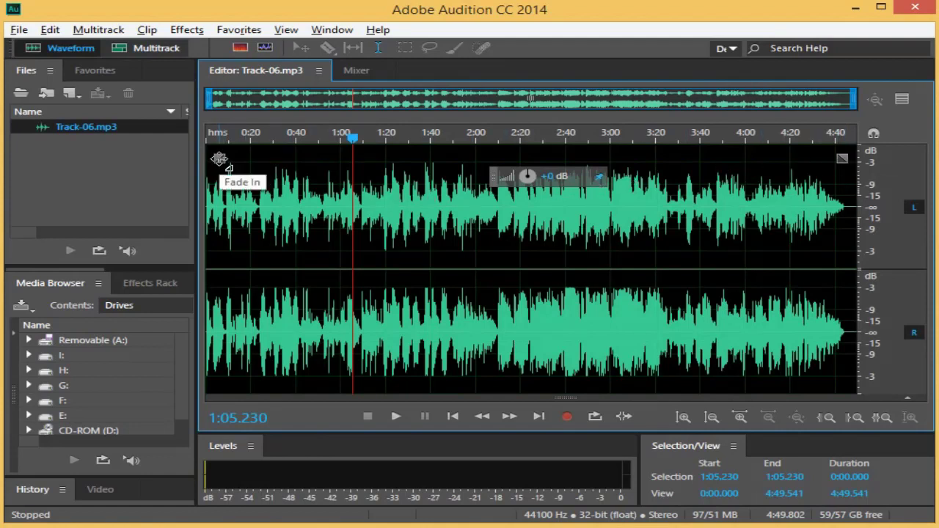
# Fade in roughly the first 55 seconds of Track-06.mp3 with a slow-starting curve and play the beginning
pyautogui.moveTo(220, 158); pyautogui.dragTo(339, 171)
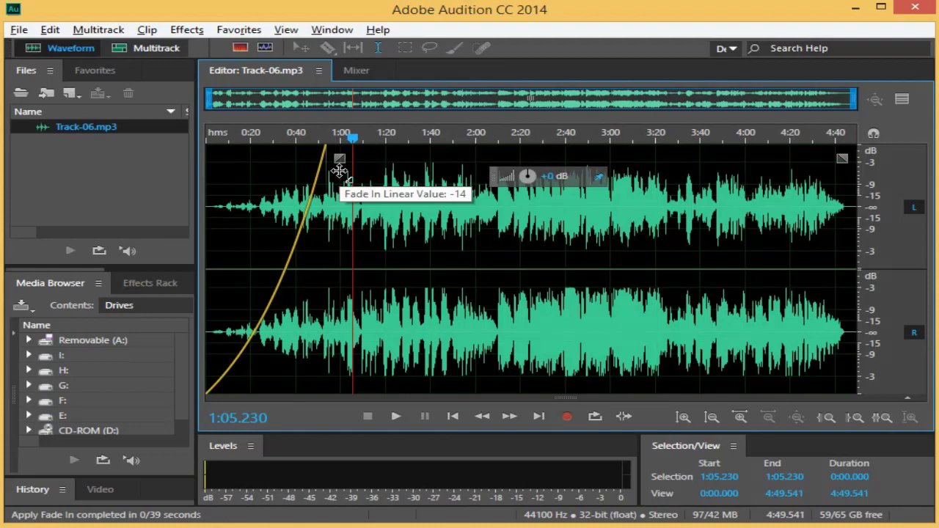
pyautogui.moveTo(338, 171); pyautogui.dragTo(344, 194)
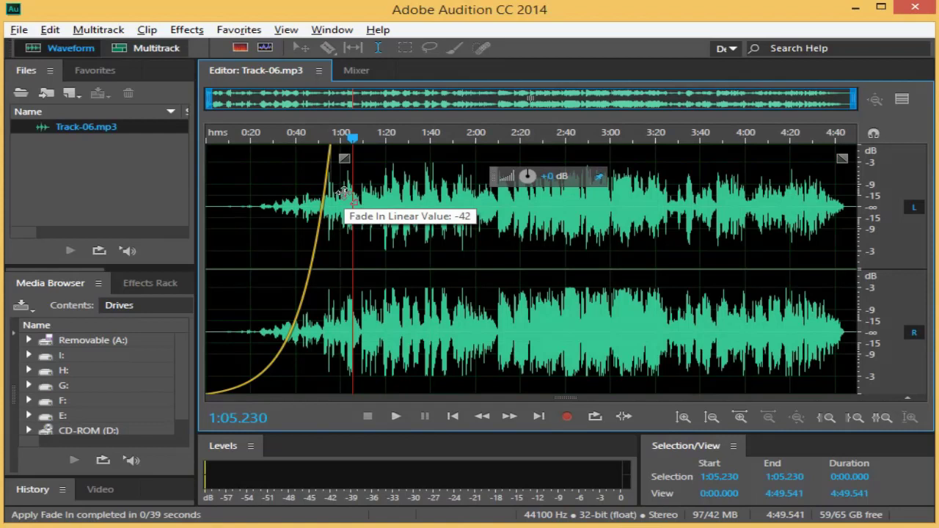
pyautogui.moveTo(344, 193); pyautogui.dragTo(320, 162)
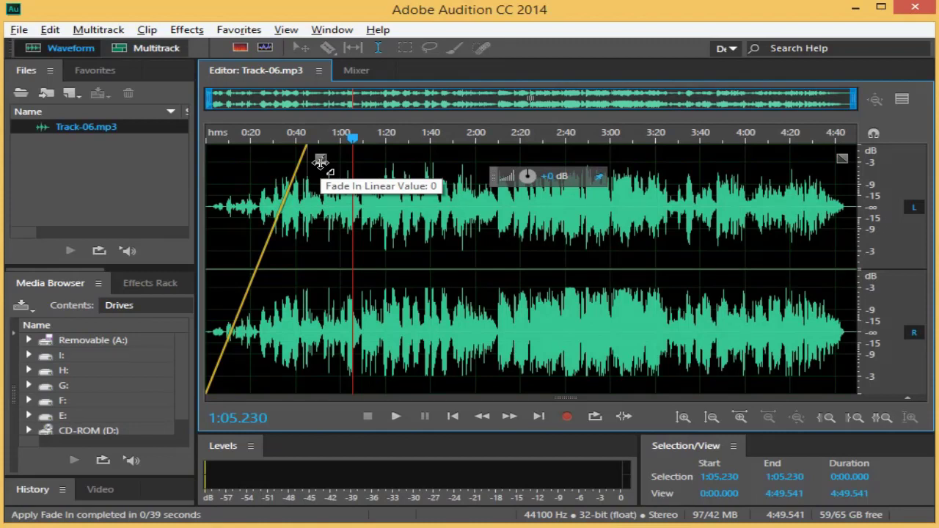
pyautogui.moveTo(319, 161); pyautogui.dragTo(346, 176)
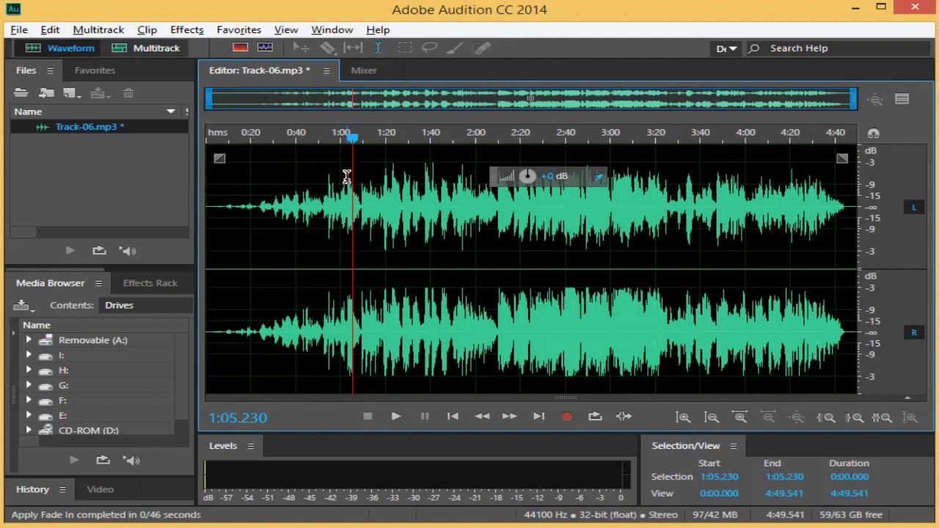
pyautogui.click(217, 200)
pyautogui.press('space')
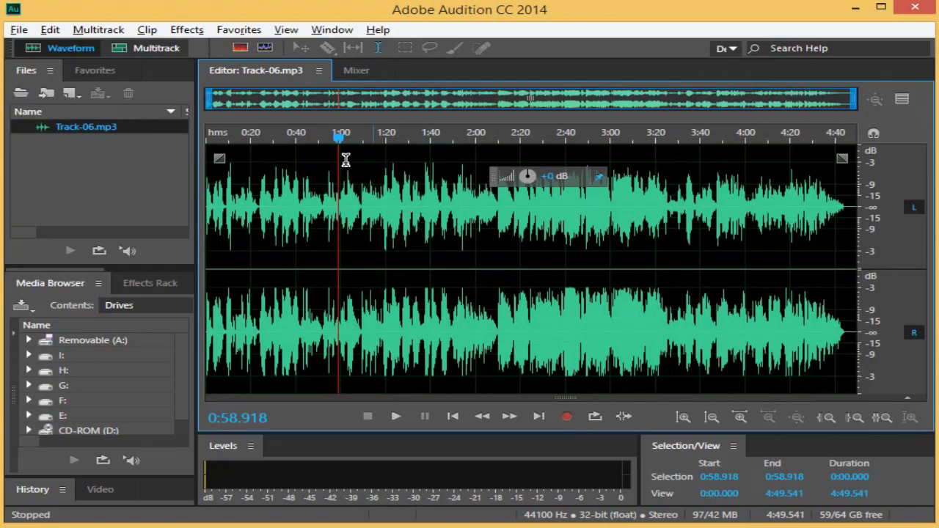
pyautogui.click(189, 30)
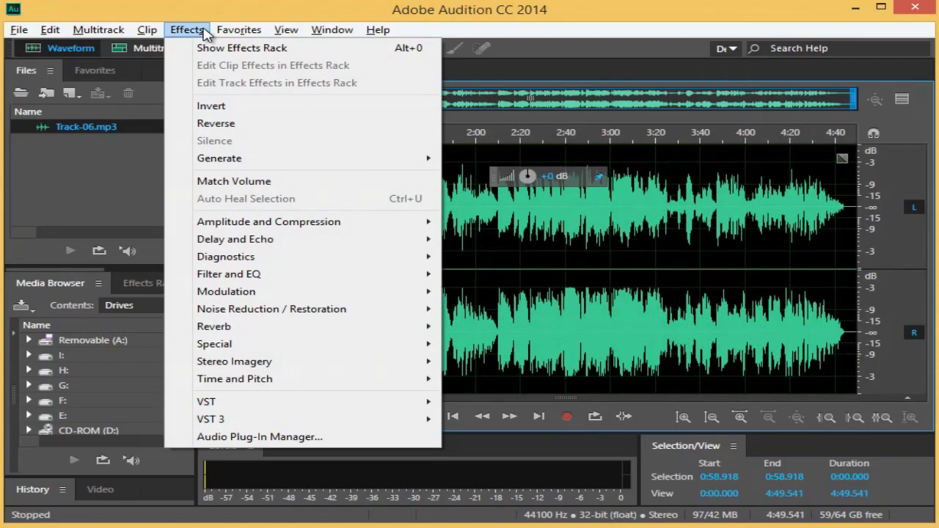
pyautogui.moveTo(296, 230)
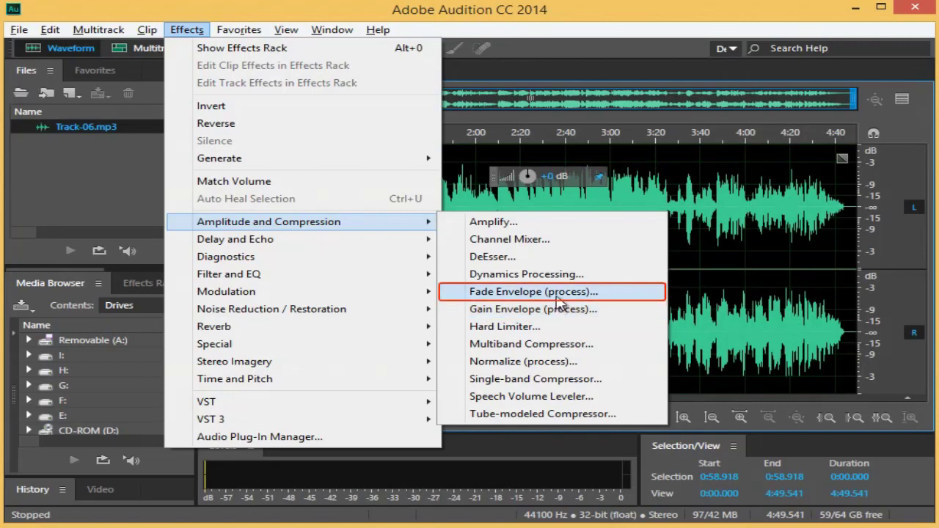
pyautogui.click(556, 294)
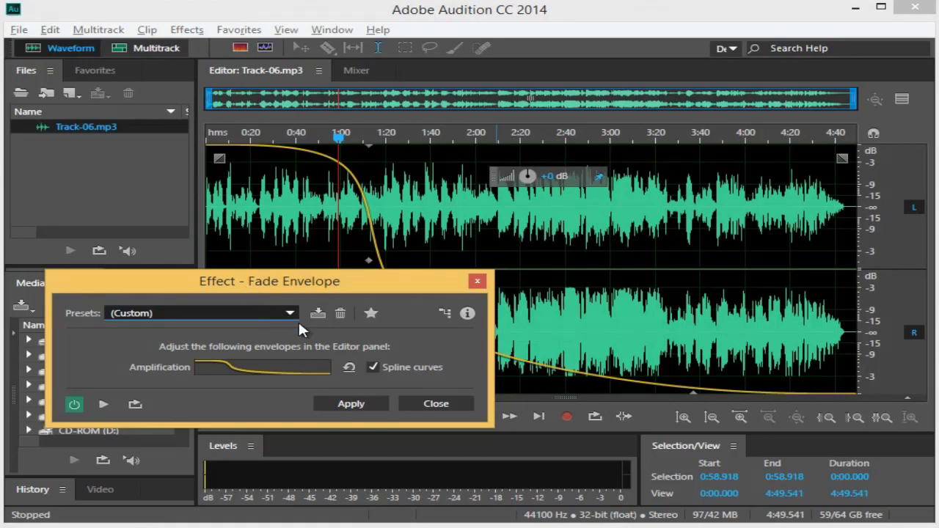
pyautogui.click(436, 404)
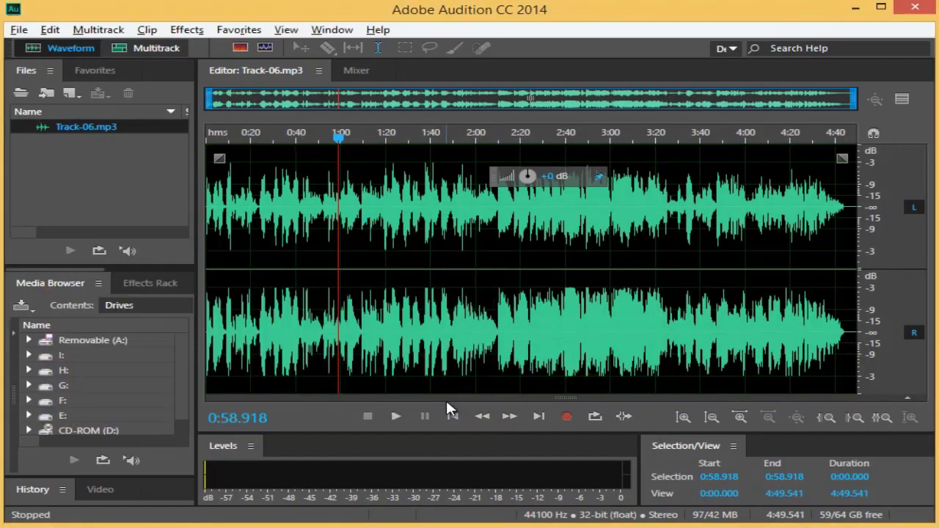
# Select the ending of Track-06.mp3 from about 4:02.4 to 4:44.5 and load the Smooth Fade Out preset in the Fade Envelope effect
pyautogui.click(750, 214)
pyautogui.moveTo(751, 214); pyautogui.dragTo(846, 220)
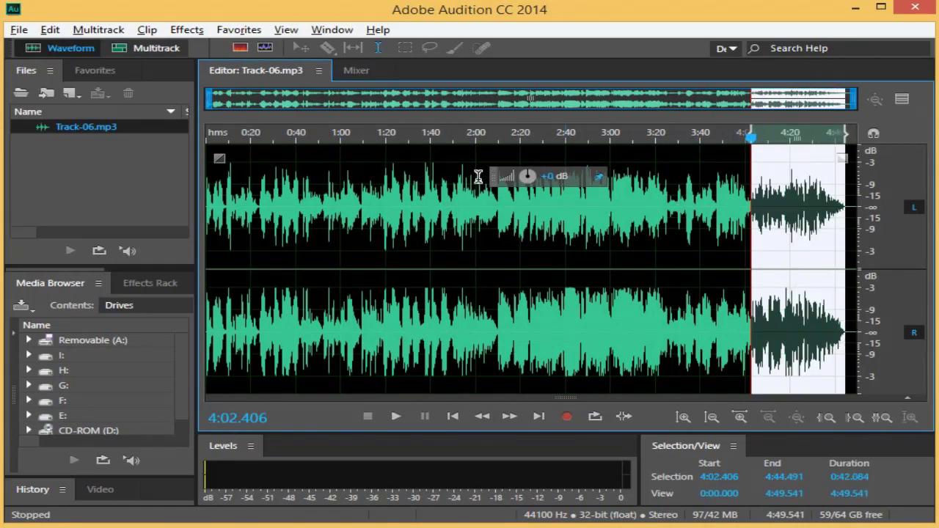
pyautogui.click(189, 30)
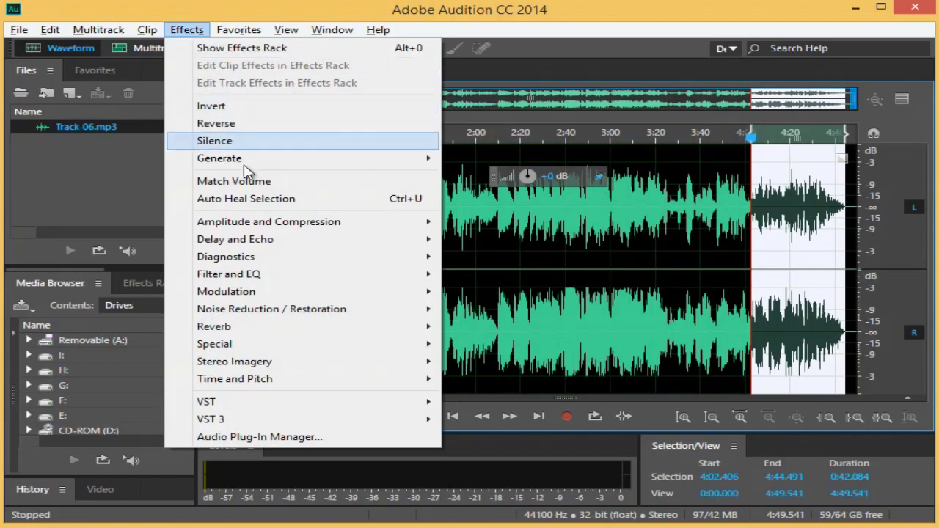
pyautogui.moveTo(281, 226)
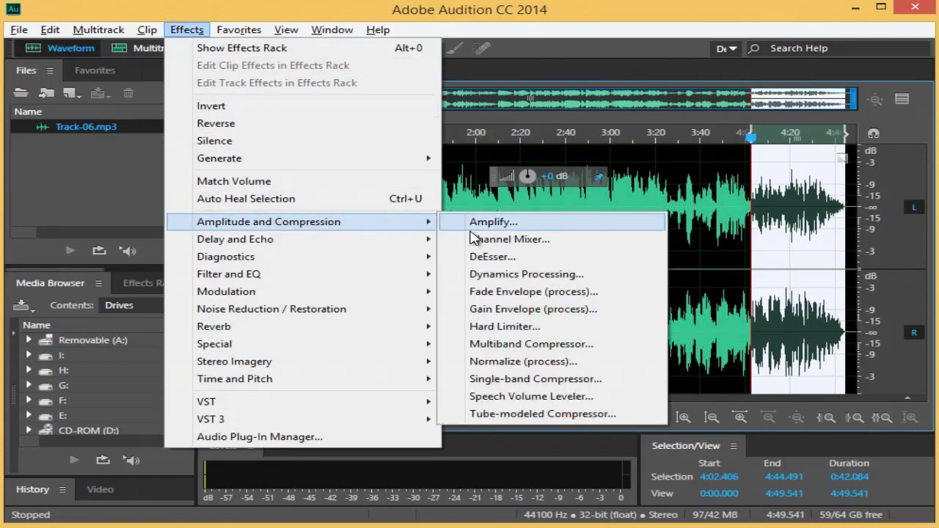
pyautogui.click(541, 291)
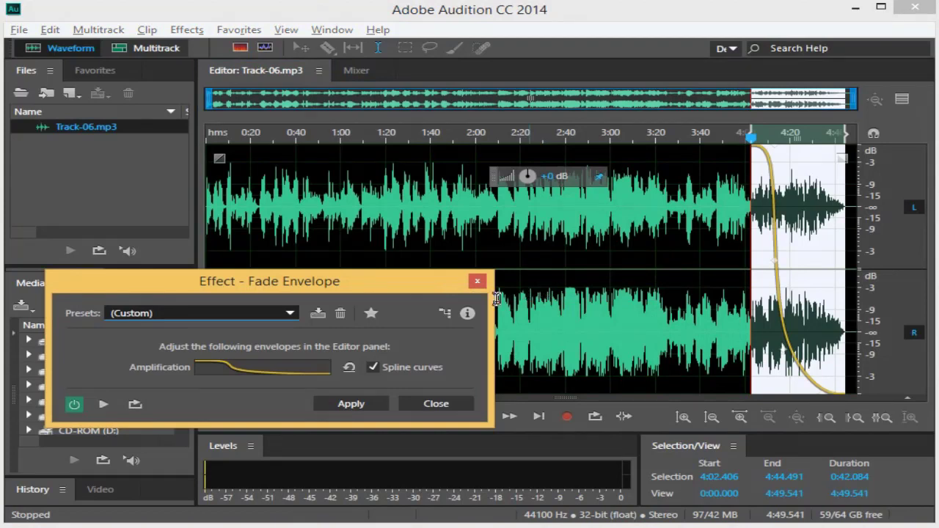
pyautogui.click(290, 314)
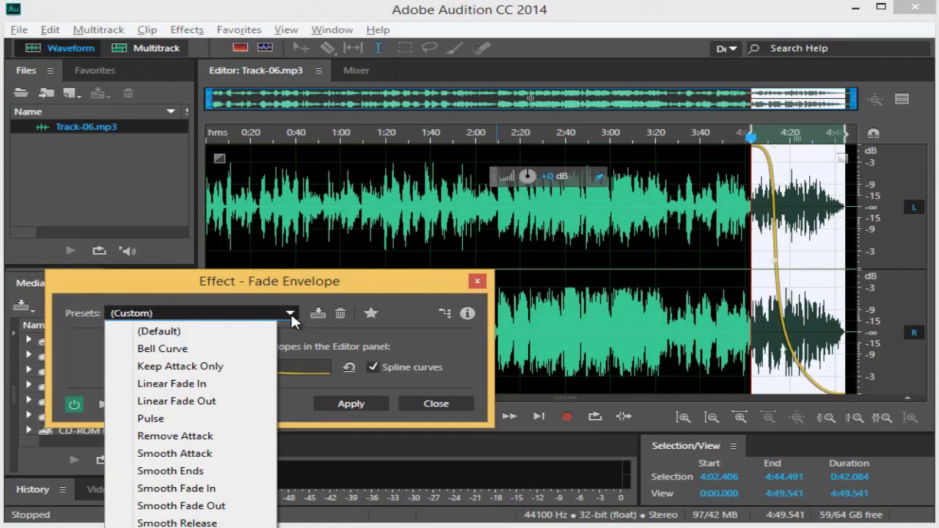
pyautogui.click(206, 506)
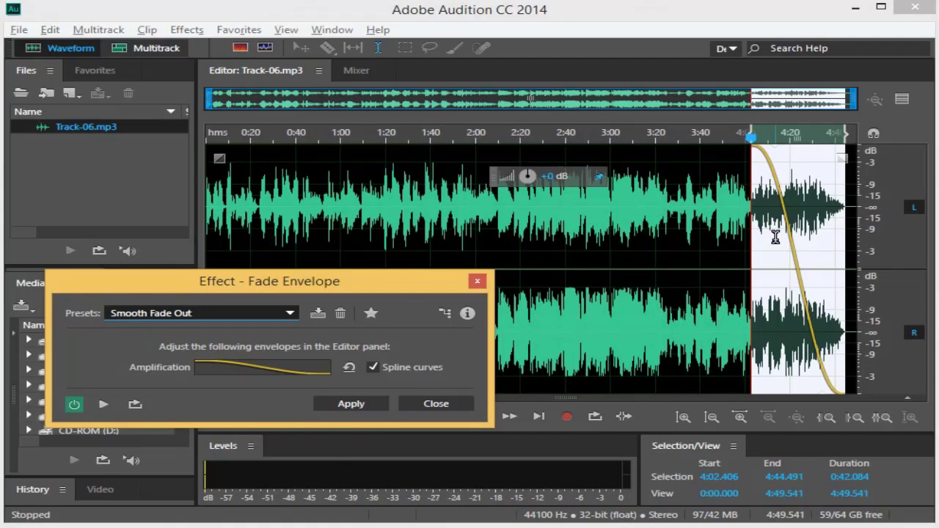
# Reshape the fade-out with a high keyframe at about 4:07 and the middle keyframe moved earlier to about 4:13, and preview it
pyautogui.click(774, 171)
pyautogui.moveTo(774, 174); pyautogui.dragTo(760, 150)
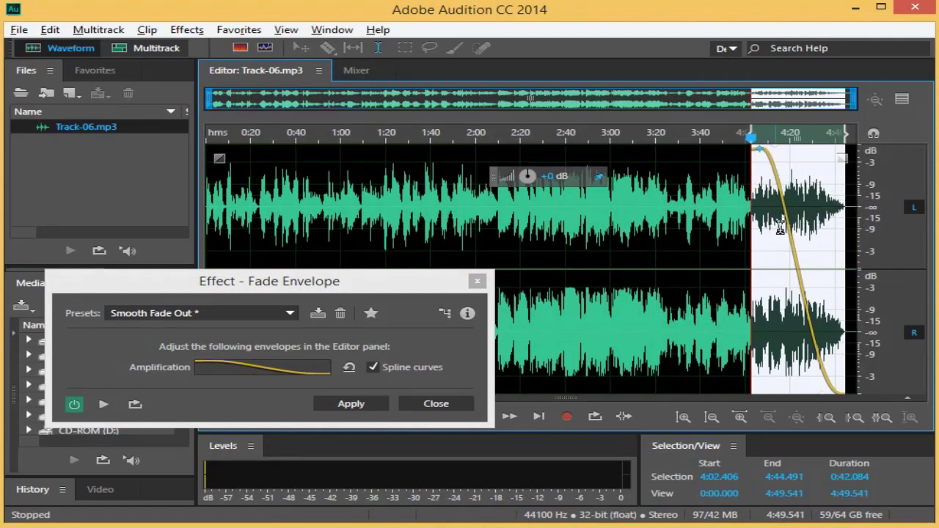
pyautogui.moveTo(798, 254); pyautogui.dragTo(763, 262)
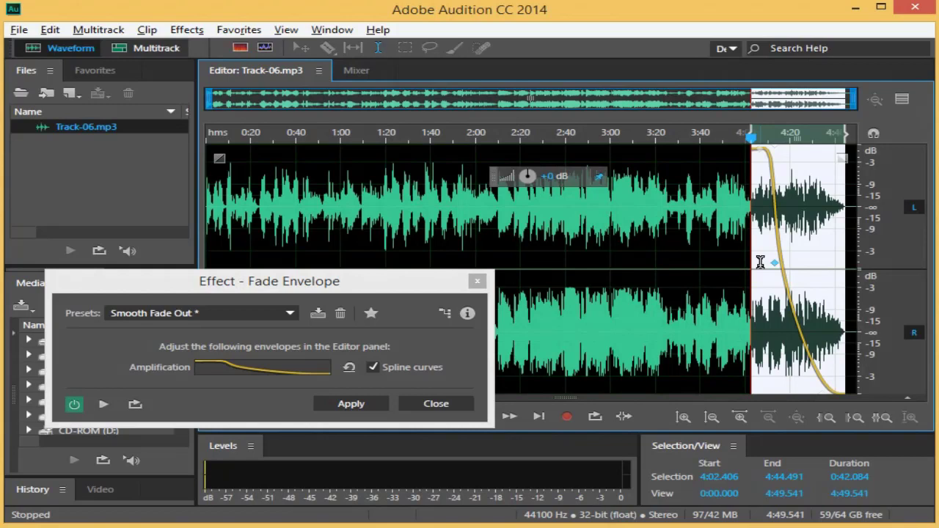
pyautogui.press('space')
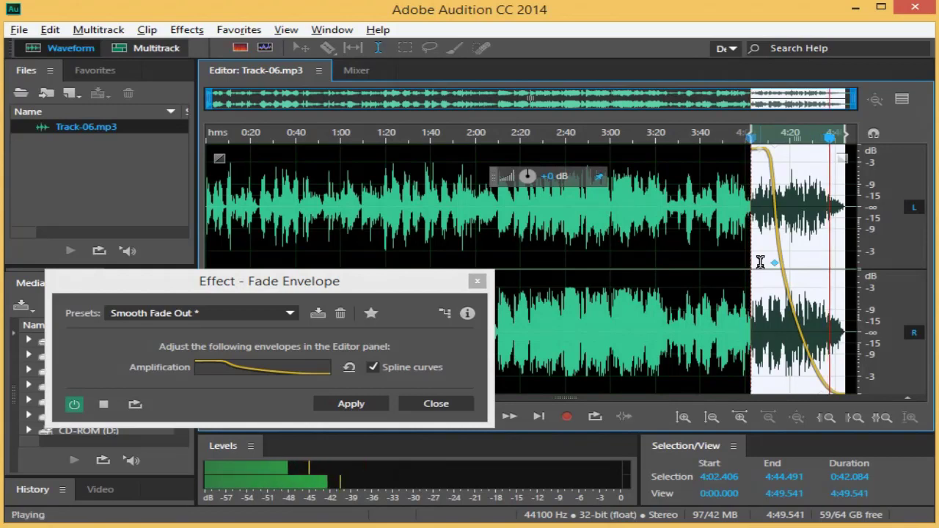
pyautogui.press('space')
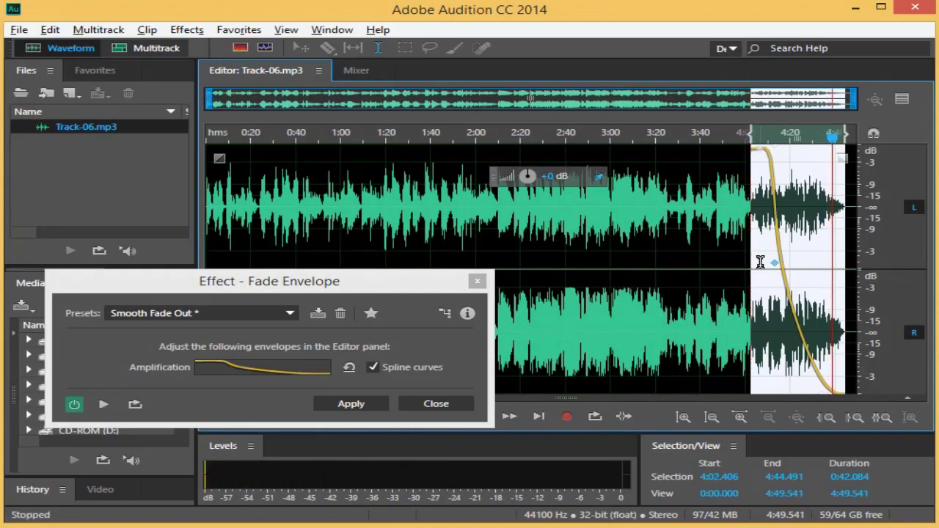
# Compare the fade envelope with straight segments by turning spline curves off and back on
pyautogui.click(336, 291)
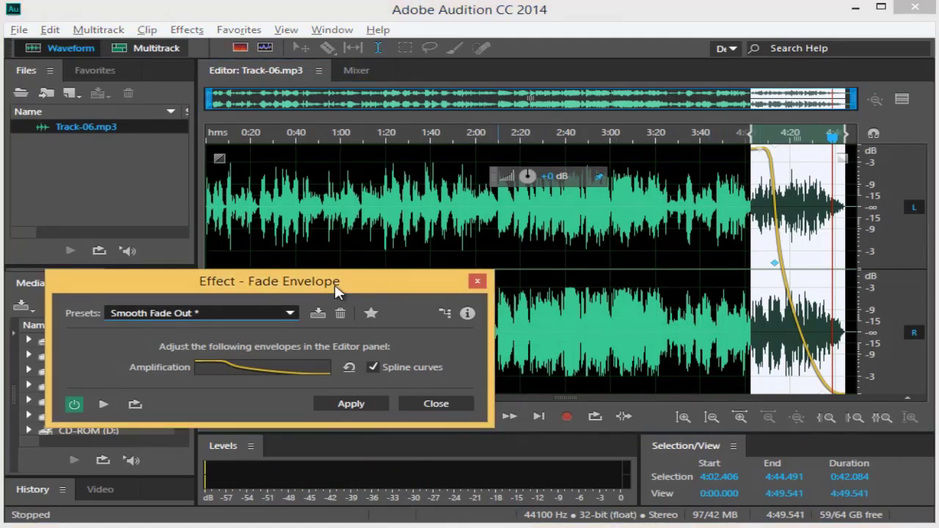
pyautogui.click(406, 372)
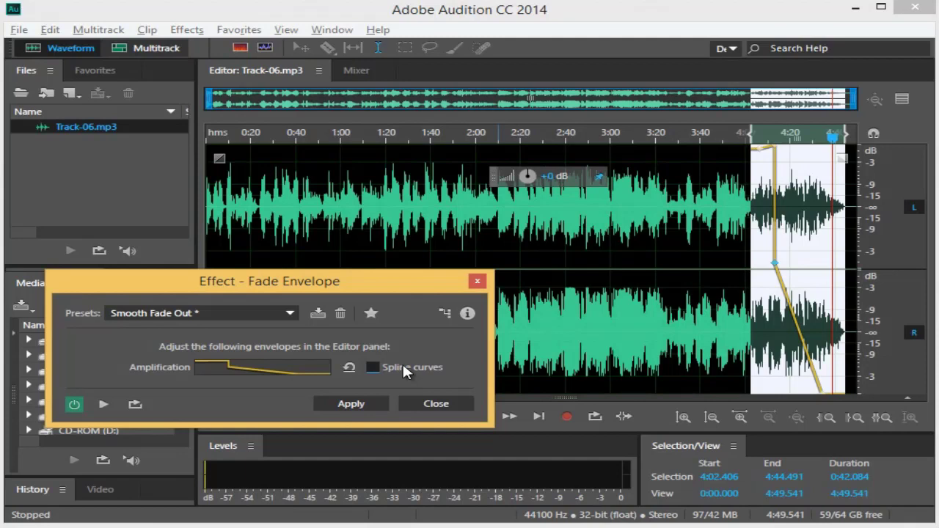
pyautogui.click(405, 370)
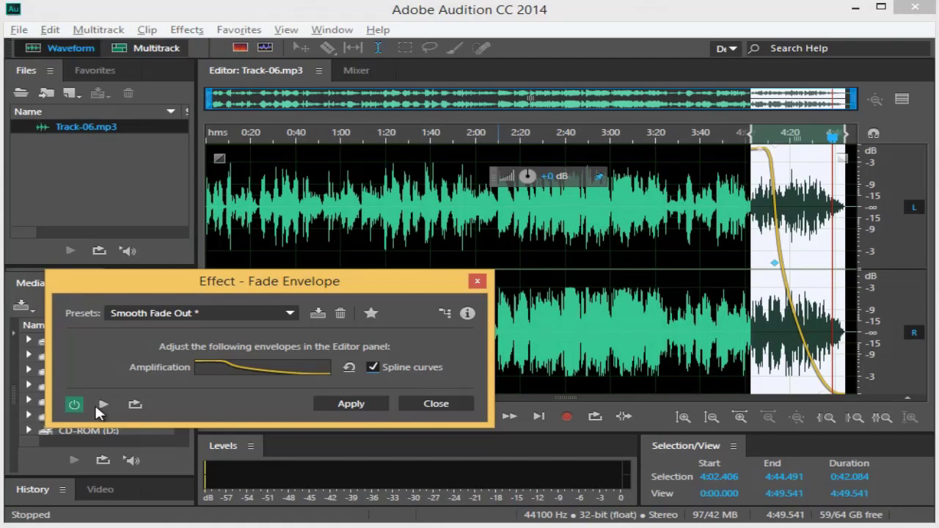
# Apply the reshaped fade-out to the selected ending of Track-06.mp3, undo it, and clear the selection
pyautogui.click(355, 404)
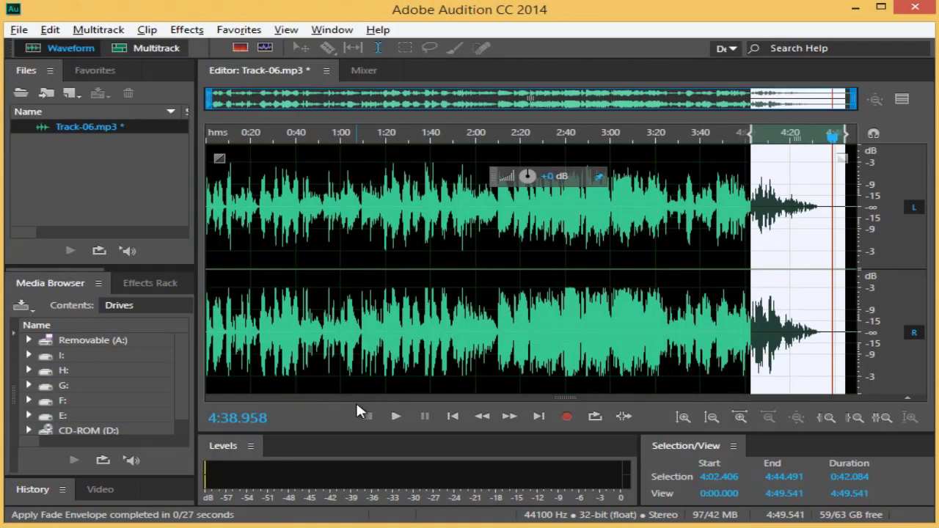
pyautogui.click(659, 230)
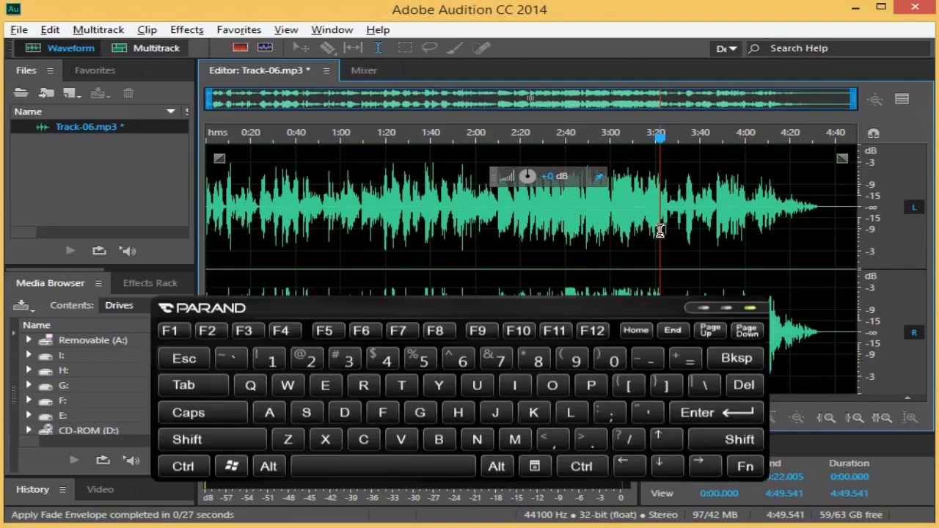
pyautogui.hotkey('ctrl', 'z')
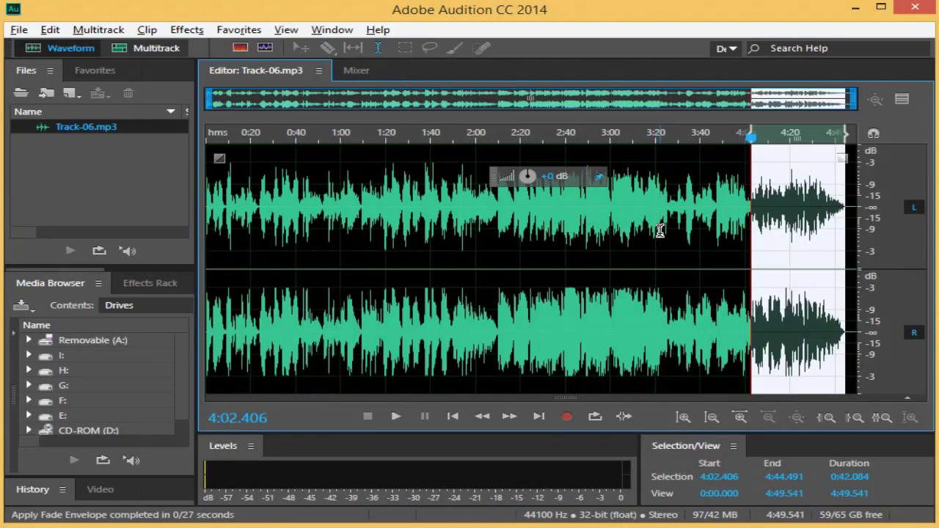
pyautogui.click(659, 232)
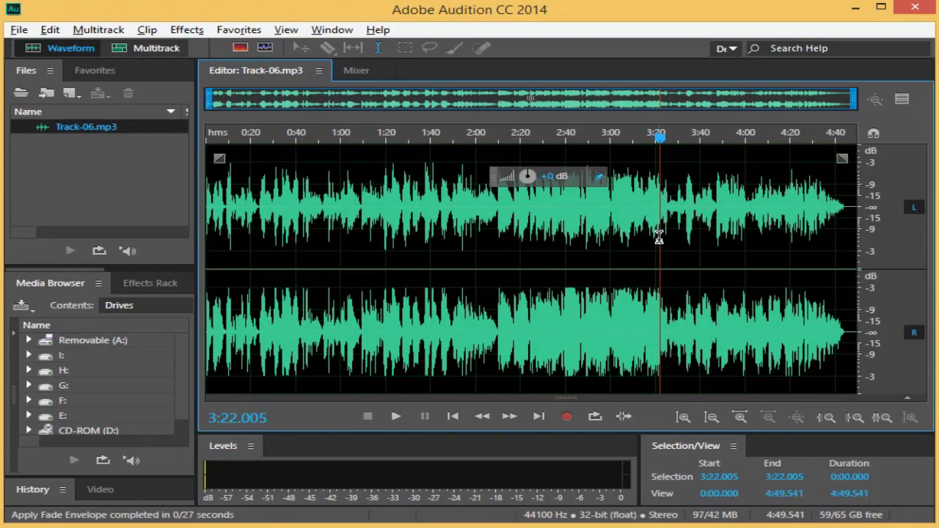
# Start the Gain Envelope effect on Track-06.mp3 and load the +3dB Soft Bump preset
pyautogui.click(187, 30)
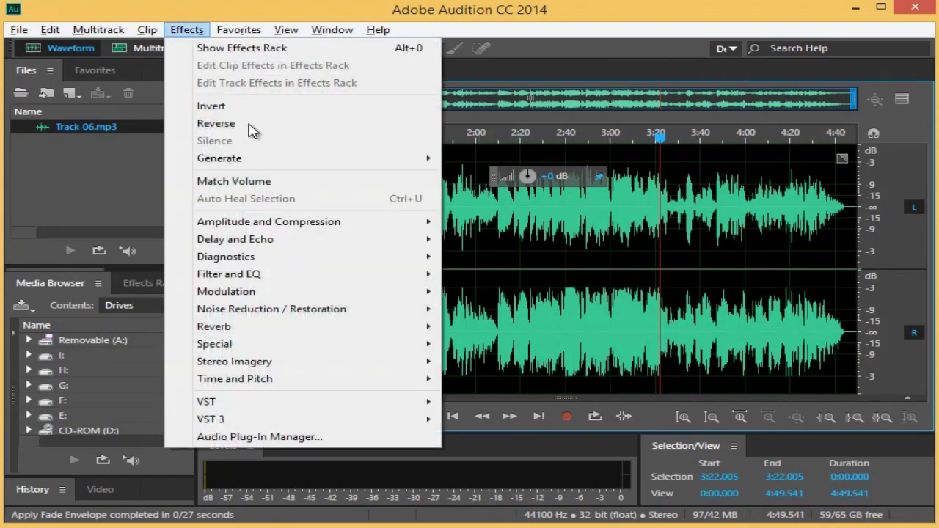
pyautogui.moveTo(336, 226)
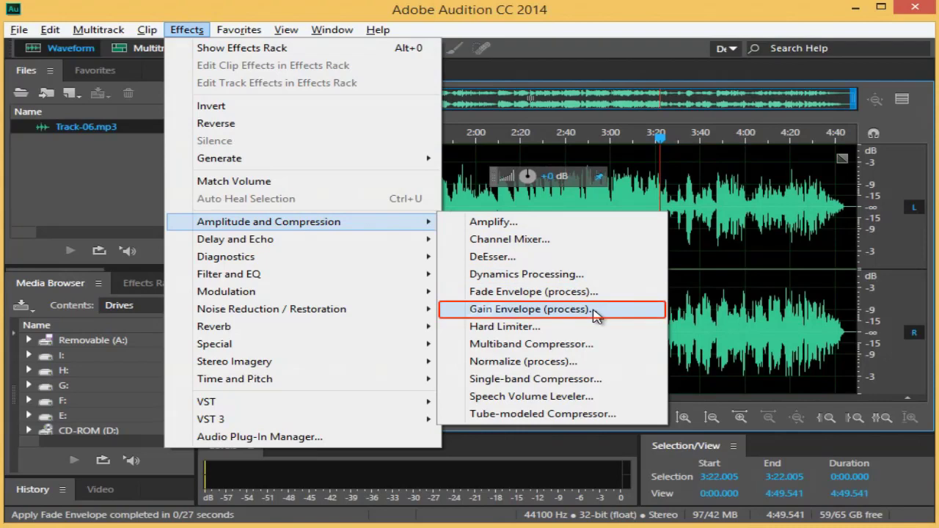
pyautogui.click(558, 308)
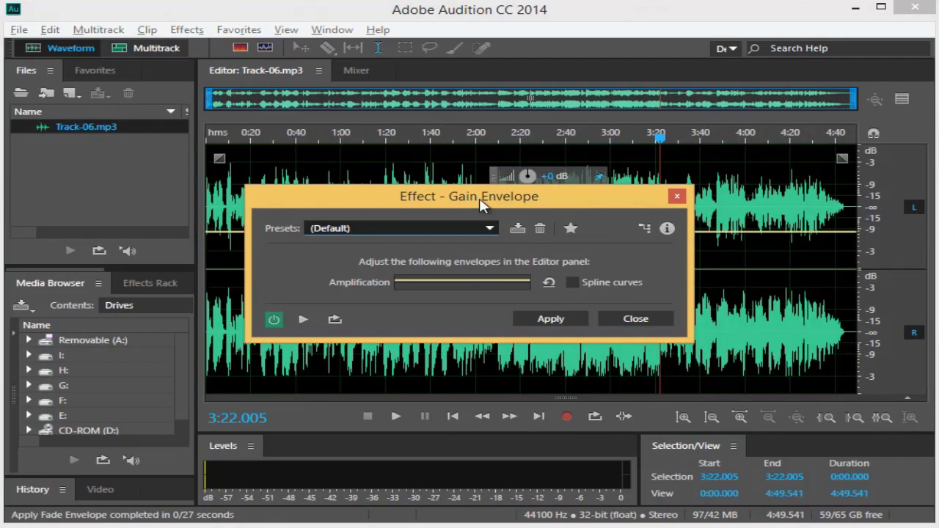
pyautogui.click(489, 229)
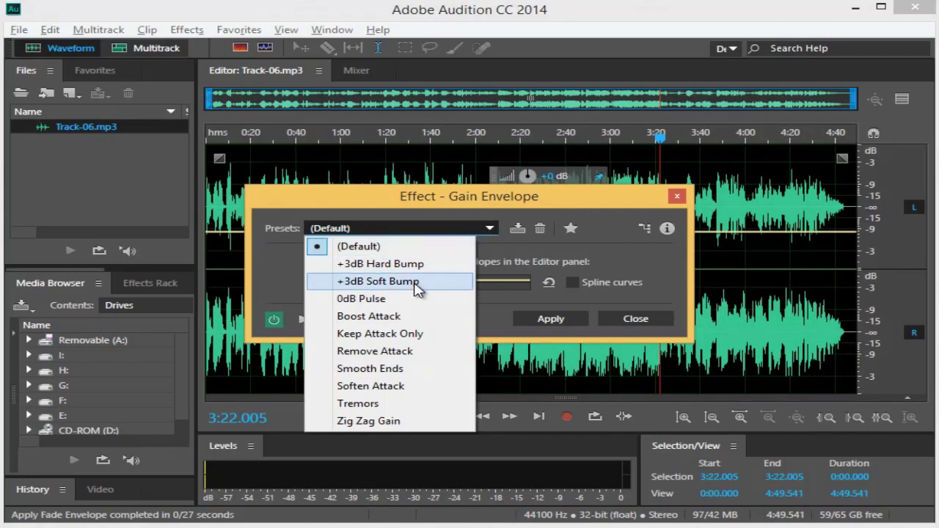
pyautogui.click(378, 281)
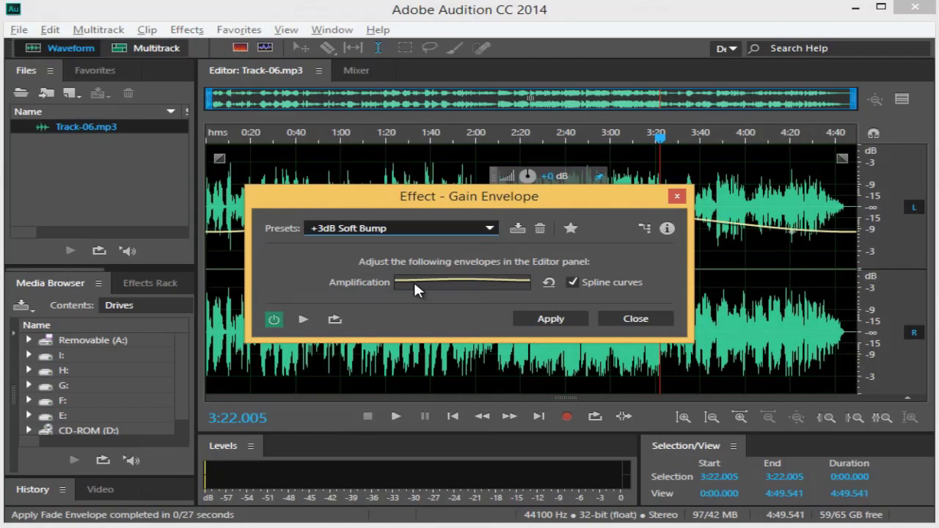
# Raise the gain curve with a new keyframe at about 1:50 and apply the envelope to the ending from about 4:15.5 to 4:44.9
pyautogui.moveTo(442, 207); pyautogui.dragTo(405, 282)
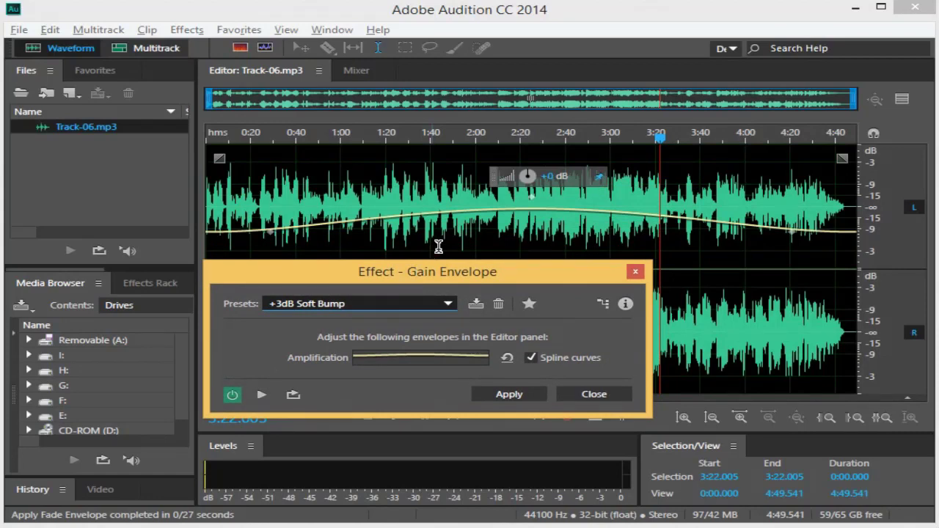
pyautogui.moveTo(465, 222); pyautogui.dragTo(453, 159)
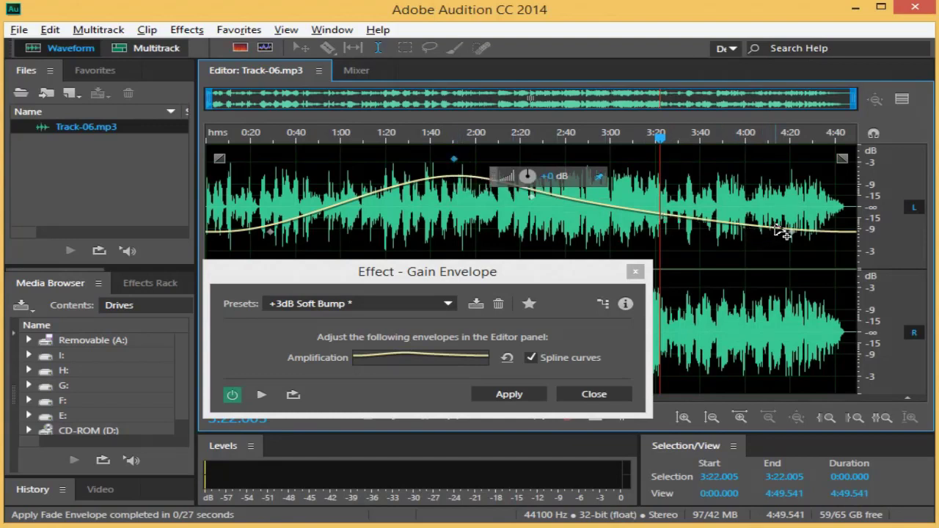
pyautogui.moveTo(781, 226); pyautogui.dragTo(847, 226)
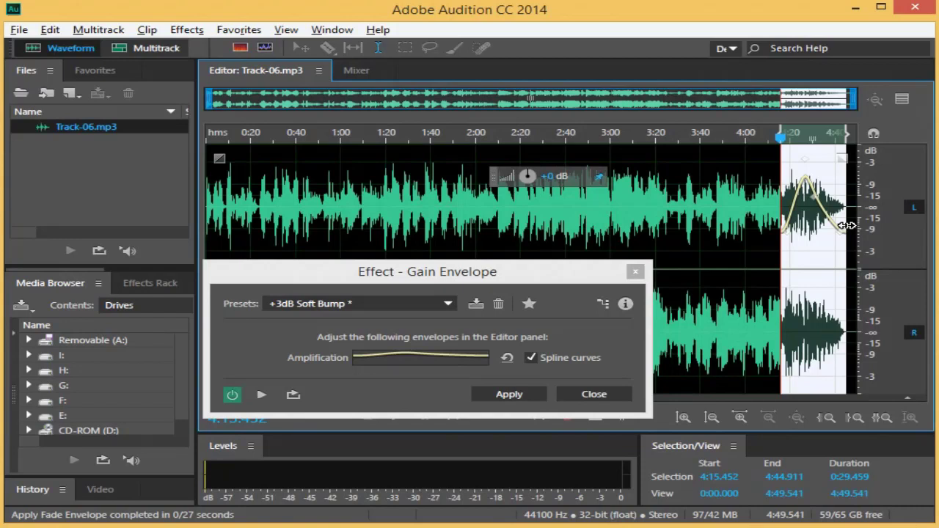
pyautogui.click(512, 393)
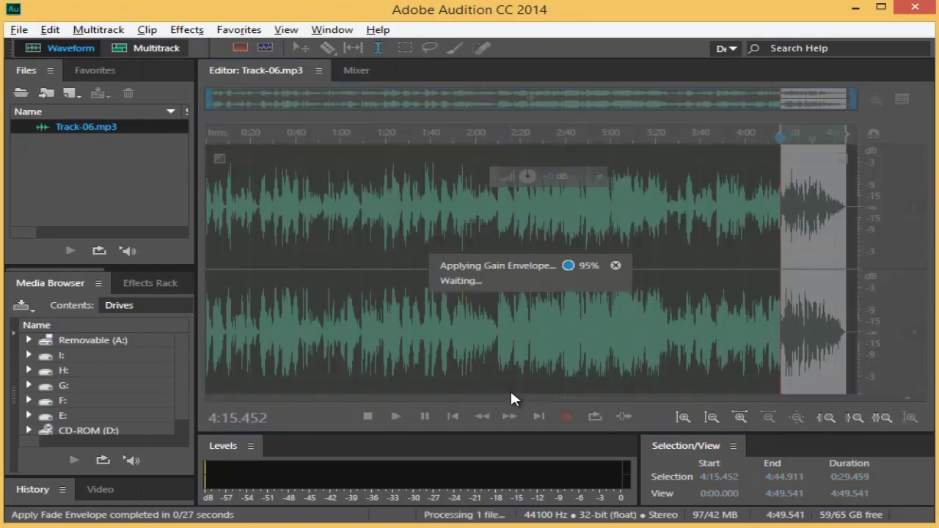